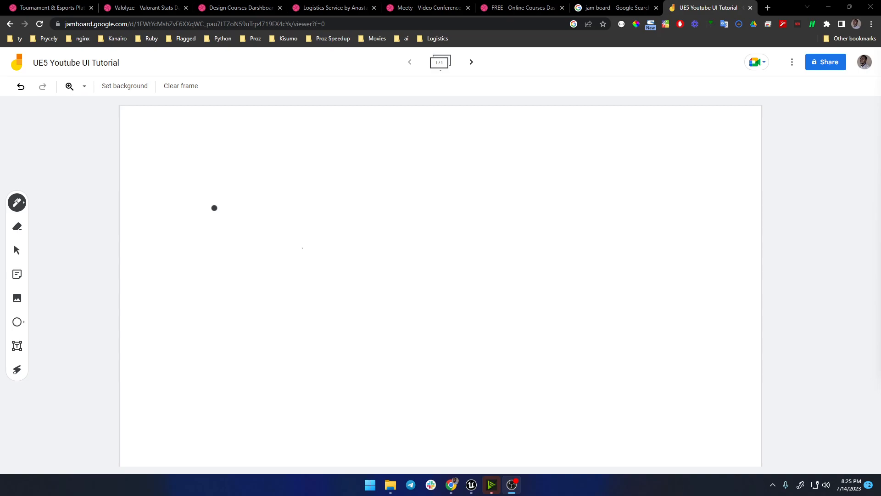
Step: Open the Tournament & Esports Platform - Valorant Agents design full size and examine its navigation and agent card layout
click(45, 7)
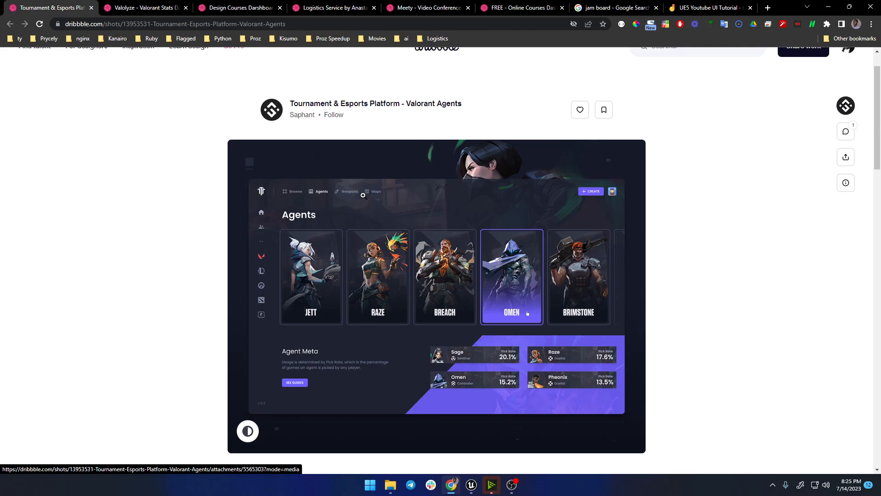
click(299, 192)
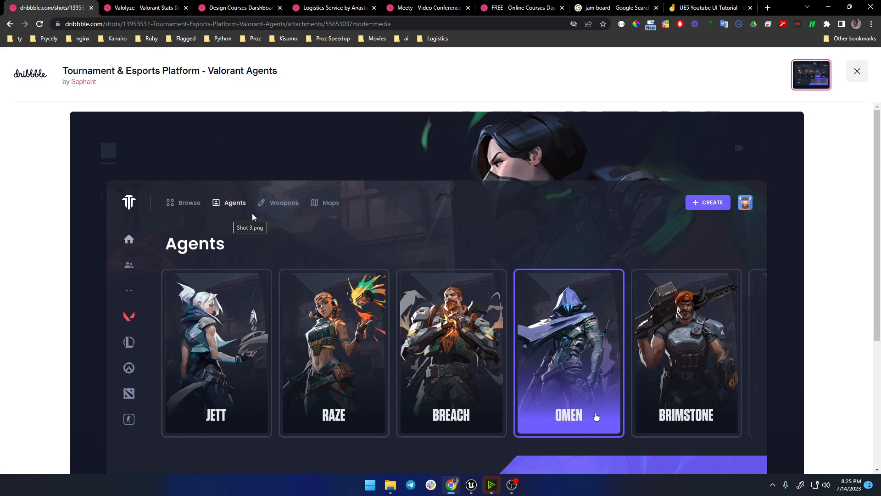
scroll(266, 209, down, 1)
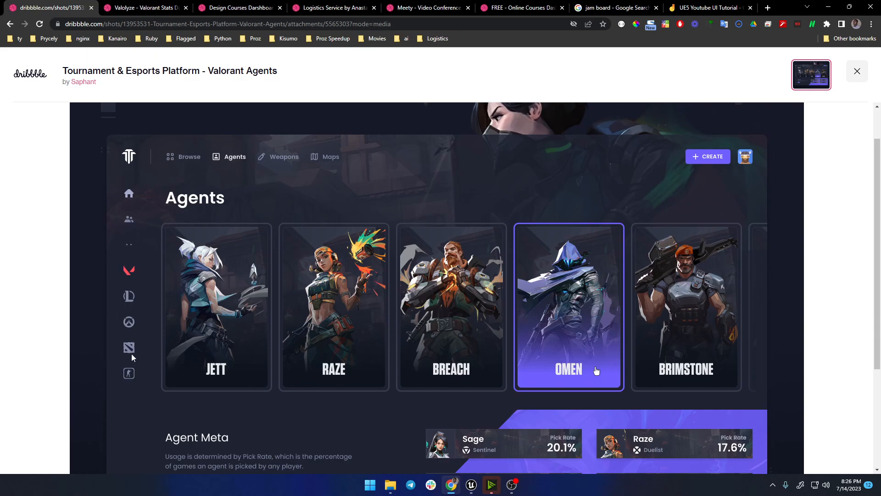
scroll(207, 349, down, 3)
scroll(237, 348, up, 4)
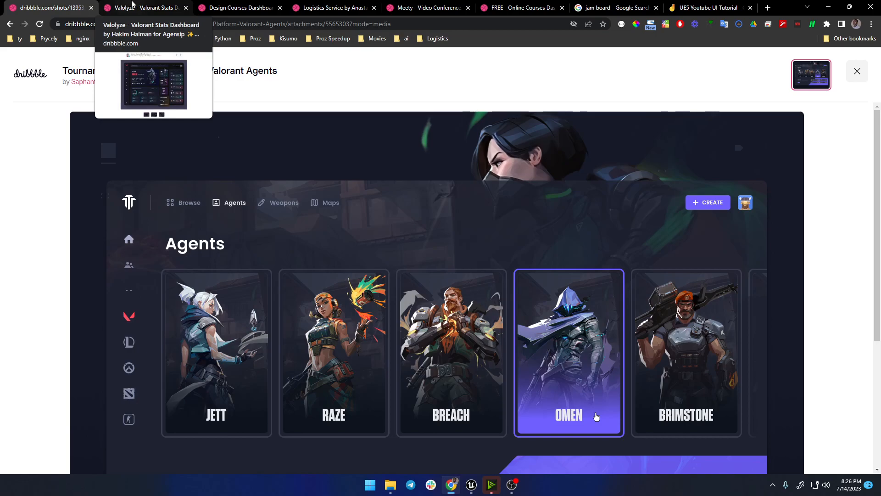
Step: Open the Valolyze - Valorant Stats Dashboard design full size and examine its layout
click(131, 5)
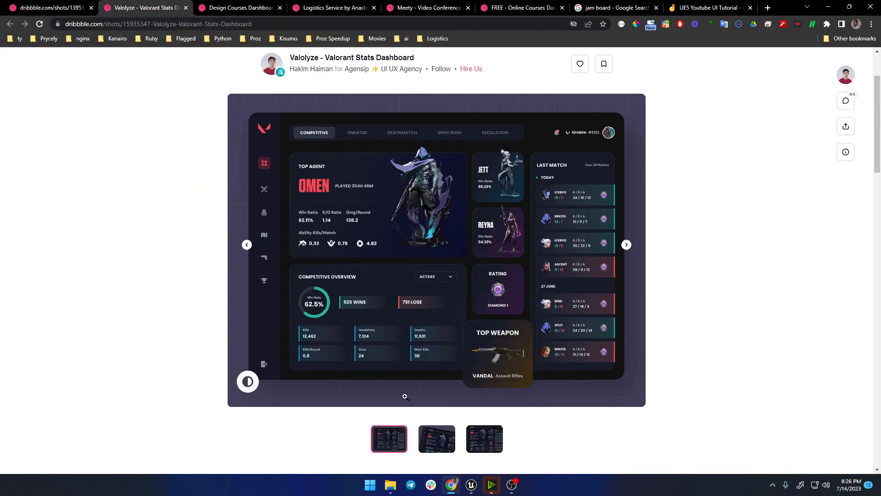
click(399, 250)
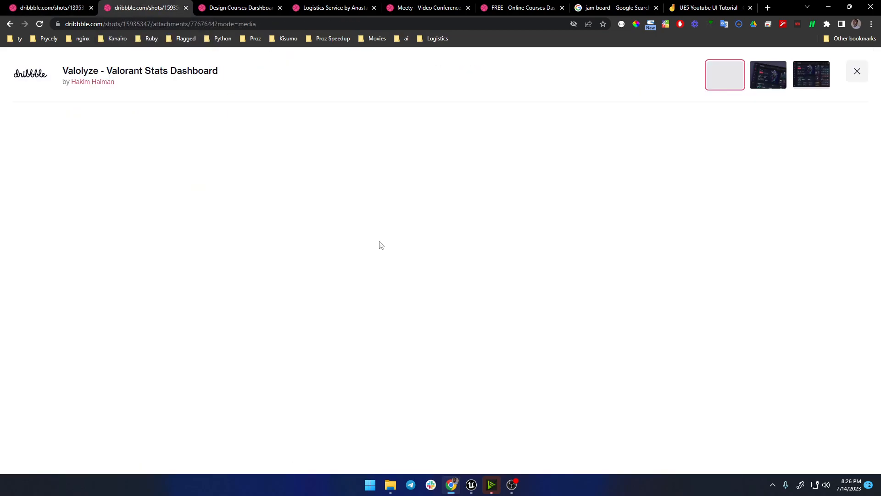
click(217, 6)
click(142, 6)
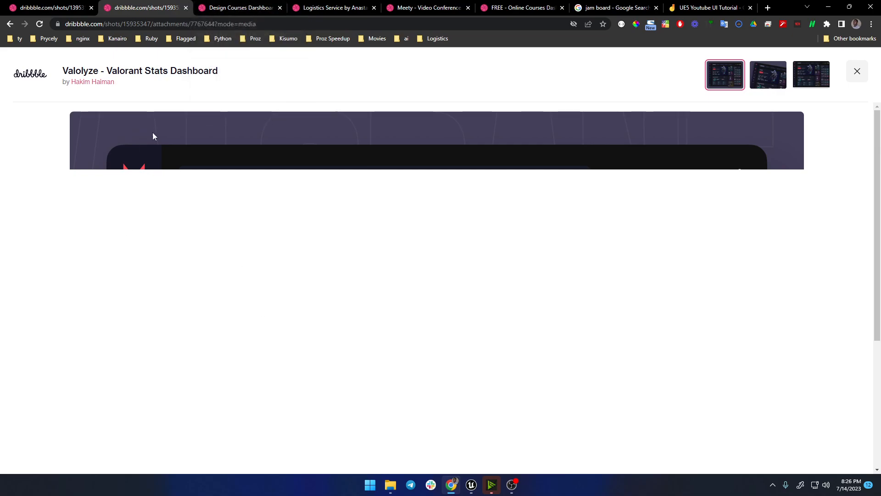
click(222, 4)
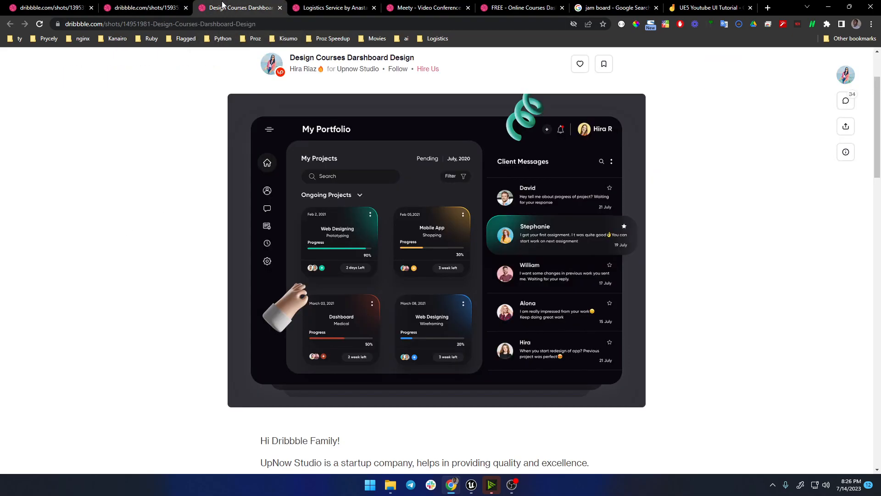
click(143, 7)
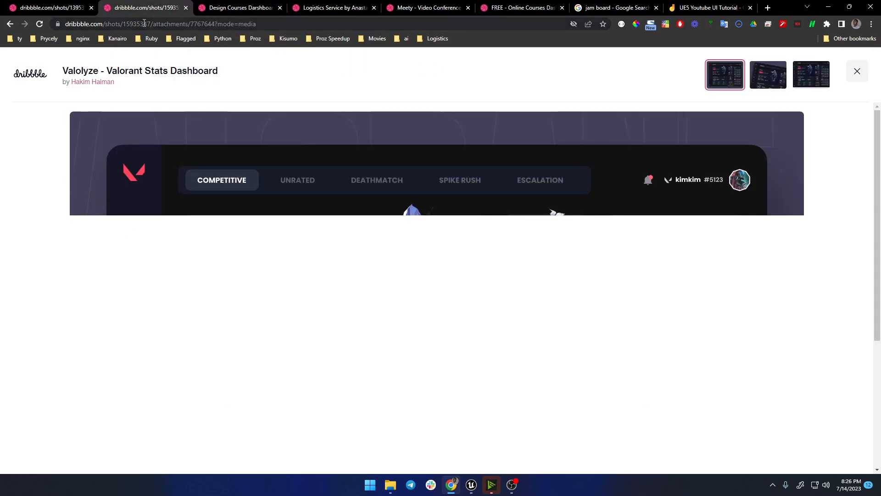
scroll(166, 207, down, 1)
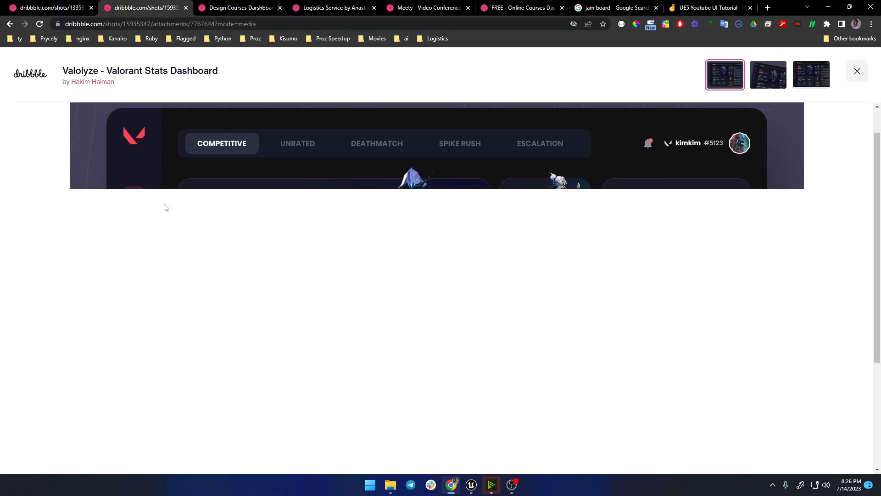
Step: Look through the Design Courses, Logistics Service, Meety video conference and FREE online courses reference designs
click(227, 12)
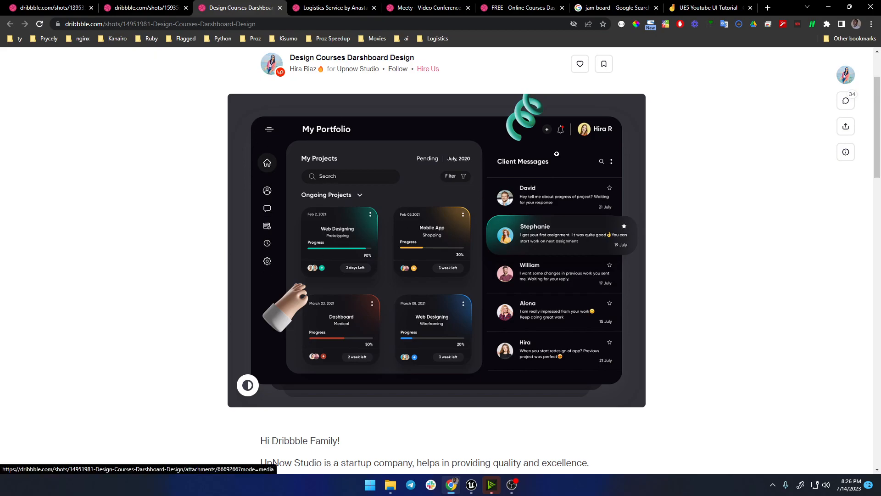
click(337, 5)
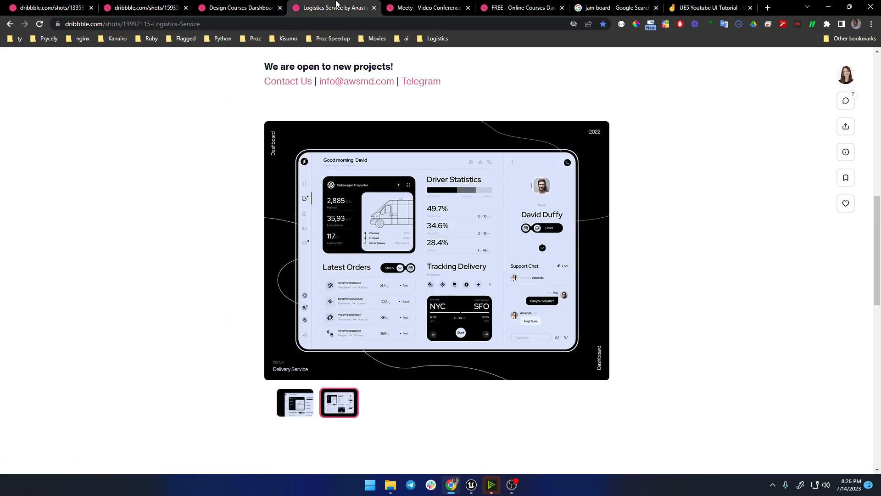
click(420, 7)
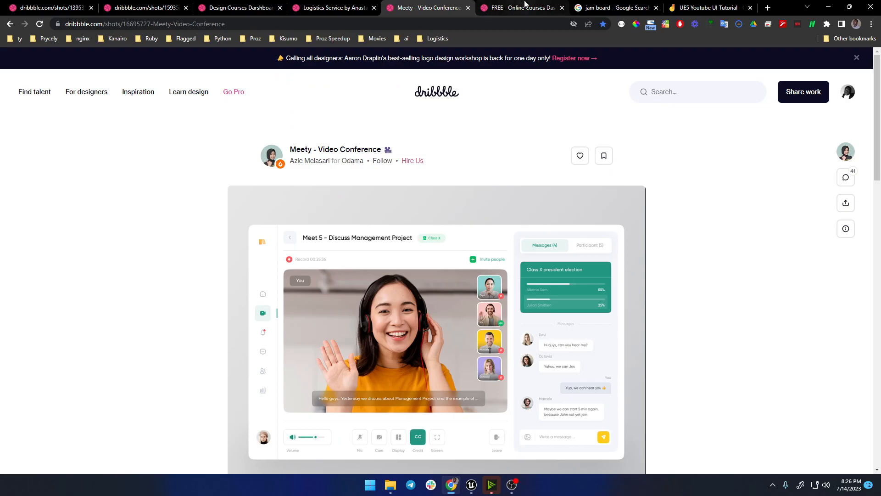
click(524, 5)
Step: Switch to Unreal Editor and open the ui folder inside _AAA in the project content
click(471, 485)
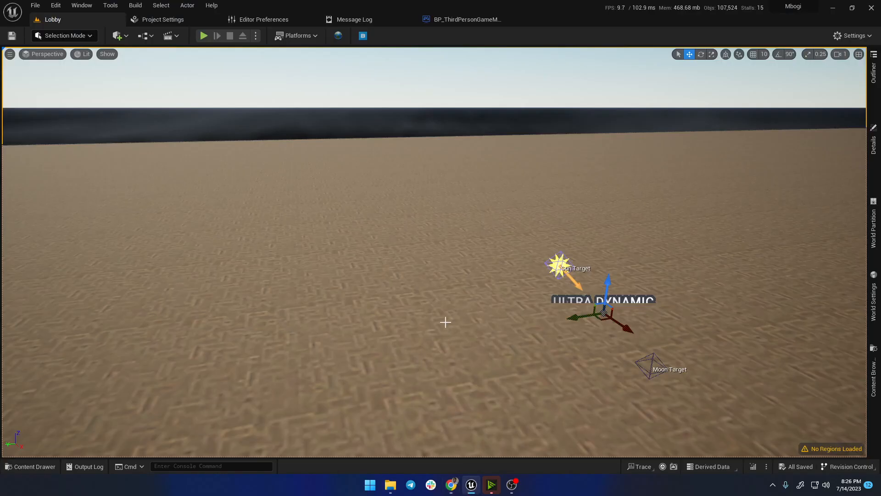
click(37, 467)
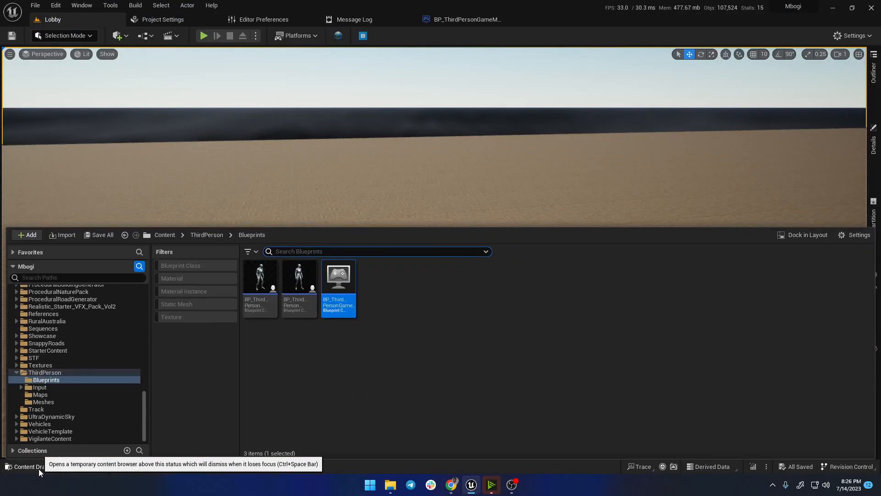
click(19, 371)
scroll(32, 367, up, 15)
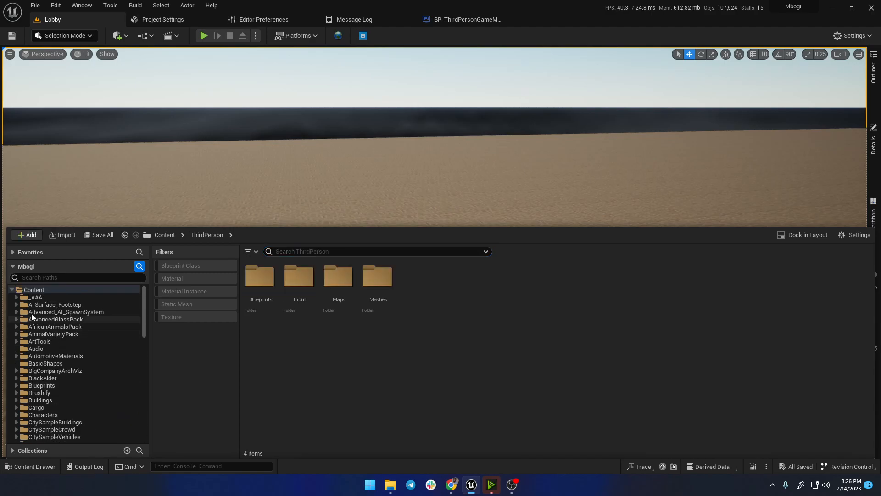
click(16, 296)
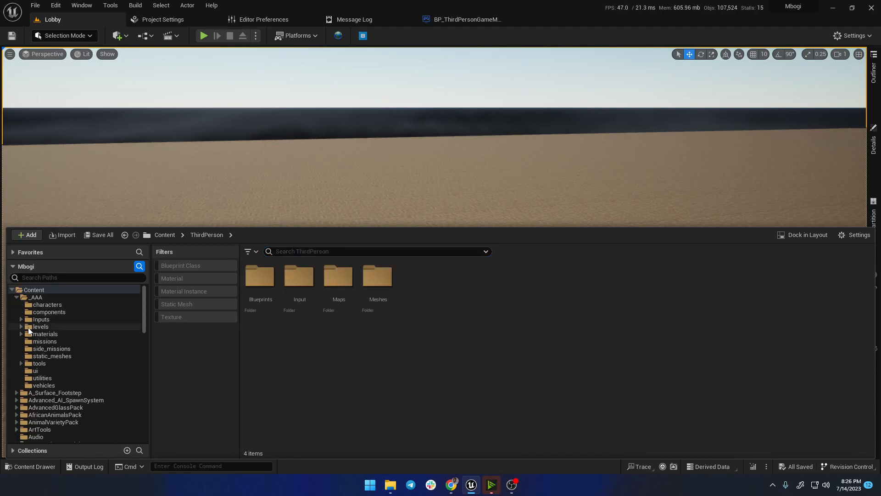
click(29, 372)
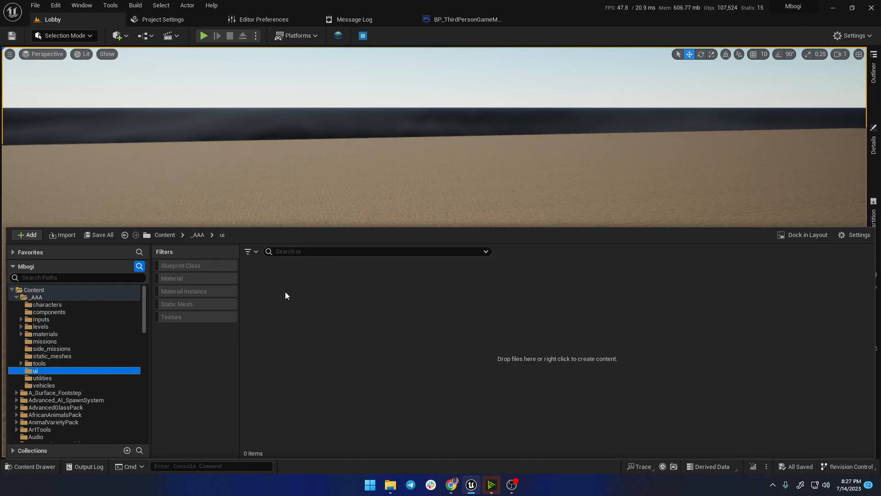
Step: Create a Widget Blueprint based on User Widget in the ui folder, name it Main and save it
right_click(268, 332)
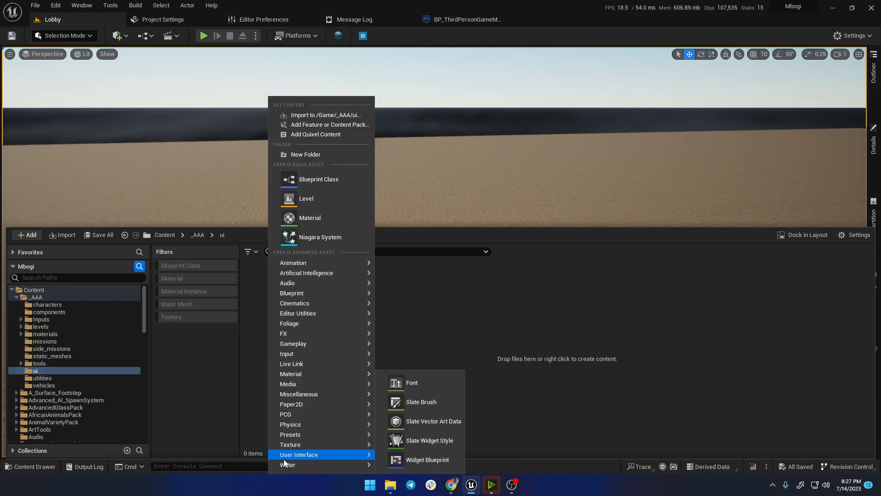
mouse_move(292, 455)
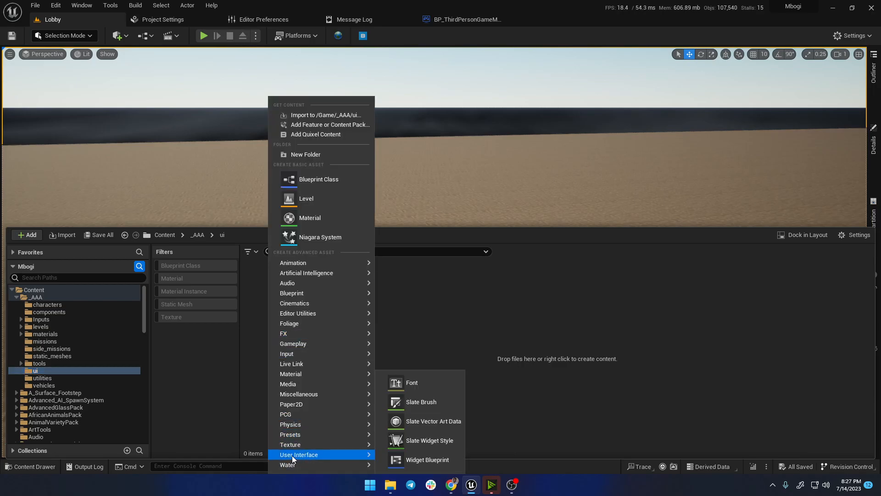
click(416, 460)
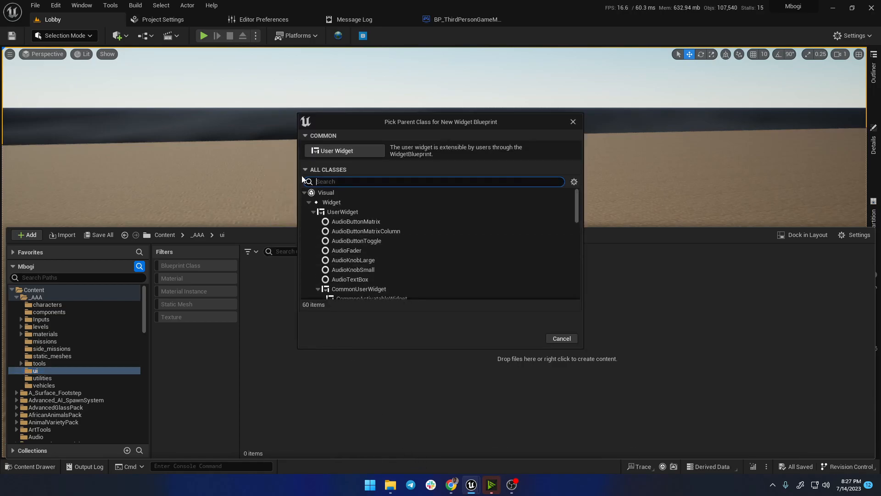
click(342, 150)
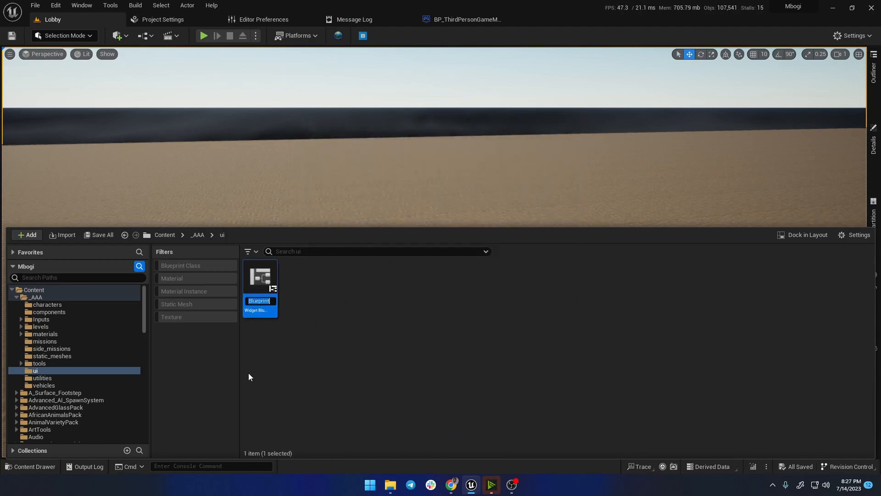
text(Main)
key(Return)
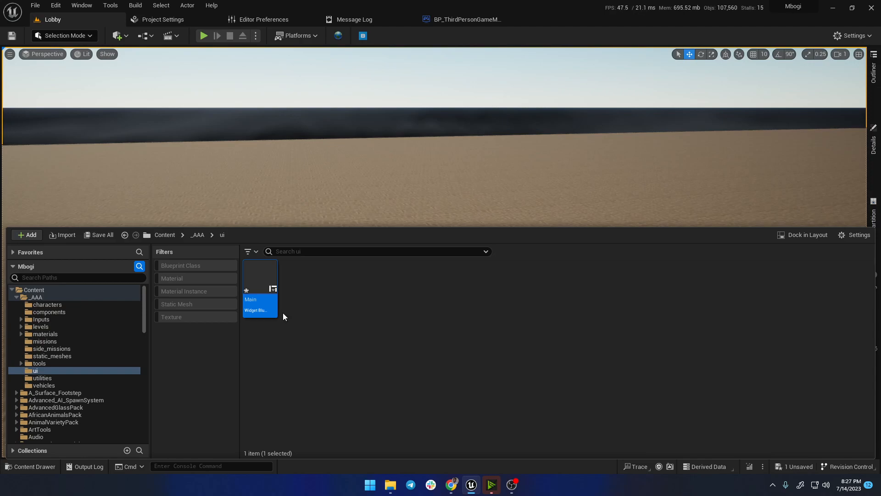
key(ctrl+s)
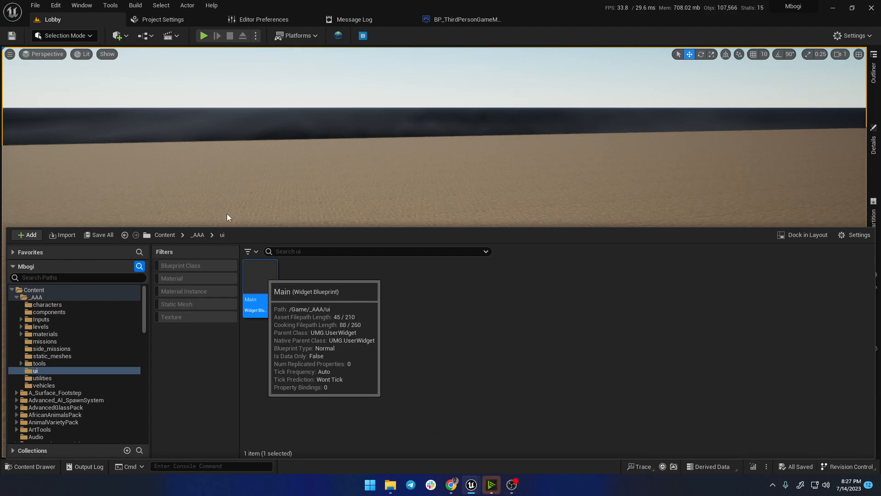
Step: Open the Main widget blueprint for editing and dock its editor beside the Lobby level
double_click(257, 286)
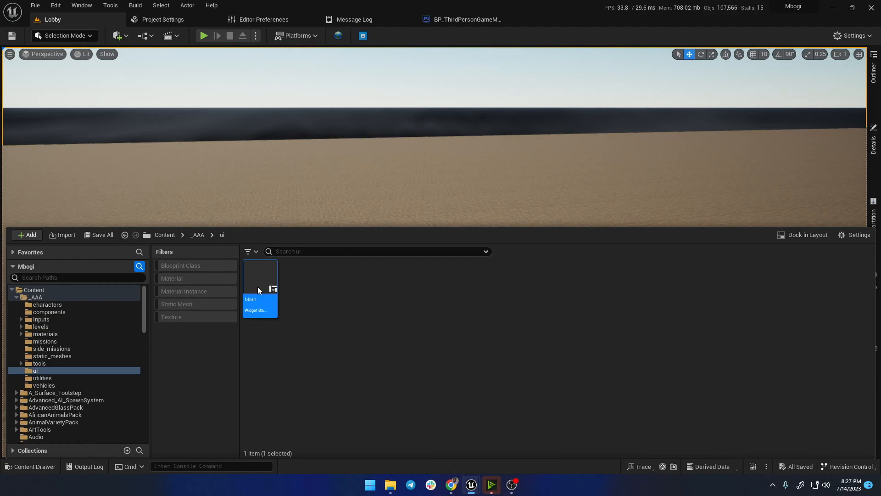
drag(192, 162, 140, 21)
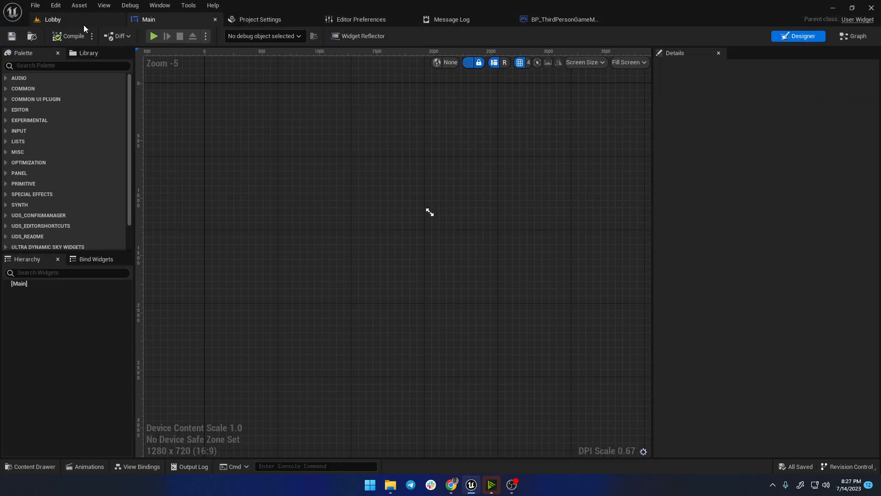
click(84, 21)
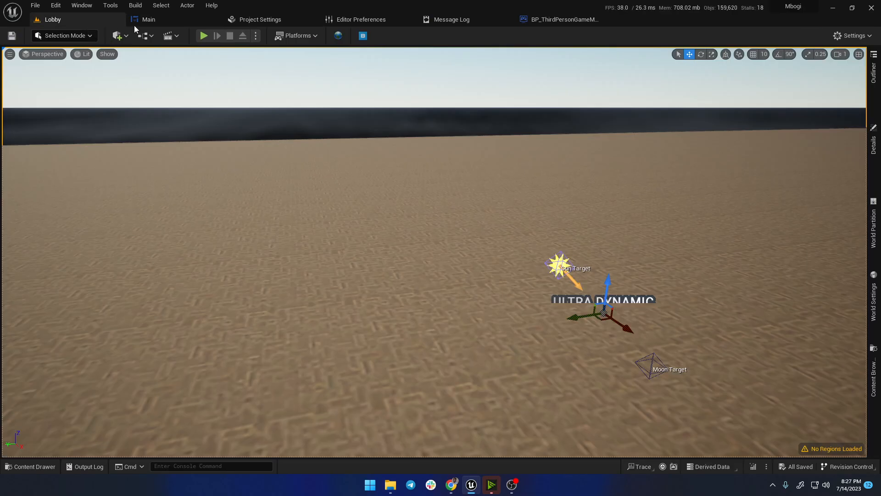
click(153, 22)
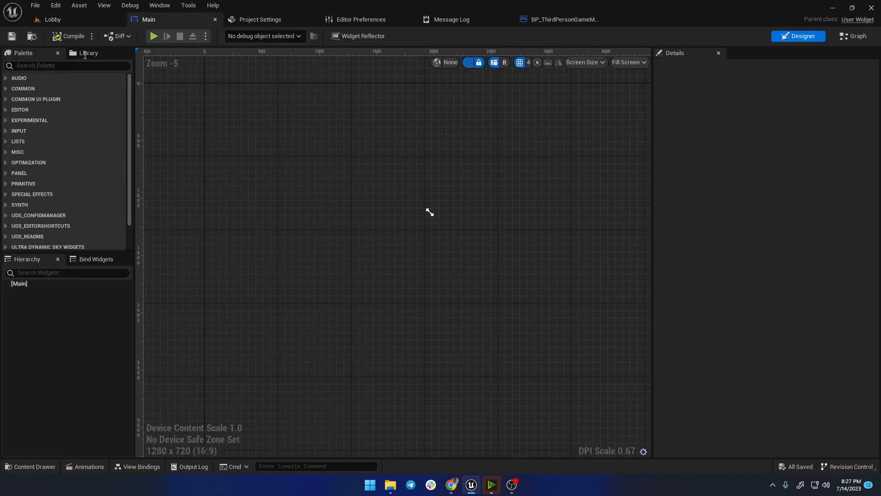
Step: Rename the Main widget blueprint in the ui folder to MainLayout
click(30, 466)
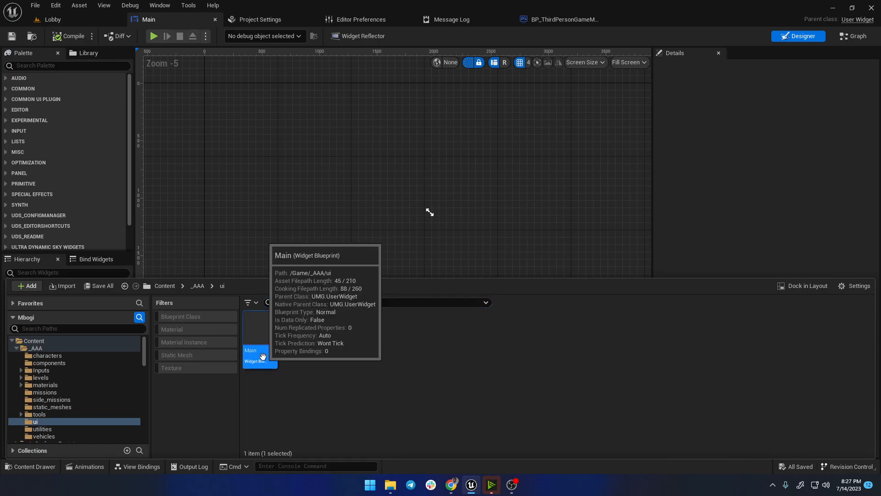
key(F2)
key(End)
text(Layout)
key(Return)
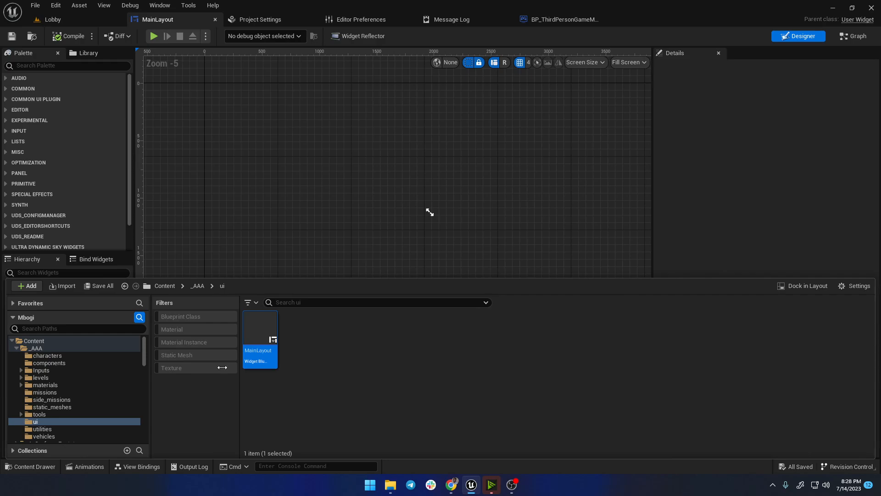
click(282, 173)
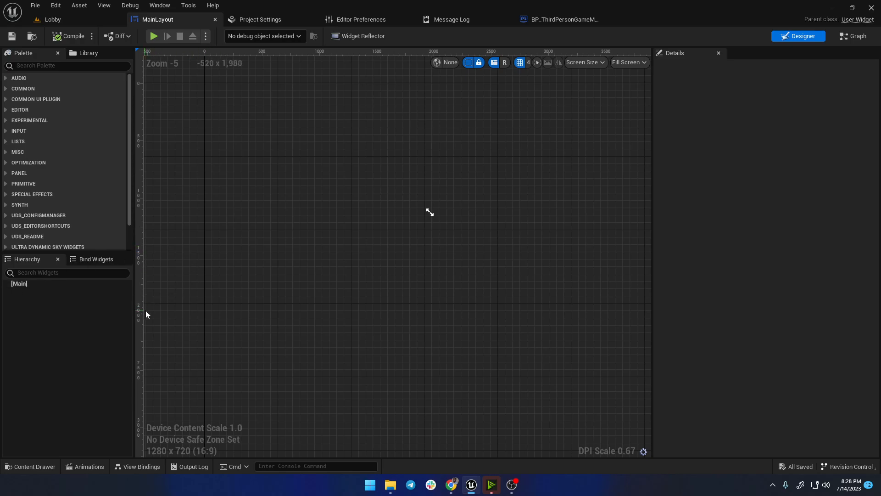
Step: Find the Canvas Panel widget and add it as the root element of the MainLayout hierarchy
click(38, 285)
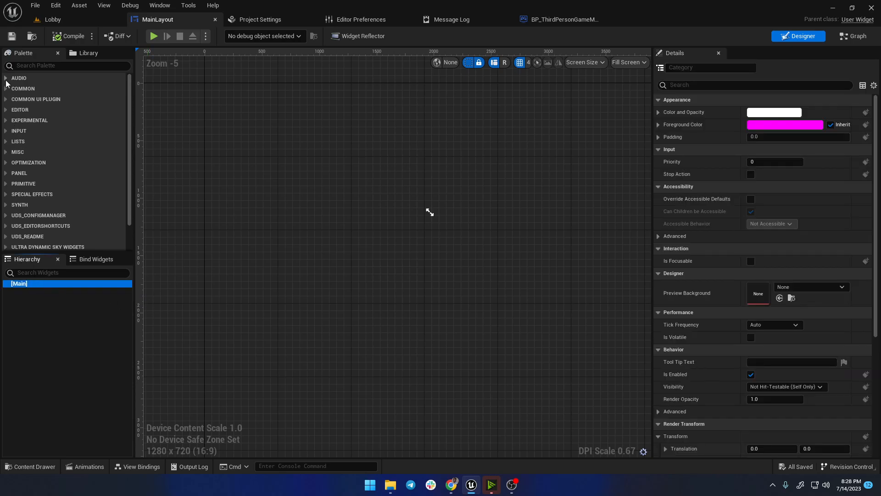
click(61, 65)
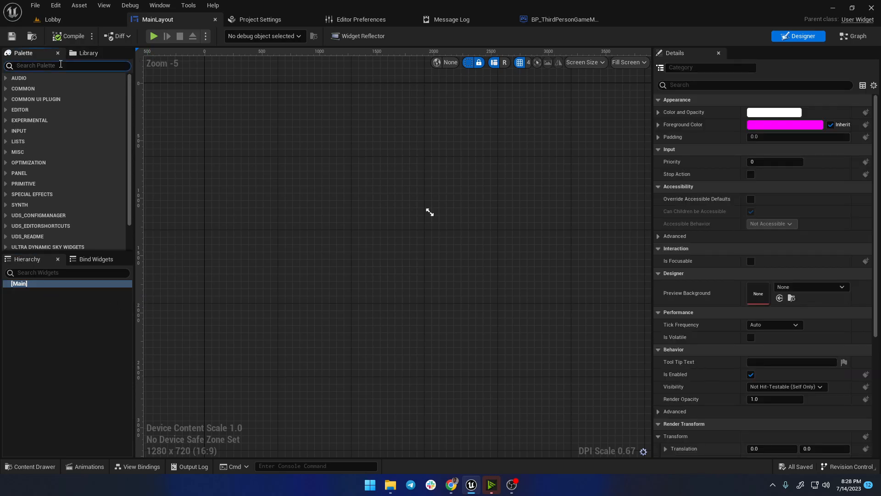
text(canva)
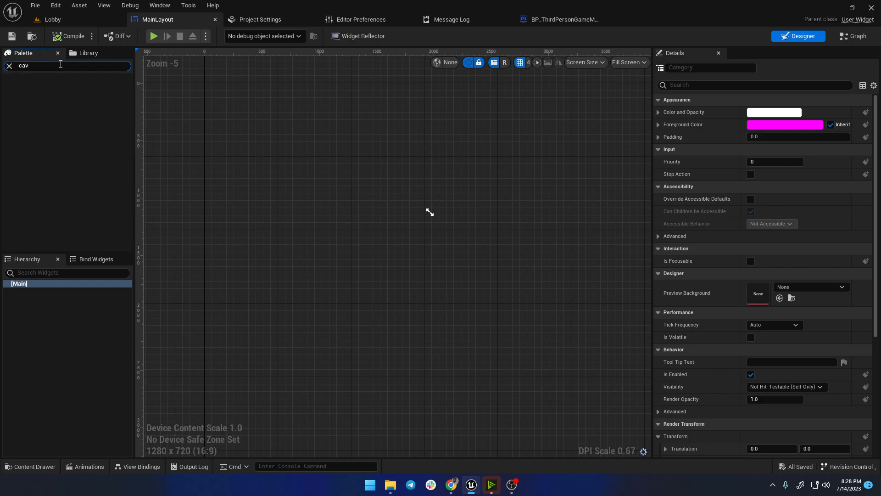
text(s)
drag(35, 90, 27, 282)
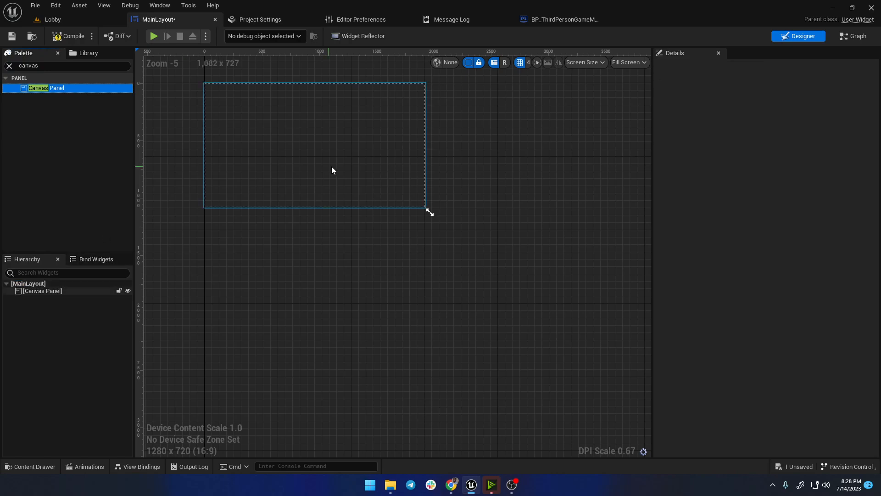
Step: Select the root Canvas Panel and examine its properties and the extents of its bounds in the designer
scroll(409, 188, up, 2)
scroll(414, 198, down, 3)
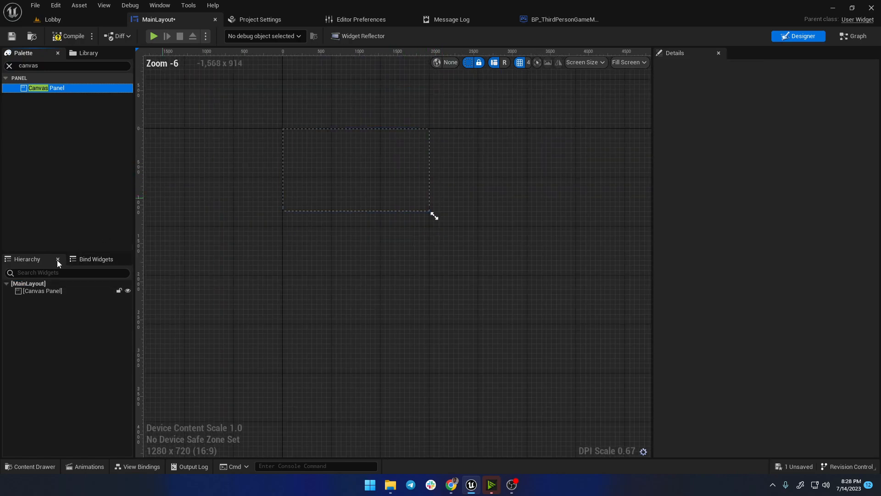
click(32, 290)
click(788, 138)
click(780, 140)
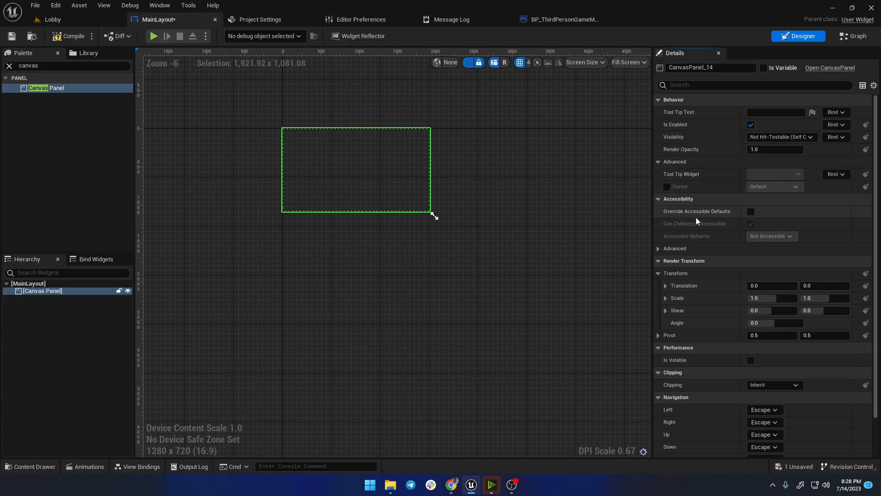
scroll(692, 226, down, 2)
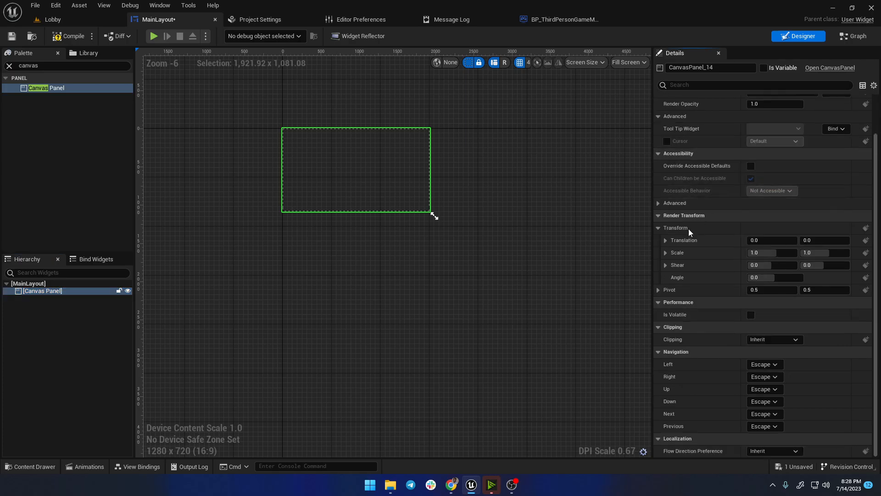
scroll(439, 216, up, 6)
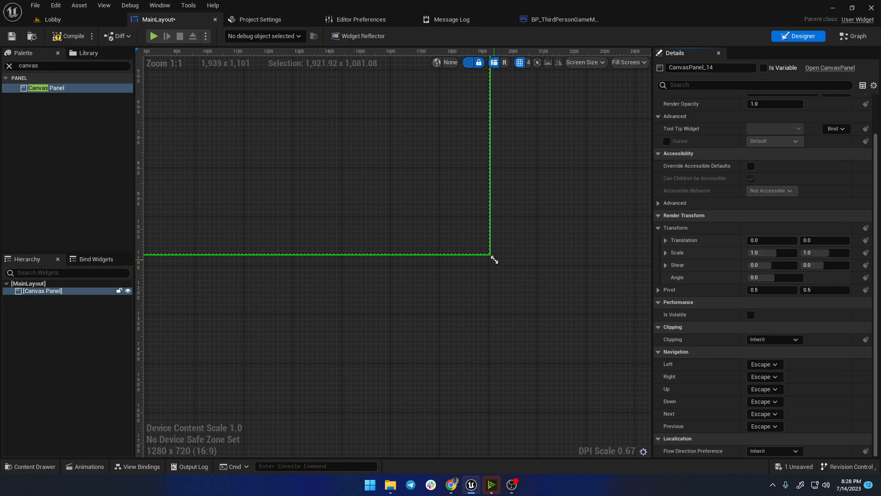
right_drag(354, 178, 452, 279)
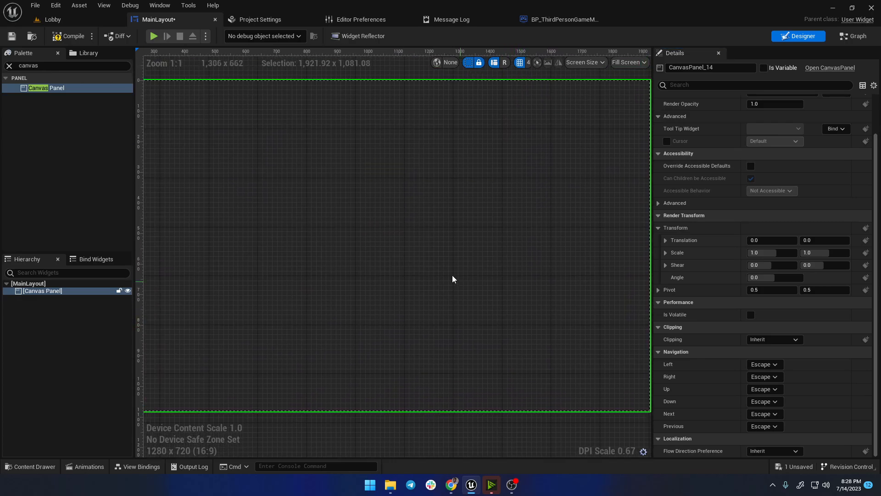
right_drag(257, 220, 400, 242)
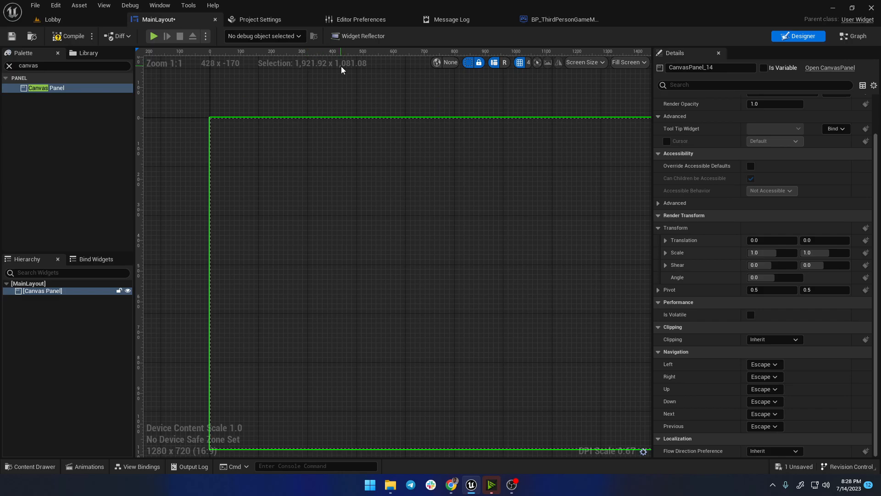
scroll(374, 144, down, 6)
right_drag(482, 183, 445, 203)
scroll(415, 213, up, 6)
right_drag(573, 155, 558, 248)
right_drag(533, 200, 499, 240)
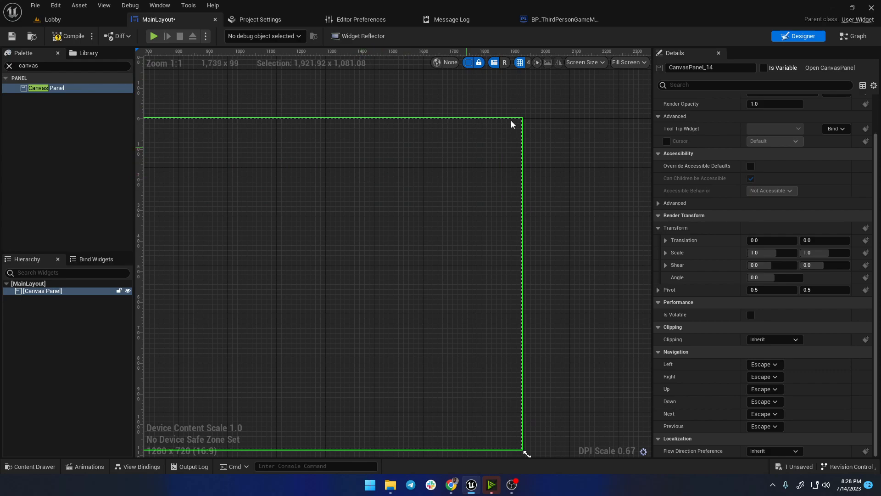
Step: Browse the designer's preview screen size presets, including those for monitors and televisions
click(629, 63)
click(596, 61)
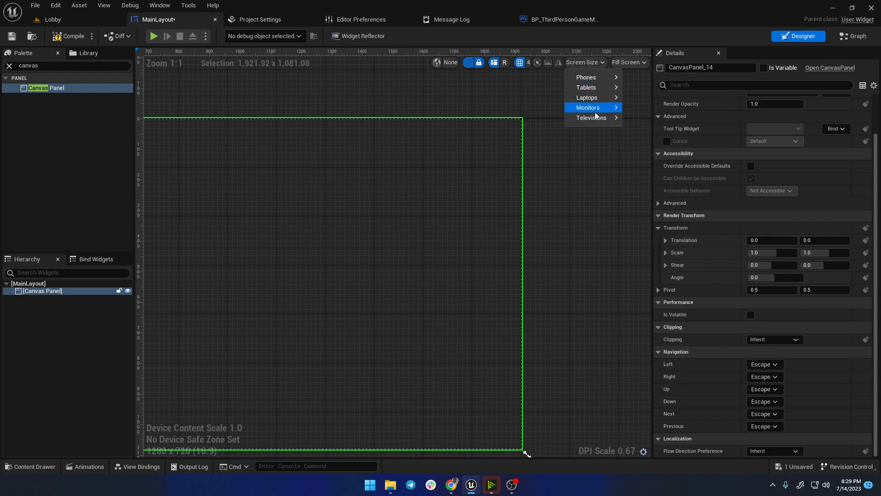
mouse_move(593, 100)
mouse_move(593, 118)
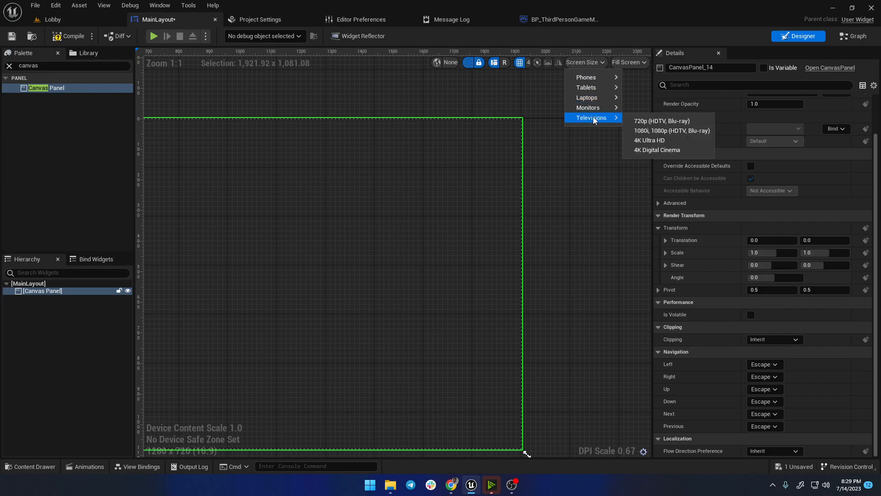
right_drag(244, 195, 411, 194)
scroll(412, 194, down, 1)
Step: Review the Online Courses Dashboard layout on Dribbble in Chrome as a reference and return to the MainLayout designer in Unreal Editor
click(451, 485)
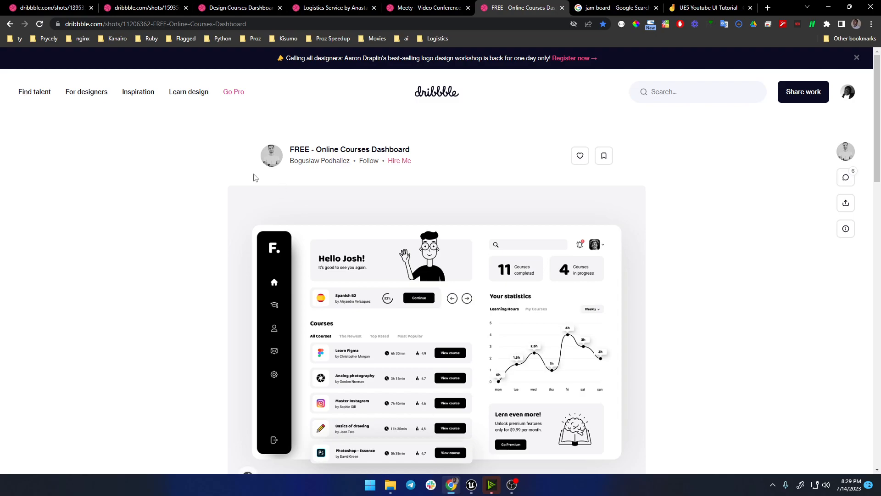
scroll(257, 254, down, 4)
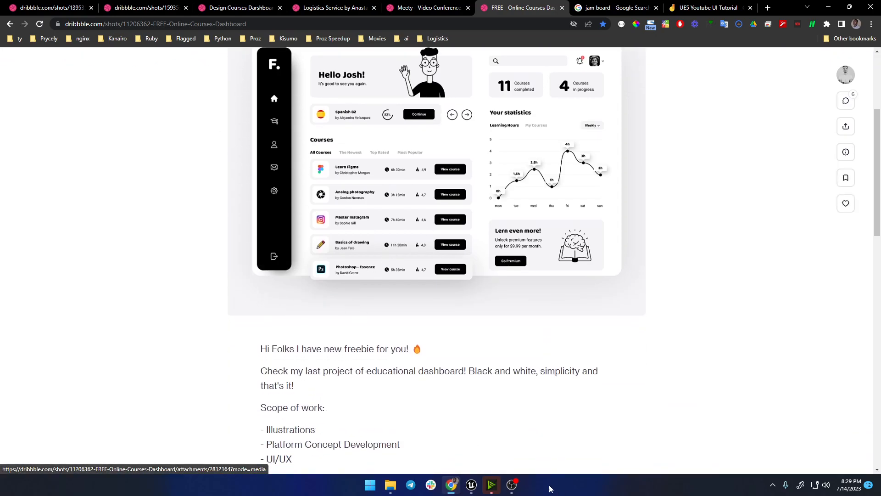
click(471, 485)
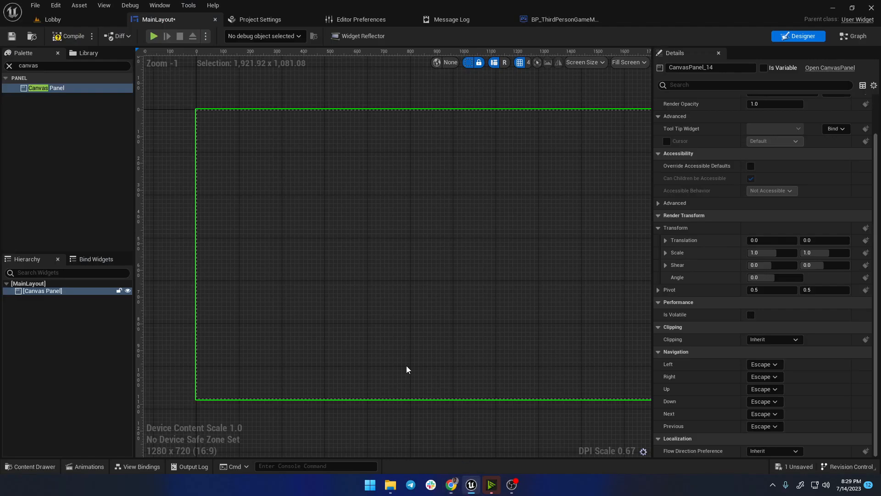
click(65, 37)
key(alt+Tab)
scroll(269, 181, up, 2)
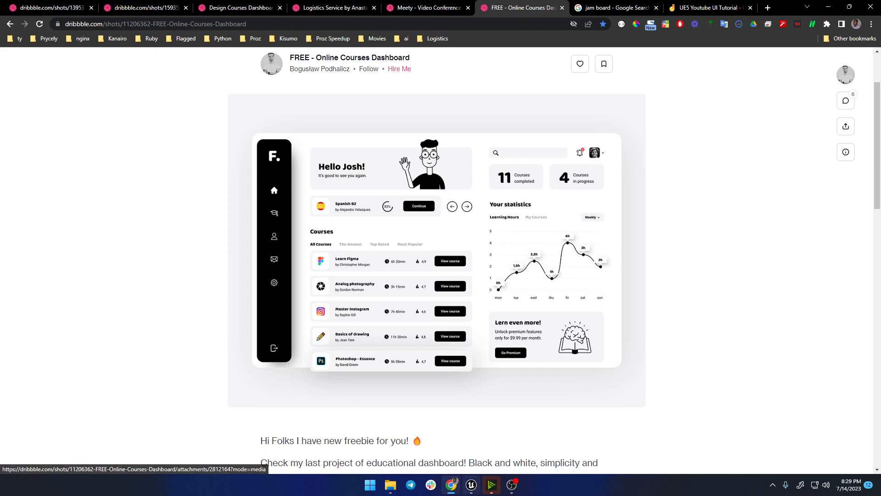
click(471, 485)
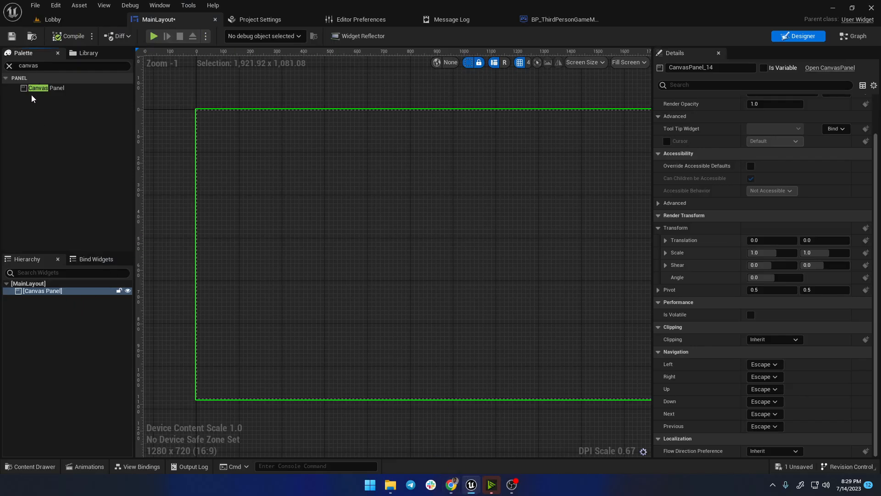
Step: Find the Horizontal Box widget and add it as a child of the root Canvas Panel
click(41, 66)
text(vertical)
click(46, 66)
text(horizantal)
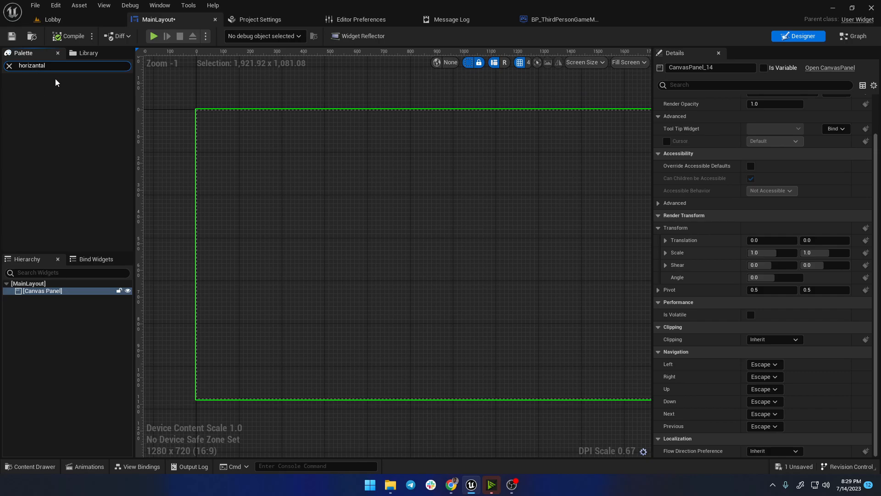
key(Delete)
text(o)
drag(46, 88, 45, 292)
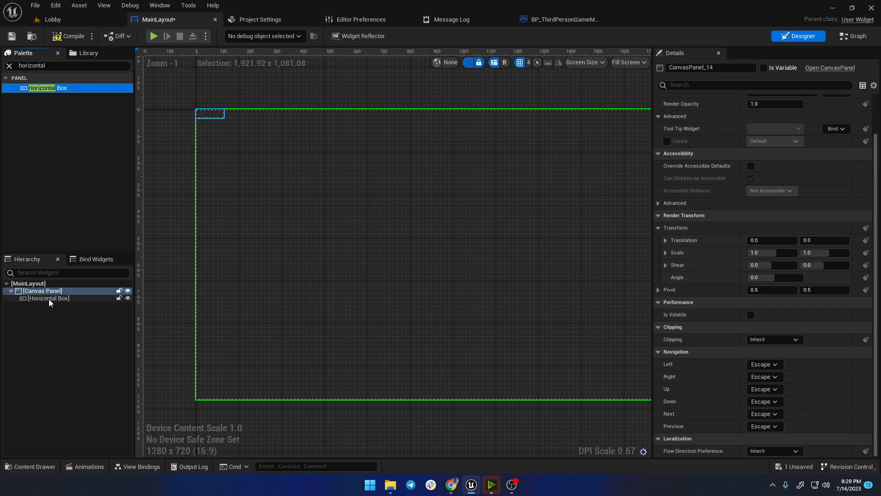
Step: Find the Vertical Box widget and nest it inside the Horizontal Box
click(58, 66)
text(vertical box)
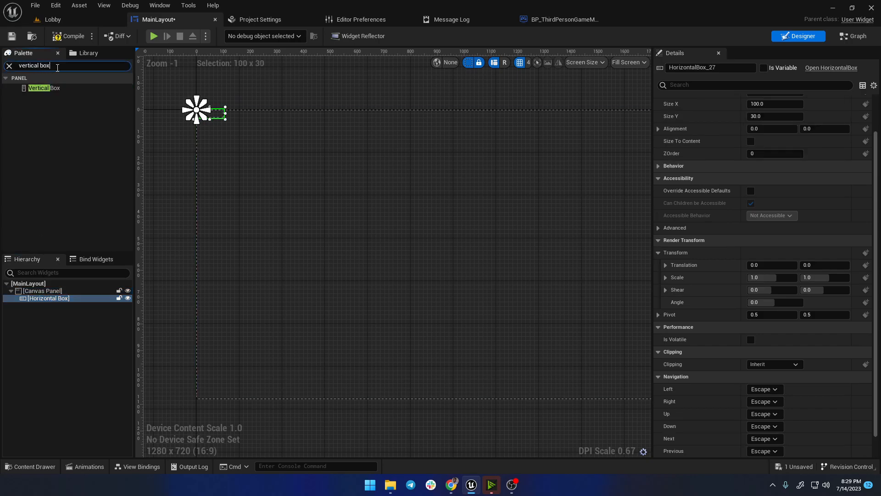
drag(44, 87, 54, 301)
click(48, 306)
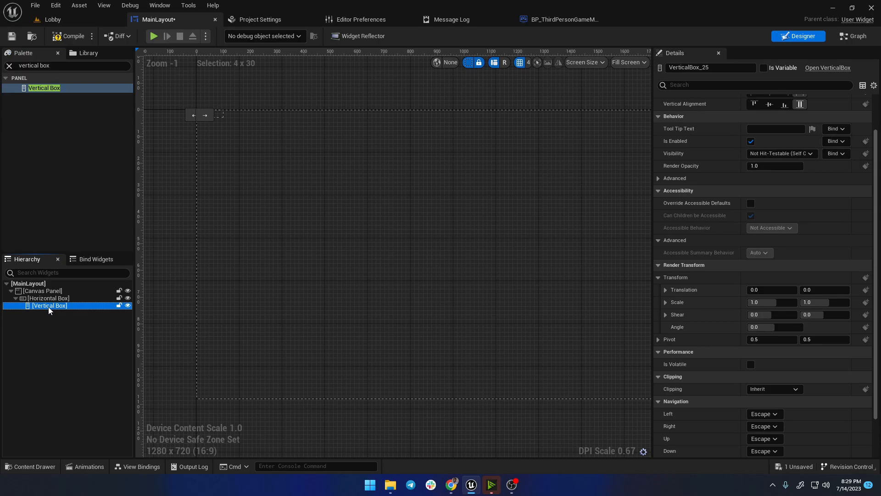
Step: Add a second Canvas Panel to the Horizontal Box, placed after the Vertical Box
click(56, 65)
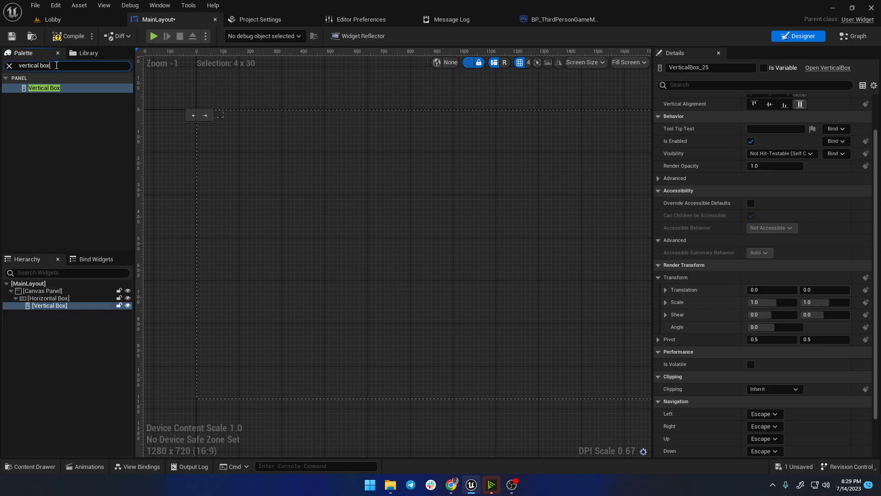
text(canvas)
drag(53, 90, 48, 297)
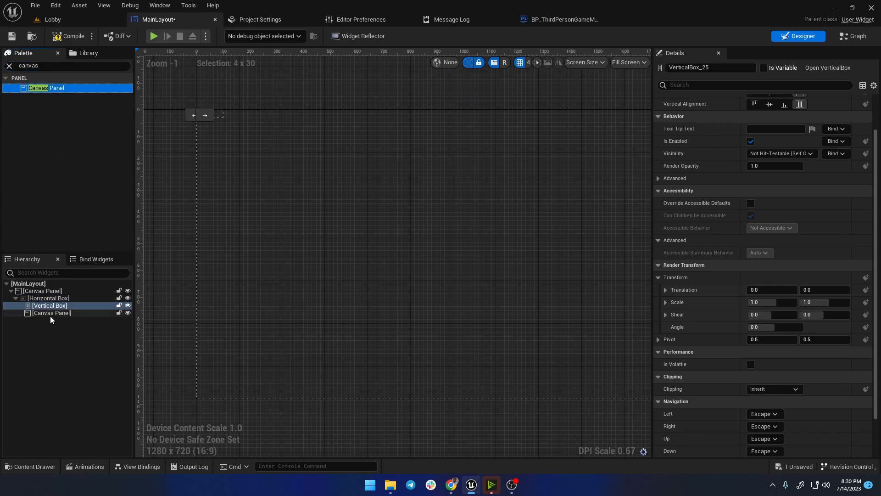
click(50, 314)
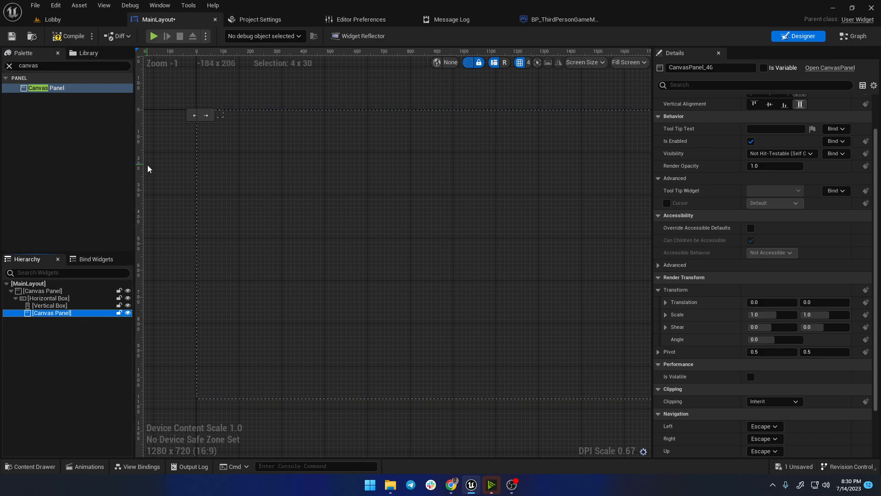
Step: Anchor the Horizontal Box to stretch both horizontally and vertically across the root Canvas Panel
click(50, 298)
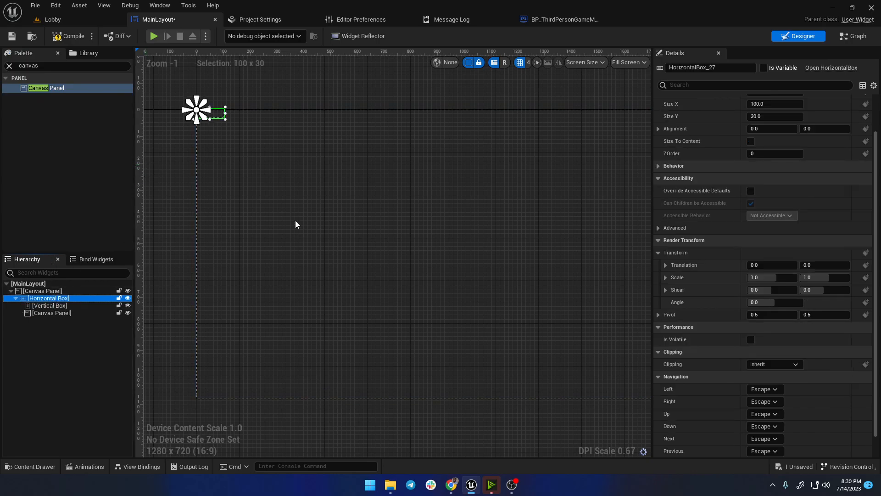
scroll(230, 142, down, 9)
scroll(390, 197, up, 6)
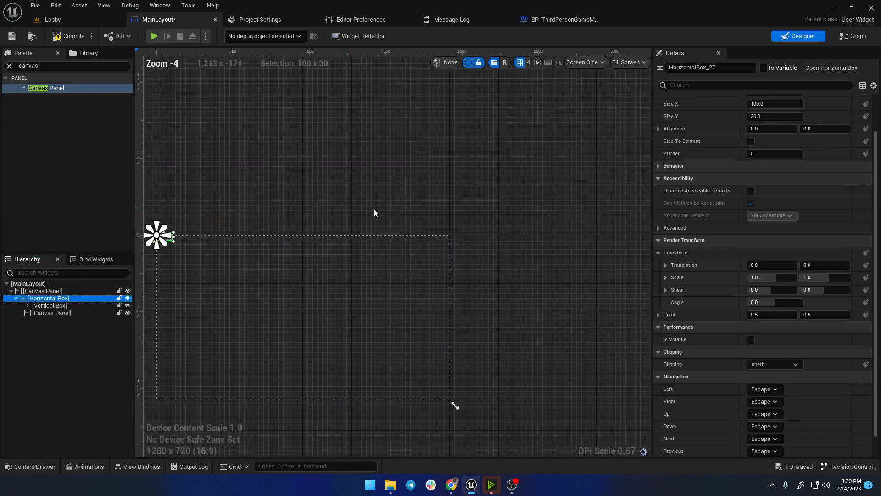
scroll(688, 174, up, 3)
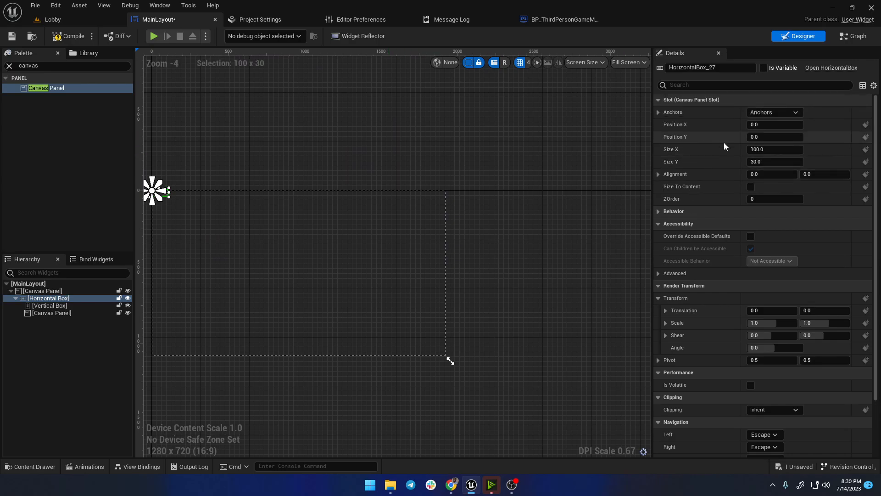
click(781, 114)
click(855, 233)
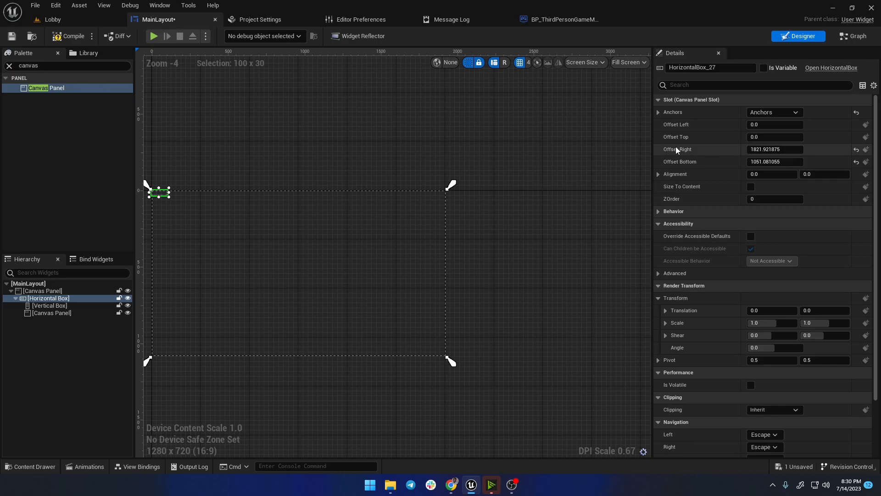
Step: Set the Horizontal Box's right and bottom offsets to 0
click(762, 149)
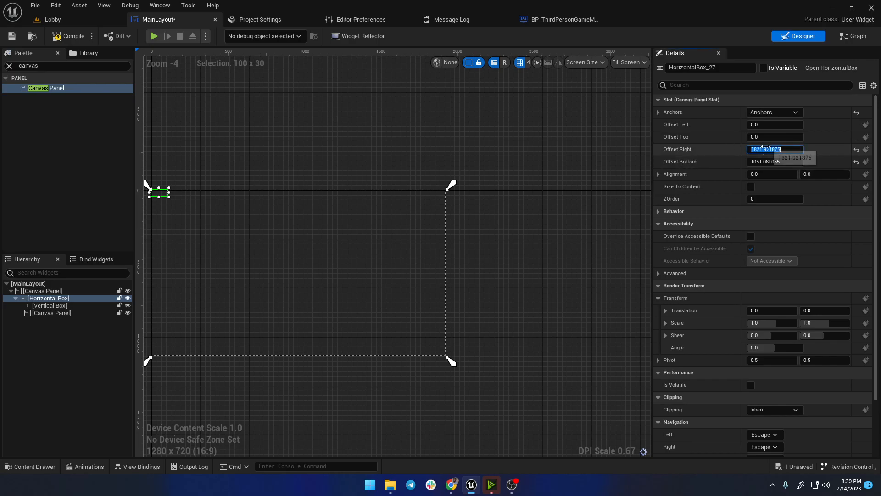
text(0)
key(Return)
click(775, 162)
text(0)
key(Return)
Step: Inspect the Horizontal Box's edges against the root canvas bounds and review its anchor presets
scroll(376, 378, up, 5)
scroll(528, 285, up, 19)
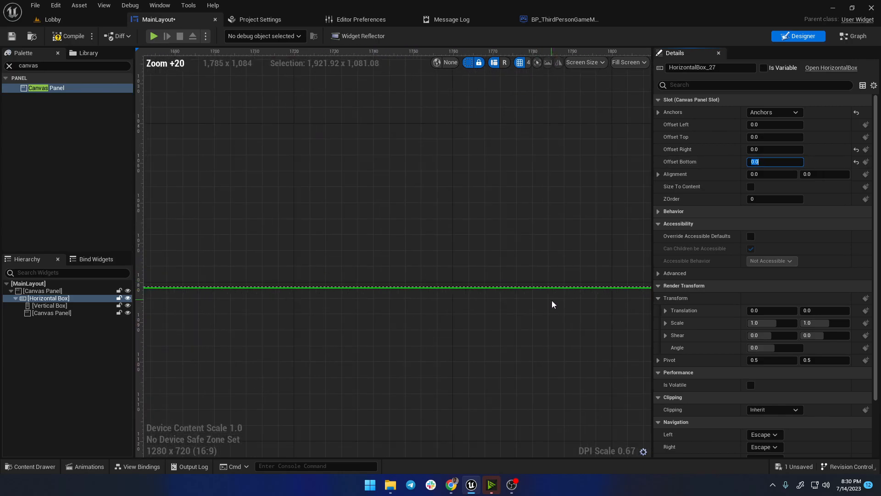
right_drag(551, 300, 507, 293)
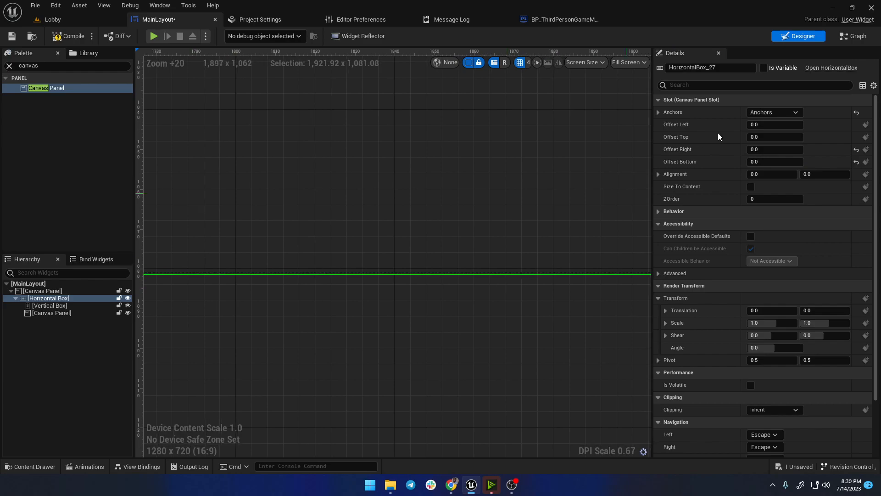
click(779, 112)
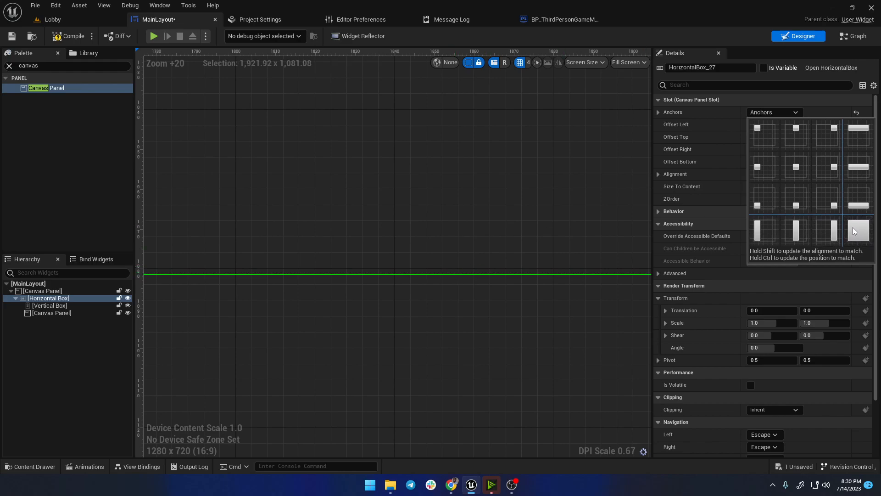
scroll(418, 195, down, 13)
right_drag(413, 195, 504, 295)
scroll(503, 295, down, 8)
right_drag(380, 216, 693, 337)
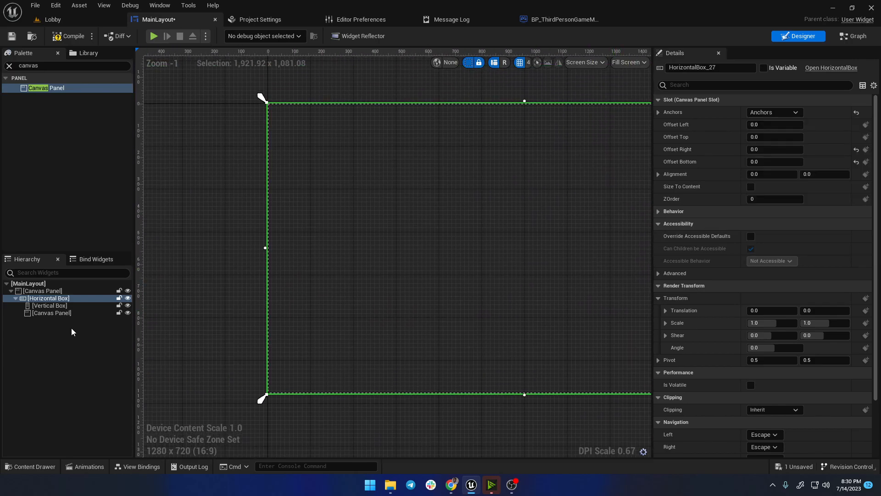
Step: Compare the slot settings of the Vertical Box and the nested Canvas Panel, and set the nested Canvas Panel's size to Fill
click(44, 306)
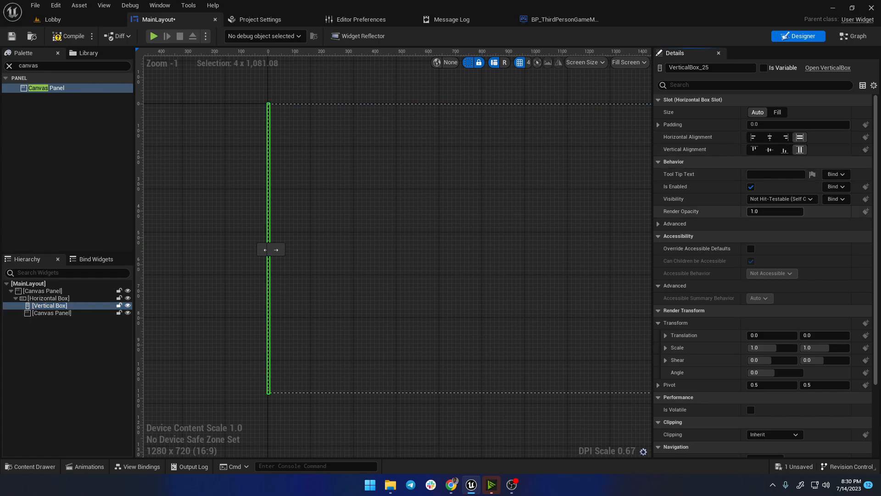
click(53, 314)
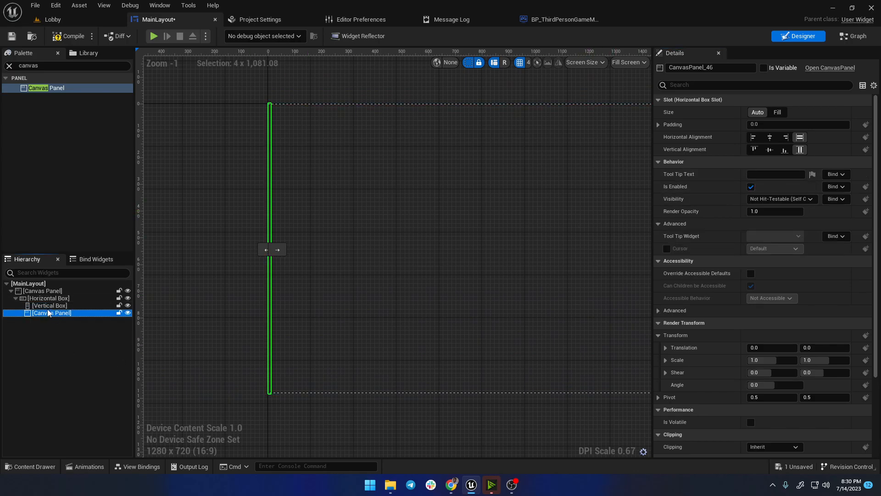
click(47, 306)
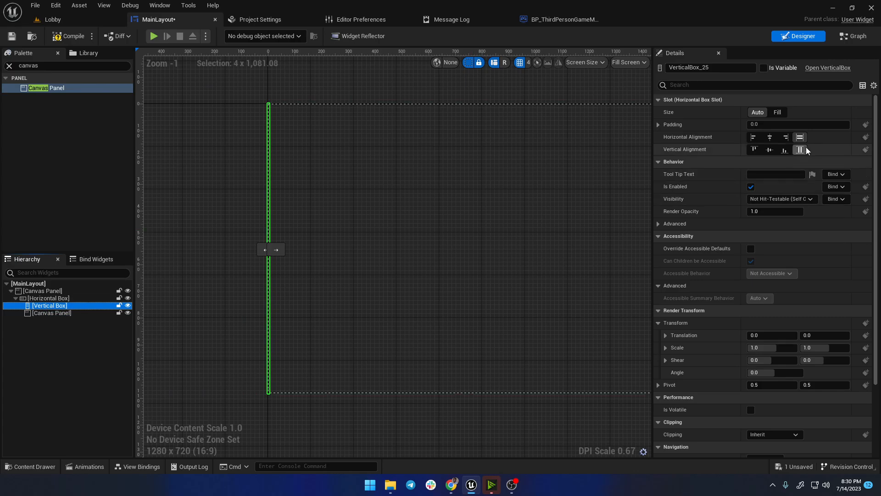
click(56, 313)
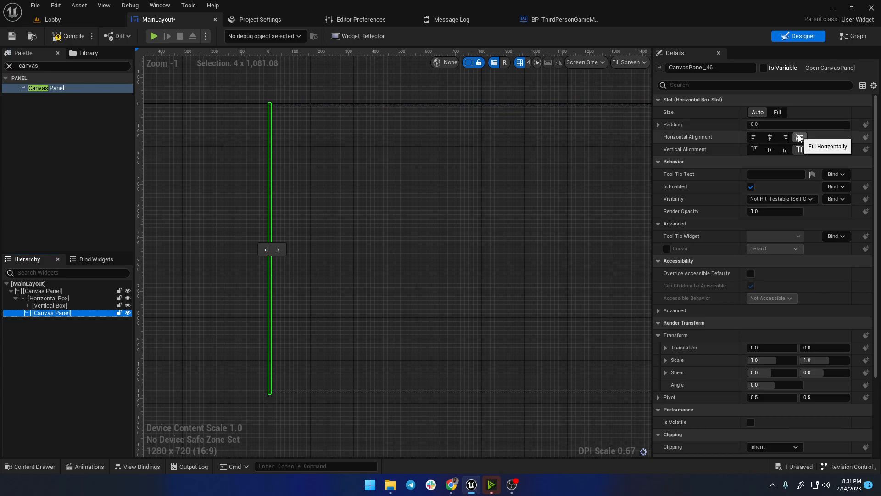
click(778, 112)
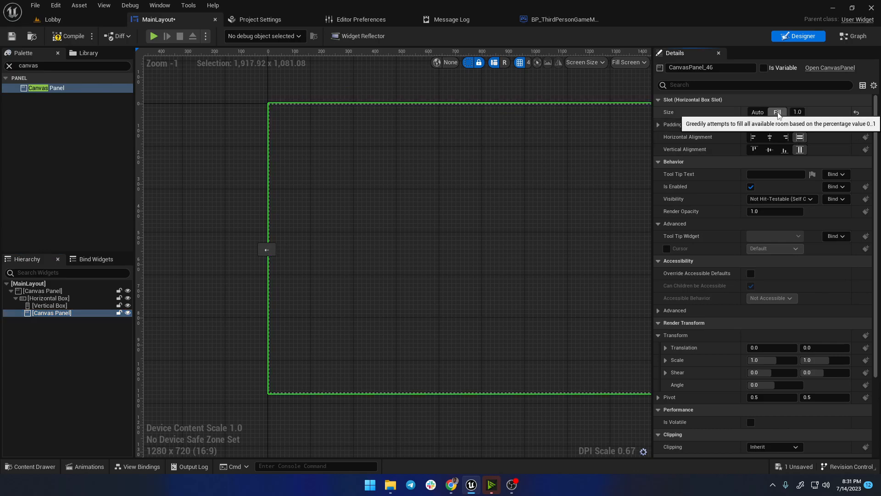
Step: Check the slot settings of the Vertical Box and nested Canvas Panel, and compile and save the MainLayout widget
click(52, 306)
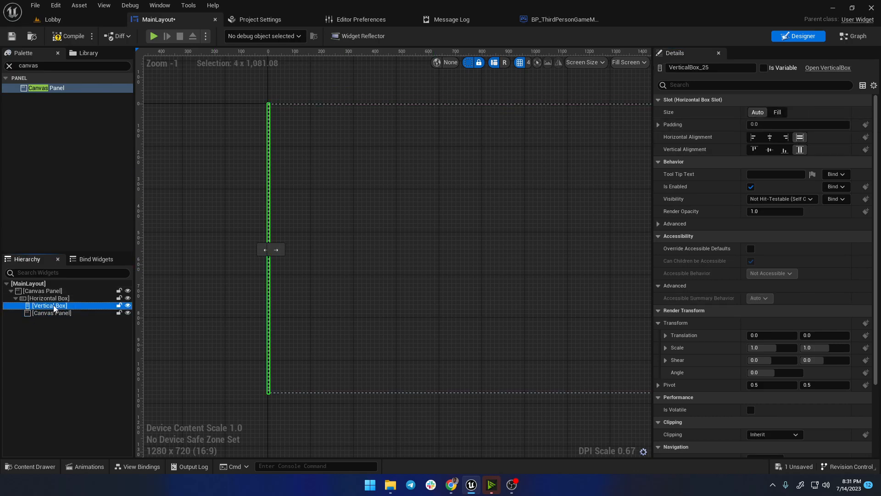
click(65, 312)
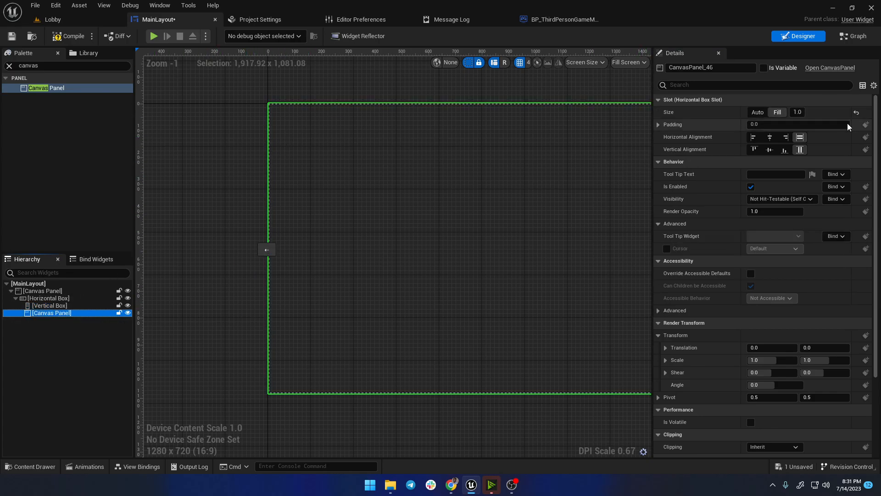
click(68, 36)
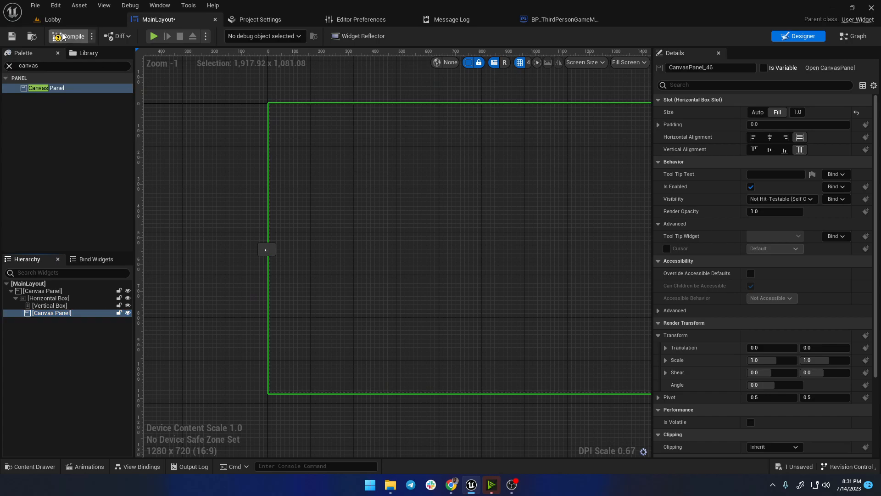
key(ctrl+s)
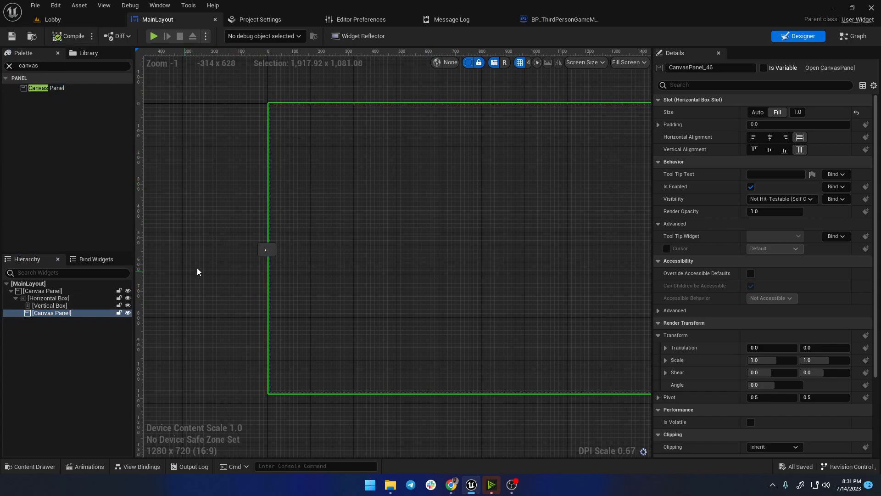
Step: Examine the Vertical Box's slot, transform, clipping and navigation properties for sizing options
scroll(295, 222, down, 4)
scroll(277, 260, up, 3)
scroll(276, 260, up, 2)
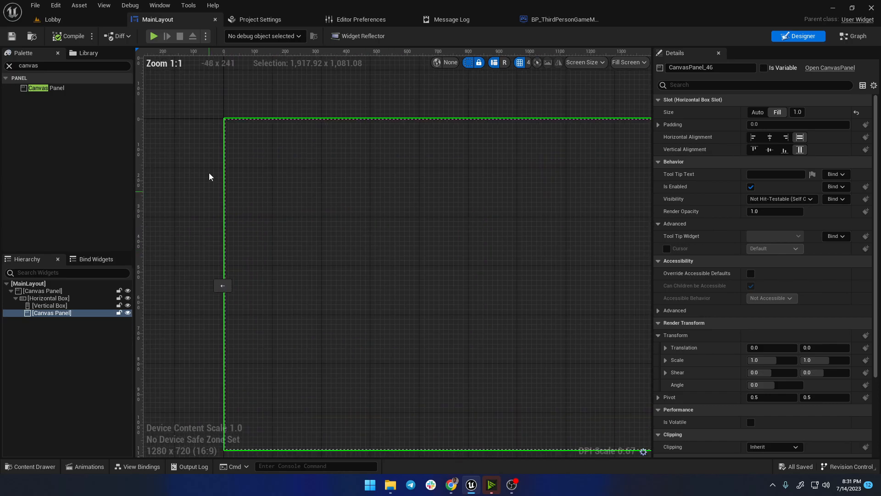
click(49, 305)
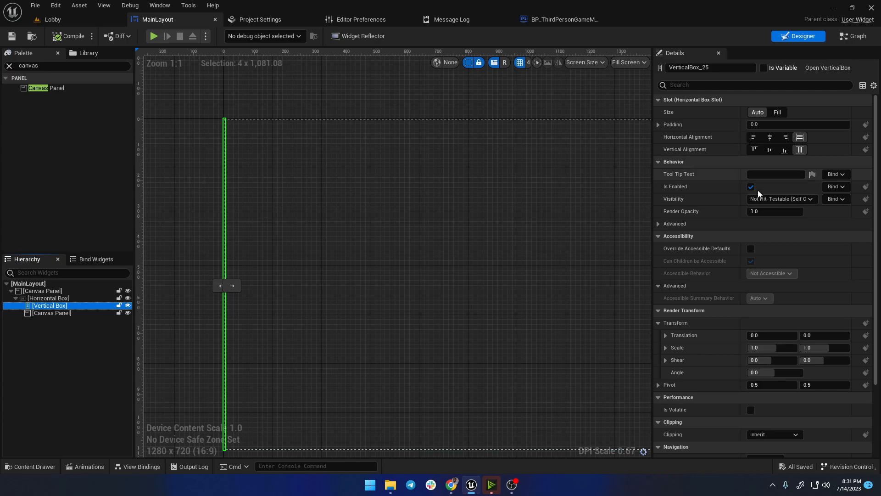
scroll(756, 217, down, 3)
scroll(757, 214, down, 2)
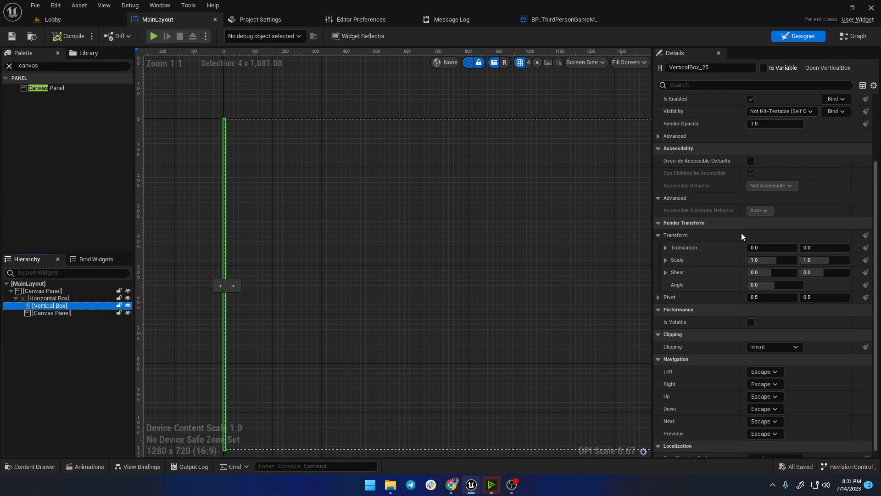
scroll(730, 248, up, 5)
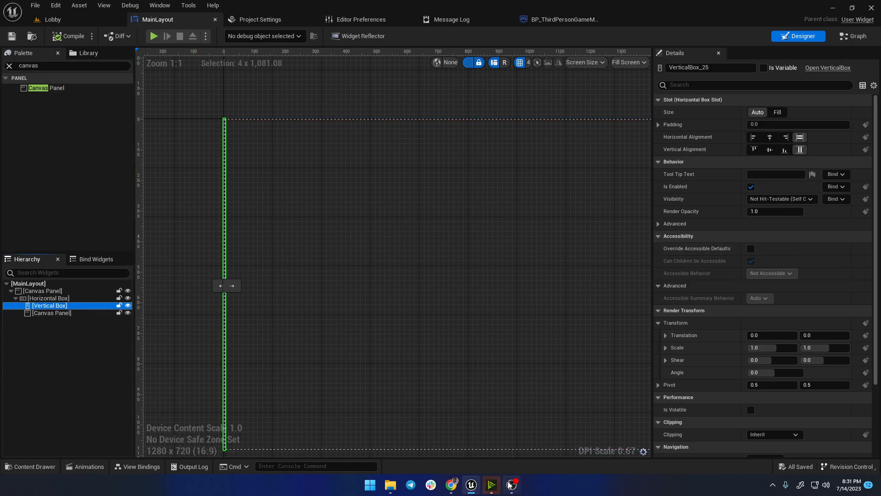
Step: Switch to Chrome and compare the sidebar navigation in the open Dribbble dashboard designs
click(451, 485)
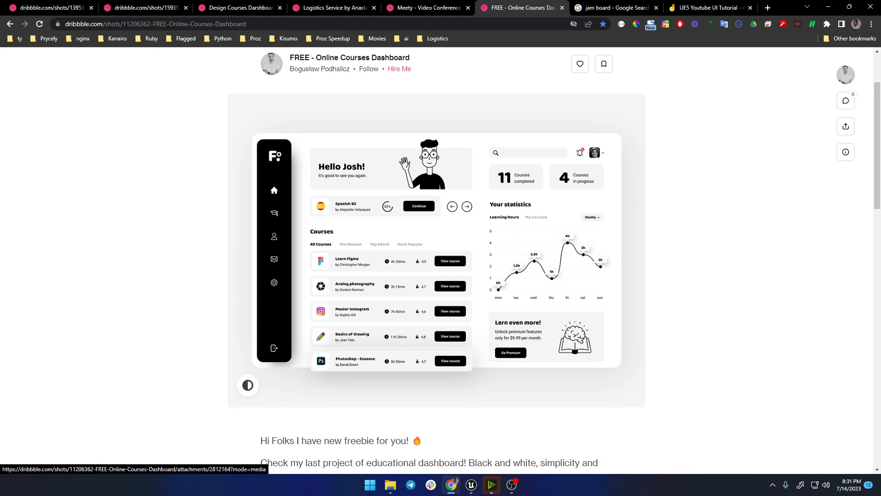
click(424, 7)
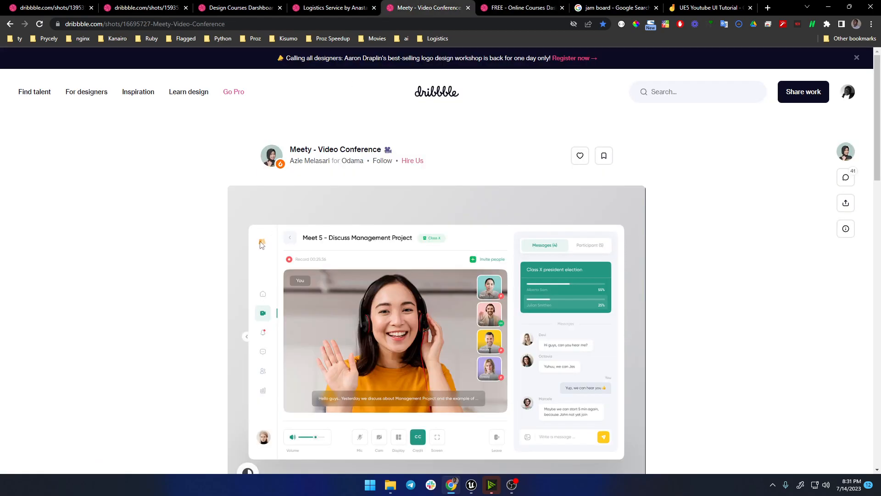
click(295, 5)
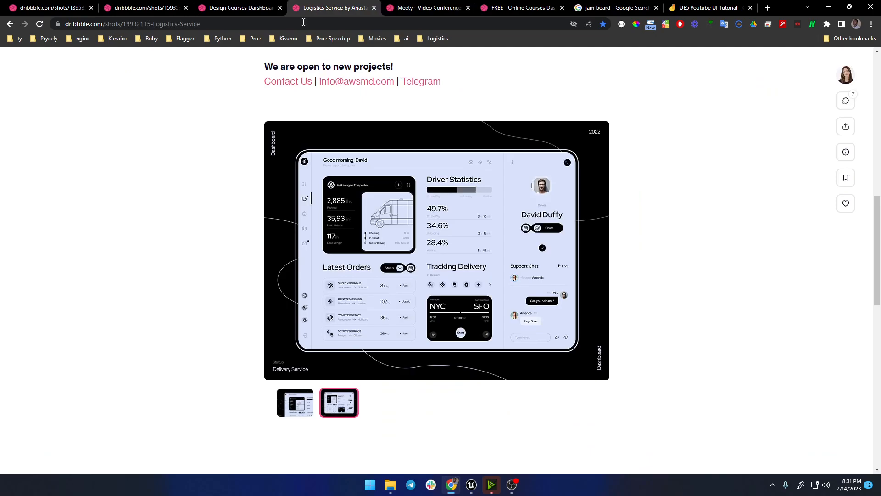
click(220, 7)
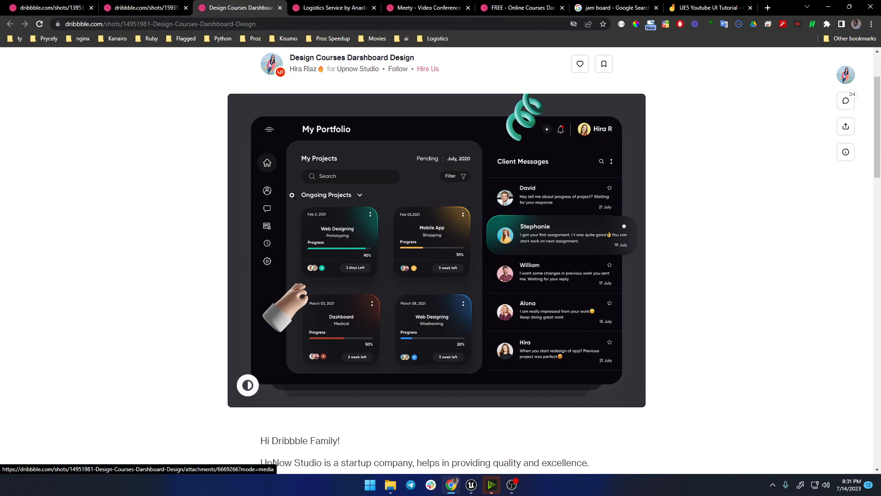
click(153, 5)
click(51, 8)
click(230, 7)
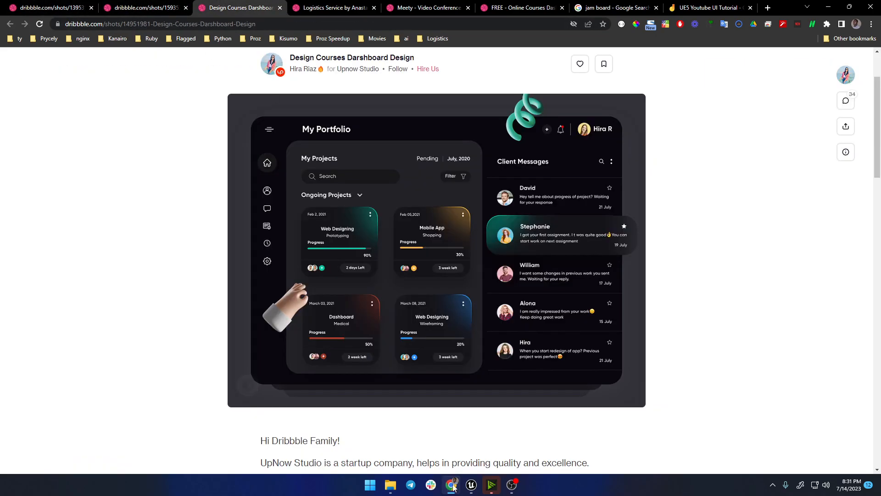
Step: Switch back to Unreal Editor and create a Widget Blueprint with User Widget as parent class in the ui folder
click(473, 489)
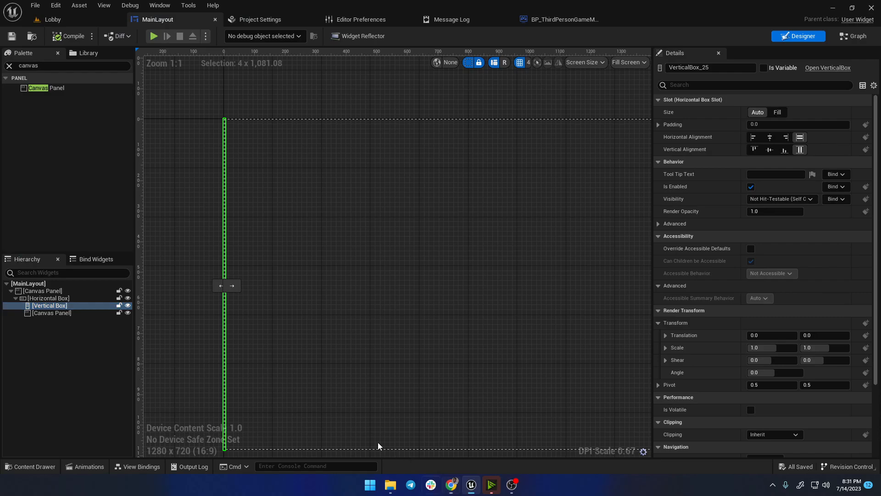
click(34, 467)
click(307, 369)
right_click(329, 388)
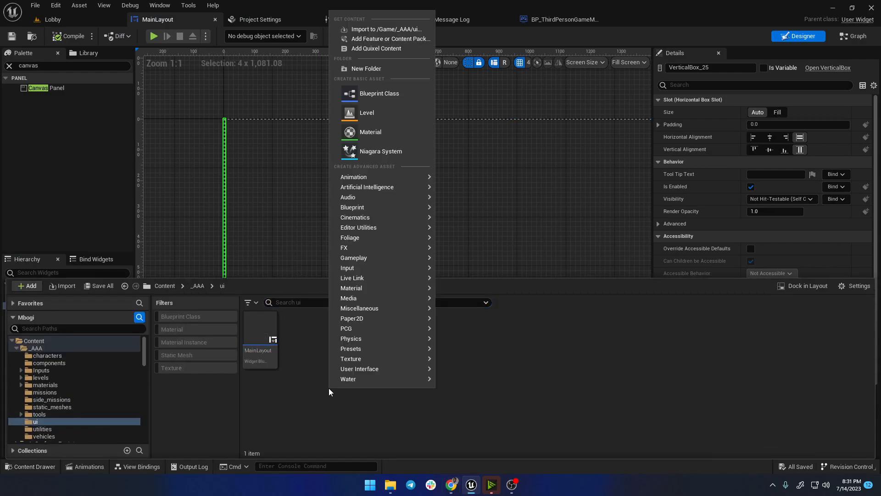
mouse_move(362, 368)
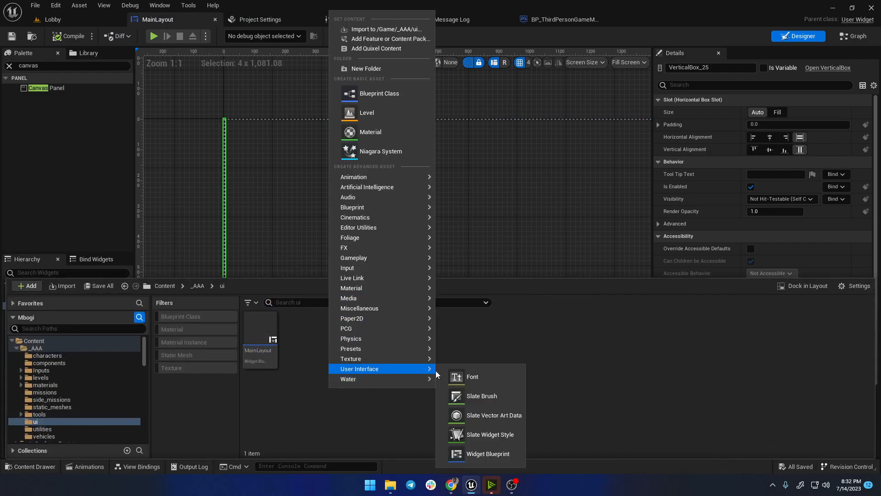
click(484, 453)
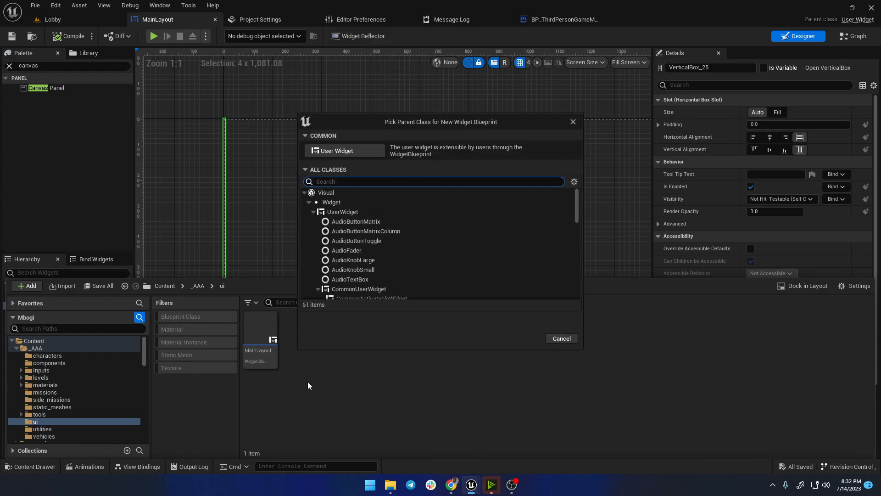
click(340, 152)
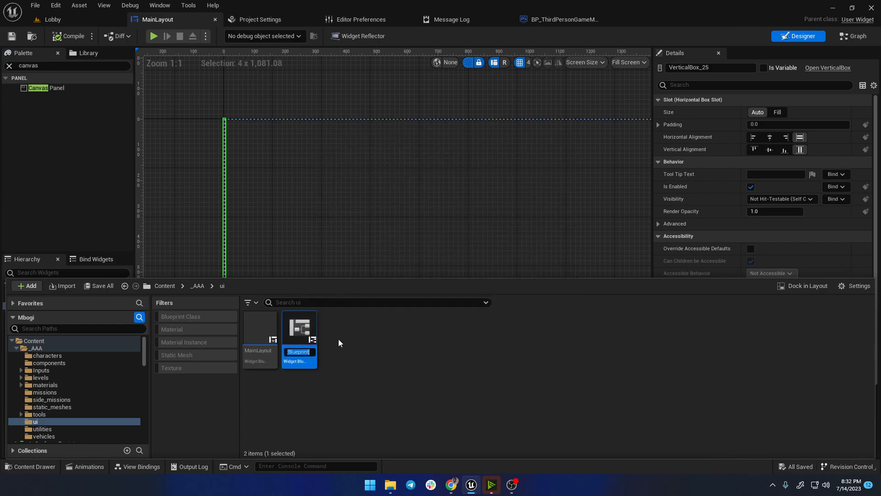
Step: Name the new widget blueprint Navigation and save it
text(Nava)
text(igation)
key(Return)
key(ctrl+s)
click(370, 344)
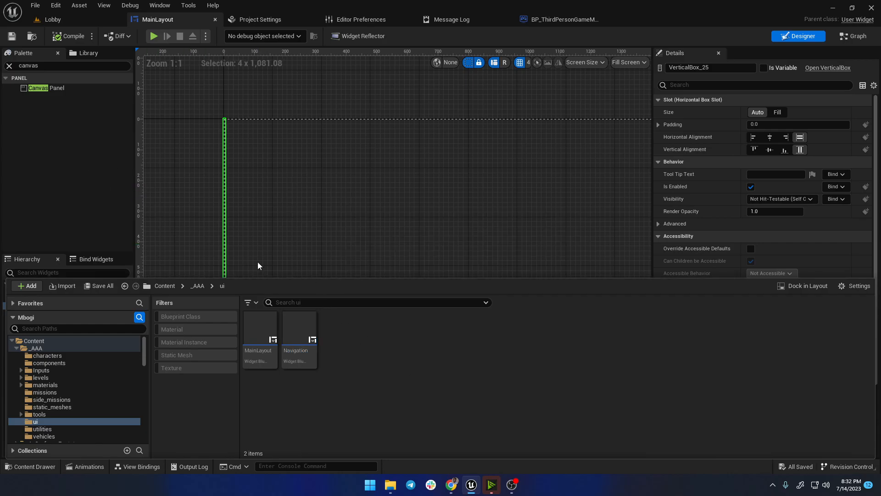
Step: Find the user-created Navigation widget in the palette and add it inside the Vertical Box
drag(45, 87, 165, 138)
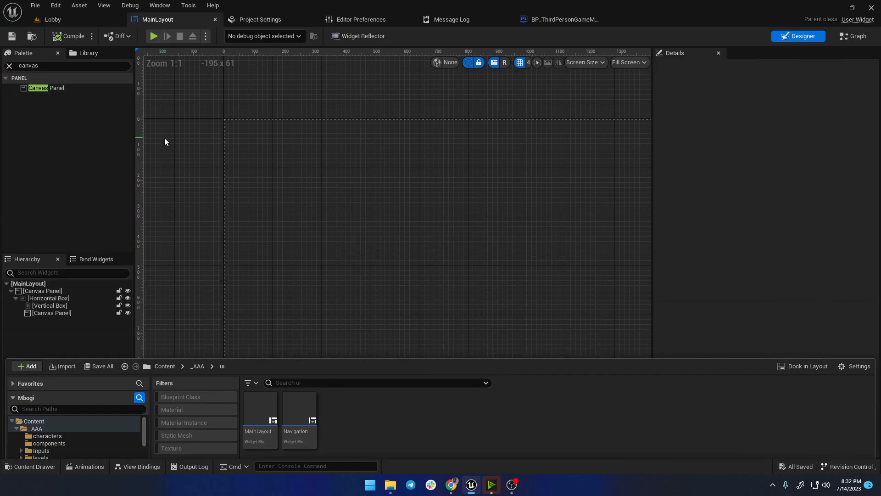
click(45, 305)
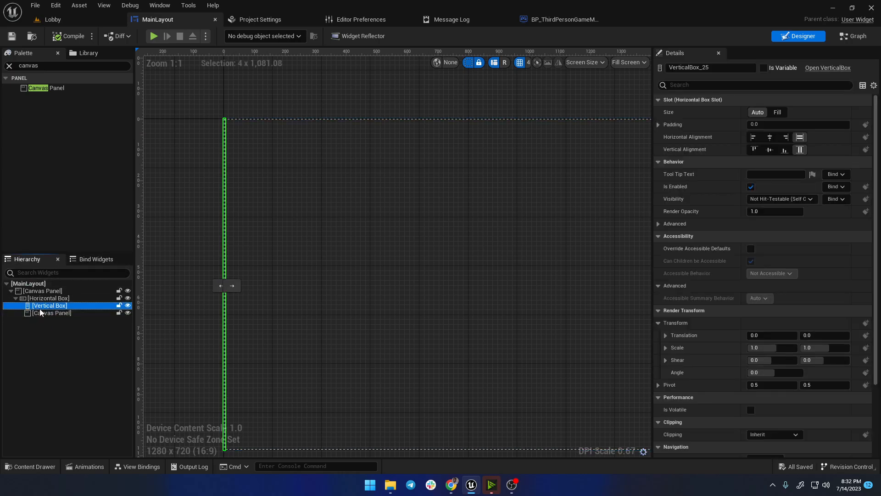
click(41, 66)
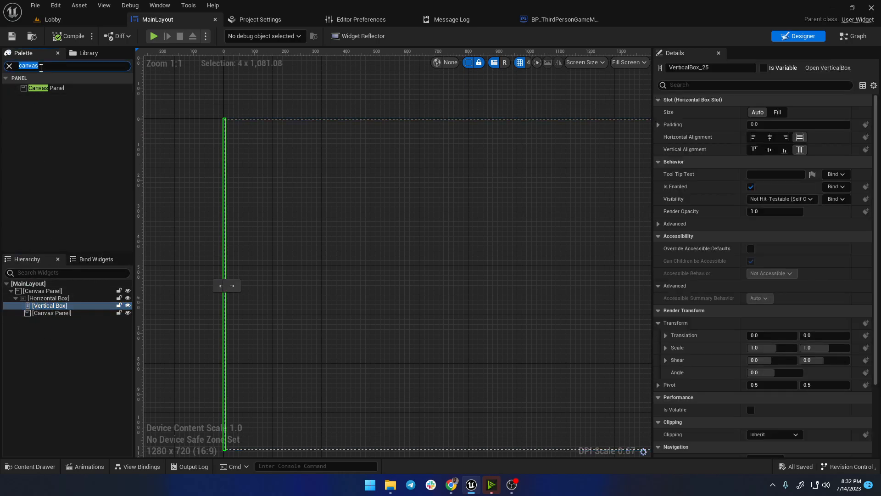
text(navigat)
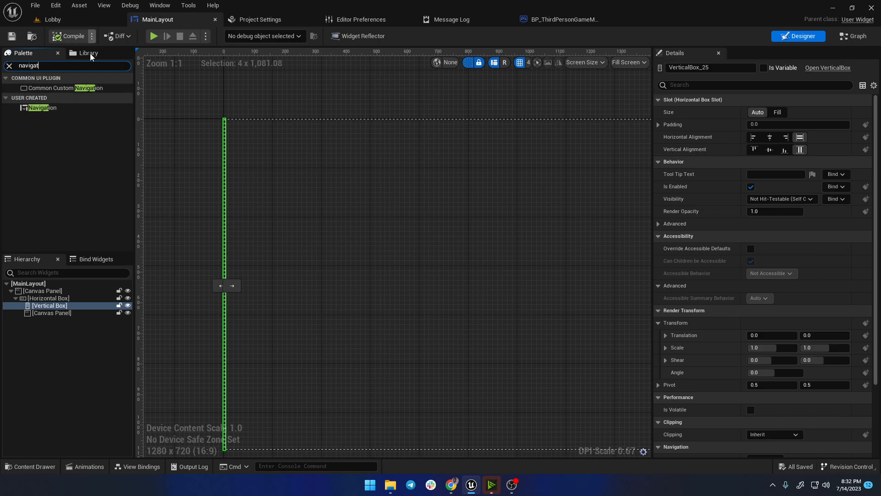
drag(31, 110, 55, 305)
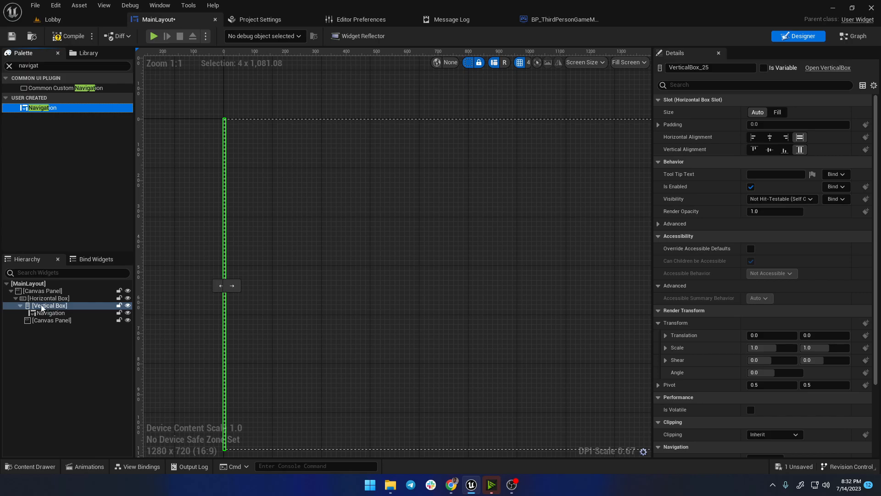
right_click(40, 305)
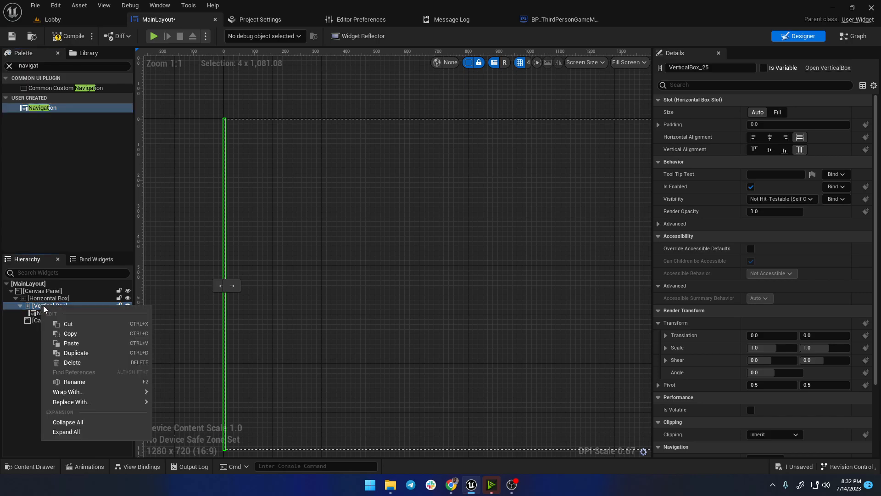
mouse_move(90, 402)
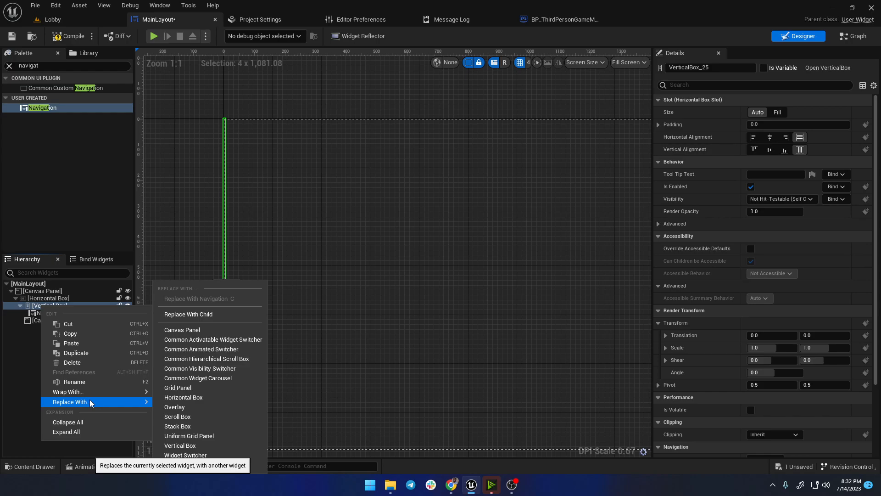
click(21, 356)
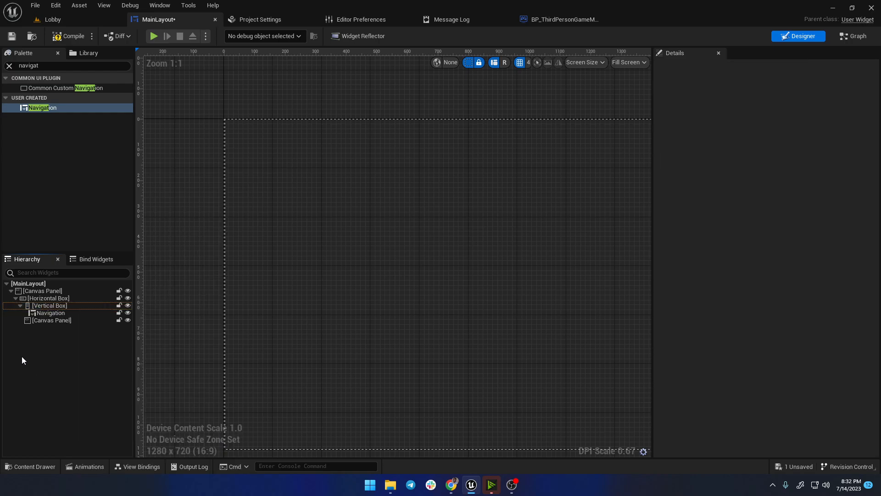
Step: Move the Navigation widget directly under the Horizontal Box, ahead of the Canvas Panel, and delete the empty Vertical Box
click(40, 313)
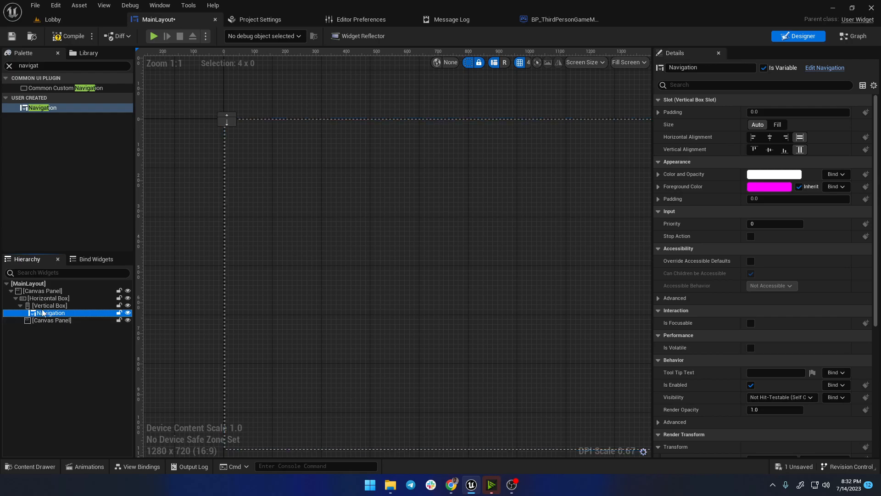
drag(42, 315, 40, 306)
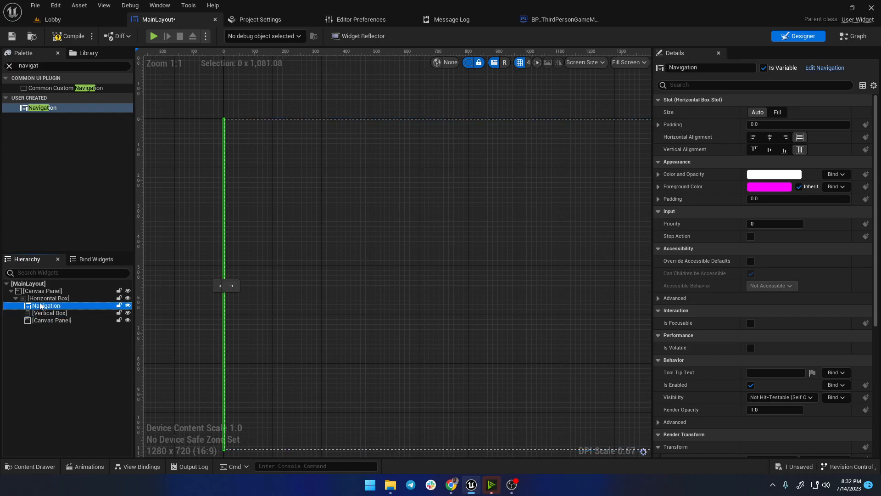
click(40, 313)
key(Delete)
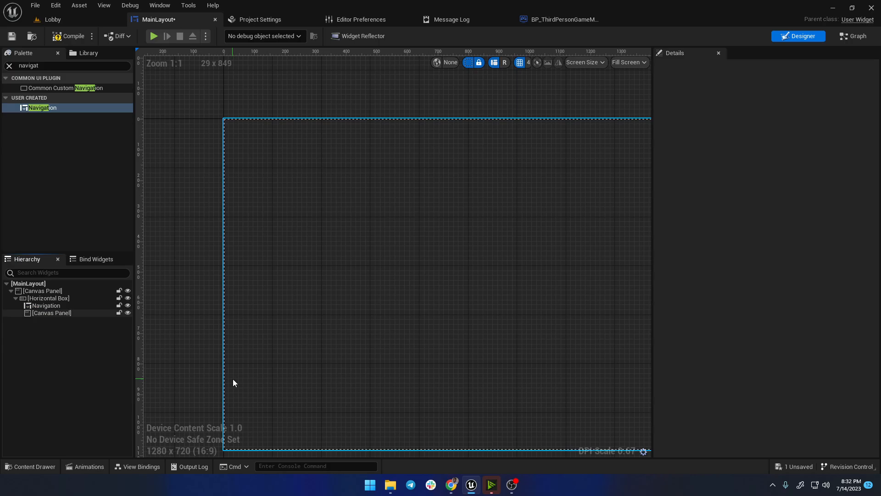
Step: Compile the MainLayout widget and open the Navigation widget blueprint from the ui folder
click(46, 306)
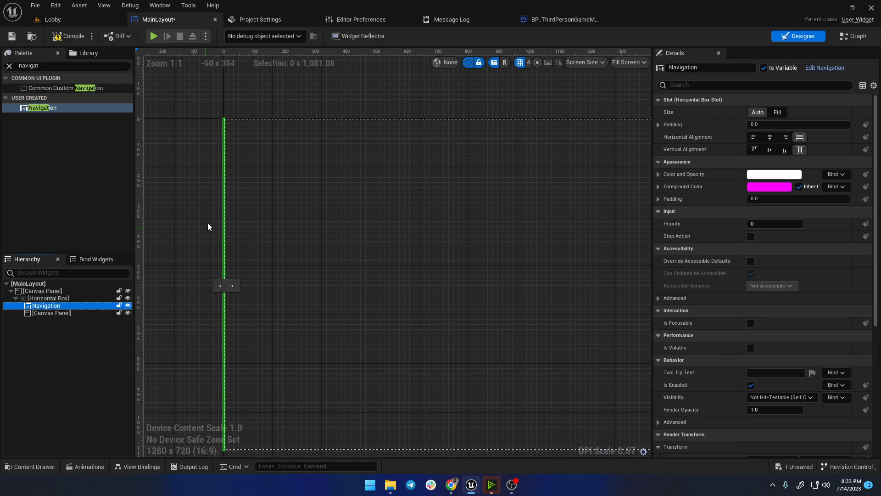
click(69, 36)
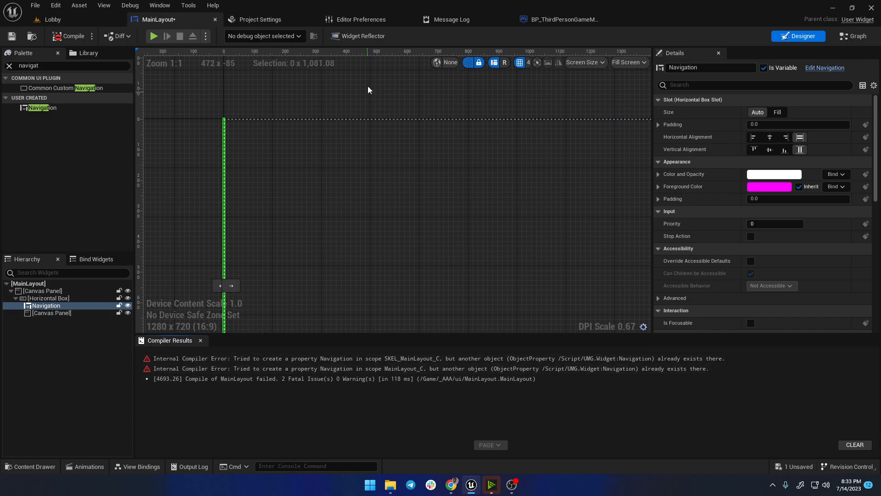
click(31, 467)
click(303, 336)
double_click(304, 336)
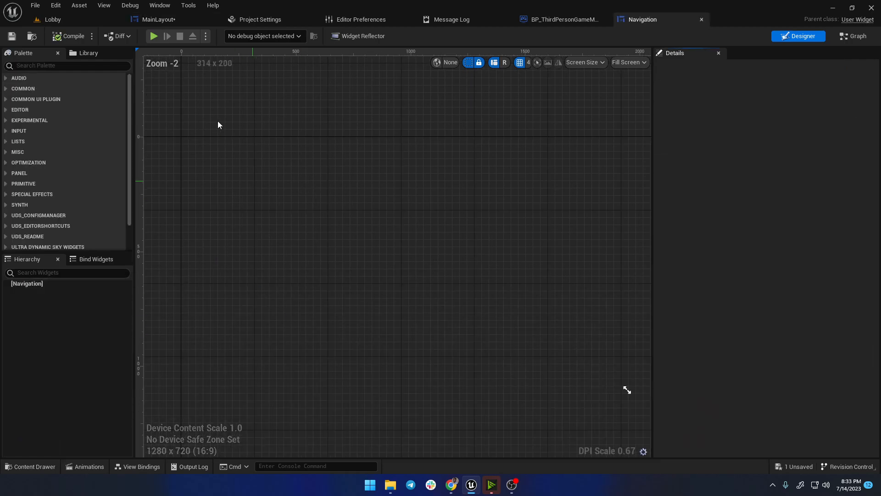
Step: Return to the MainLayout widget and examine the first entry in its compiler results
click(158, 19)
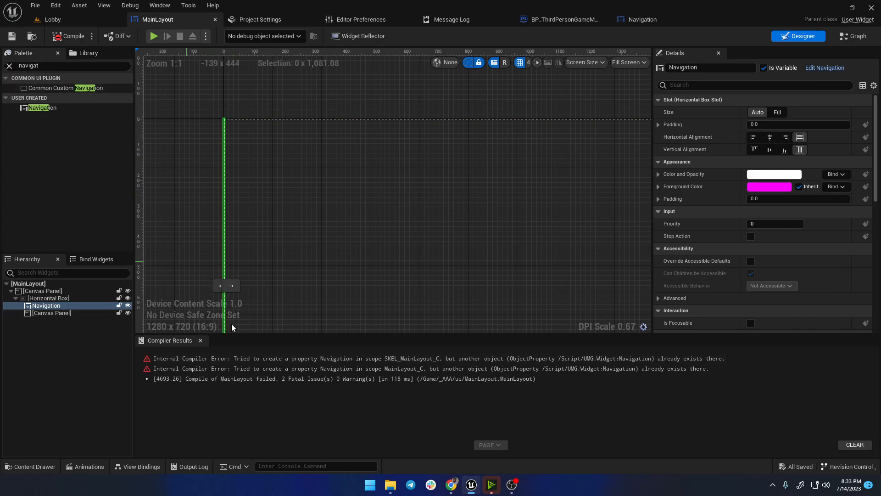
click(250, 361)
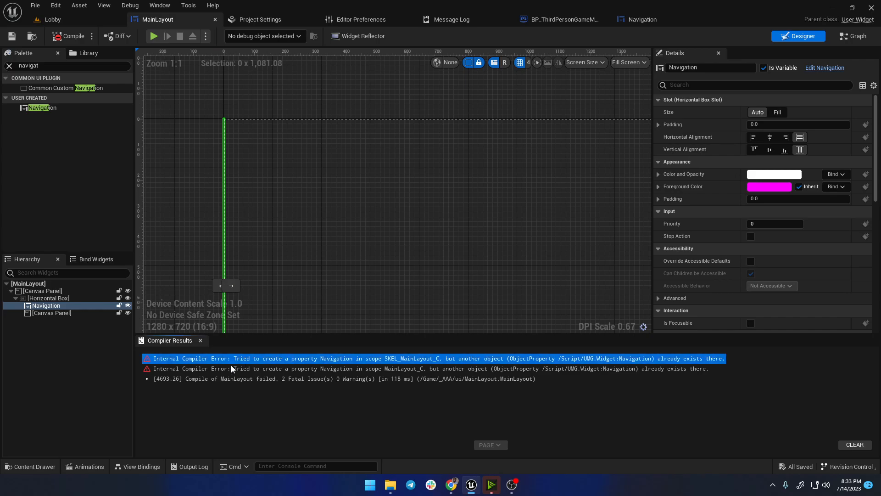
Step: Rename the Navigation widget blueprint in the ui folder to NavigationLayout and recompile MainLayout
click(32, 467)
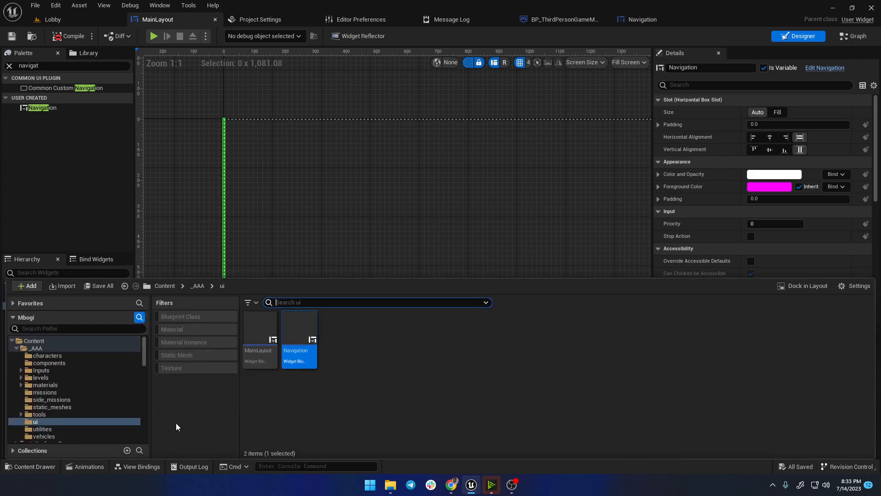
click(298, 351)
text(Layout)
key(Return)
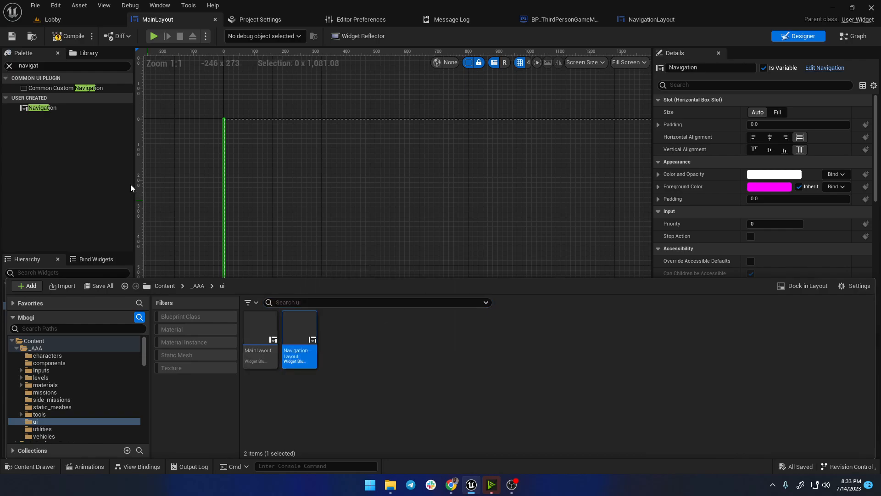
click(67, 36)
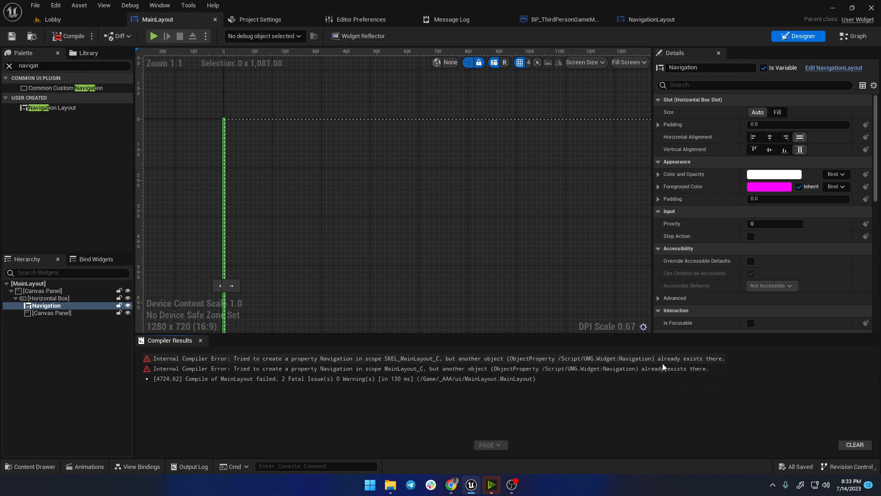
Step: Rename the Navigation instance in MainLayout's hierarchy to NavigationLayout and compile the widget
click(45, 314)
click(43, 307)
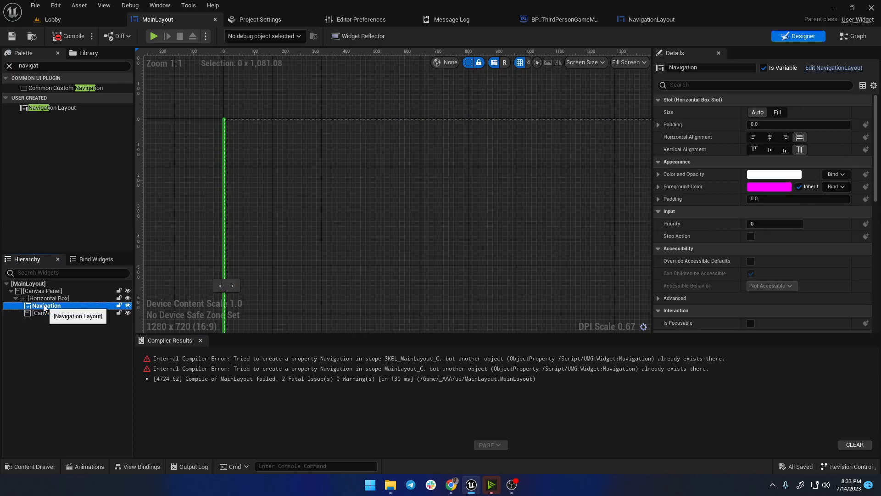
key(F2)
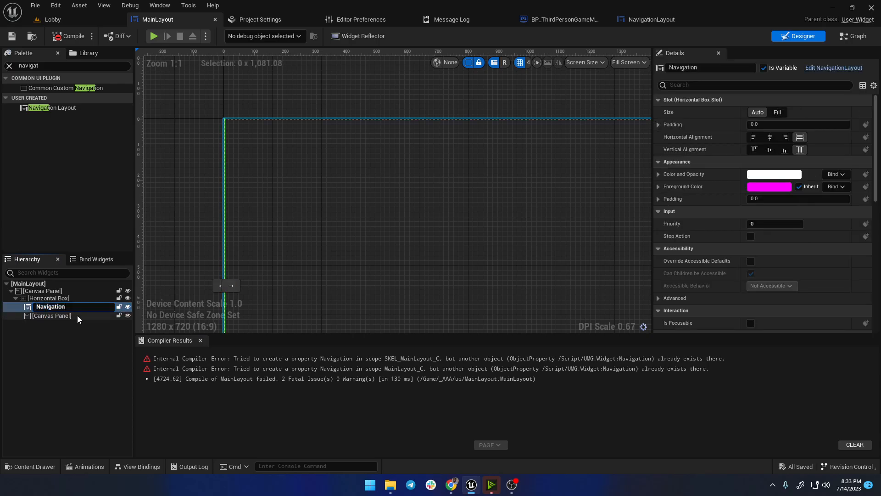
text(Layout)
key(Return)
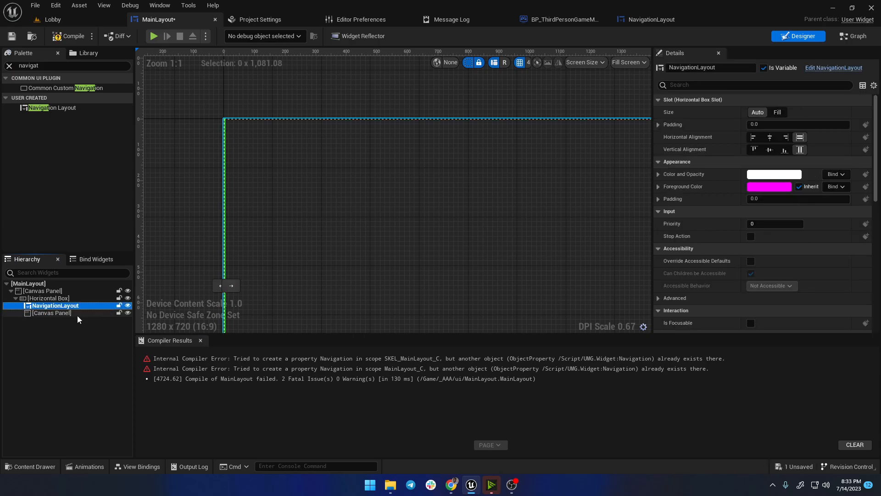
click(69, 36)
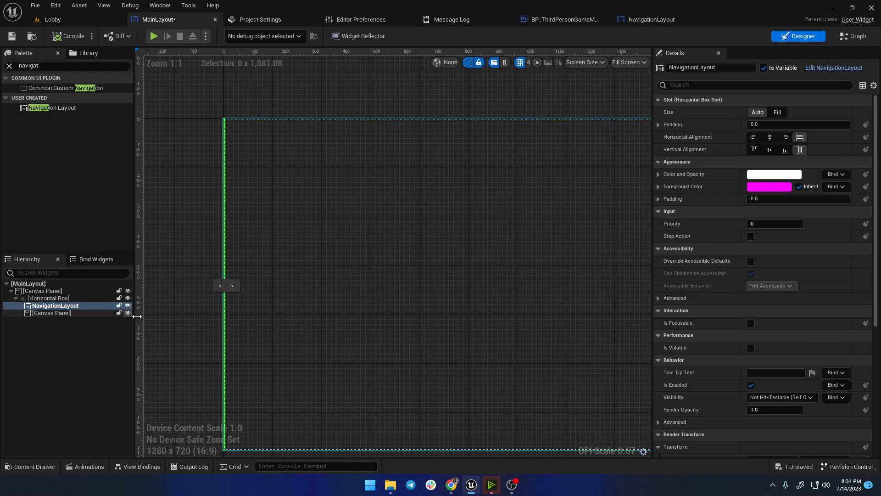
click(45, 312)
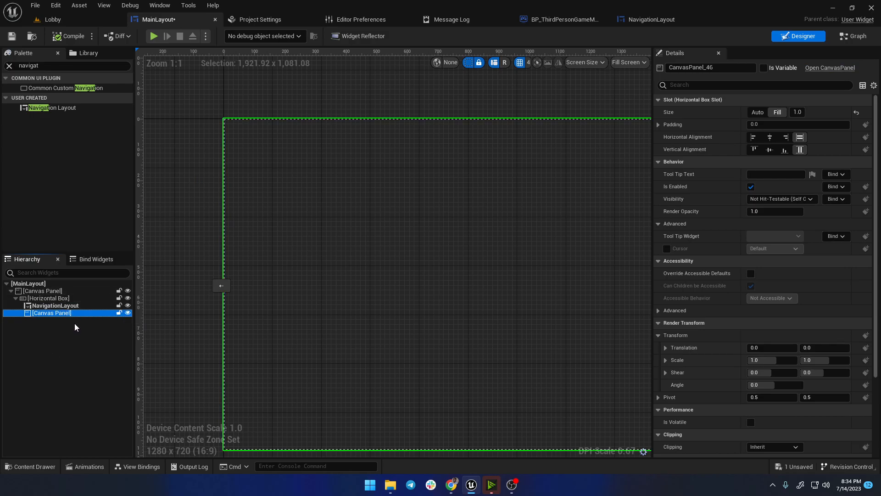
key(F2)
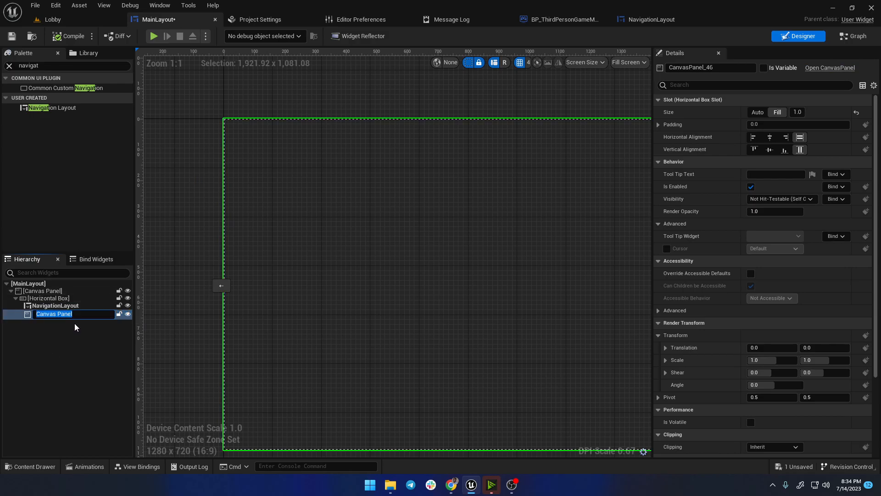
click(73, 337)
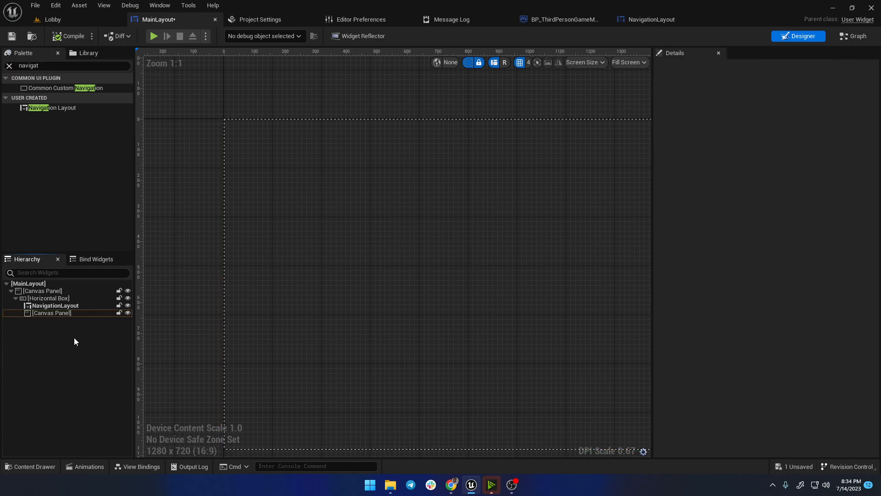
click(59, 307)
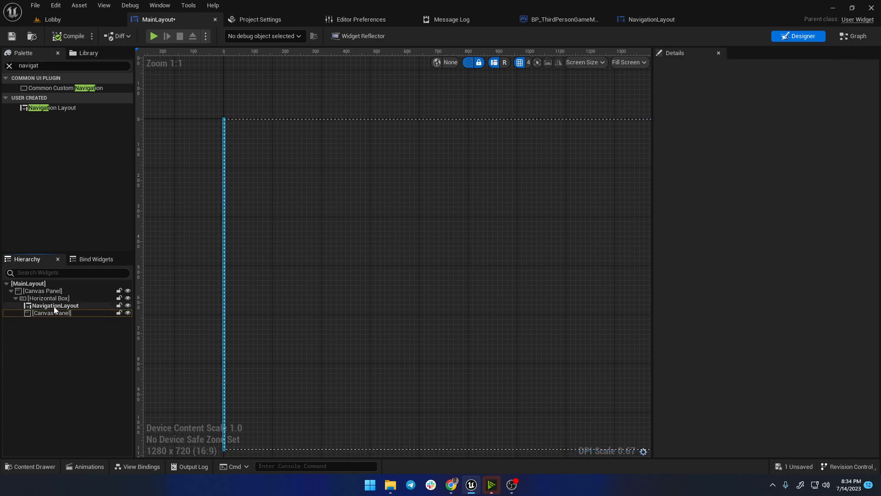
click(51, 353)
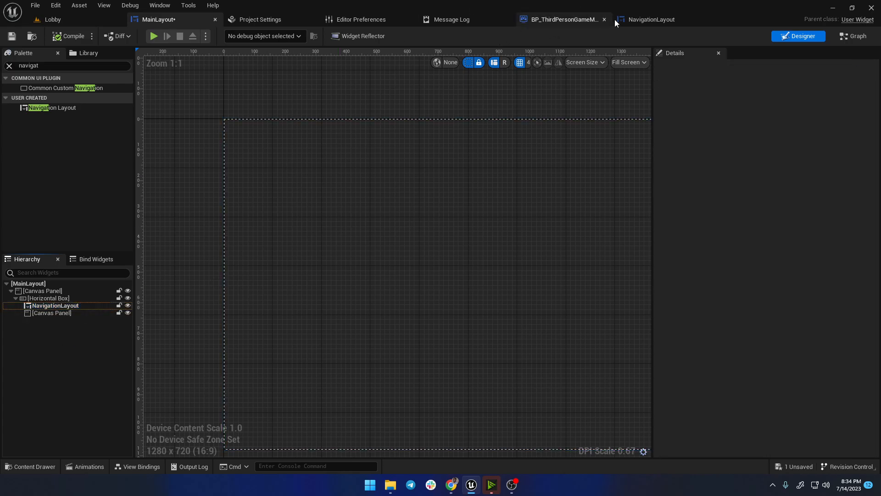
Step: Open the NavigationLayout widget and examine the Dribbble dashboard reference in the browser, returning to Unreal Editor
click(643, 20)
click(472, 485)
click(451, 485)
click(451, 486)
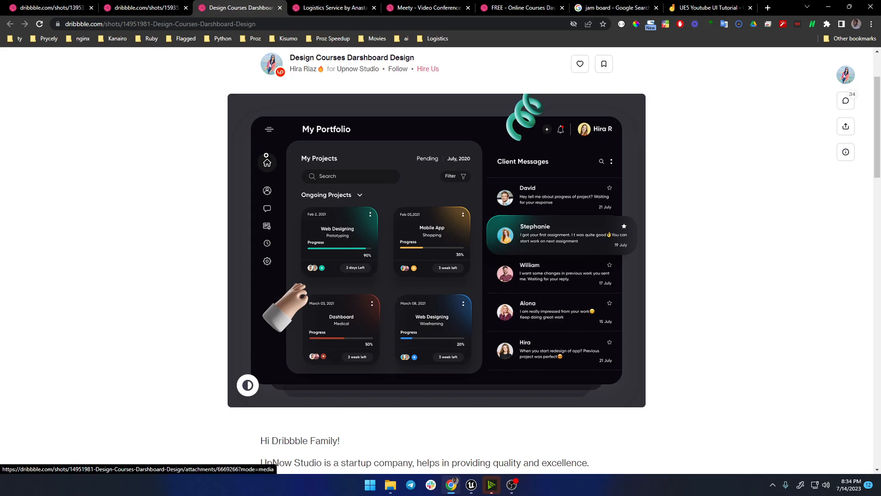
click(472, 485)
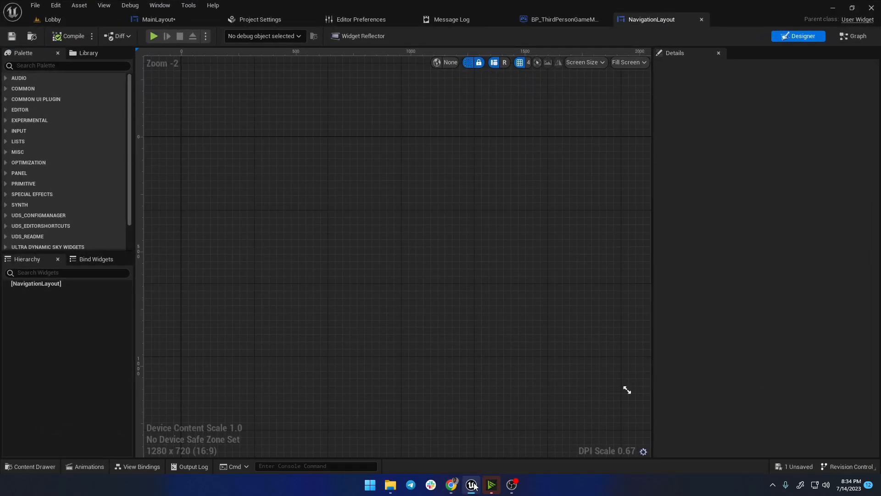
Step: Return to MainLayout and reorder the open editors so NavigationLayout sits directly beside it
click(152, 19)
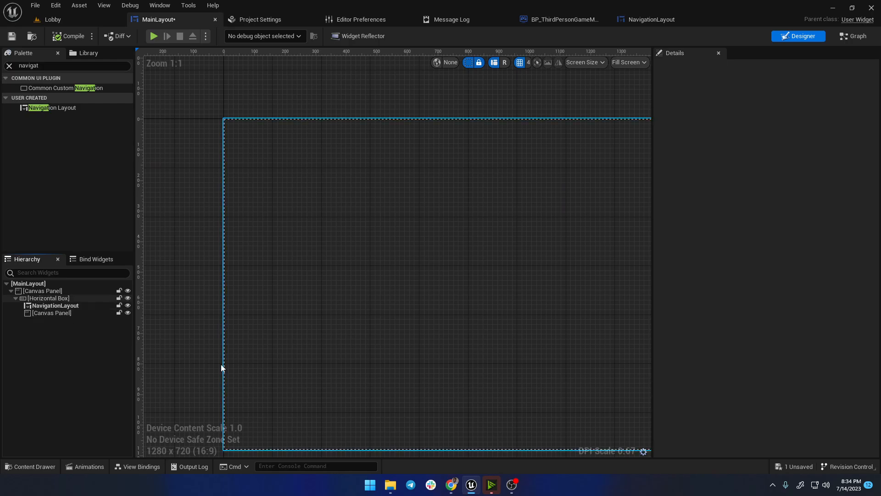
middle_click(665, 20)
drag(412, 15, 260, 19)
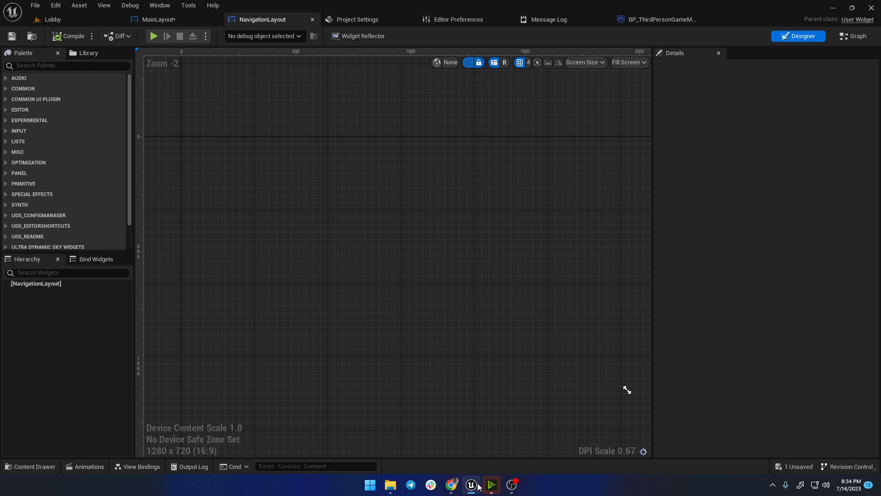
Step: Switch to the browser to review the reference dashboard's sidebar, and return to the NavigationLayout widget in Unreal Editor
click(451, 485)
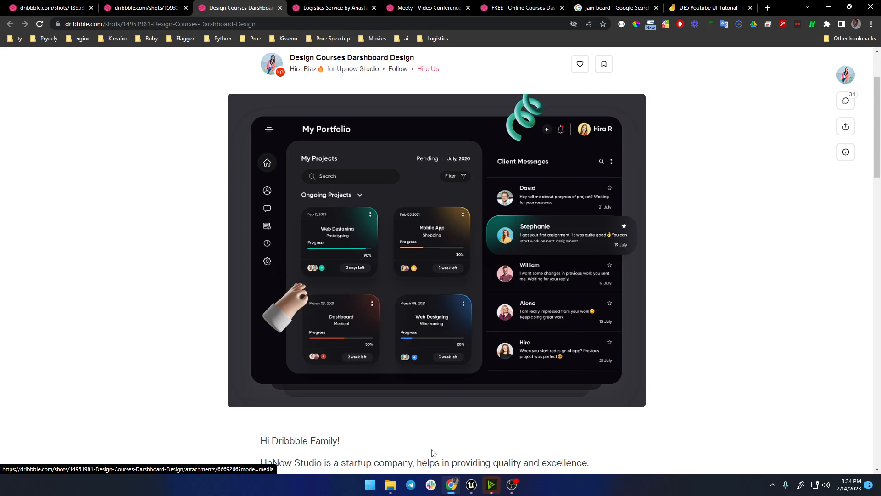
mouse_move(473, 488)
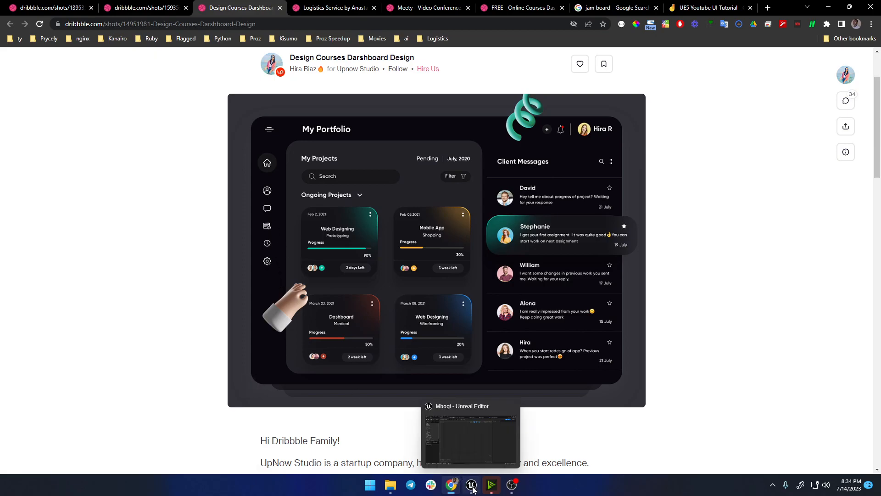
click(473, 487)
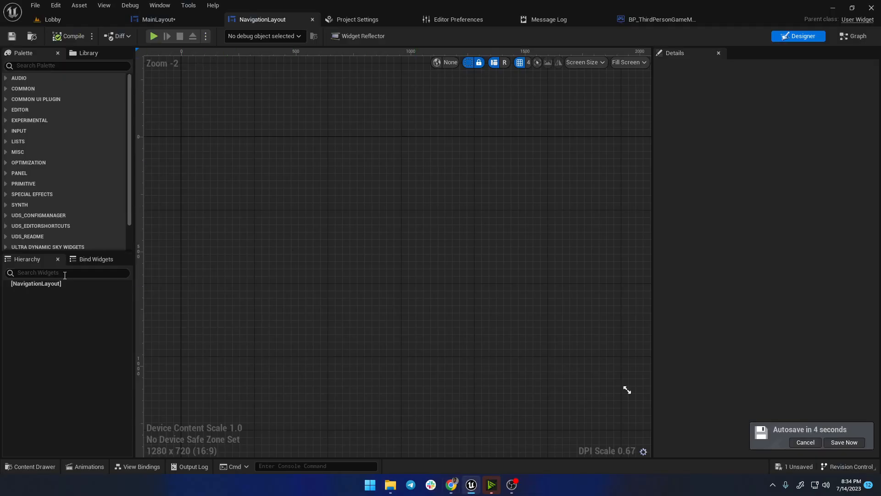
Step: Find the Canvas Panel in the palette and add it to the empty NavigationLayout widget
click(45, 283)
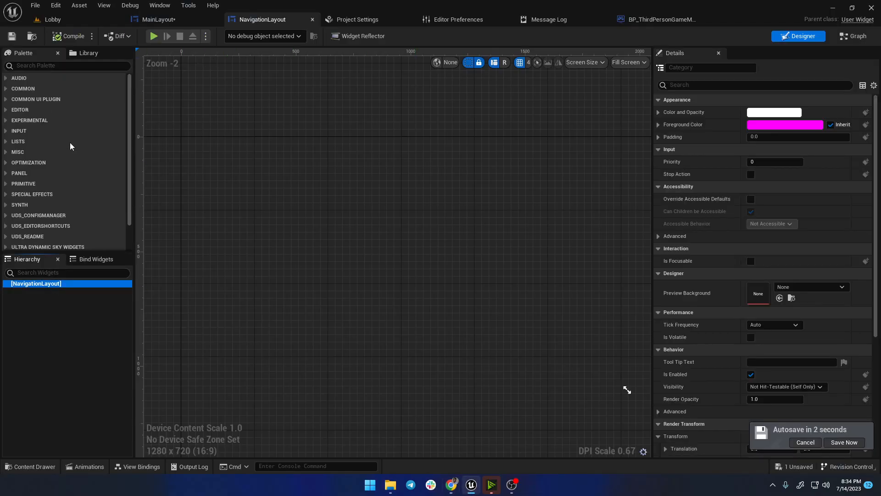
click(40, 65)
text(ca)
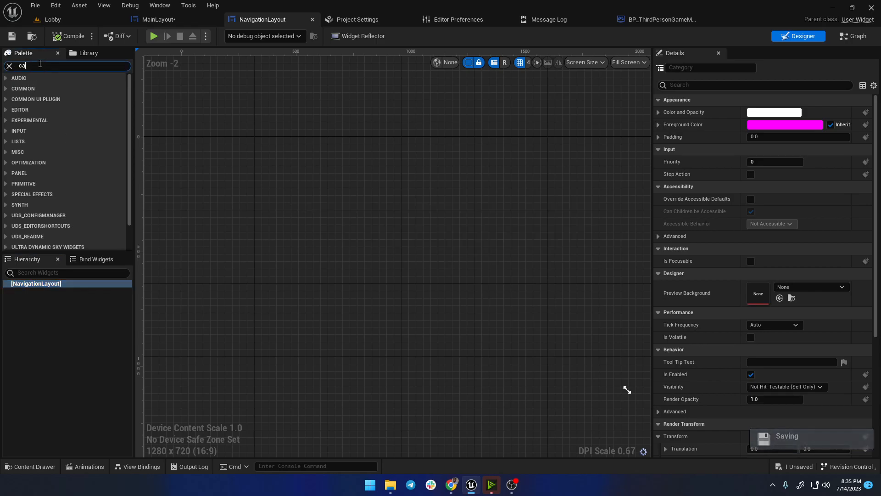
text(nvas)
drag(46, 87, 329, 260)
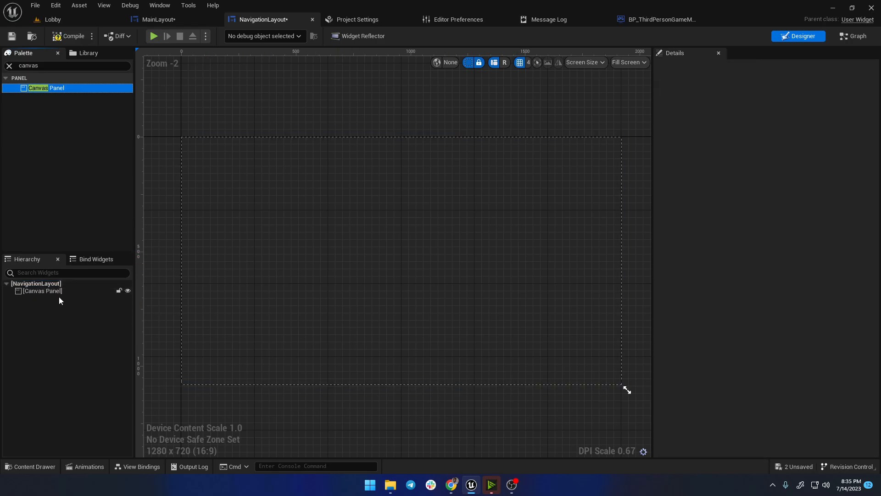
Step: Inspect the NavigationLayout root and its Canvas Panel, and delete the Canvas Panel
click(58, 294)
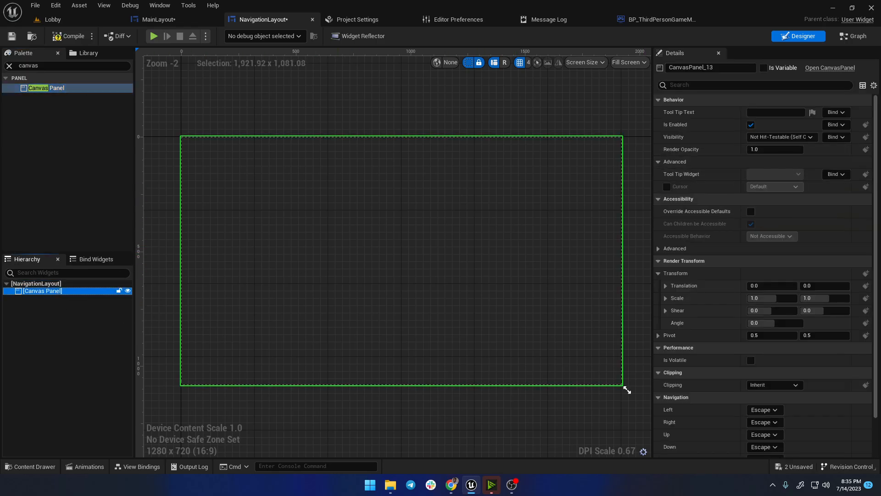
click(55, 283)
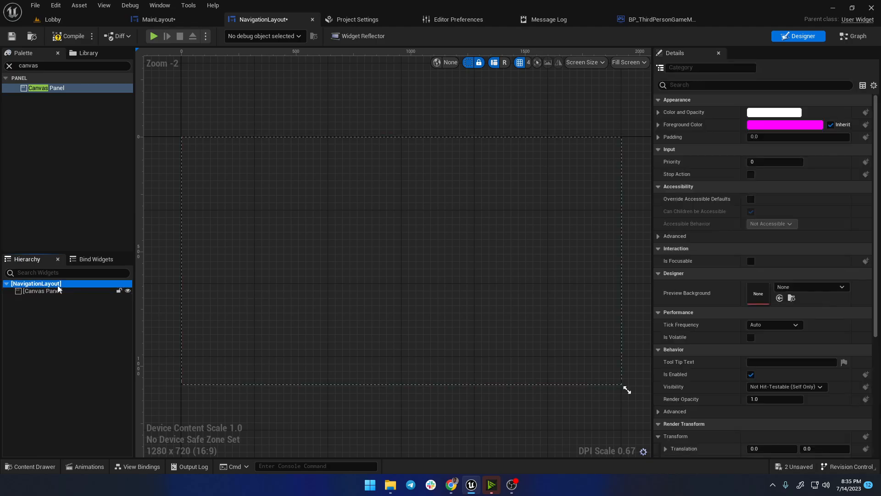
click(53, 292)
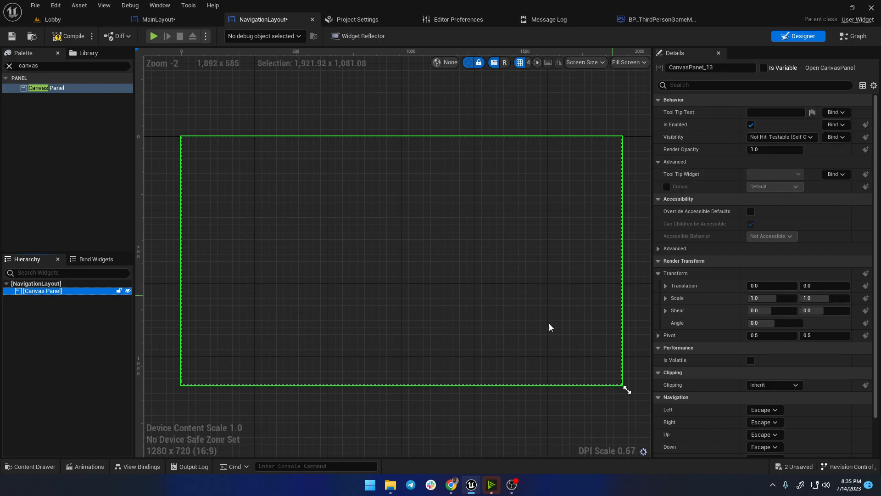
click(82, 306)
click(53, 284)
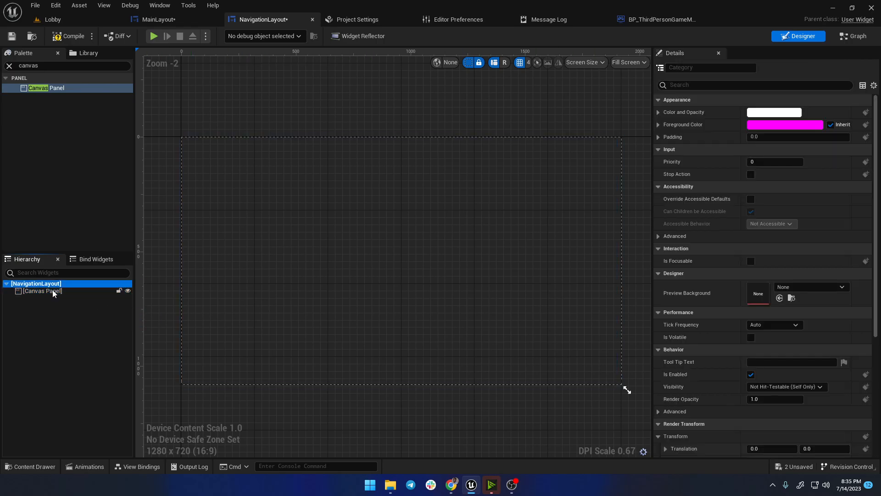
click(53, 290)
key(Delete)
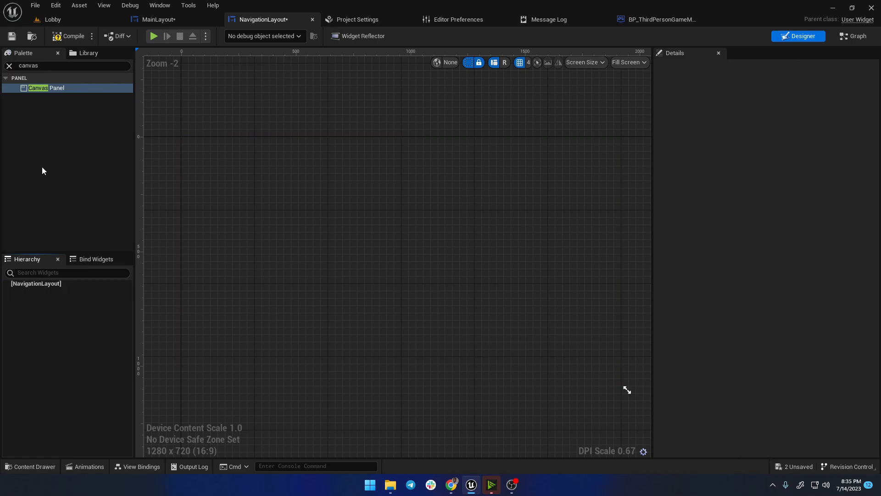
Step: Find the Scroll Box in the palette and add it as the root element of NavigationLayout
click(48, 65)
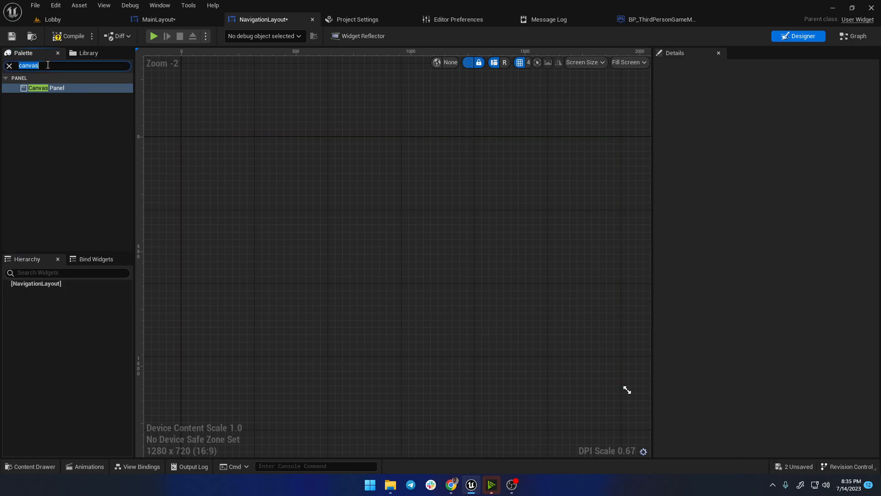
text(vertical)
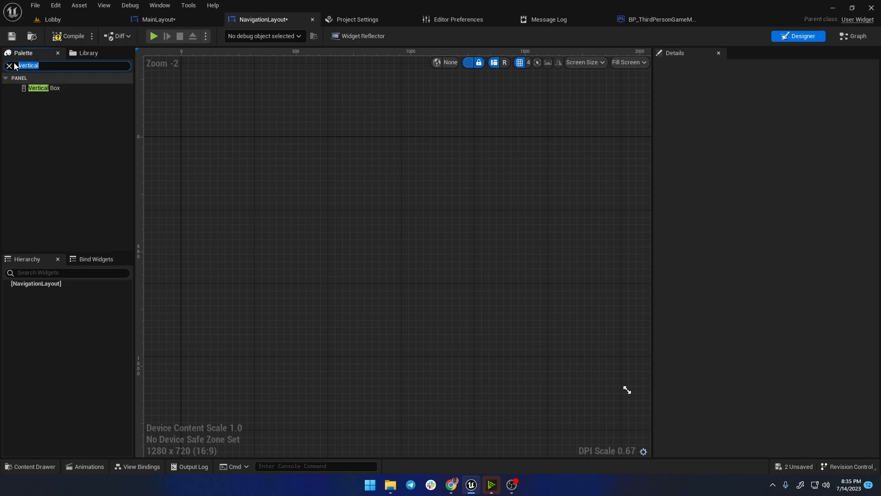
text(scroll)
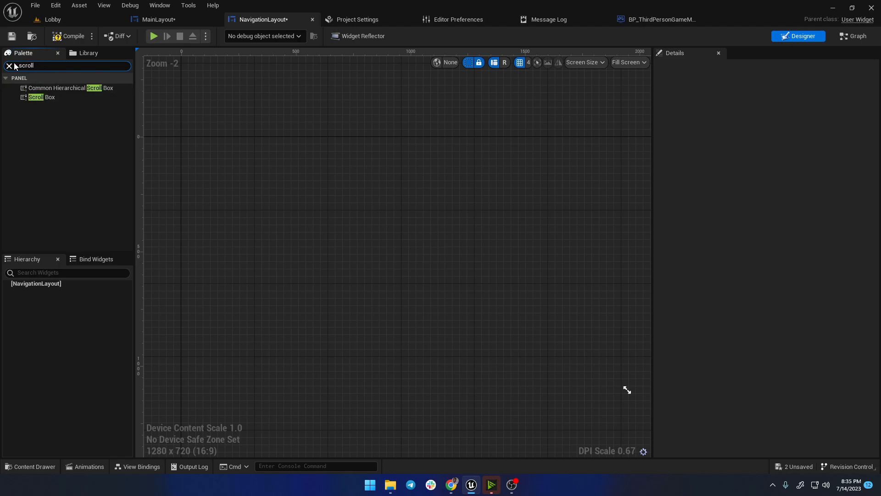
drag(41, 99, 37, 282)
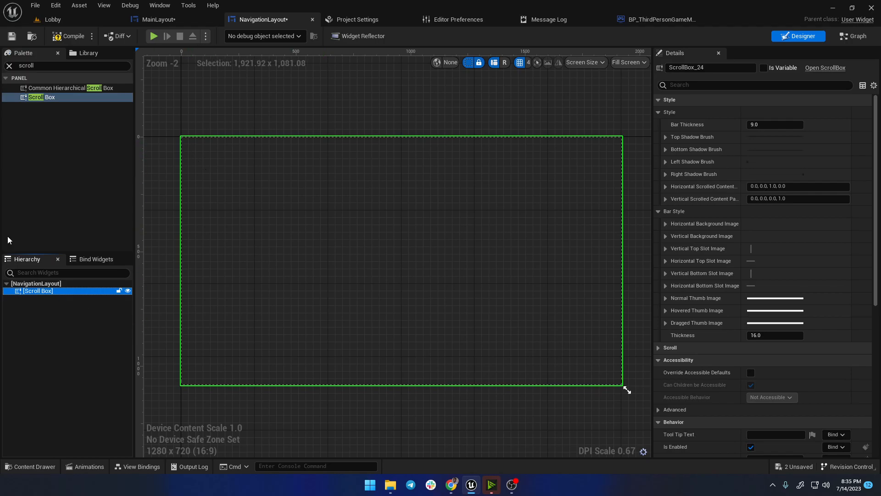
Step: Find the Vertical Box in the palette, nest it inside the Scroll Box, and compile NavigationLayout
click(33, 145)
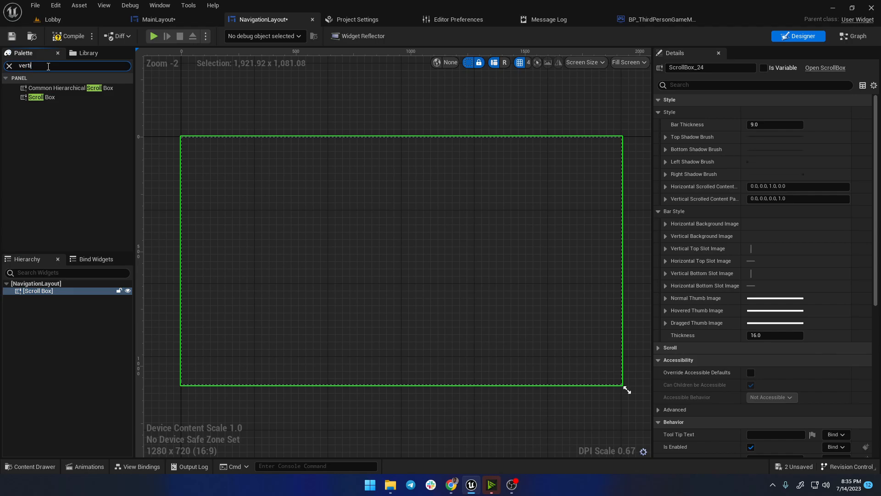
drag(35, 89, 36, 113)
drag(40, 296, 40, 292)
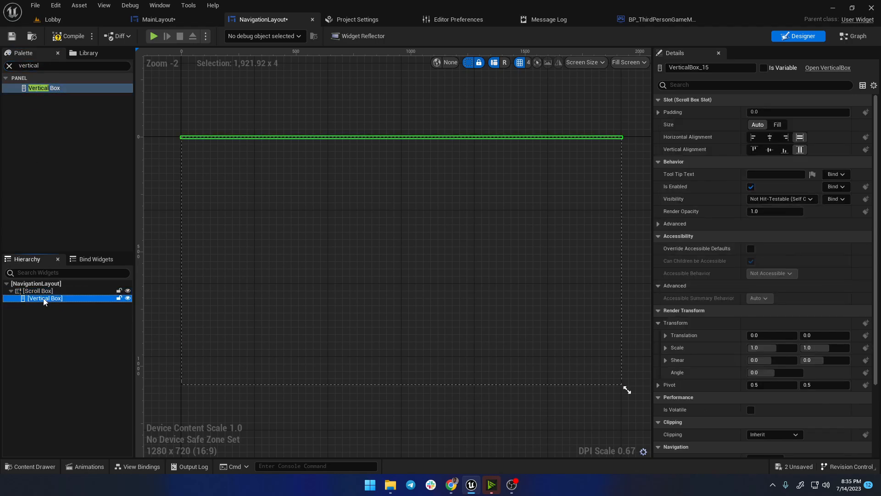
click(60, 36)
click(41, 298)
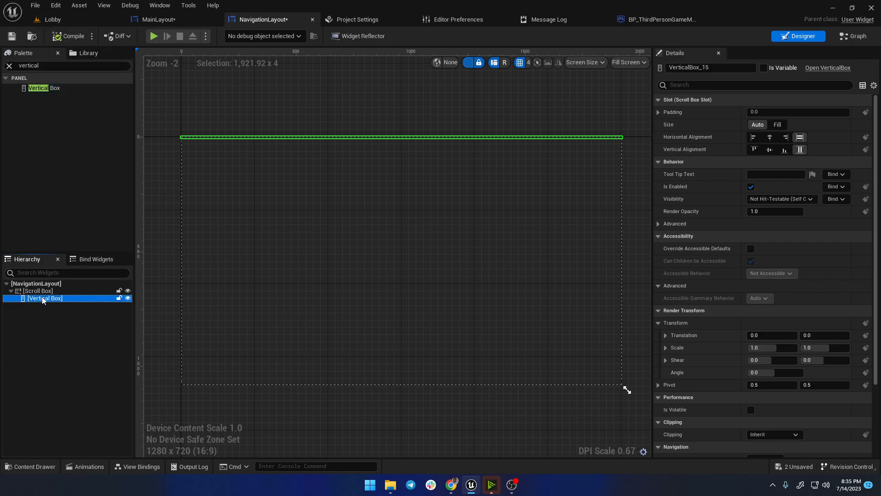
click(41, 319)
right_click(39, 298)
click(23, 310)
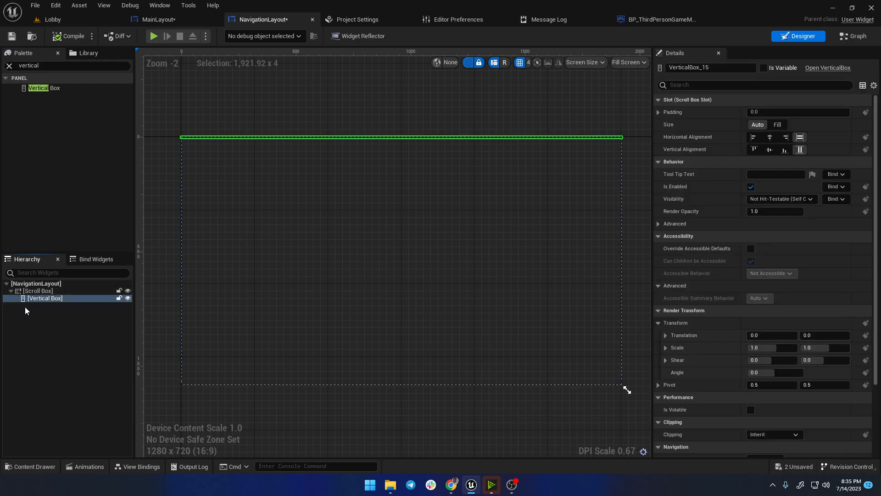
Step: Find the Button widget in the palette and nest it inside NavigationLayout's Vertical Box
click(46, 67)
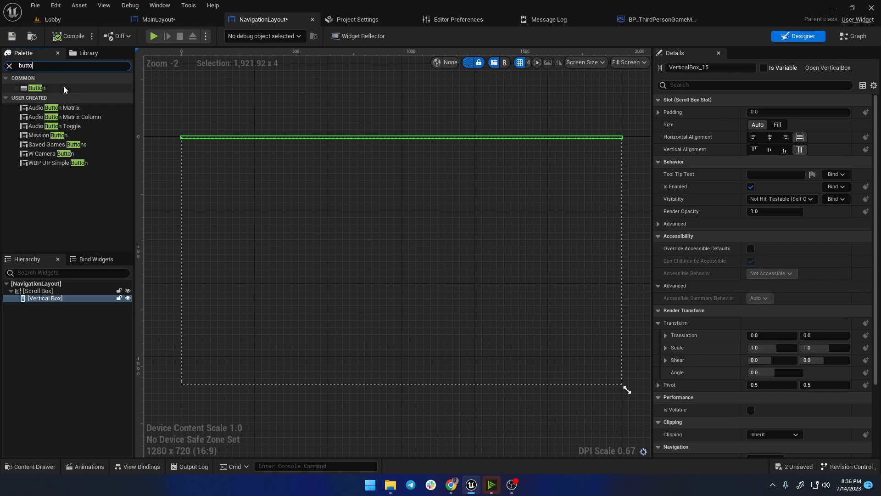
click(30, 88)
drag(28, 86, 44, 299)
click(46, 306)
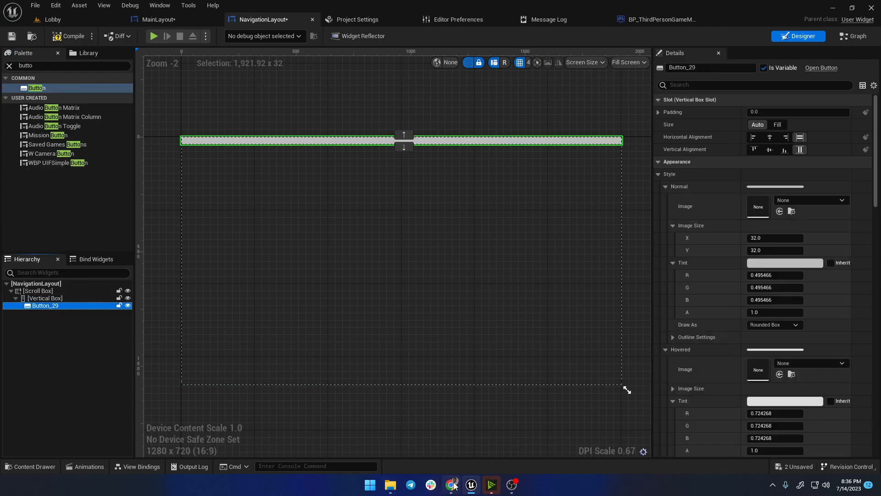
Step: Search the palette for text and nest a Text widget inside the new button
click(39, 64)
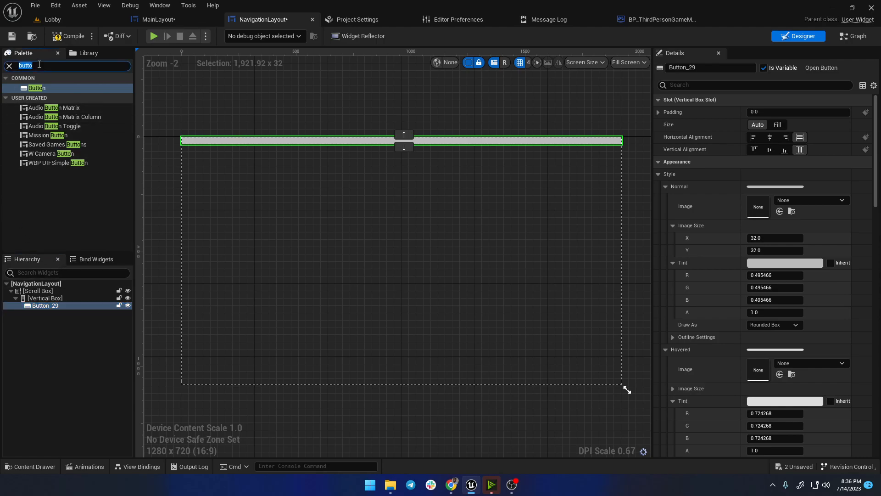
text(text)
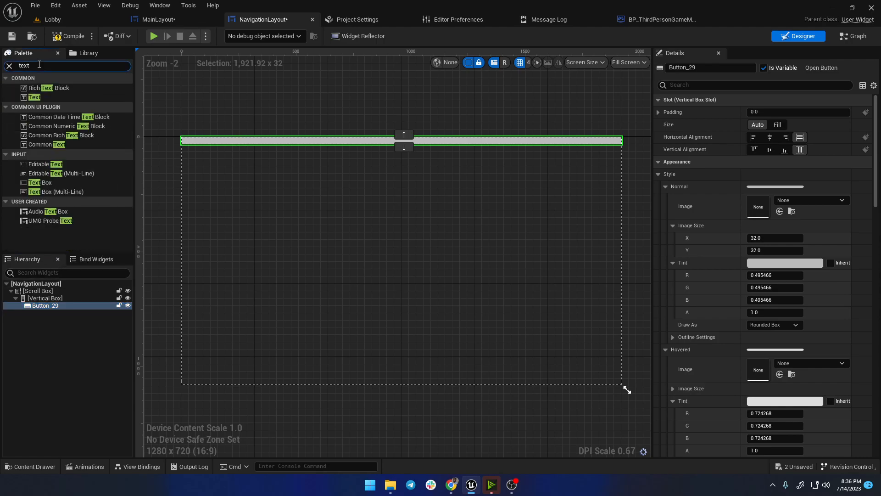
click(34, 97)
drag(34, 98, 52, 312)
click(42, 306)
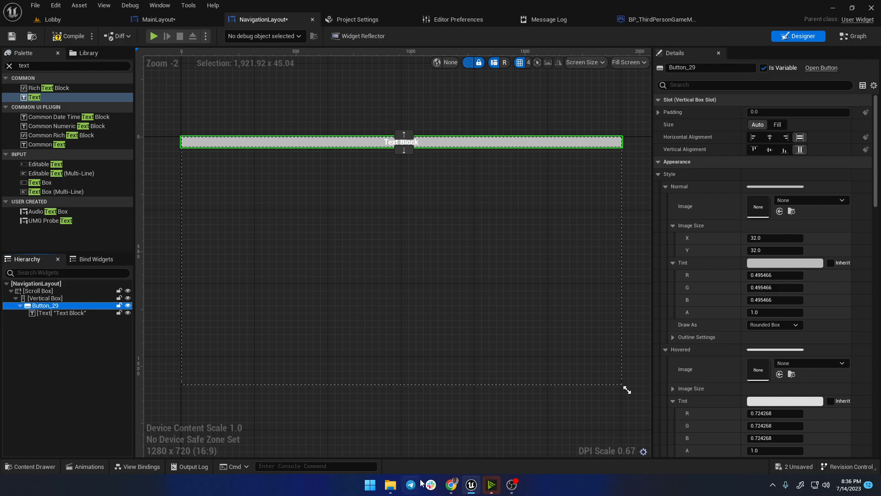
Step: Check the Dribbble dashboard reference in Chrome, then return to Unreal Editor and rename the button as HomeButton
click(451, 485)
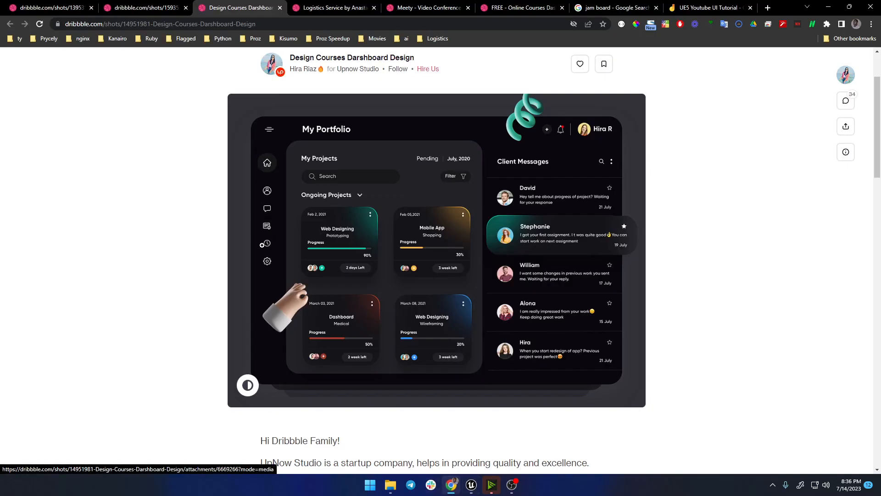
click(471, 485)
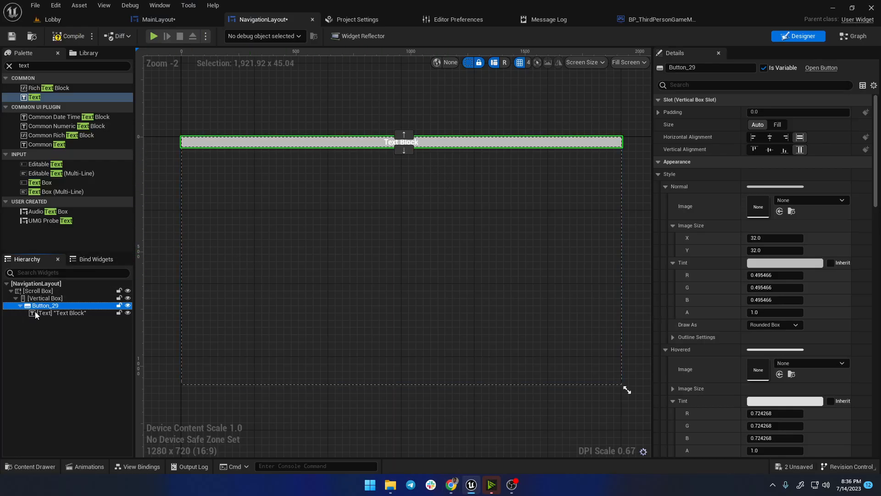
click(54, 313)
click(53, 308)
click(55, 309)
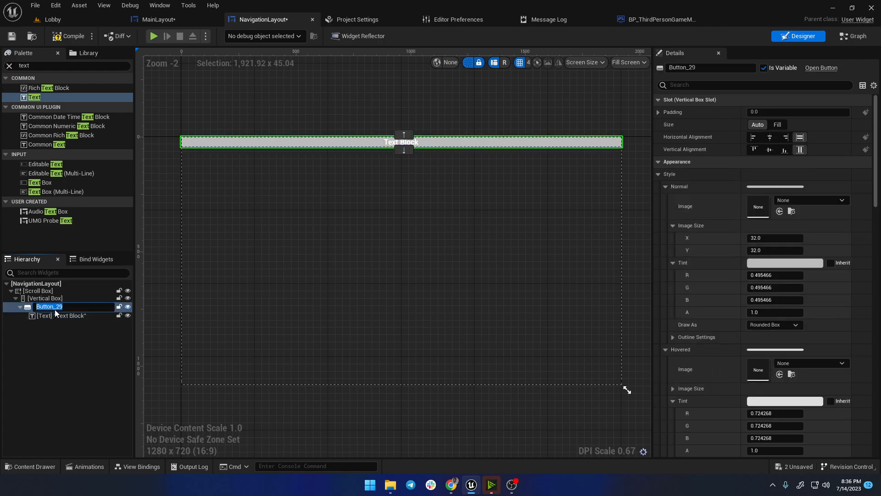
text(HomeButton)
key(Return)
Step: Rename the text block inside HomeButton as HomeText and compile NavigationLayout
click(59, 315)
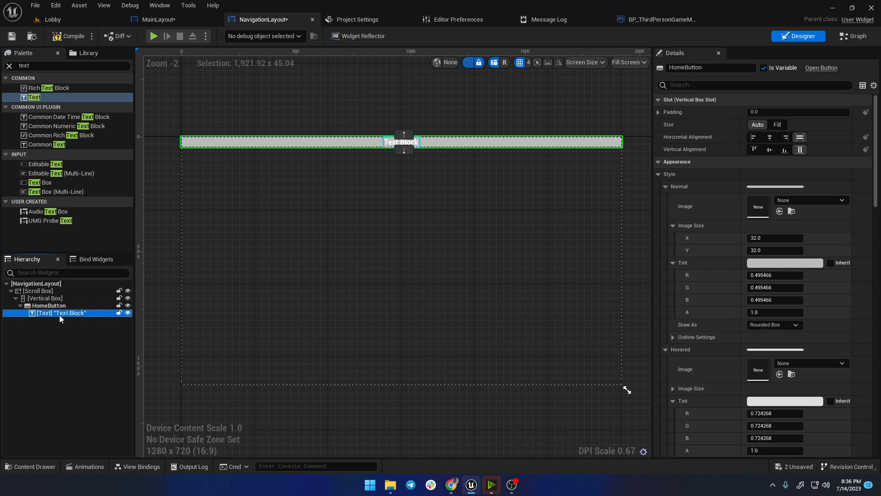
click(59, 315)
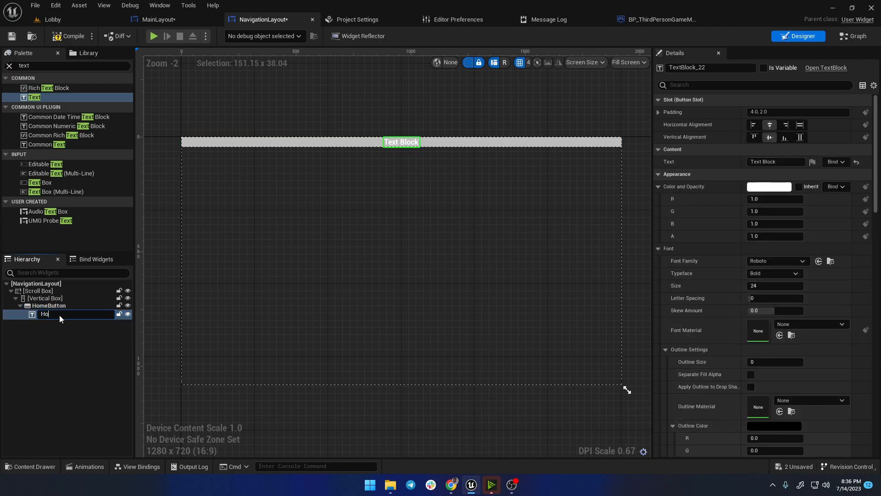
text(HomeText)
key(Return)
click(67, 307)
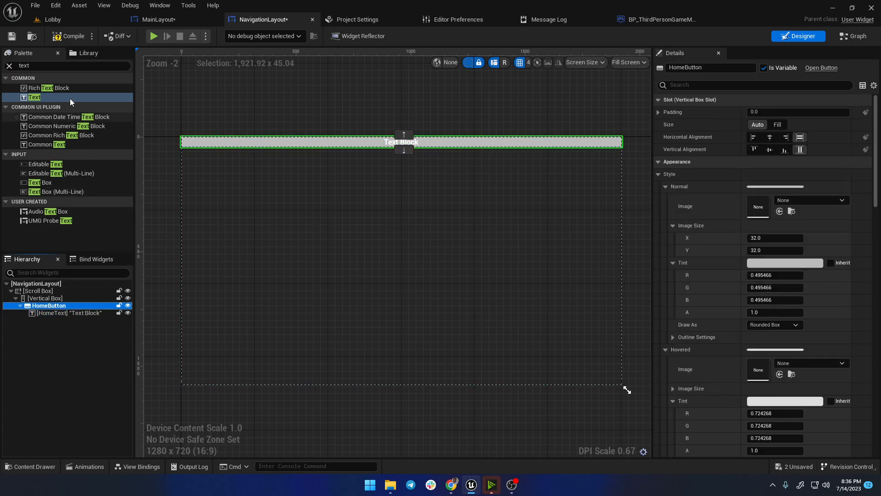
click(71, 36)
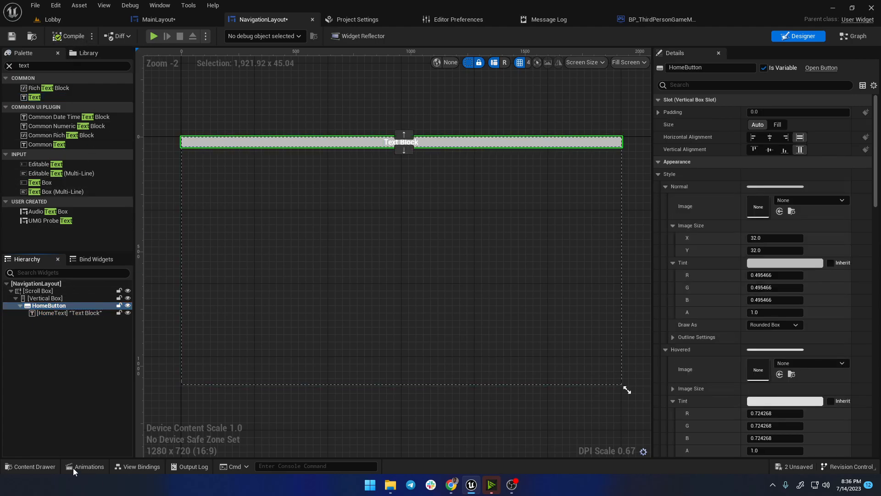
Step: Browse the project content to materials/Parent and open the M_MissionMarker material
click(34, 465)
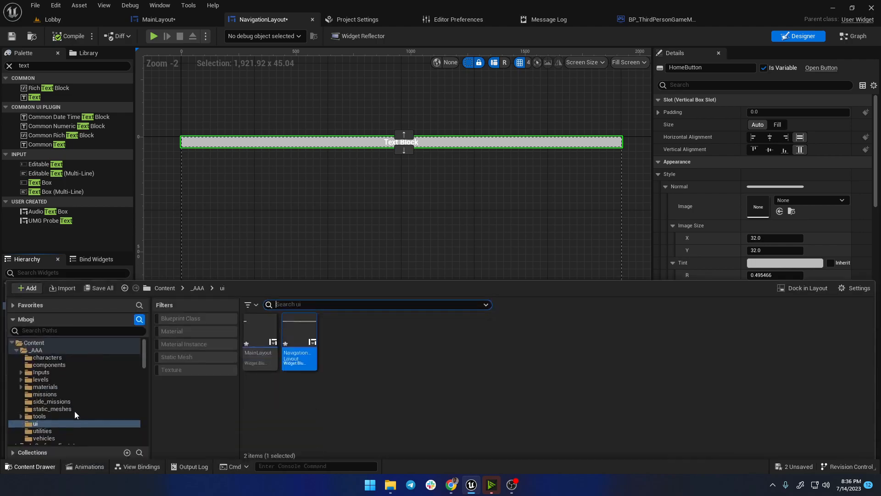
click(43, 387)
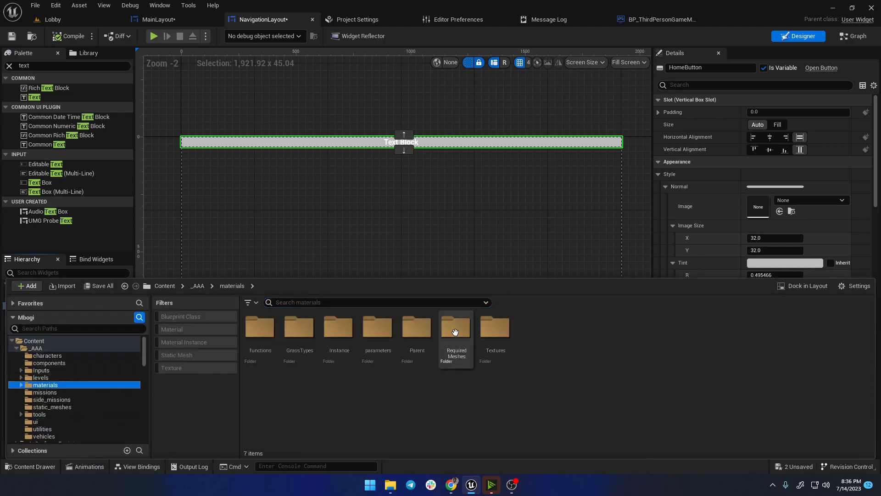
click(412, 334)
double_click(412, 333)
click(498, 333)
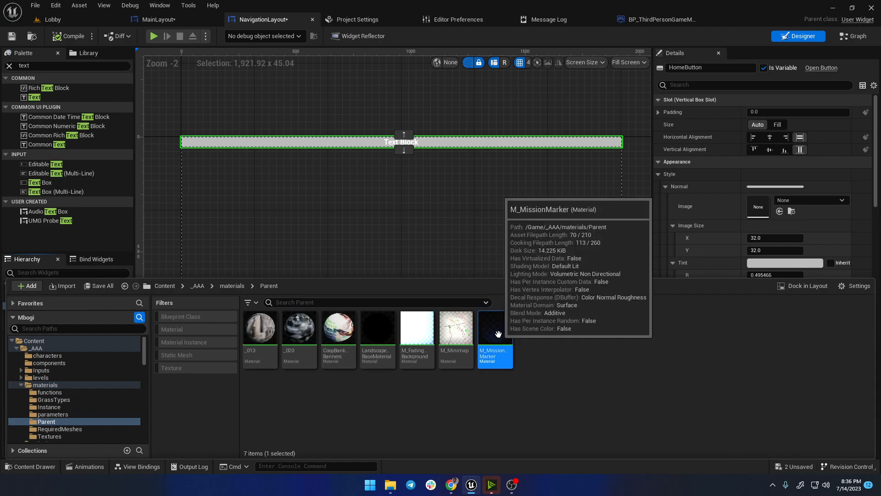
double_click(498, 334)
Step: Open the M_FadingBackground material, examine its colour and gradient nodes, and move the result node level with the Multiply node
click(33, 466)
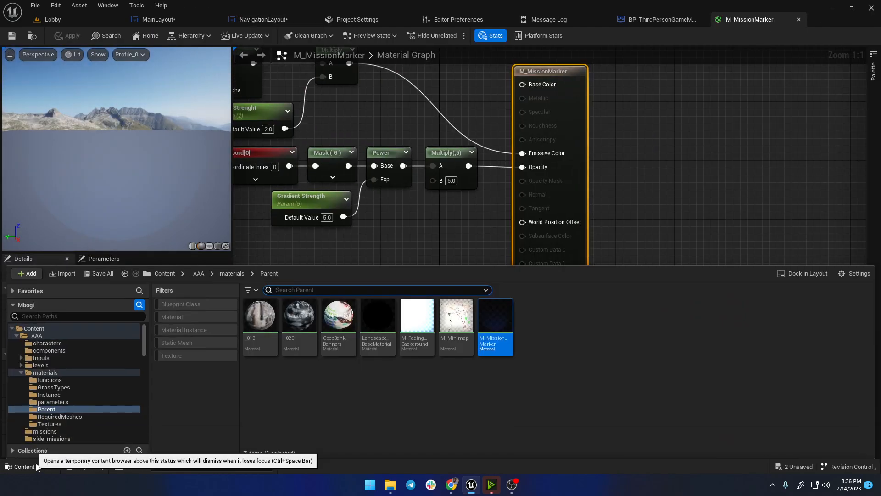
click(409, 368)
click(448, 348)
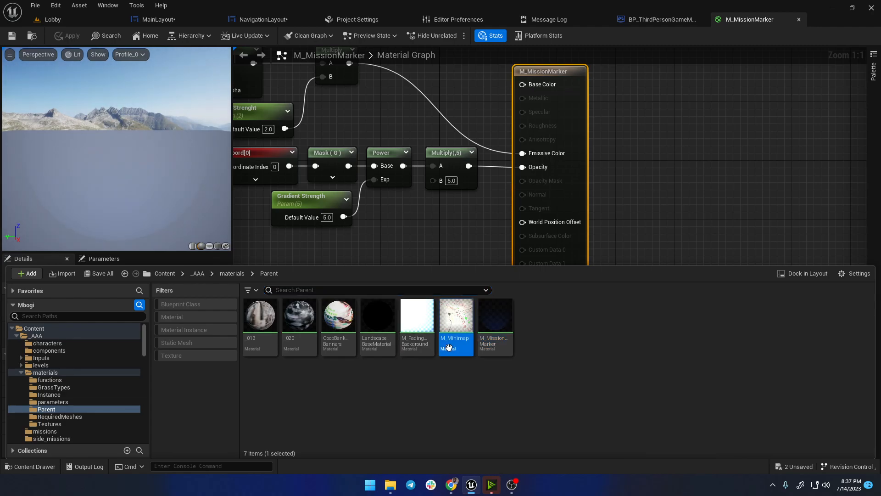
click(380, 343)
click(408, 349)
click(419, 387)
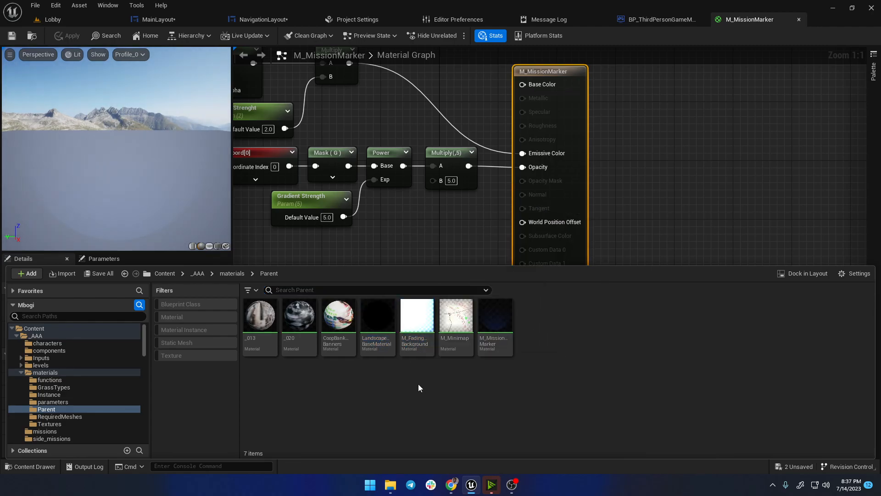
double_click(414, 316)
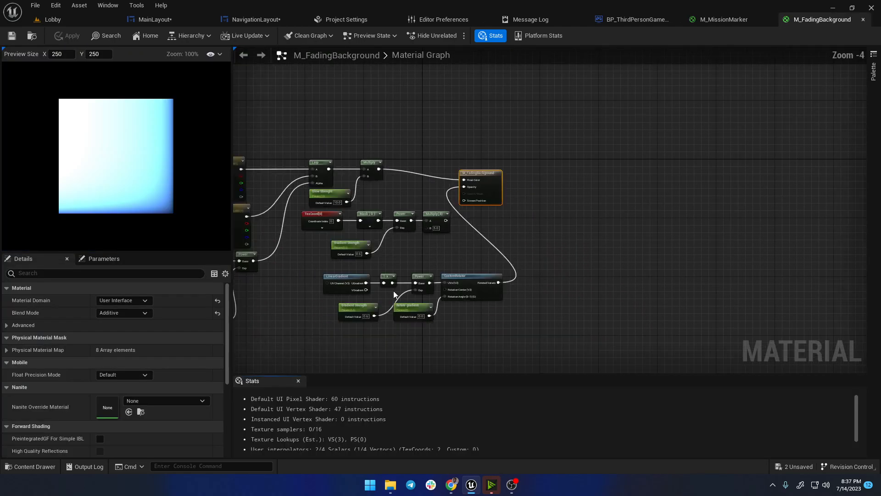
scroll(433, 197, up, 4)
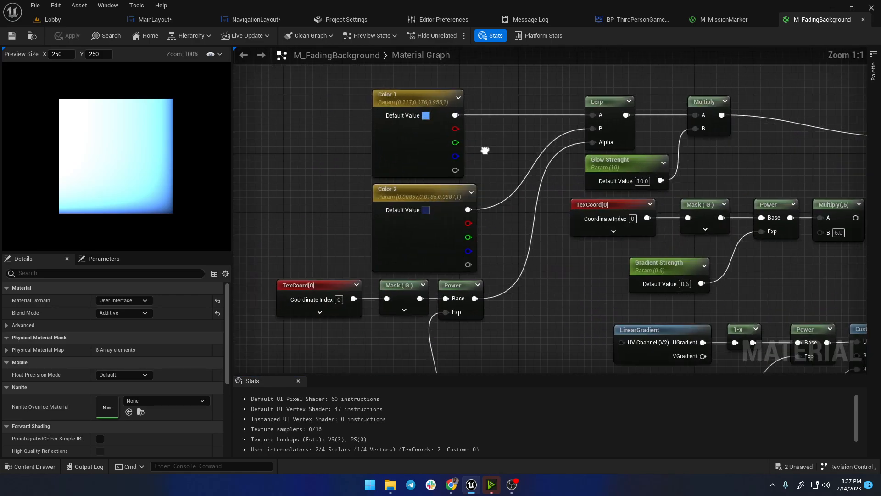
drag(786, 183, 794, 162)
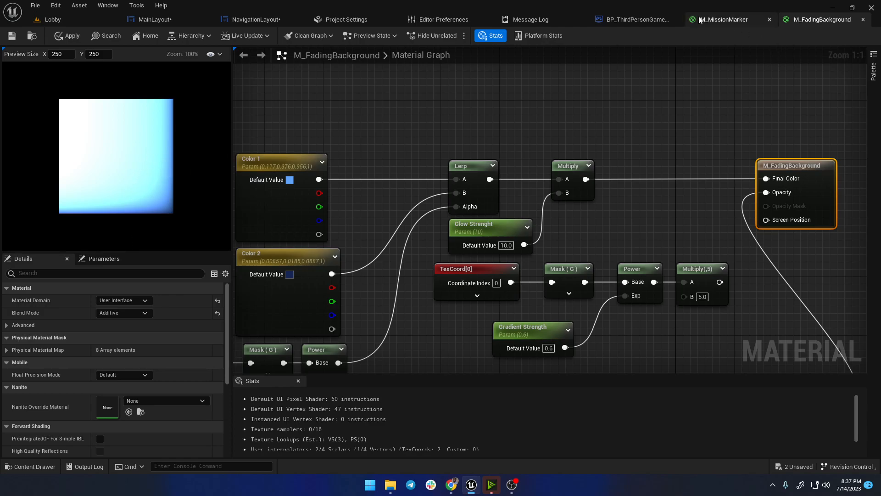
Step: Select the M_FadingBackground_Right instance in materials/Instance and assign it as the Normal style image of HomeButton in NavigationLayout
click(29, 467)
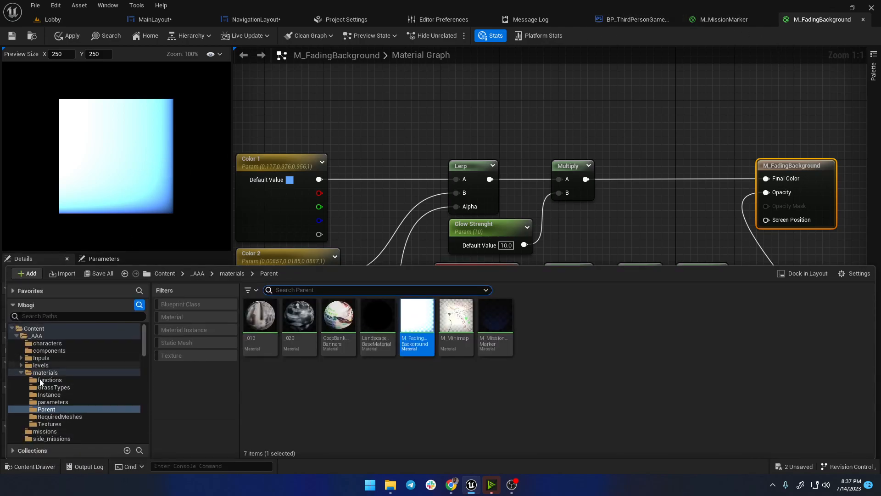
click(46, 394)
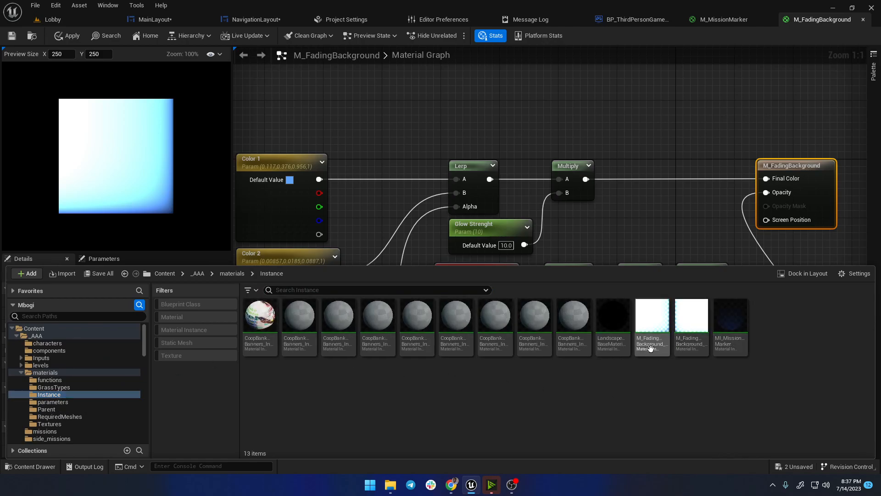
click(691, 323)
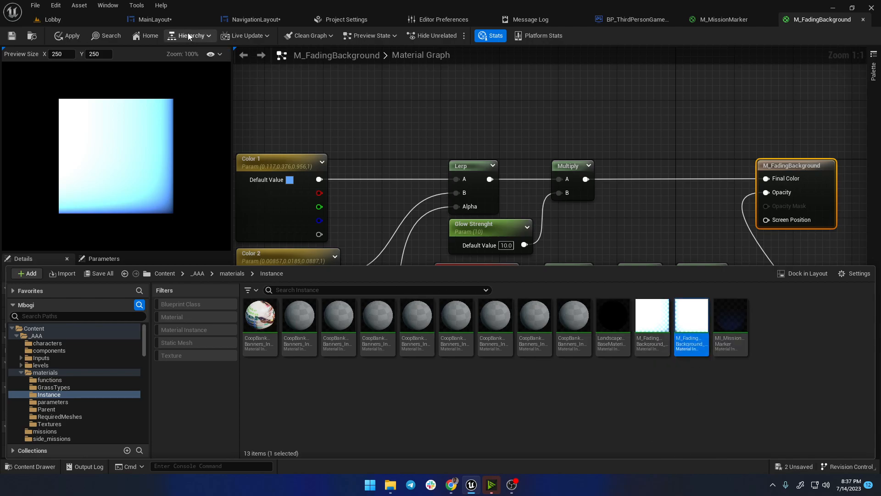
click(248, 20)
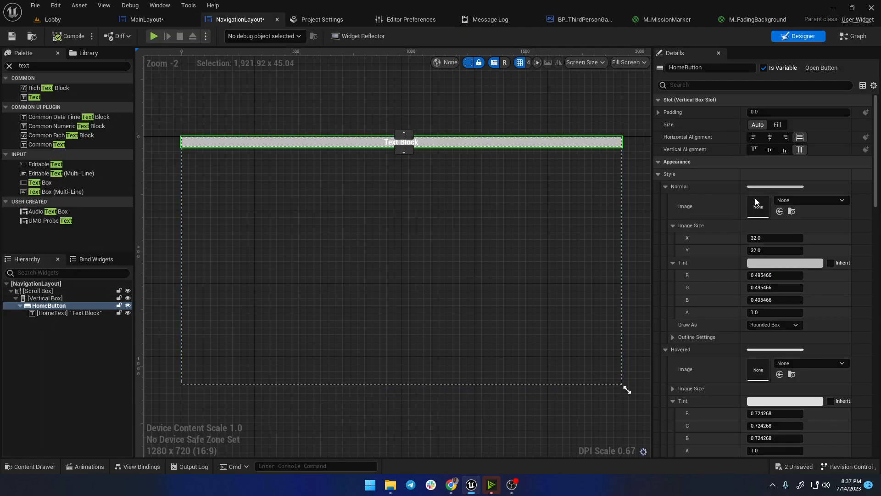
click(780, 211)
Step: Inspect the gradient at both ends of HomeButton, then open the M_FadingBackground_Right instance and reposition its floating window
scroll(192, 150, up, 7)
right_drag(289, 145, 305, 230)
scroll(473, 272, down, 3)
scroll(367, 250, down, 2)
right_drag(592, 291, 442, 254)
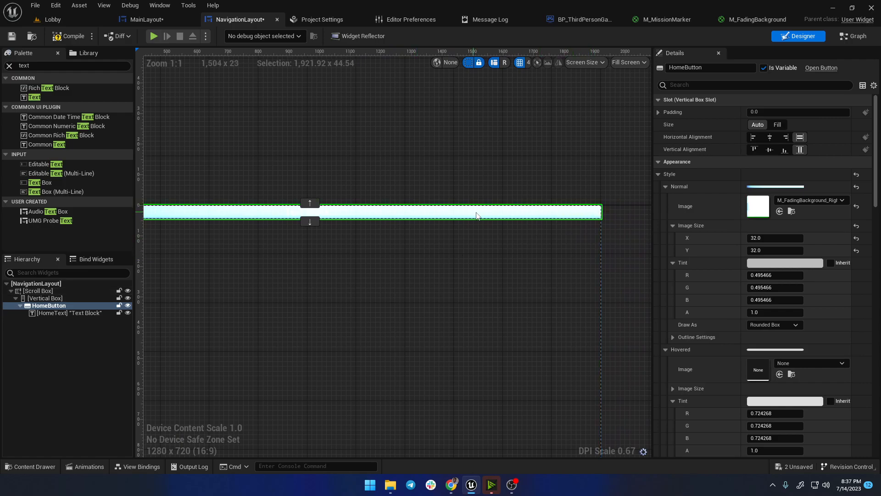
right_drag(453, 287, 868, 263)
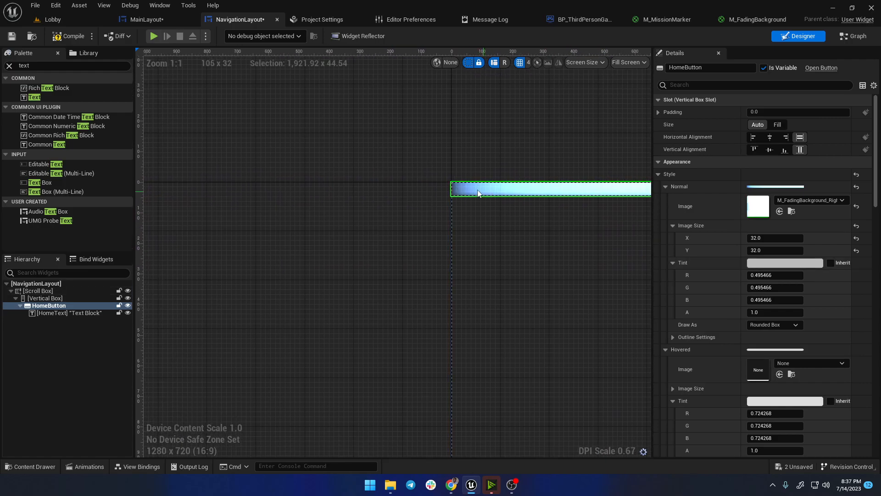
click(42, 467)
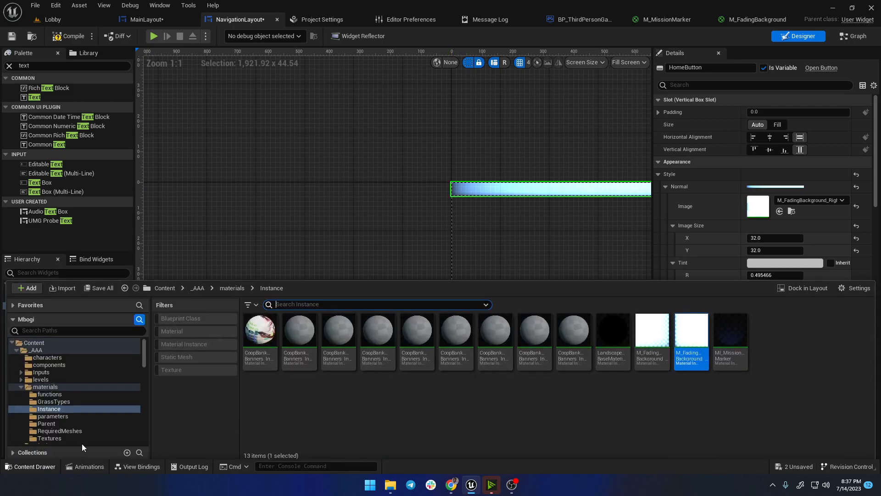
double_click(685, 330)
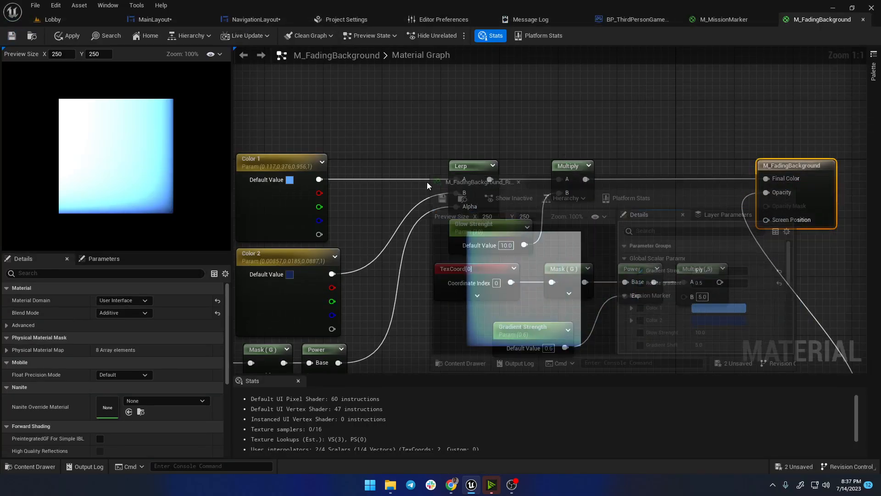
drag(427, 182, 266, 145)
drag(446, 144, 353, 115)
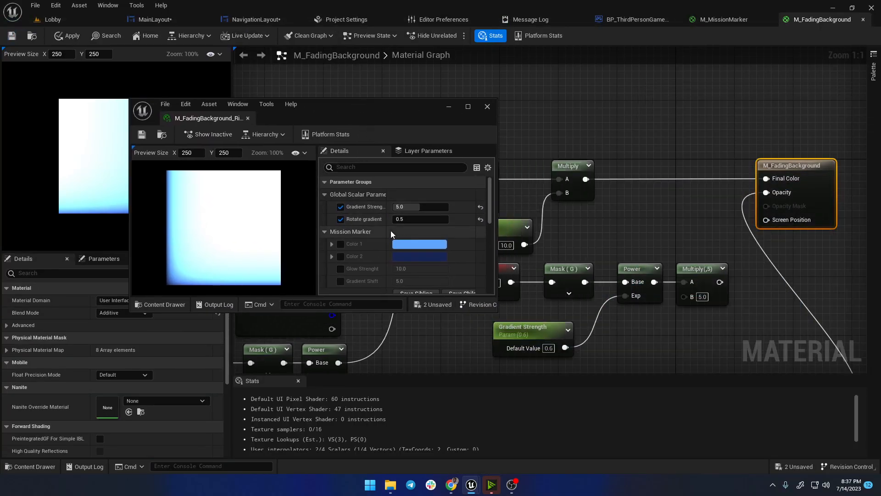
Step: Lower the instance's Gradient Strength and place its window below HomeButton in the NavigationLayout designer
drag(414, 208, 391, 208)
click(244, 20)
drag(382, 123, 436, 274)
scroll(495, 213, down, 2)
right_drag(539, 206, 310, 157)
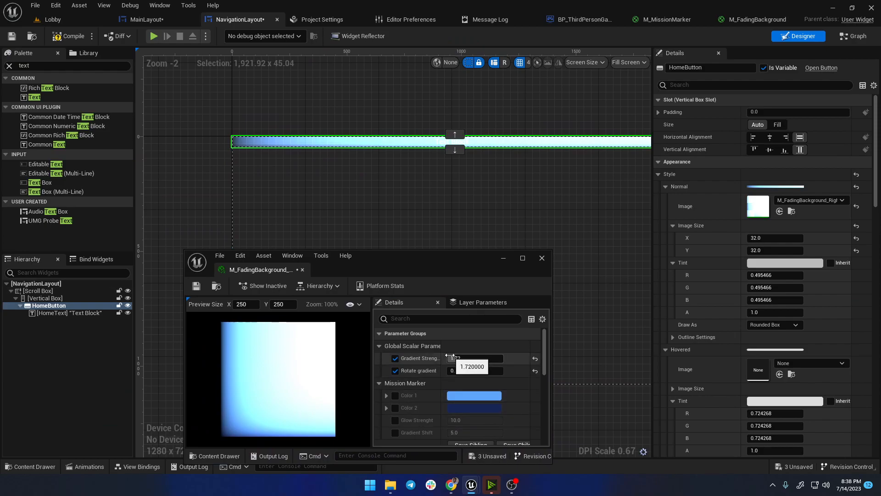
Step: Try Gradient Strength values of 1.28 and 10 on the instance, settle on 0.4, and check the gradient along HomeButton
mouse_move(454, 359)
mouse_down()
mouse_move(483, 359)
mouse_move(443, 359)
mouse_move(464, 359)
mouse_move(455, 359)
mouse_up()
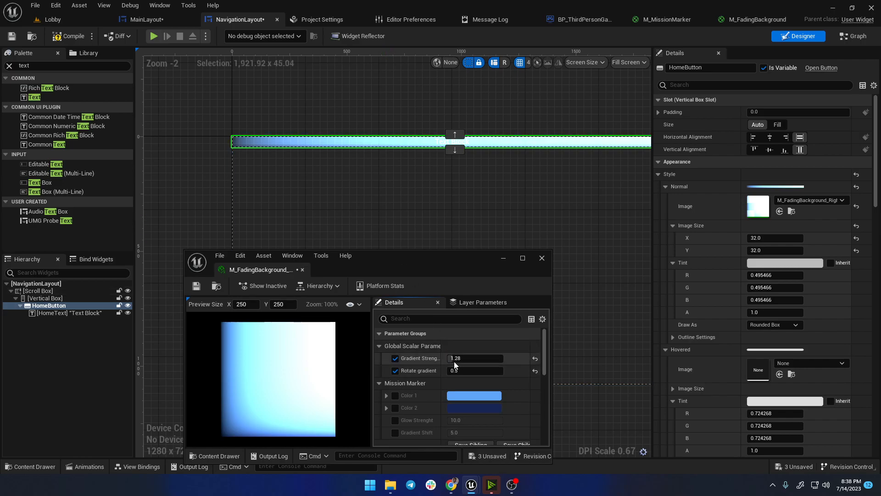
scroll(429, 362, down, 2)
scroll(413, 355, up, 2)
drag(455, 360, 502, 358)
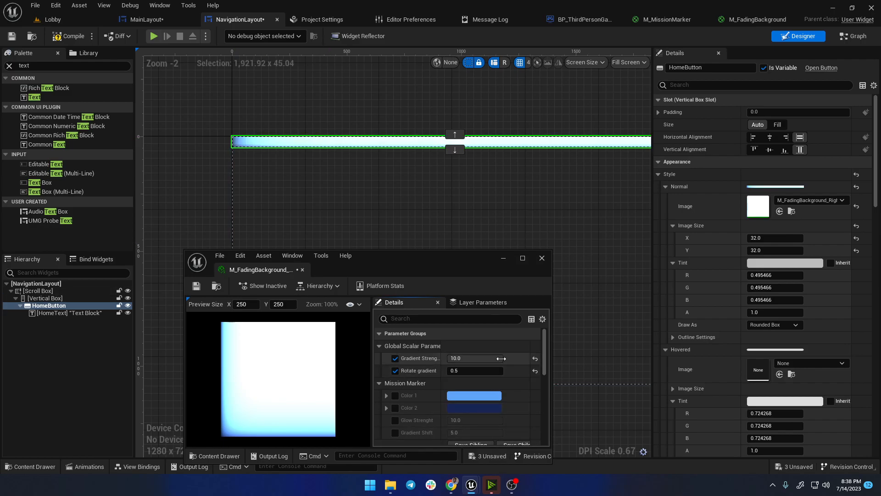
drag(501, 357, 433, 358)
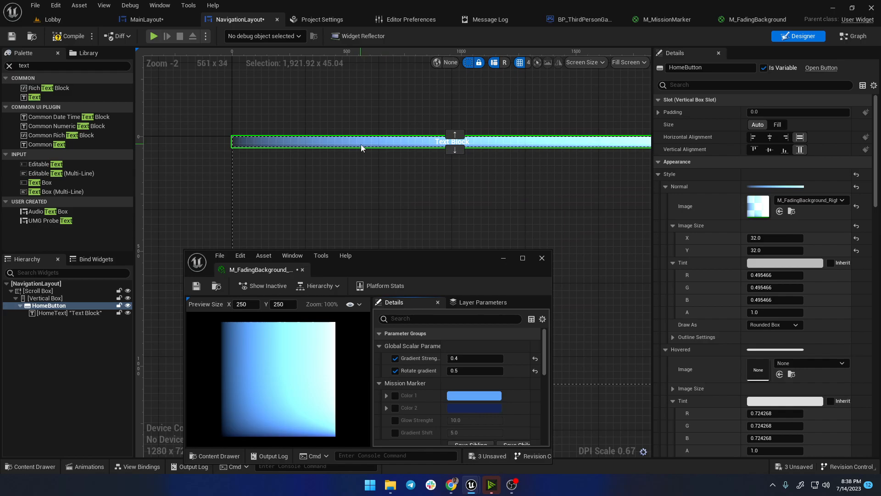
right_drag(390, 175, 129, 180)
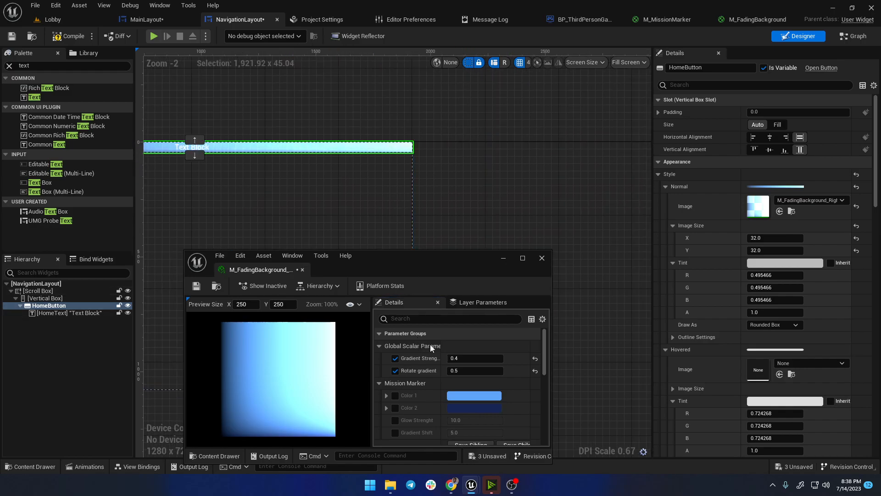
Step: Inspect HomeButton's gradient, compare it with the Design Courses dashboard on Dribbble in Chrome, and return to the Unreal Editor
right_drag(264, 182, 372, 190)
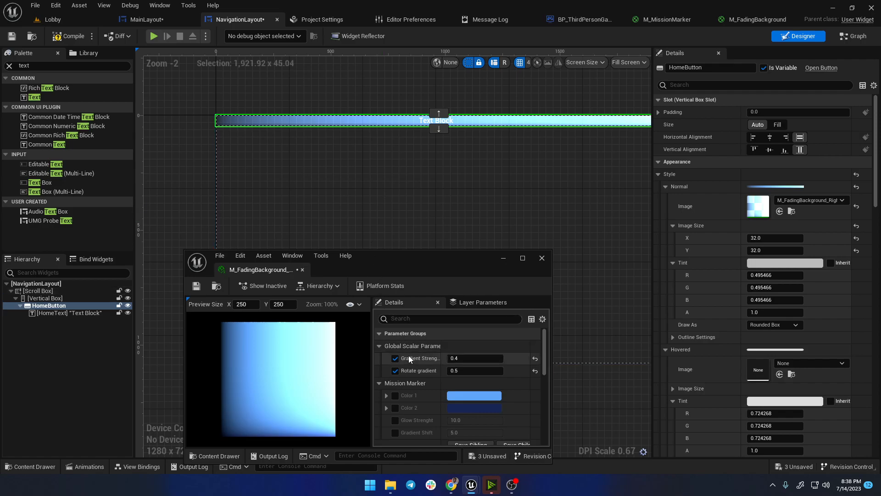
click(451, 486)
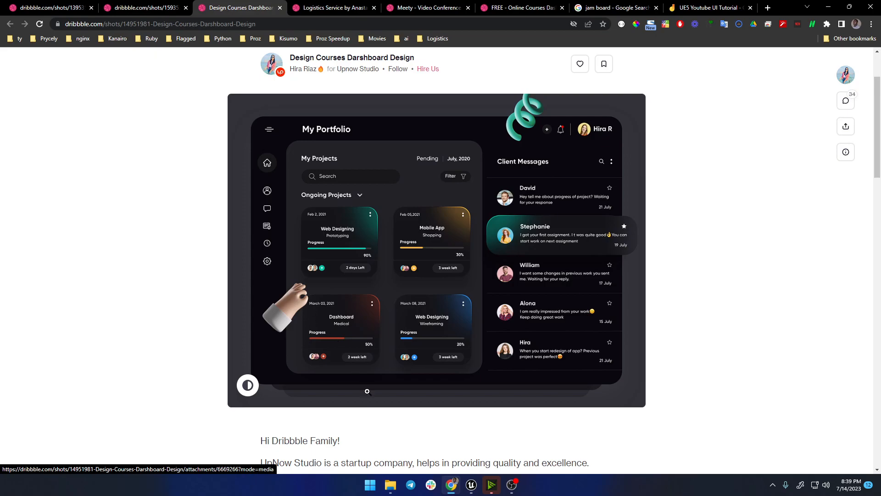
mouse_move(471, 486)
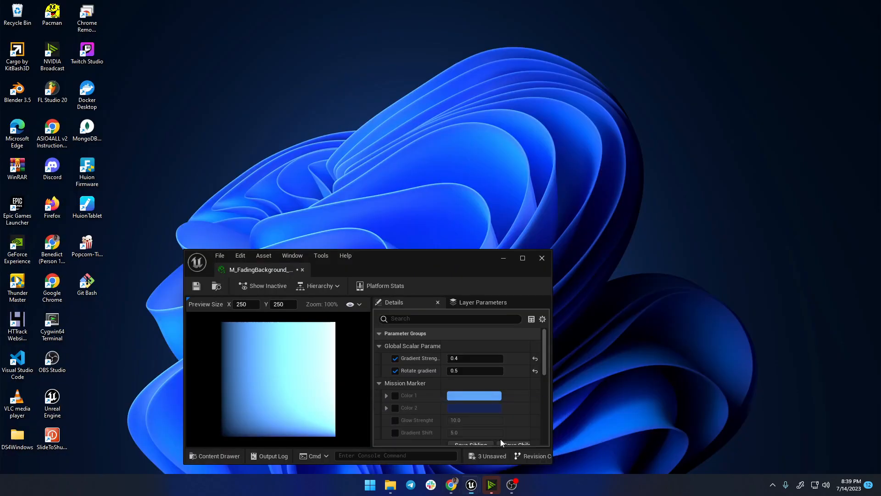
click(500, 439)
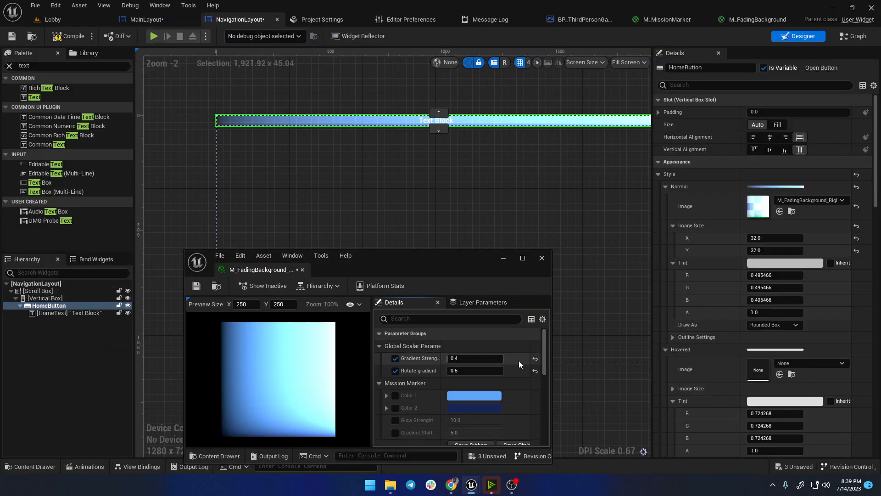
Step: Reset the instance's Gradient Strength to default, try resetting Rotate gradient, raise Gradient Strength further, and close the instance window
click(535, 360)
click(535, 371)
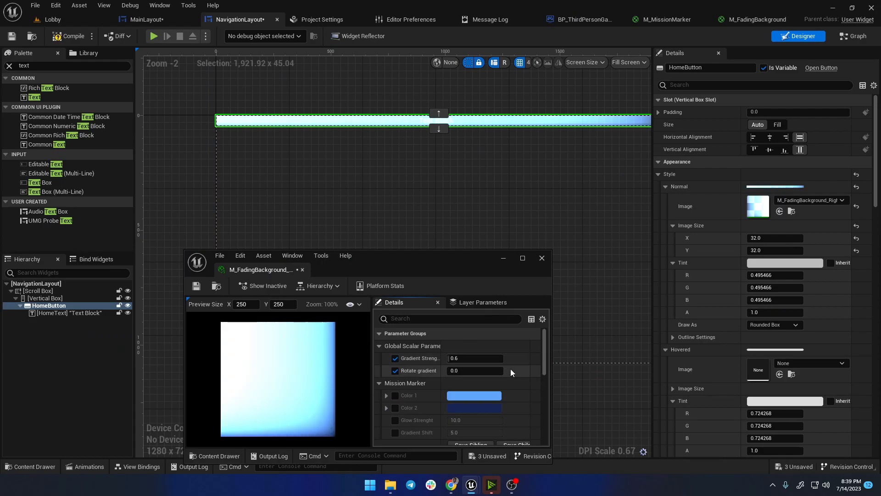
key(ctrl+z)
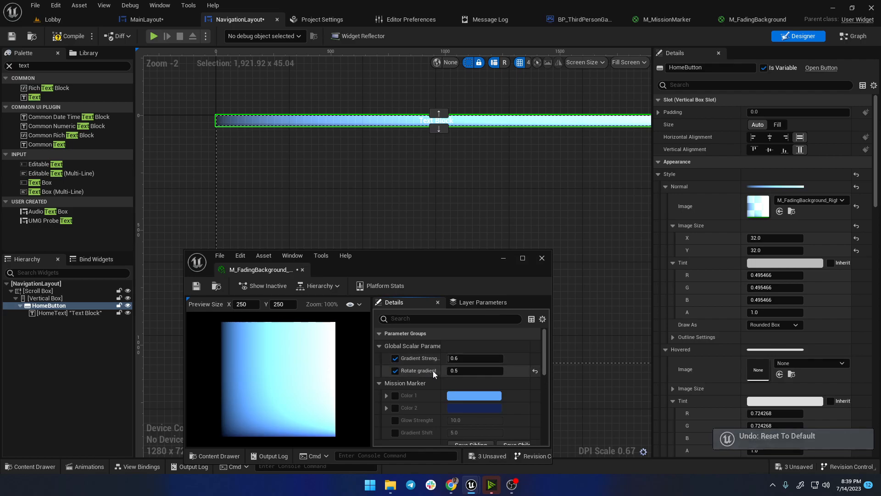
drag(456, 358, 465, 359)
drag(459, 258, 422, 198)
click(500, 198)
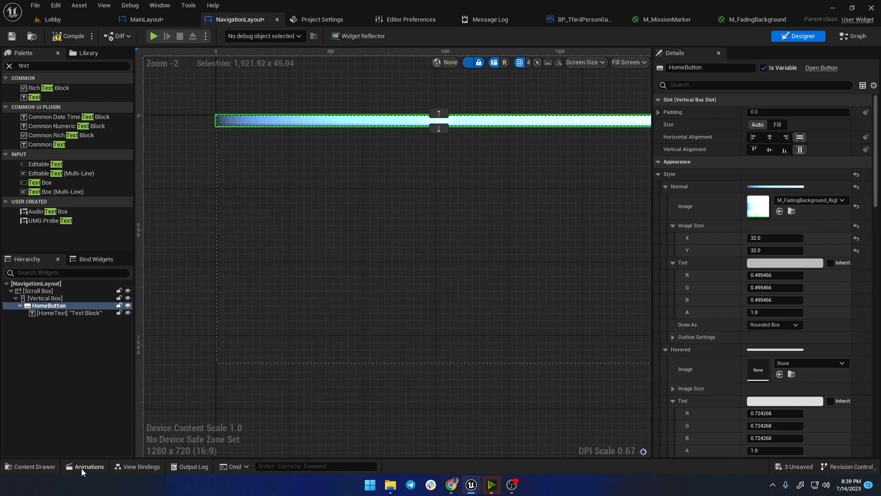
Step: Assign the M_FadingBackground_Left instance as HomeButton's Normal style image and check both ends of the button
click(30, 466)
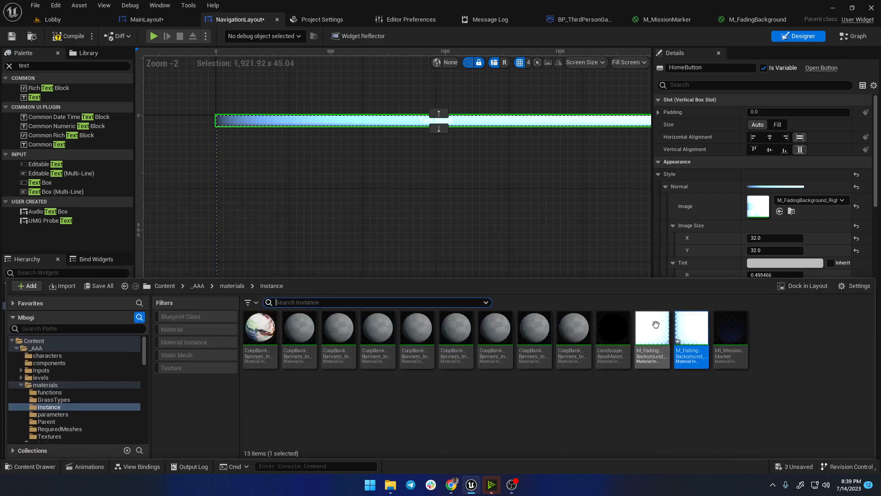
click(779, 212)
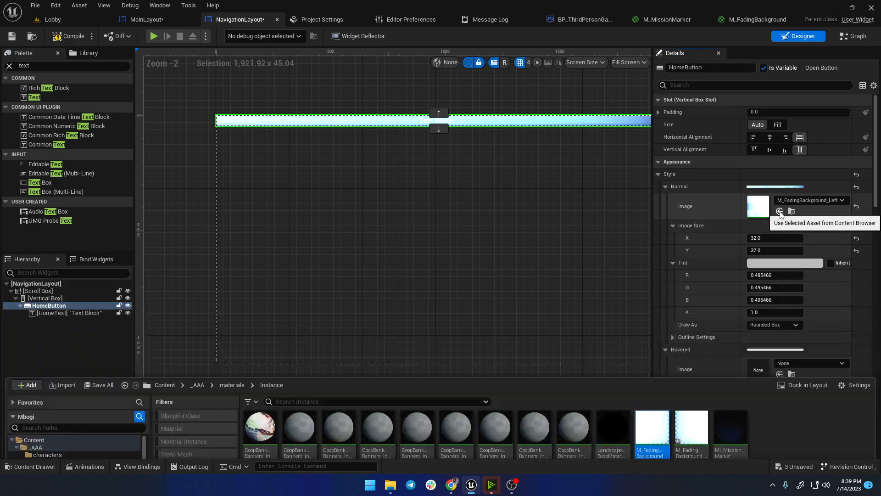
right_drag(377, 203, 281, 270)
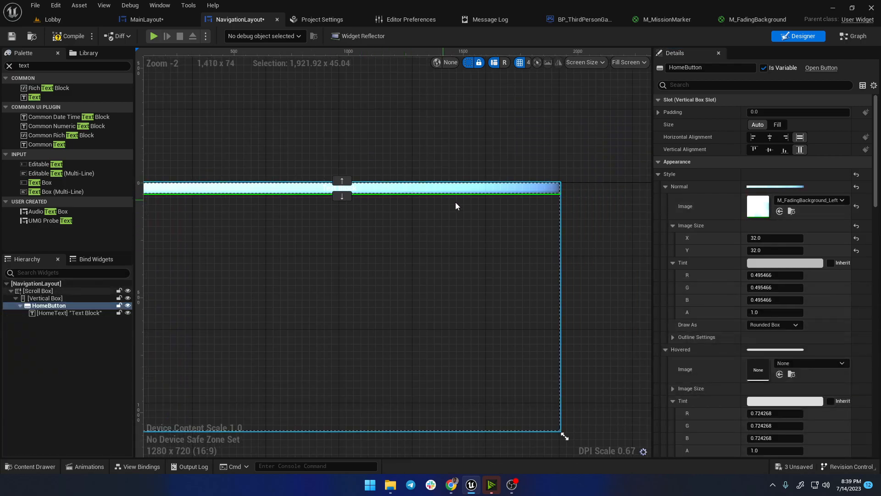
right_drag(414, 224, 514, 221)
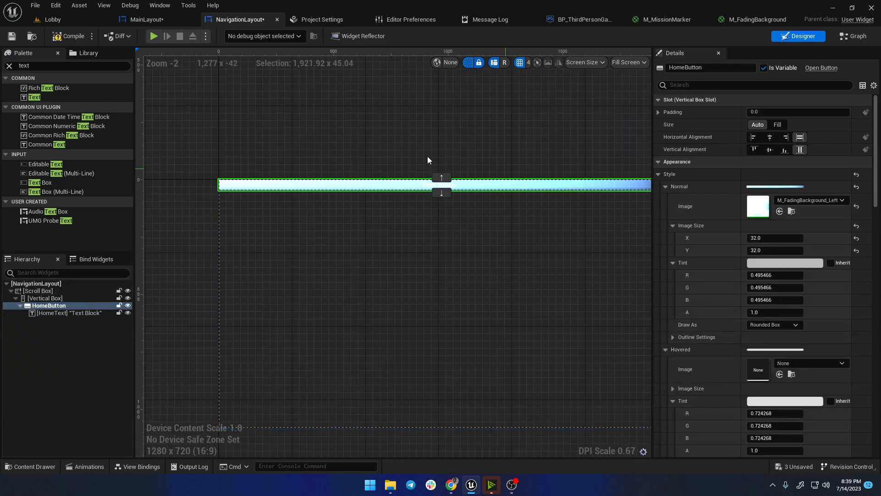
Step: Save NavigationLayout and bring the updated navigation button into view in MainLayout
click(151, 18)
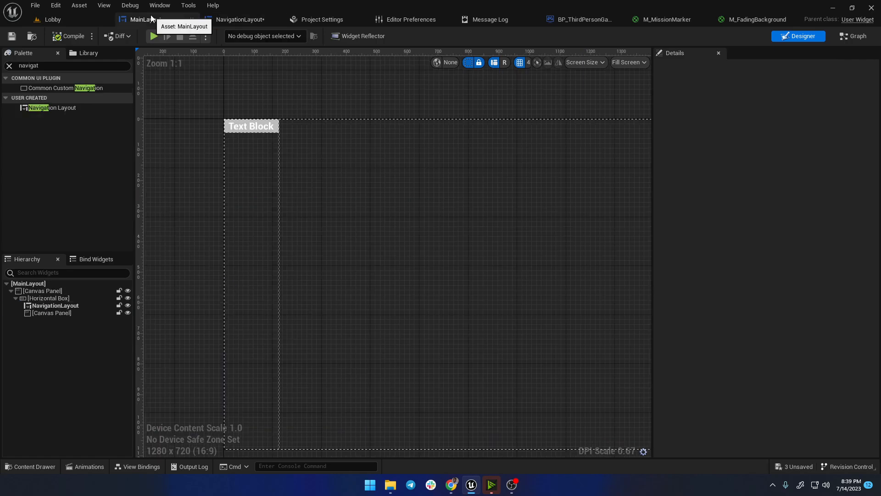
click(214, 21)
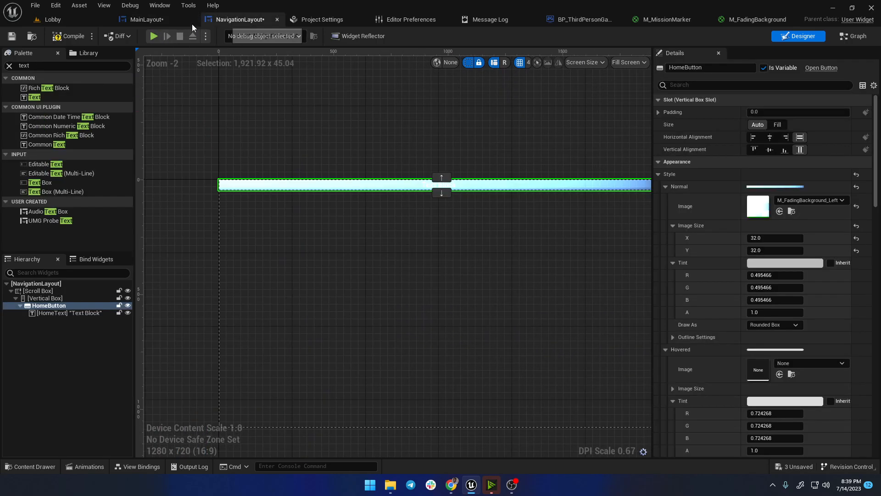
click(150, 19)
right_drag(288, 169, 344, 265)
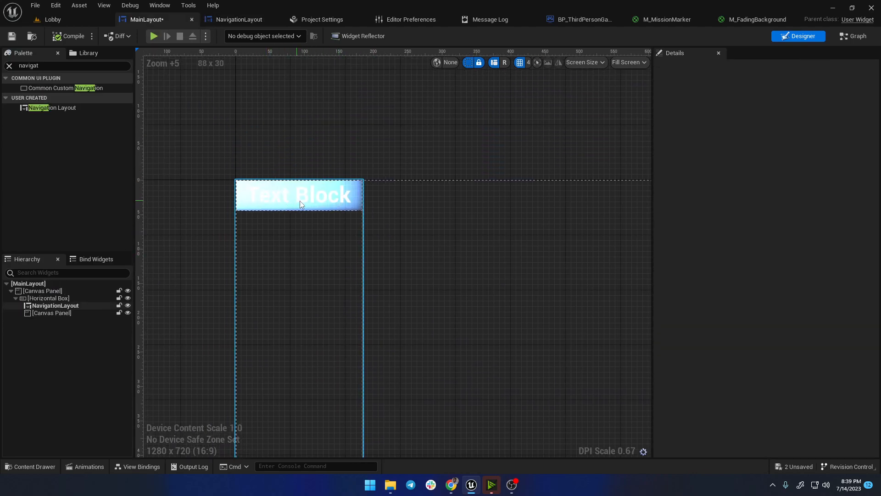
Step: Examine the fading edge of the button in MainLayout and how readable its text is against the gradient
scroll(340, 194, up, 10)
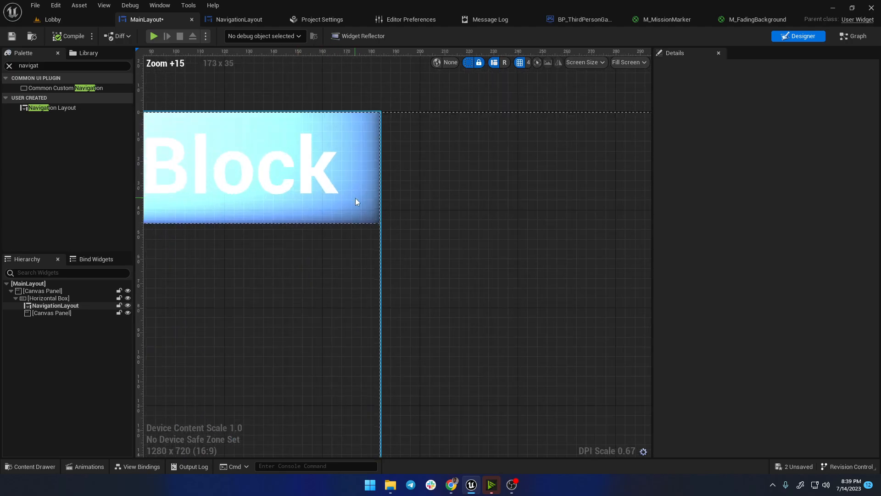
scroll(360, 191, down, 5)
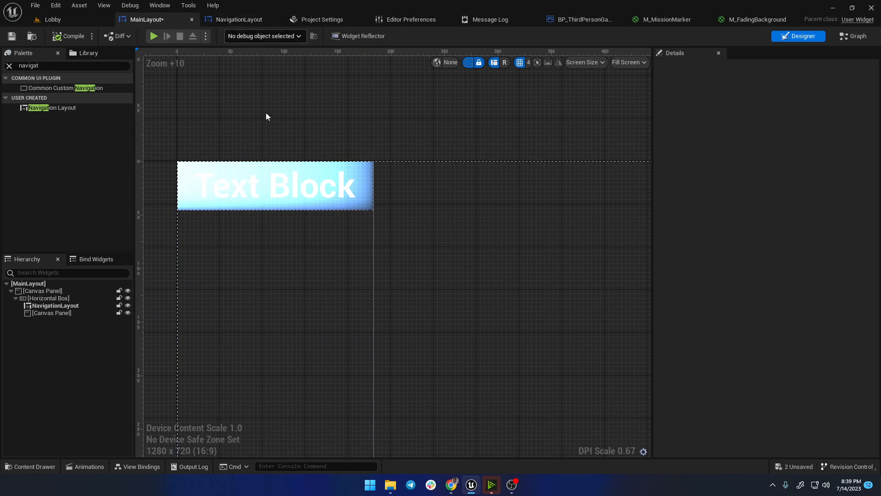
scroll(329, 199, up, 5)
right_drag(325, 218, 553, 253)
scroll(346, 221, down, 3)
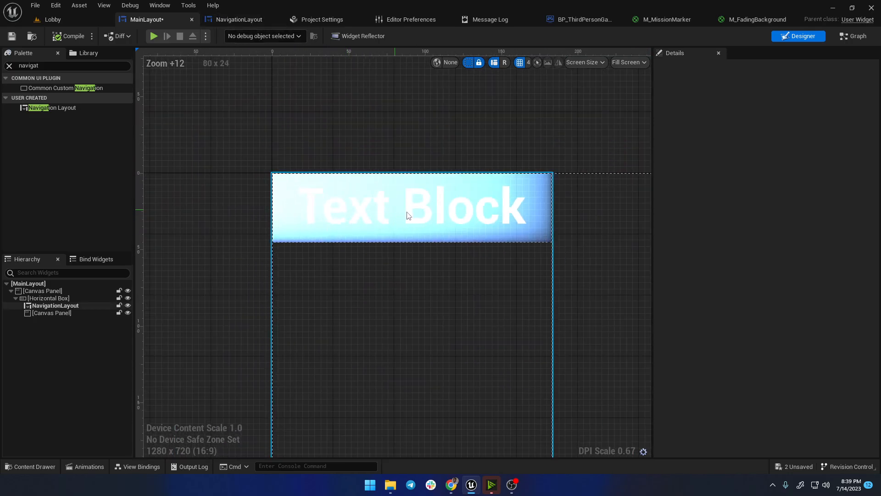
click(239, 20)
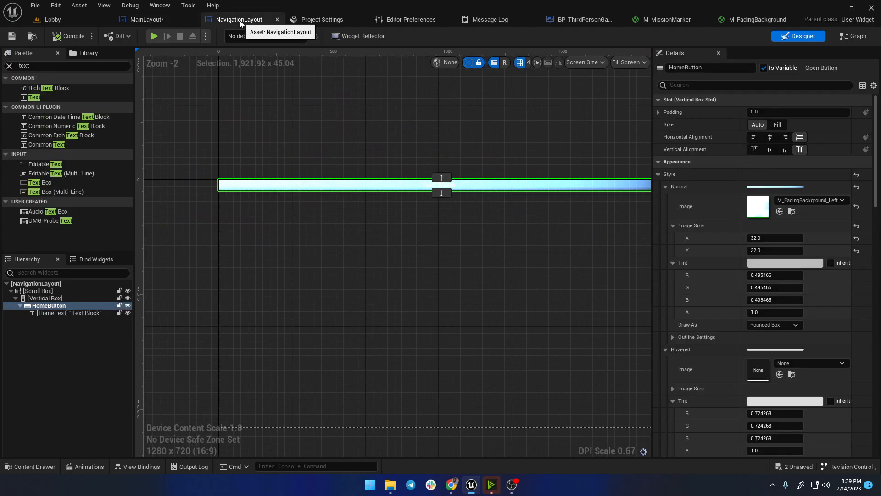
click(177, 19)
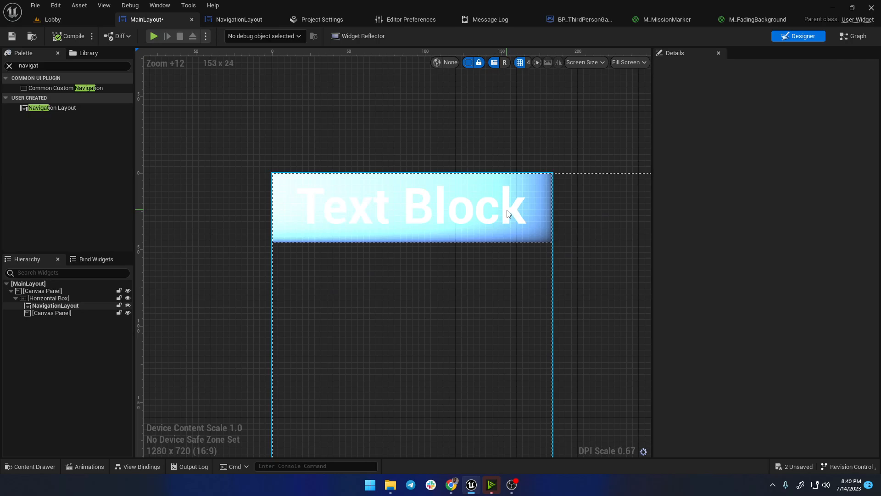
Step: Open the Color and Opacity picker for HomeText in NavigationLayout and tile the Valolyze dashboard page in Chrome beside the Unreal Editor
click(234, 19)
click(67, 312)
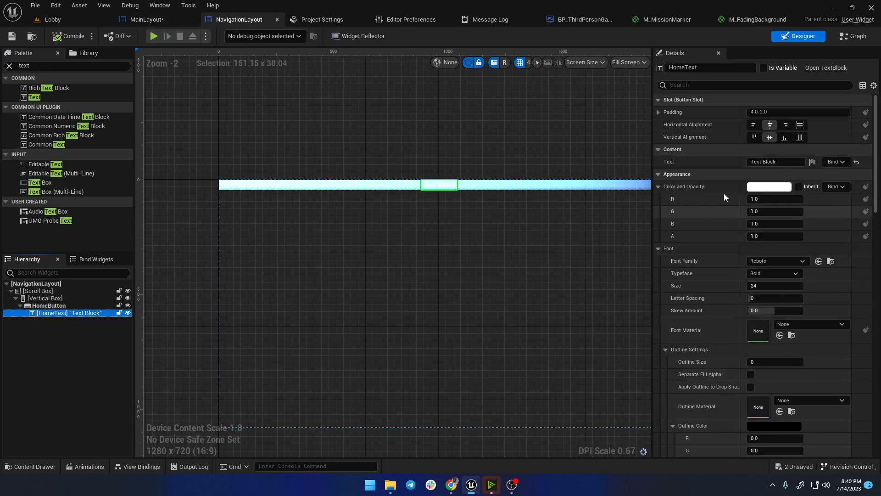
click(768, 188)
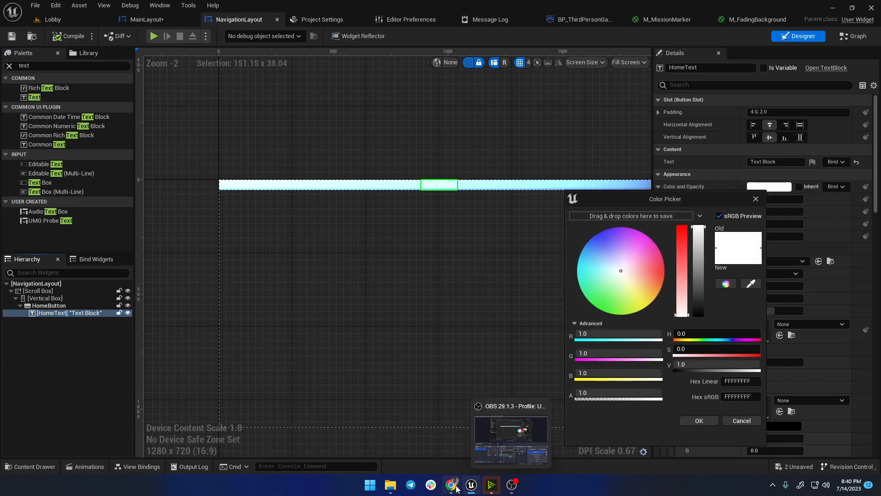
mouse_move(452, 485)
click(436, 459)
click(152, 9)
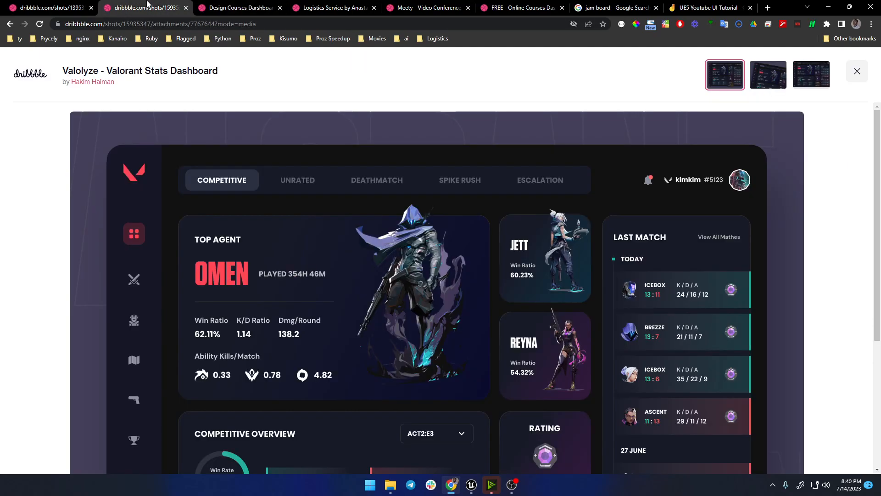
drag(794, 12, 12, 75)
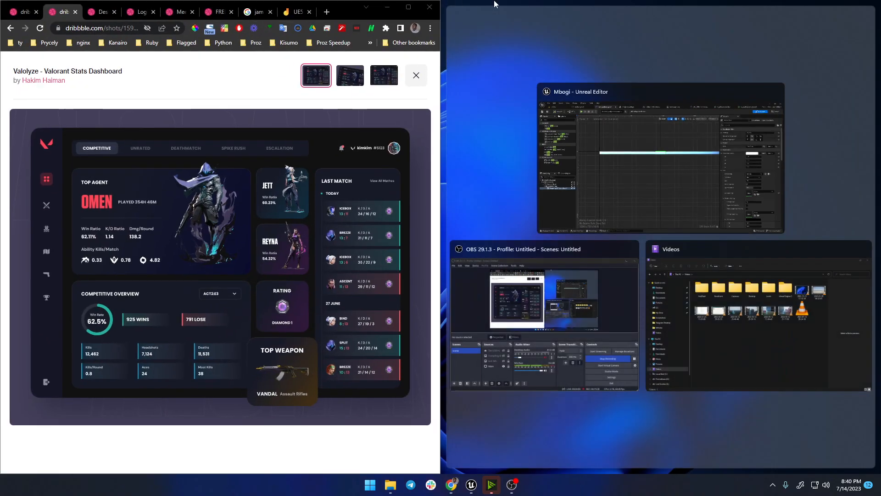
click(634, 156)
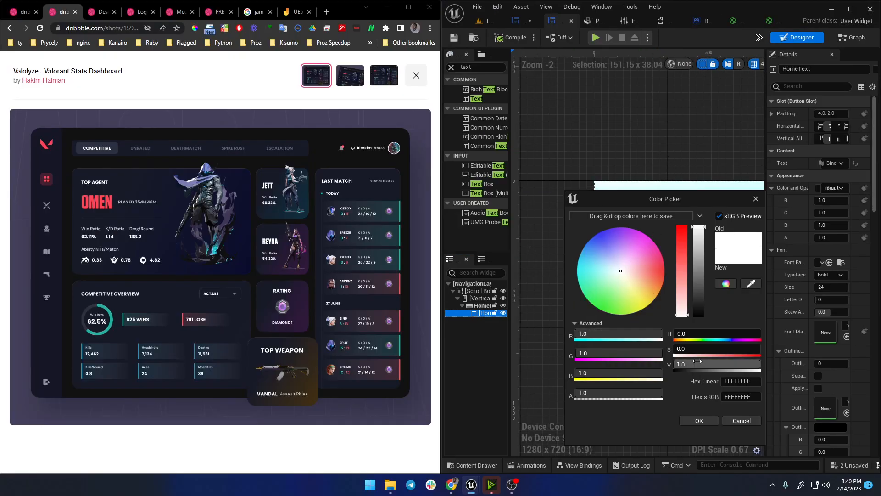
Step: Sample the dark navy of the dashboard's Top Agent card as HomeText's color, hex sRGB 0C0E2DFF, and maximize the Unreal Editor
click(752, 284)
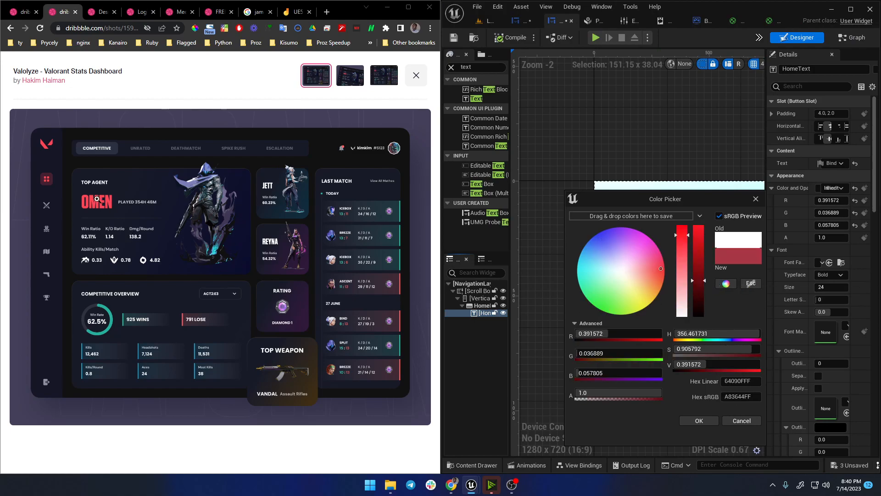
click(242, 248)
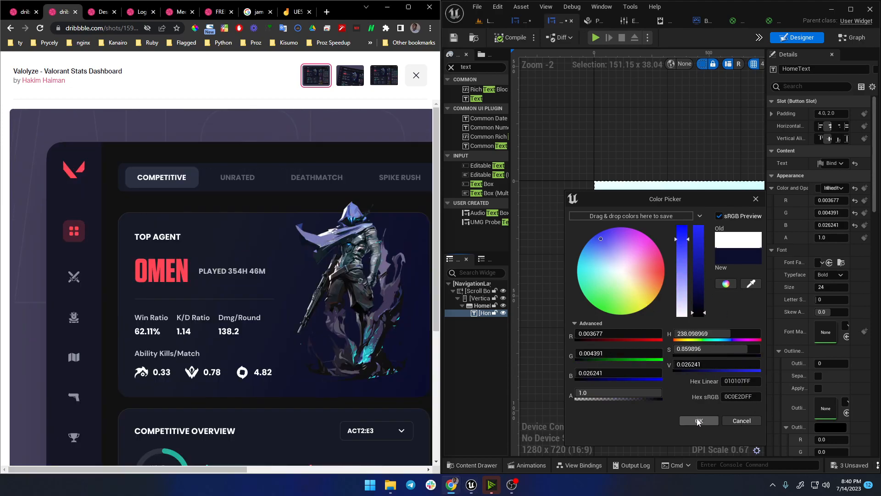
click(699, 421)
drag(737, 11, 582, 71)
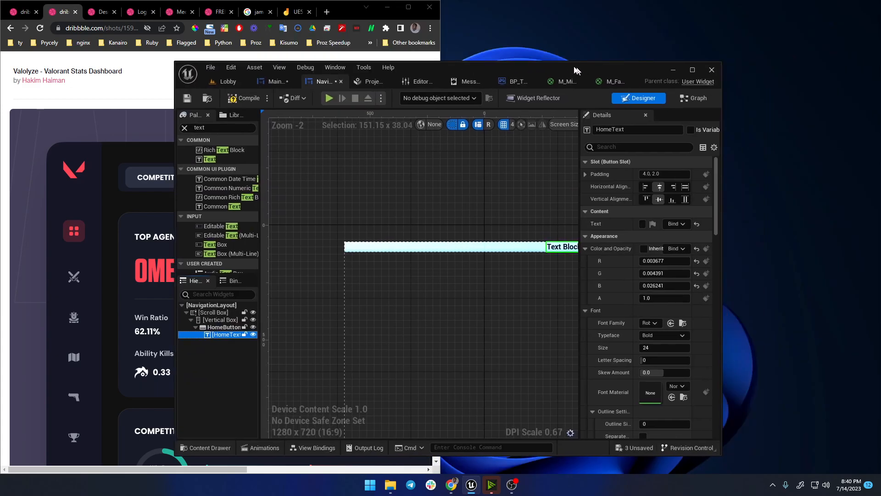
double_click(582, 71)
scroll(444, 202, up, 4)
scroll(417, 169, down, 3)
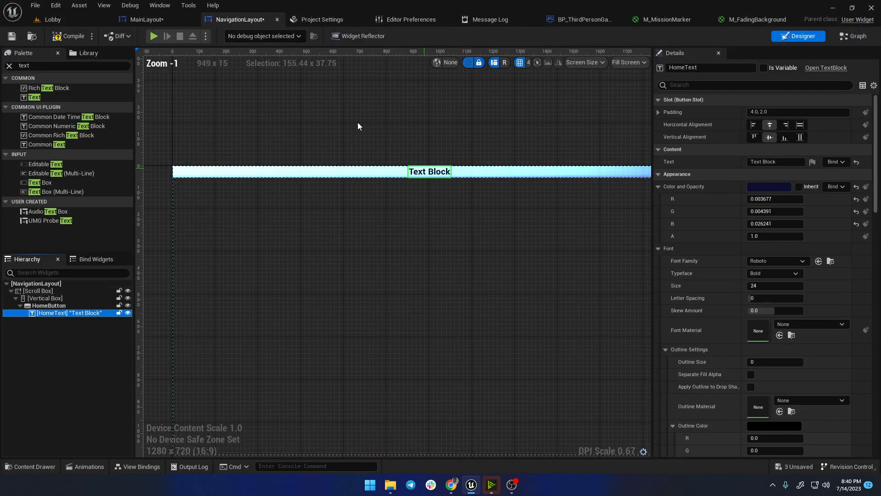
Step: Check the dark text on the gradient button in MainLayout, including the button's edges
click(137, 20)
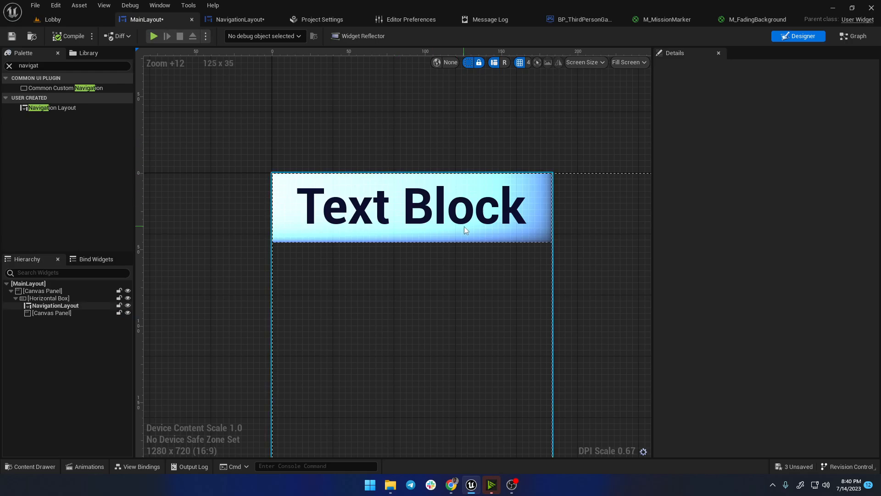
scroll(464, 227, down, 2)
right_drag(546, 266, 493, 241)
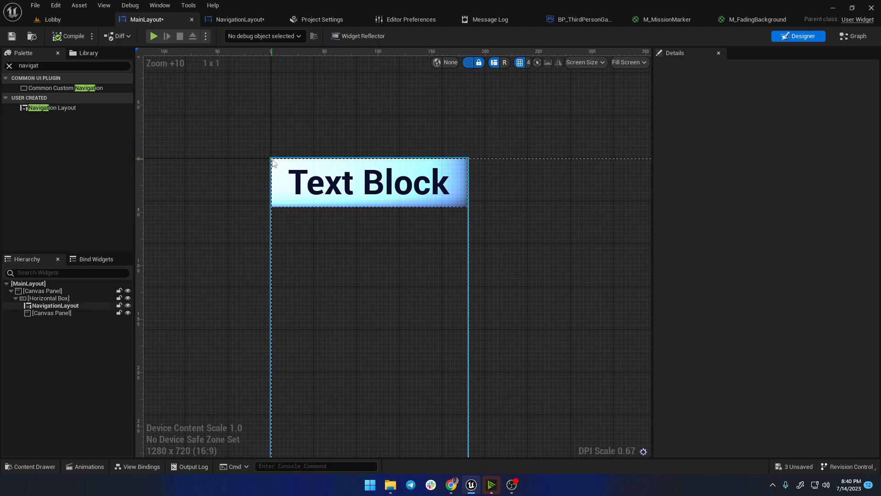
Step: Set HomeButton's slot Padding to 10 in NavigationLayout and view the button within the whole layout
click(239, 20)
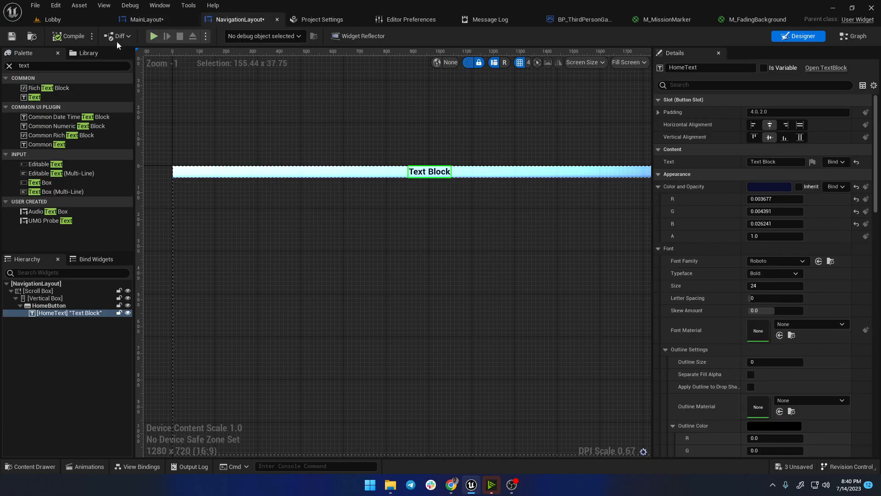
click(48, 305)
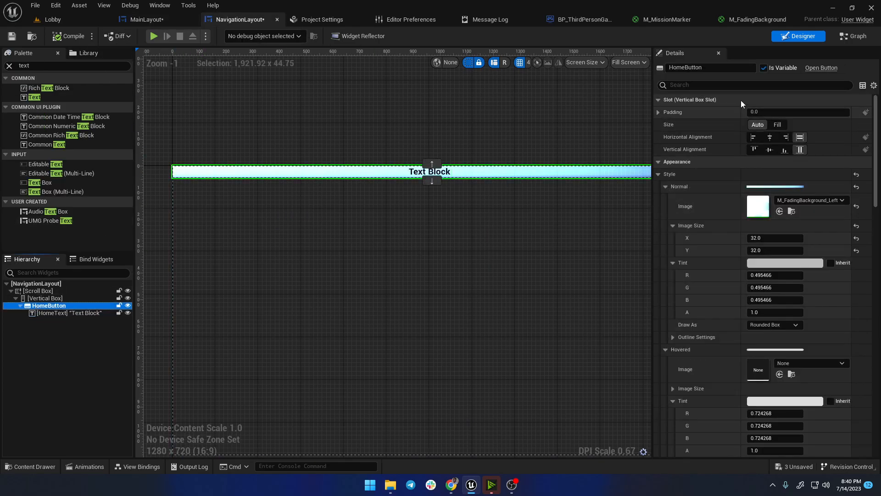
click(728, 85)
click(765, 111)
text(10)
key(Return)
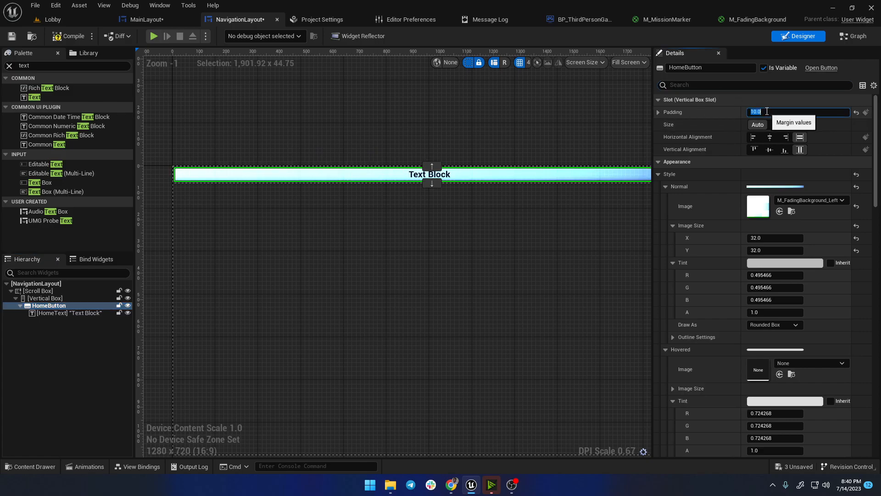
click(263, 119)
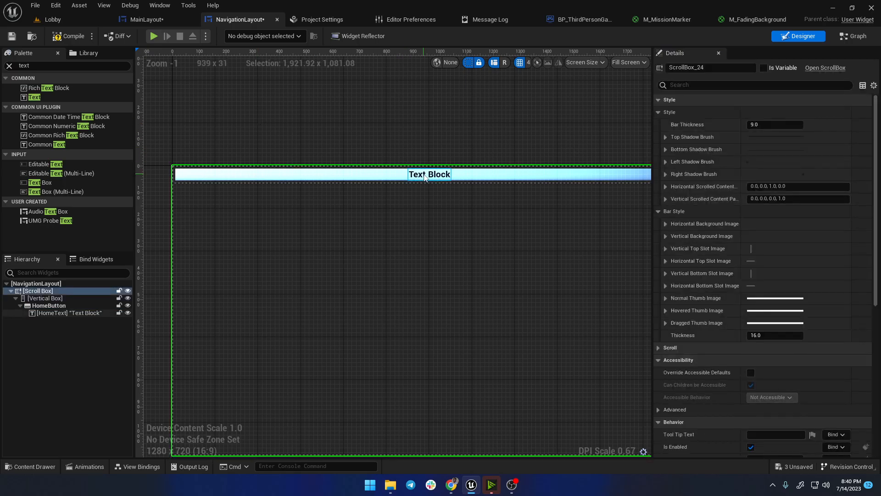
scroll(444, 205, down, 2)
scroll(444, 205, down, 1)
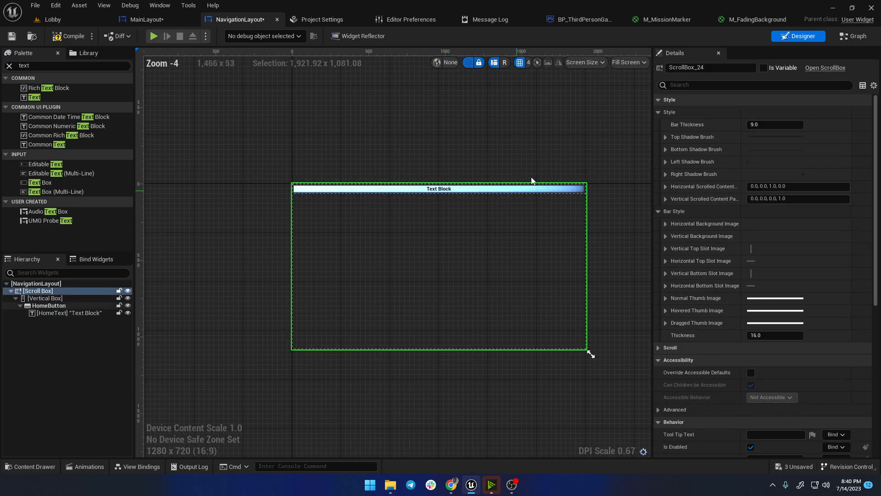
Step: Set HomeText's displayed text to "Home", and compile and save all the modified widgets
click(59, 314)
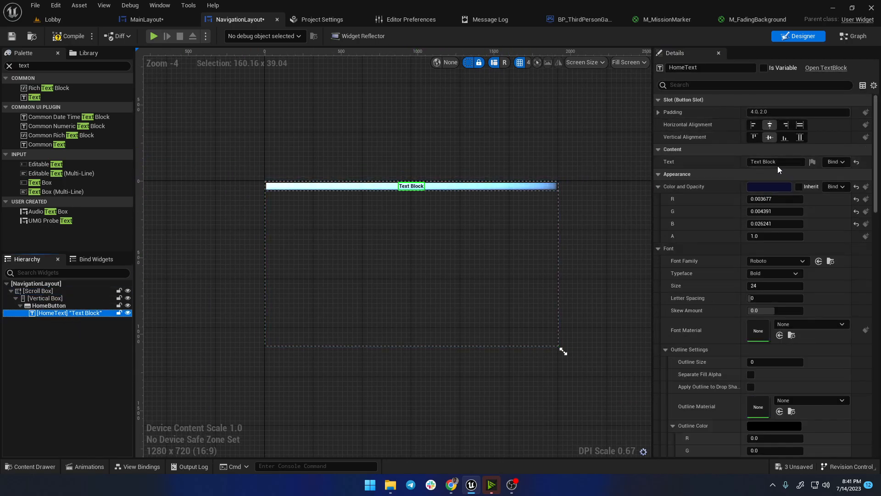
click(781, 164)
text(Home)
key(Return)
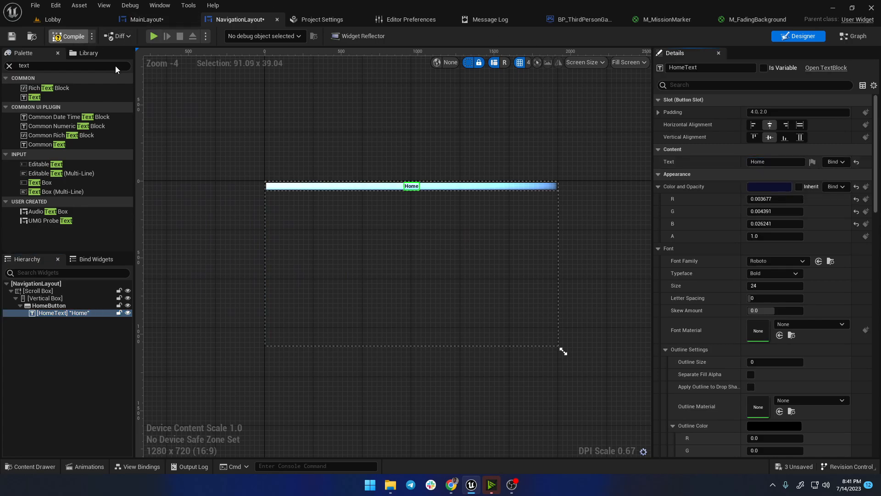
key(ctrl+shift+s)
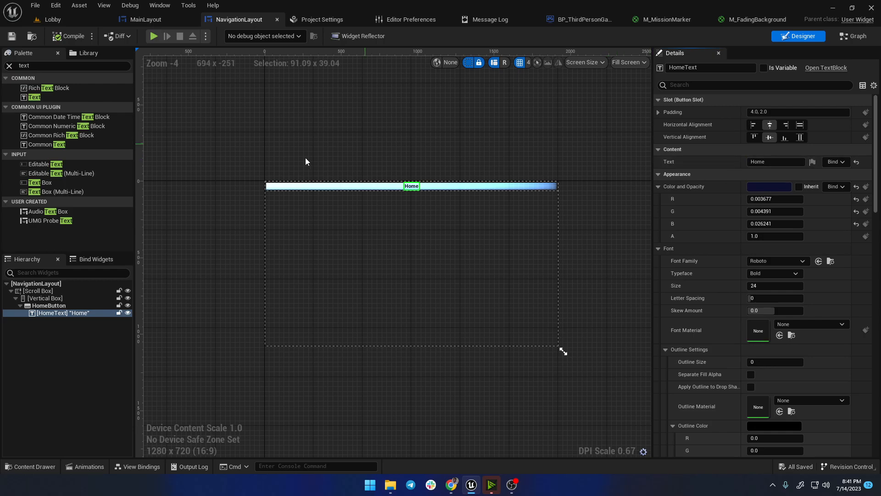
Step: Duplicate HomeButton inside the Vertical Box and rename the copy VehicleButton
scroll(312, 160, up, 5)
scroll(311, 161, down, 3)
click(40, 306)
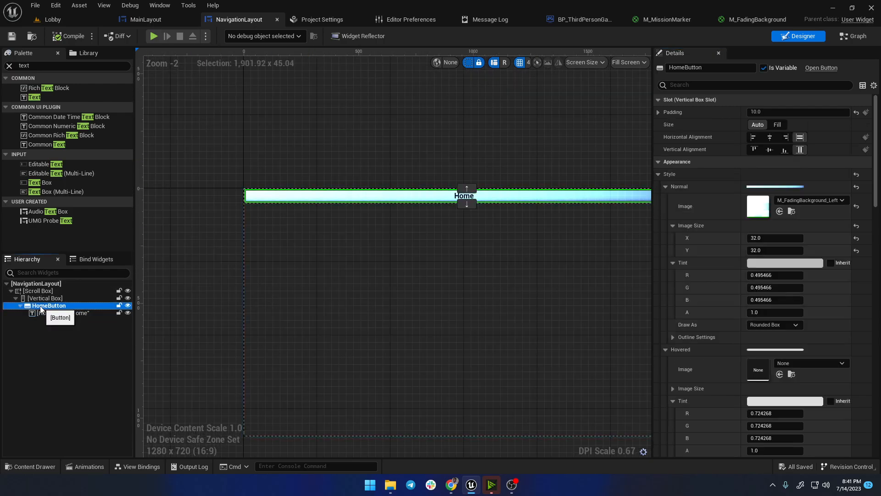
right_click(40, 308)
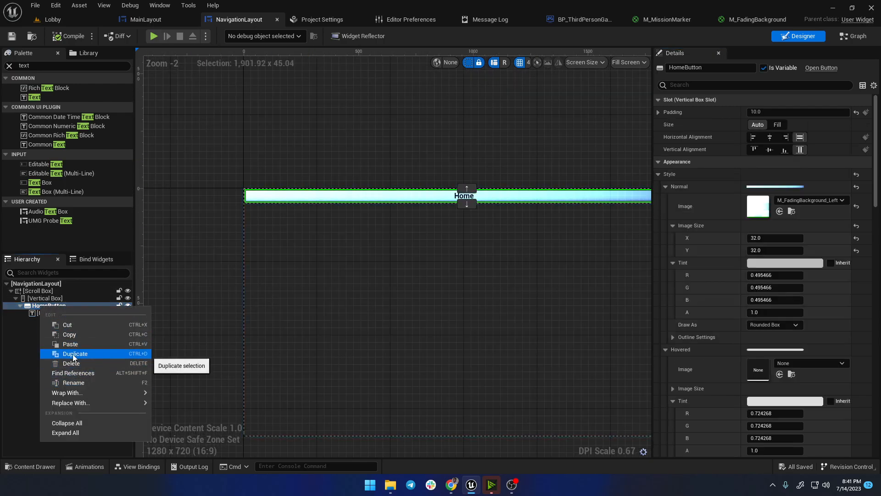
click(63, 324)
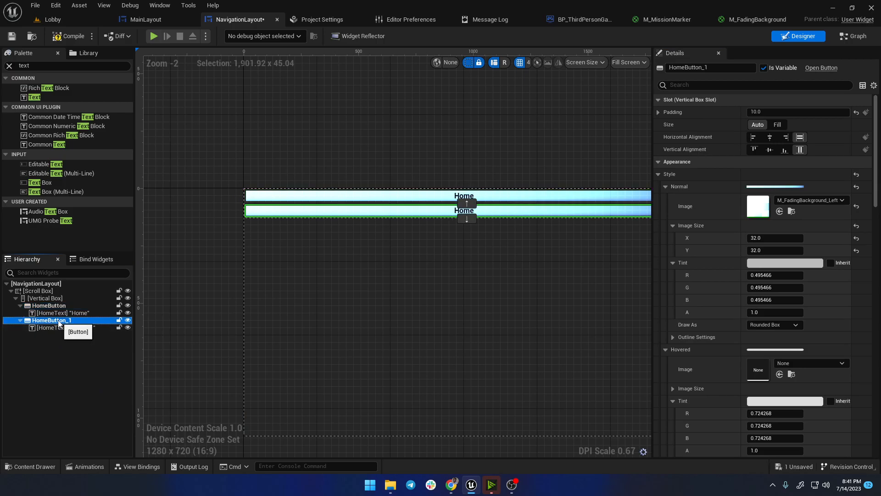
double_click(59, 321)
text(Vehicl)
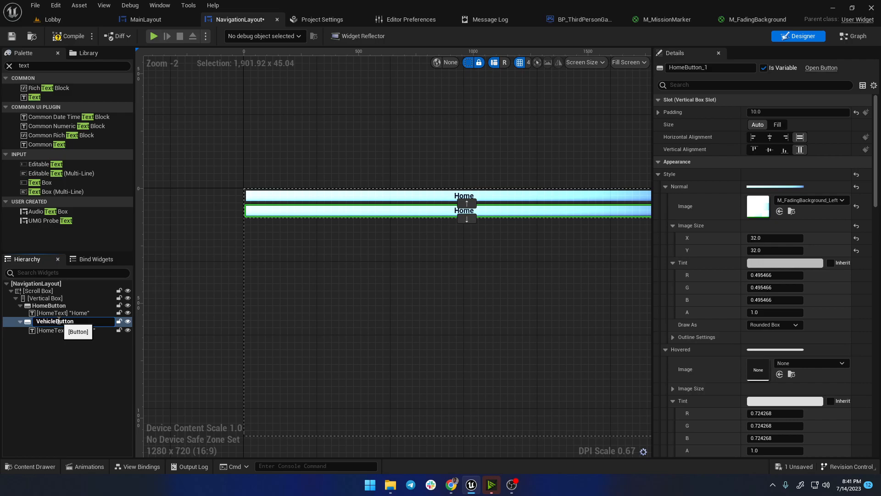
key(Return)
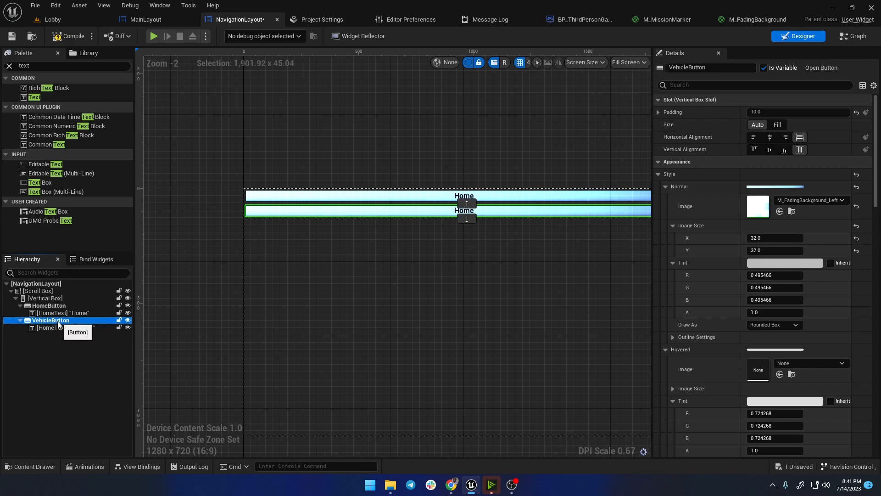
Step: Rename the duplicated button's text block VehiclesText and correct the button's own name to VehiclesButton
double_click(58, 326)
text(V)
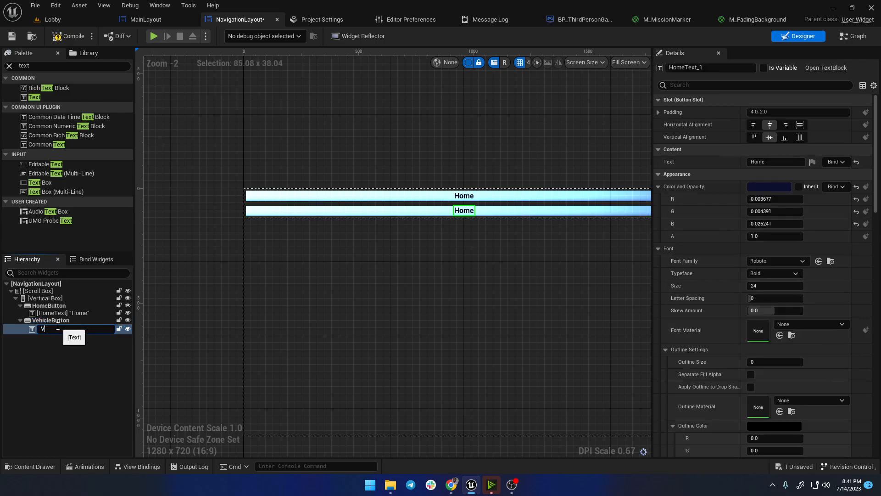
text(ehiclesText)
key(Return)
click(51, 320)
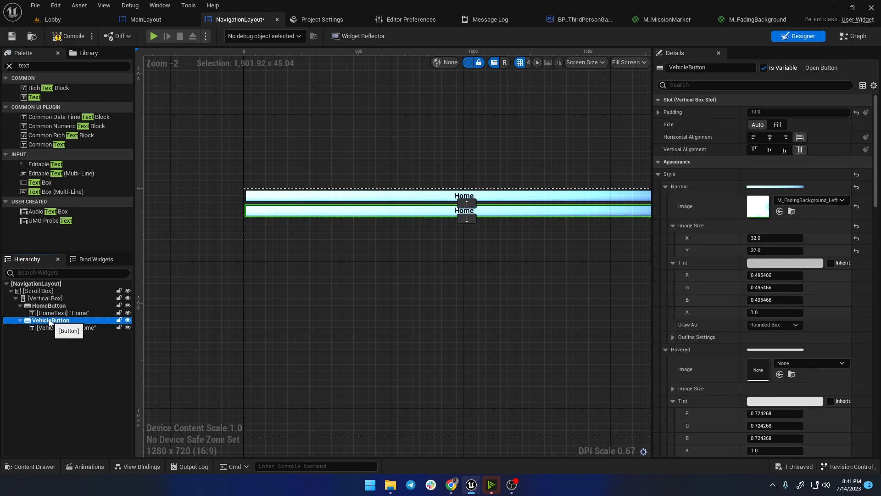
double_click(50, 320)
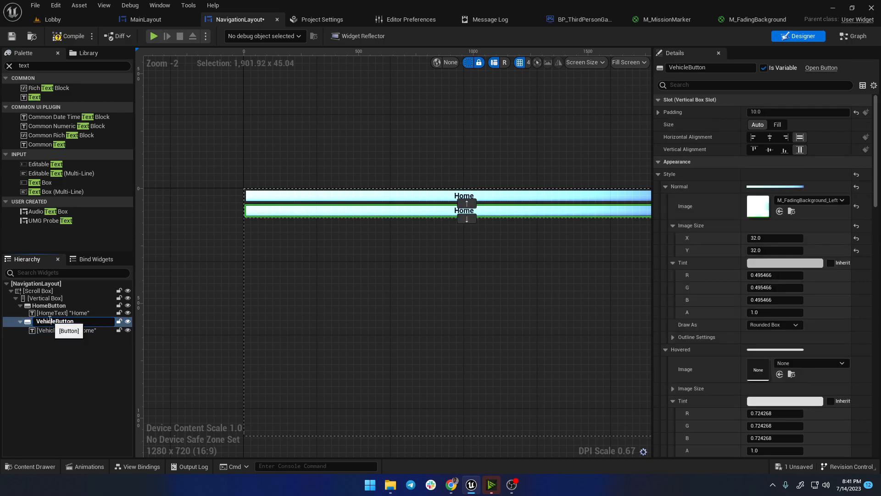
text(s)
key(Return)
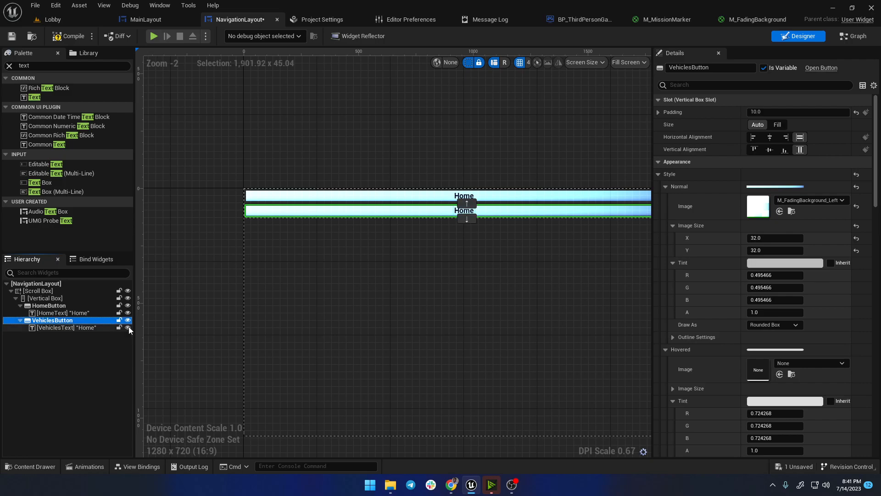
Step: Duplicate VehiclesButton in the Vertical Box and rename the copy PropertiesButton
right_click(39, 319)
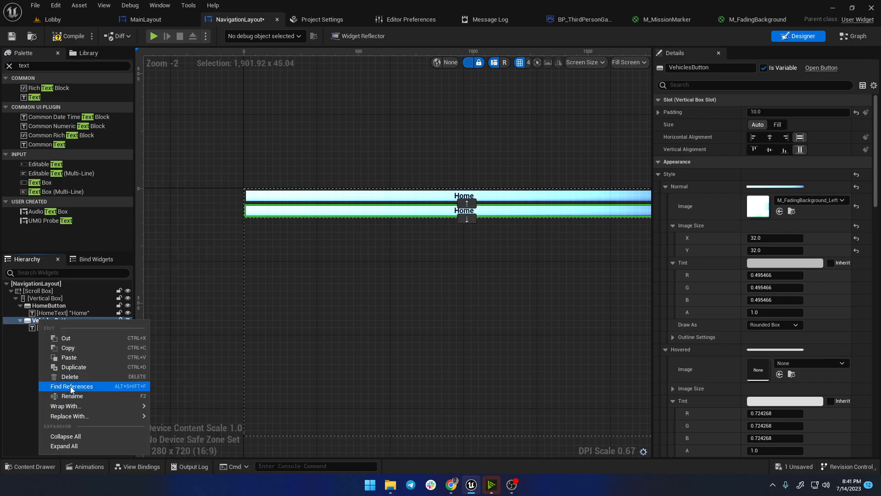
click(71, 367)
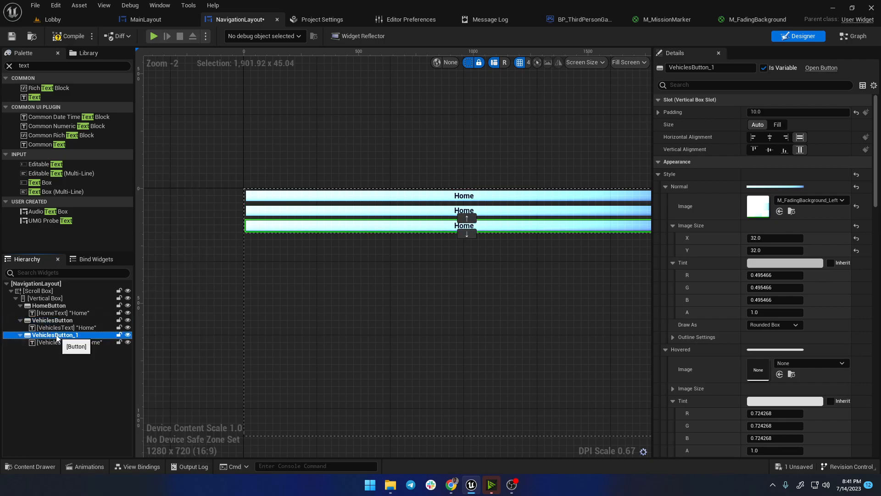
double_click(57, 335)
text(Properties)
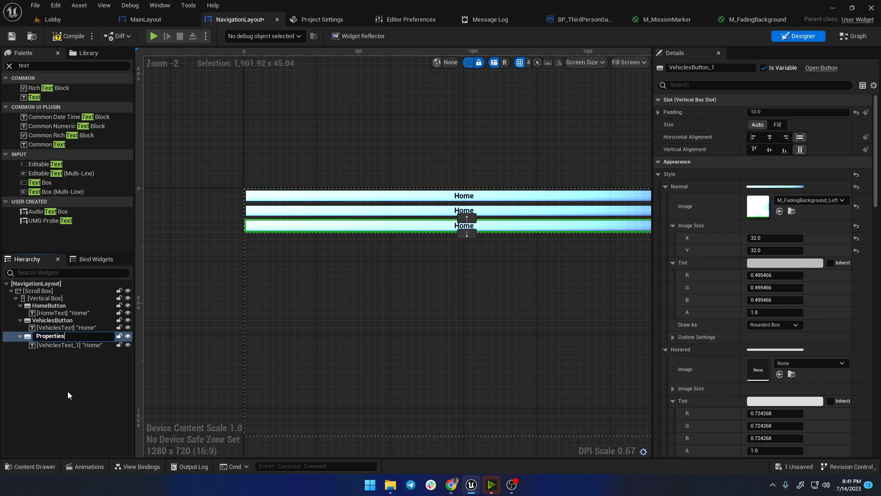
text(Button)
key(Return)
Step: Rename the text block inside PropertiesButton as PropertiesText
click(61, 342)
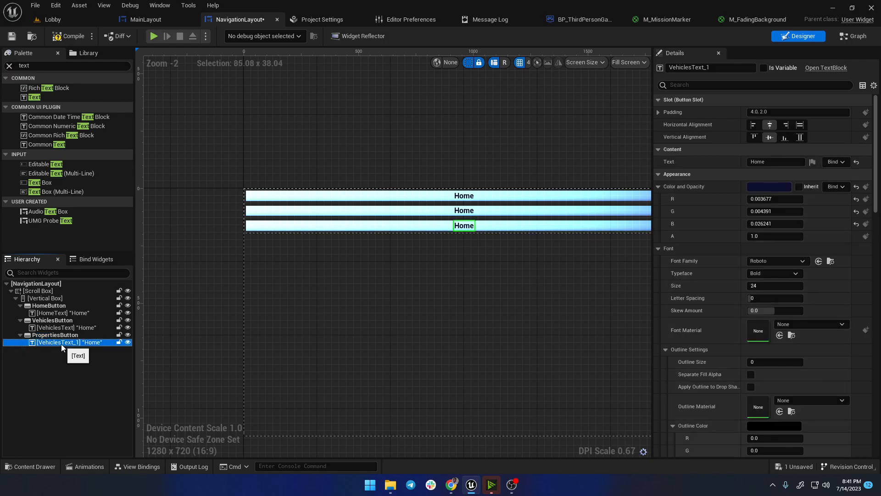
click(62, 343)
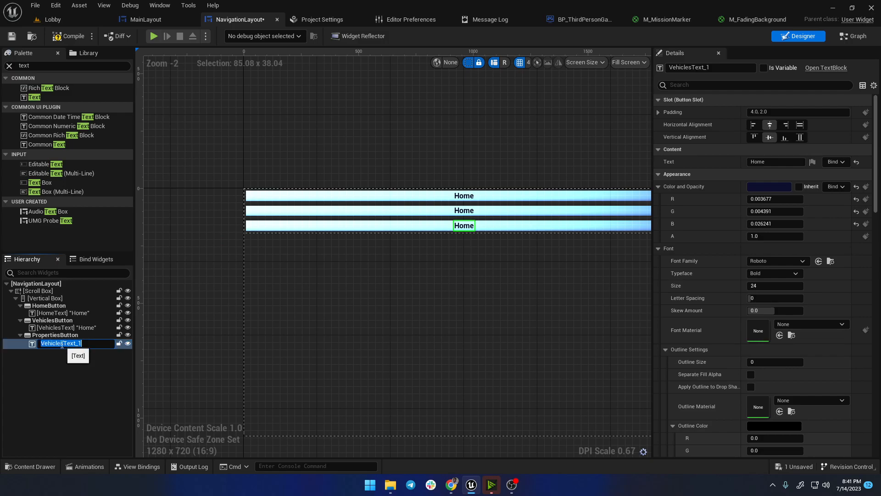
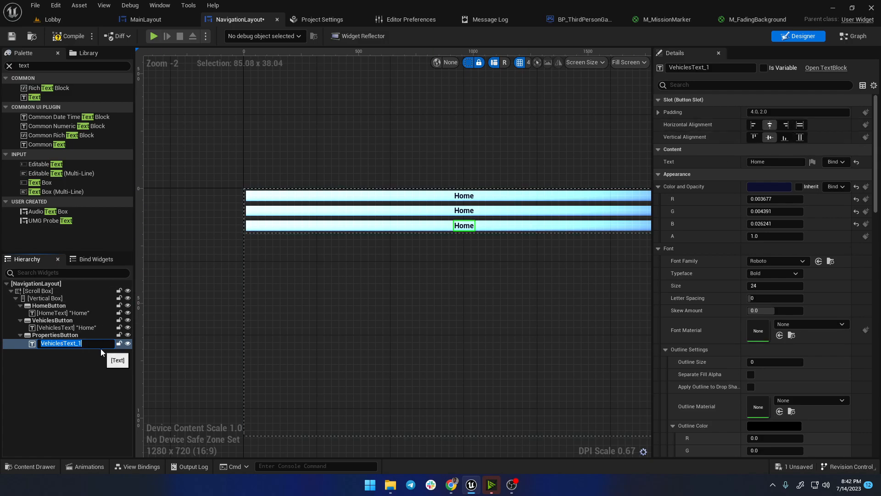
text(PropertiesText)
key(Return)
click(331, 131)
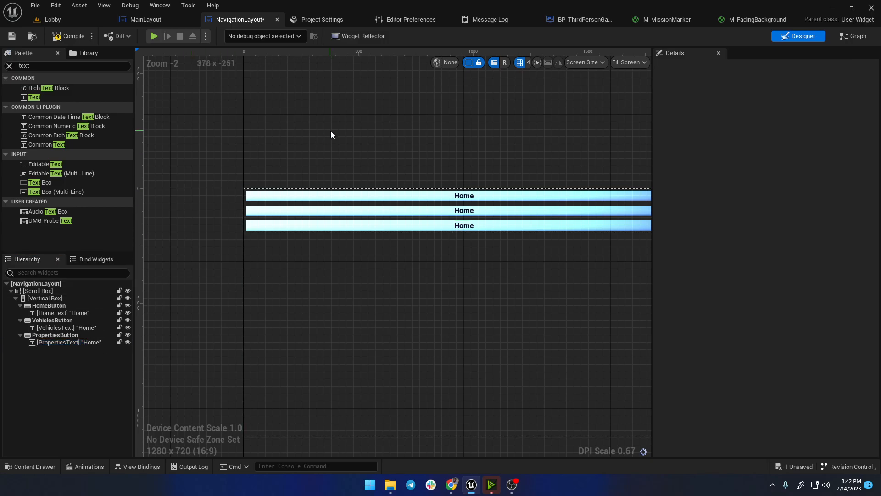
scroll(361, 167, down, 1)
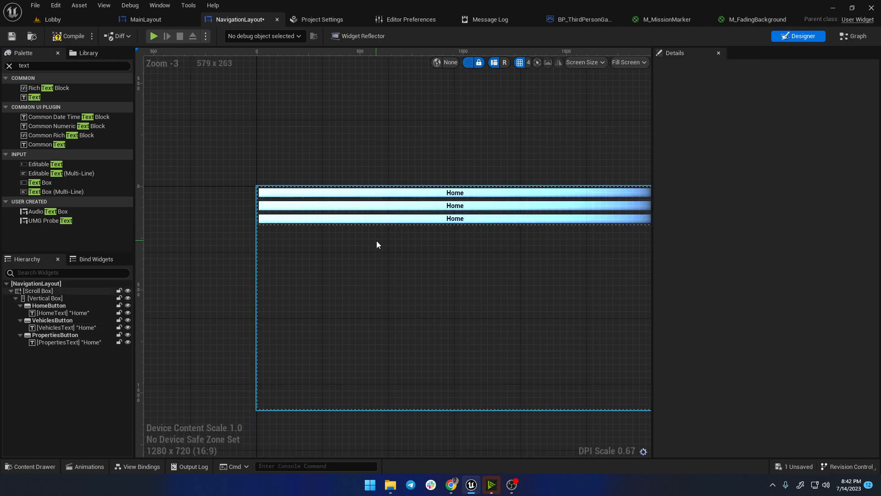
Step: Collapse the three buttons in the hierarchy and insert a Spacer between HomeButton and VehiclesButton
click(20, 306)
click(20, 313)
click(20, 320)
click(36, 298)
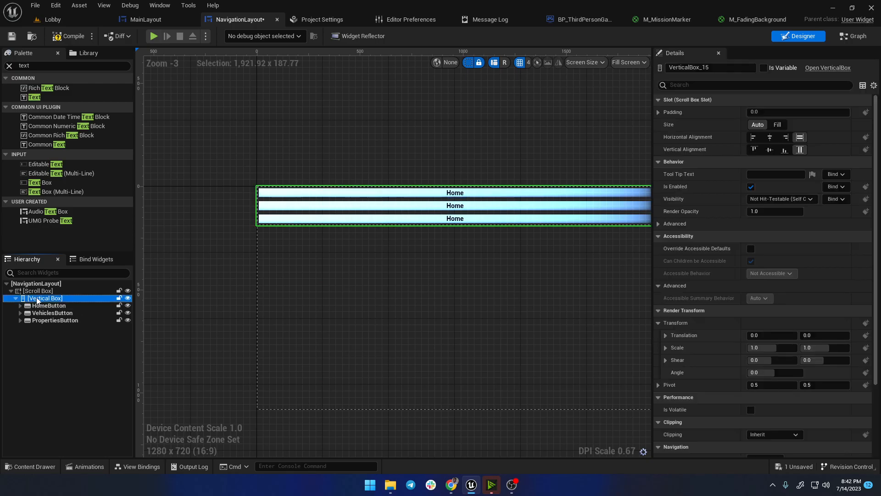
click(41, 65)
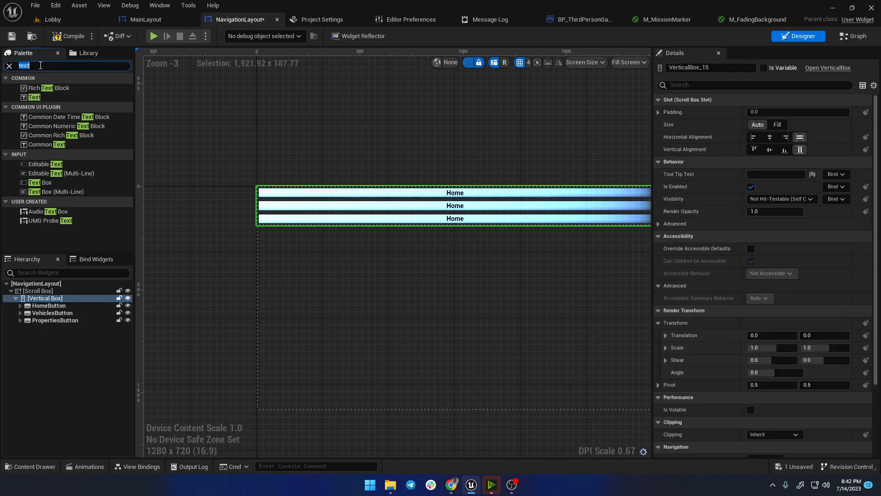
text(spacer)
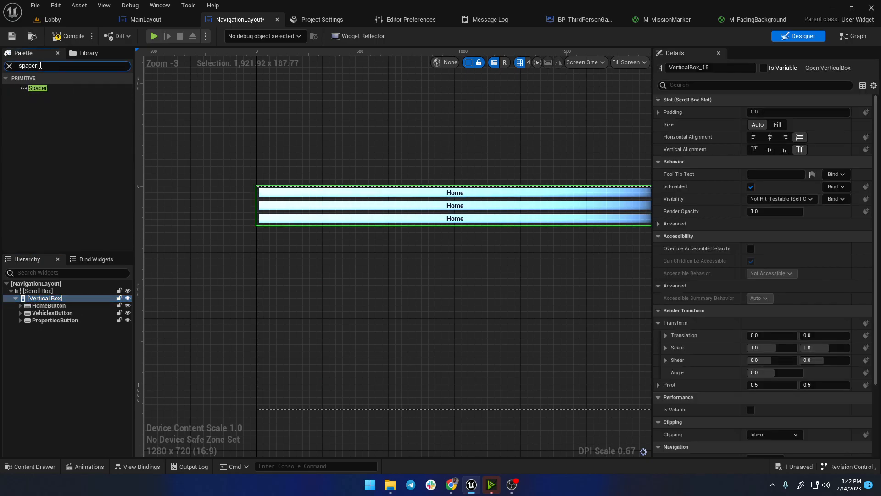
drag(37, 87, 40, 313)
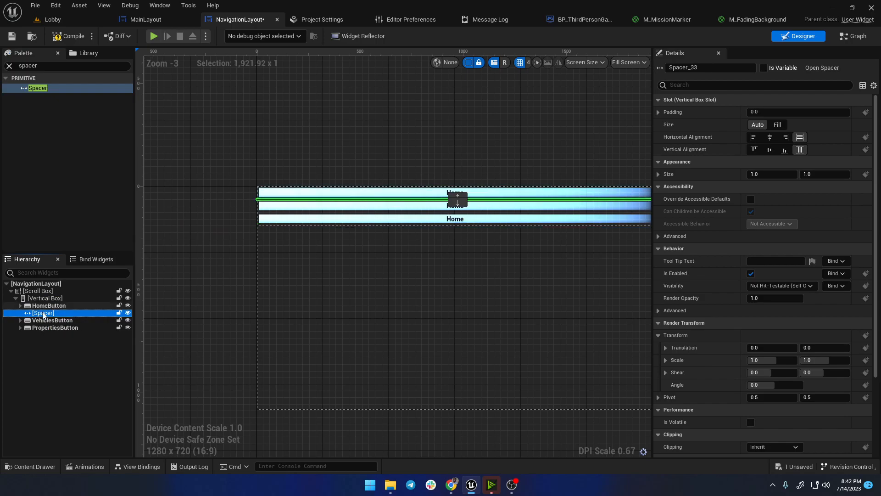
click(47, 314)
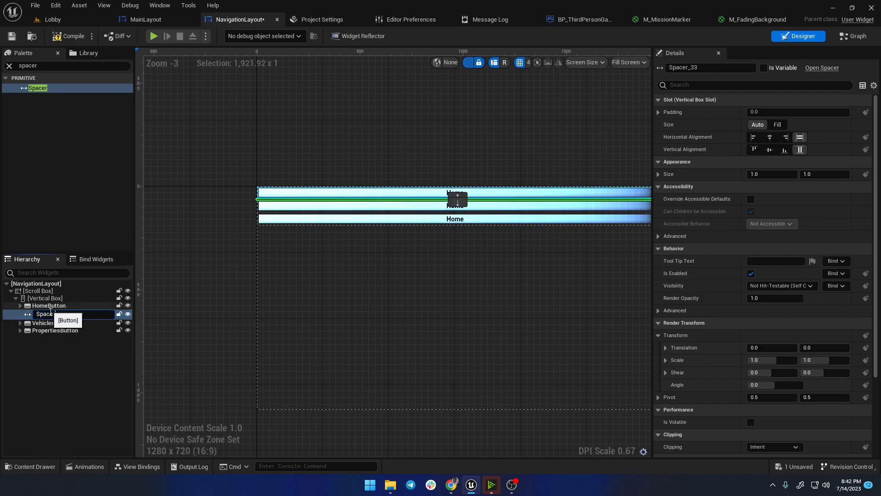
click(52, 348)
Step: Duplicate the Spacer and place the copy below PropertiesButton in the Vertical Box
click(37, 313)
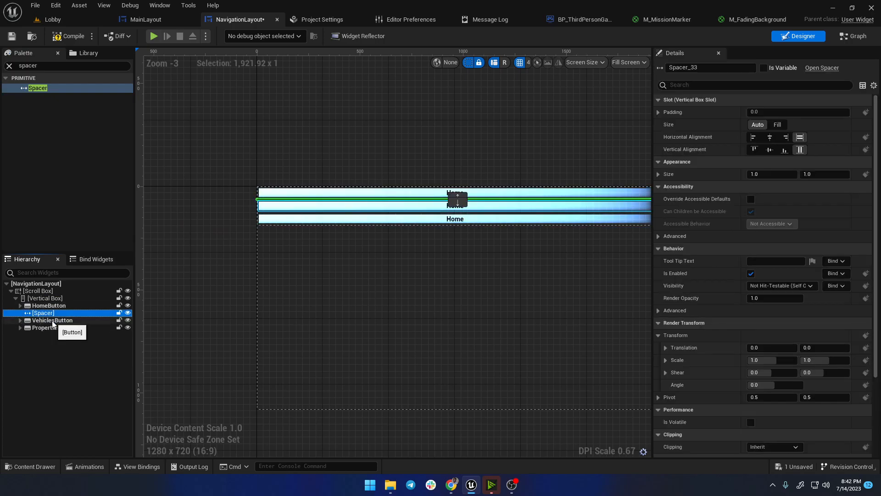
key(ctrl+d)
drag(40, 322, 37, 338)
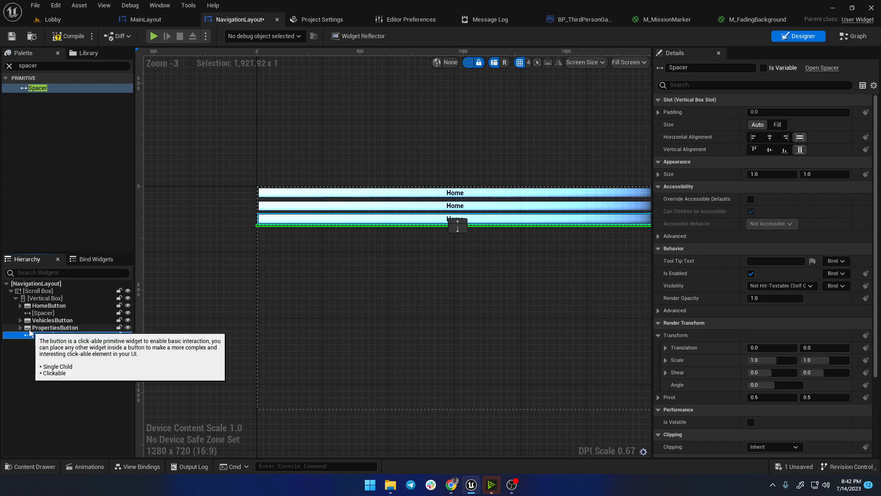
Step: Duplicate PropertiesButton, move the copy below the second Spacer and rename it SettingsButton
right_click(29, 329)
click(64, 377)
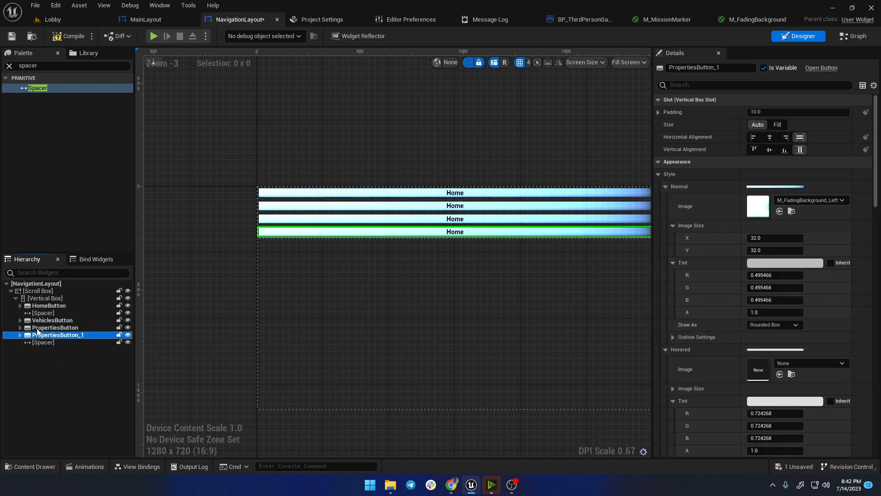
drag(31, 335, 34, 345)
double_click(57, 342)
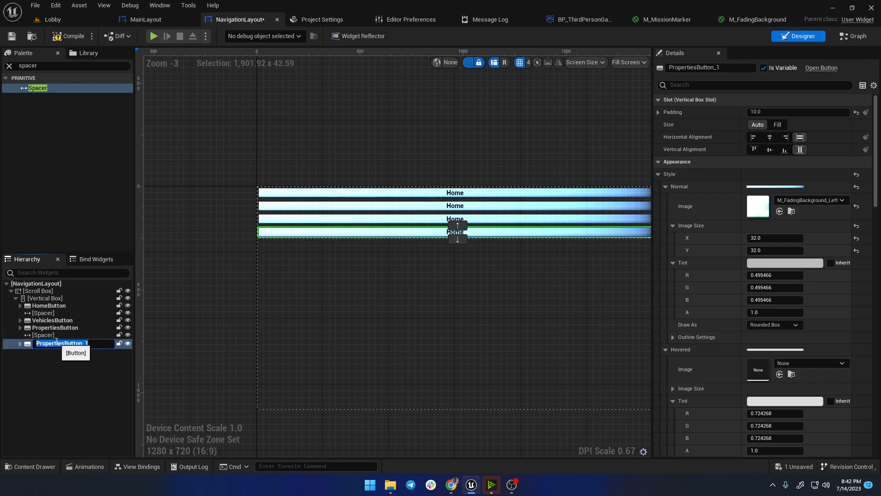
text(Setting)
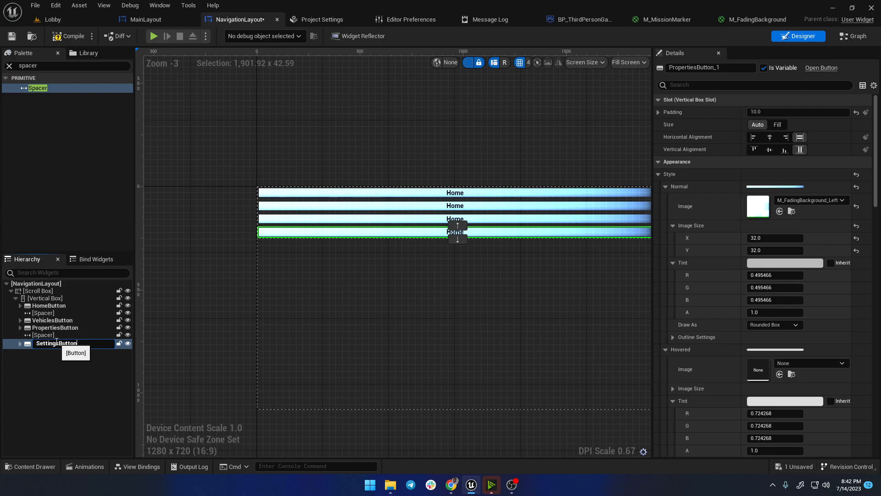
key(Return)
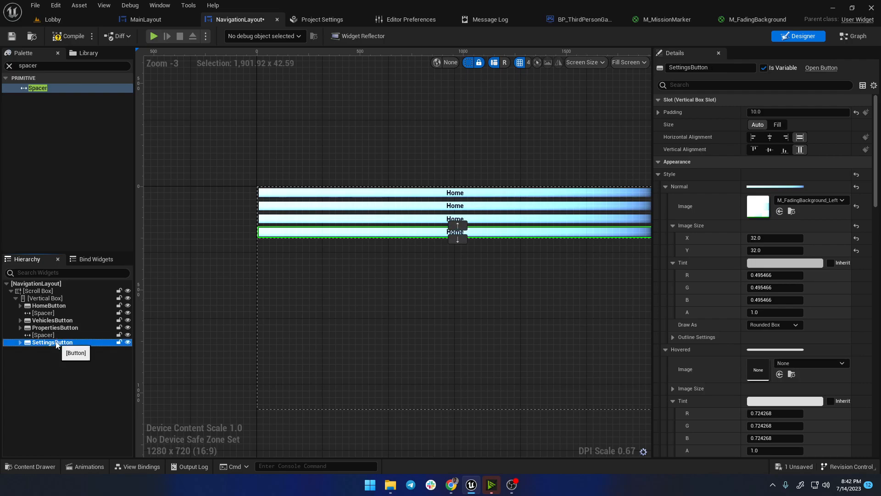
Step: Rename the text block inside SettingsButton as SettingsText
click(20, 343)
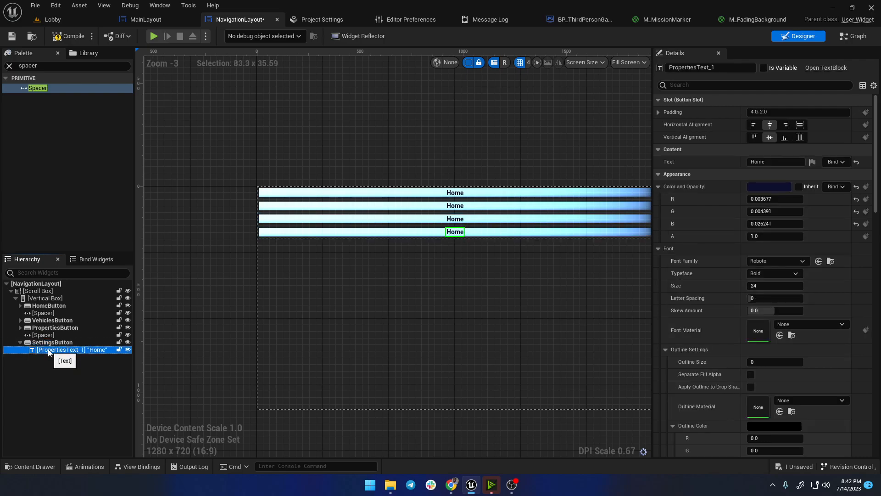
right_click(47, 349)
text(SettingsText)
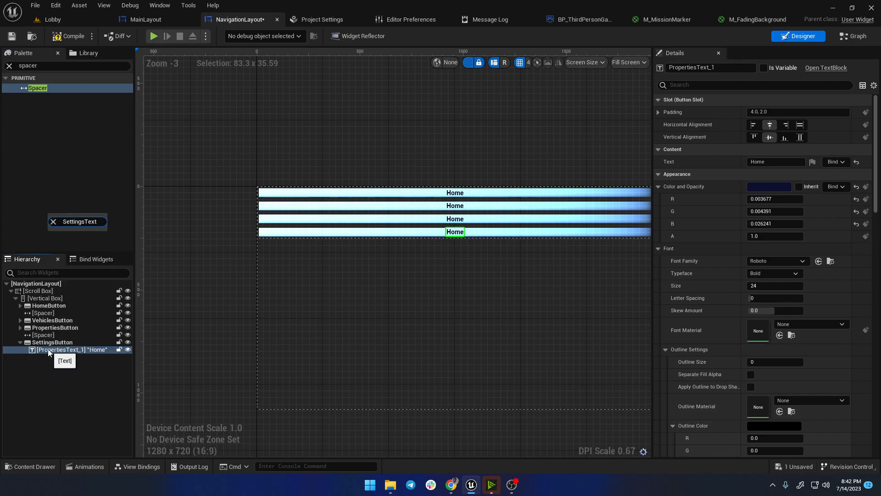
click(56, 401)
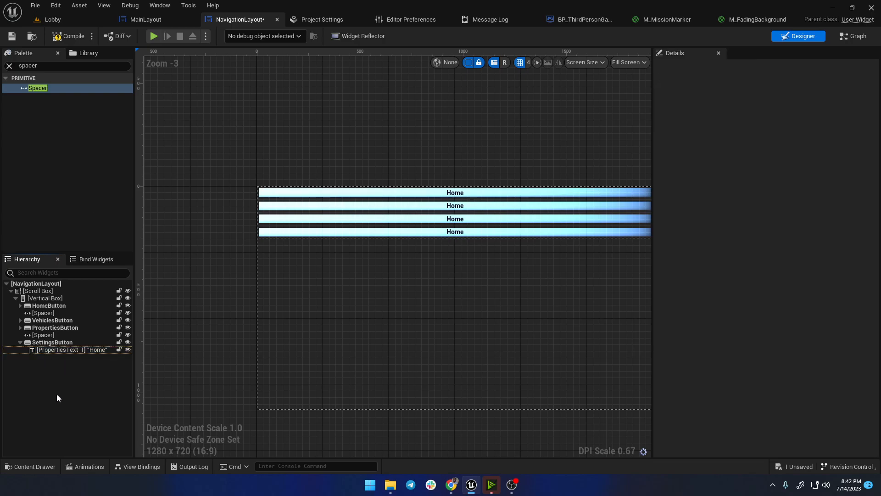
double_click(59, 350)
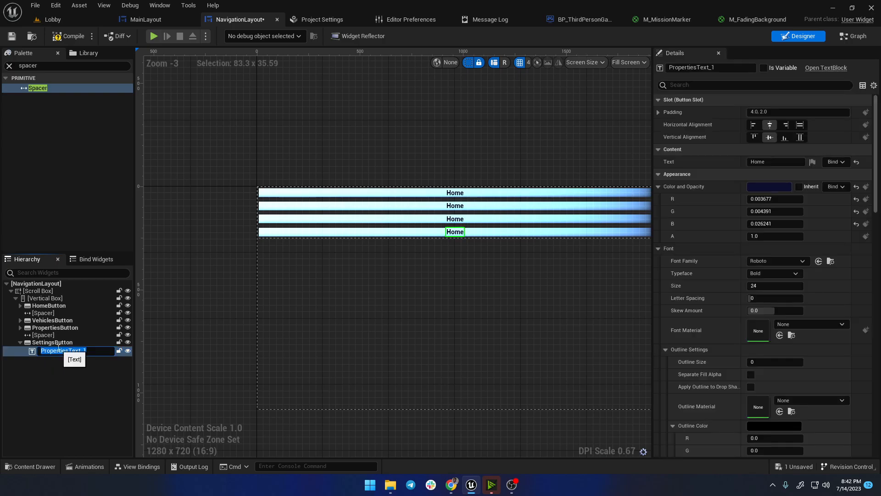
text(Setting)
key(Return)
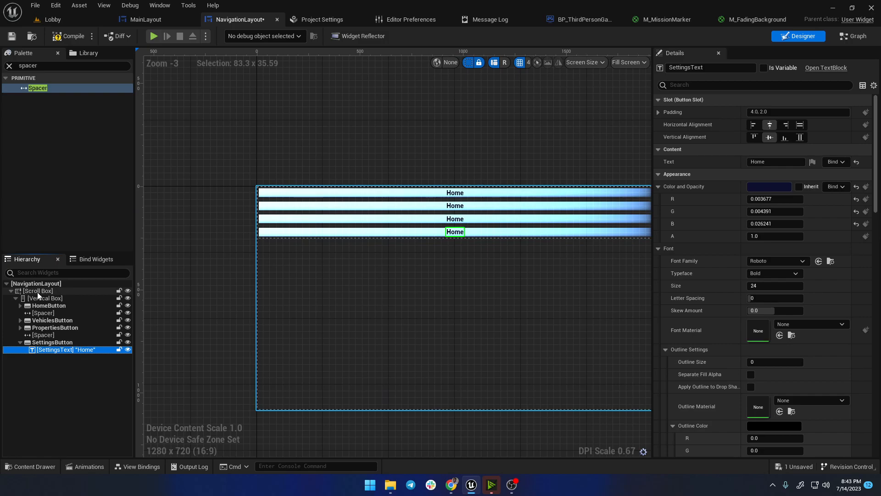
Step: Remove the outer Scroll Box and make the Vertical Box with all its buttons and spacers the root of NavigationLayout
mouse_move(37, 299)
mouse_down()
mouse_move(37, 283)
mouse_move(38, 291)
mouse_up()
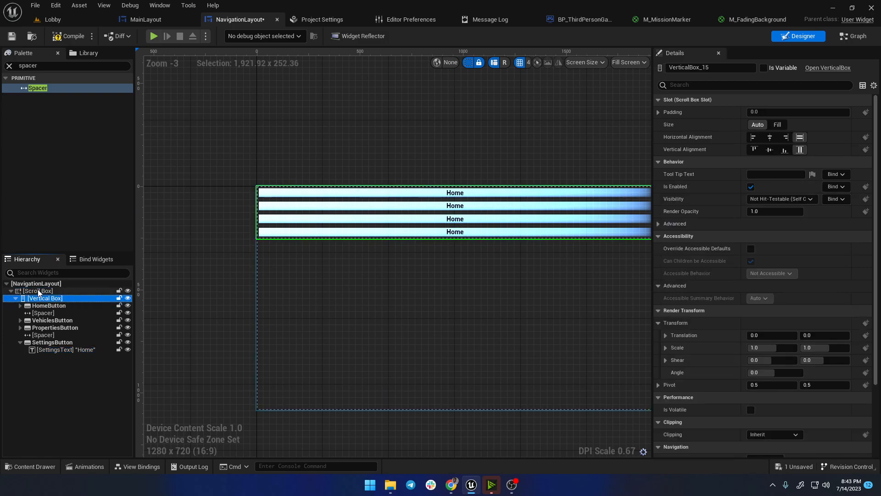
click(38, 292)
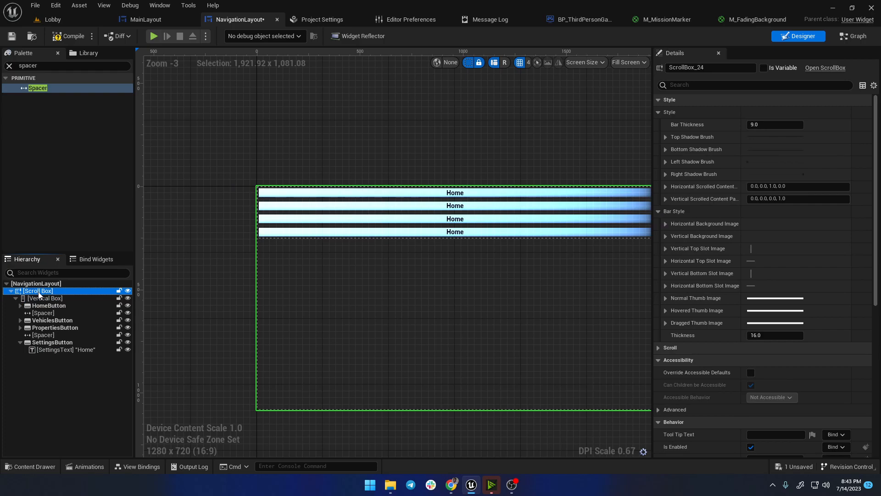
click(40, 298)
shift+click(49, 350)
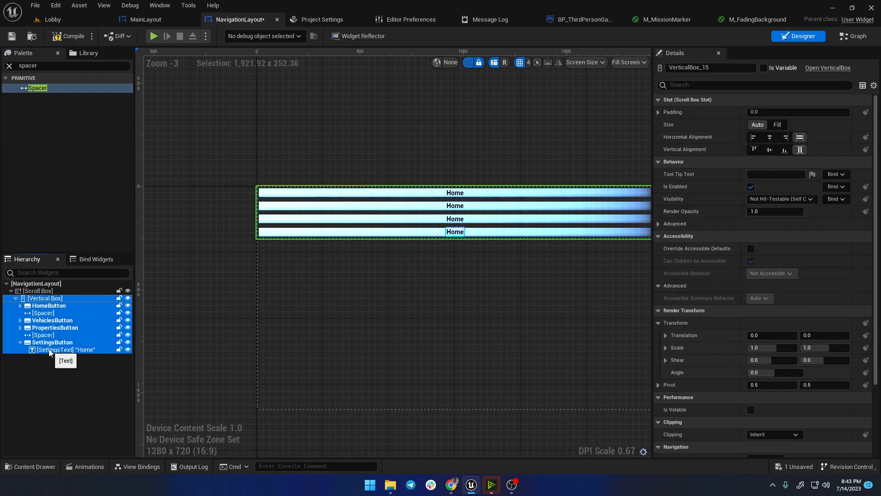
key(Delete)
click(31, 291)
key(Delete)
key(ctrl+z)
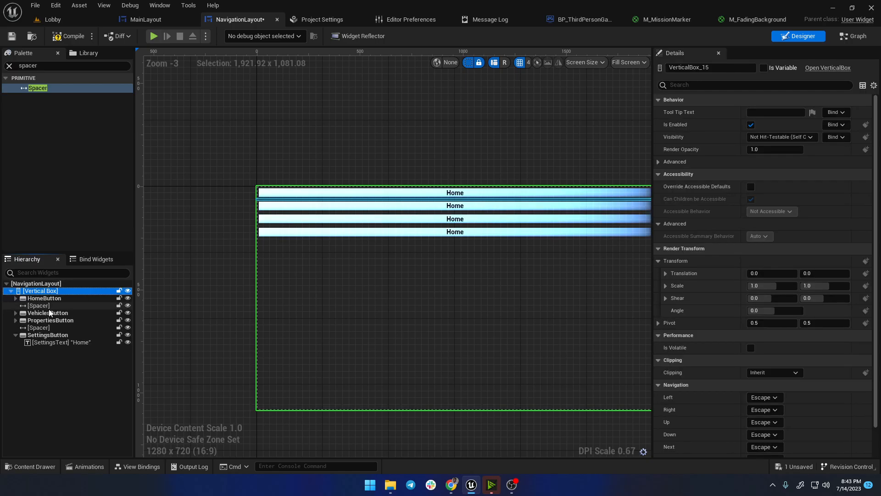
click(46, 366)
Step: Wrap VehiclesButton and PropertiesButton together in a Scroll Box
click(37, 306)
click(36, 313)
ctrl+click(39, 320)
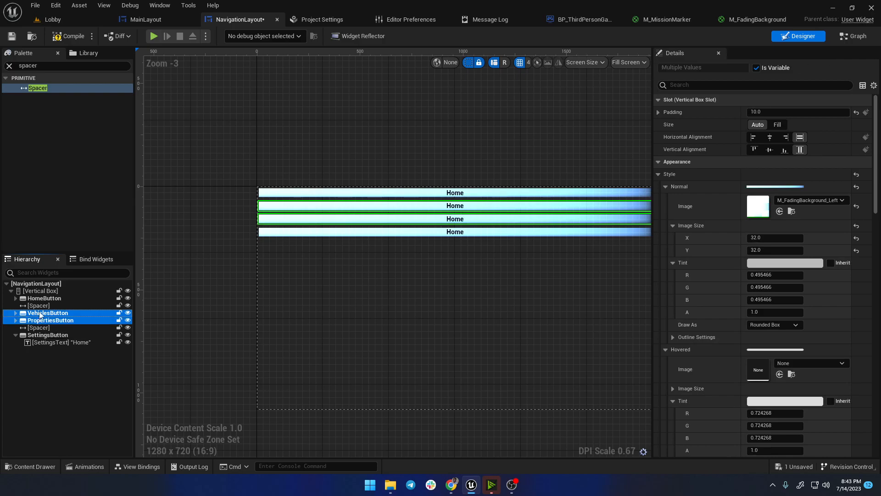
right_click(39, 318)
mouse_move(74, 400)
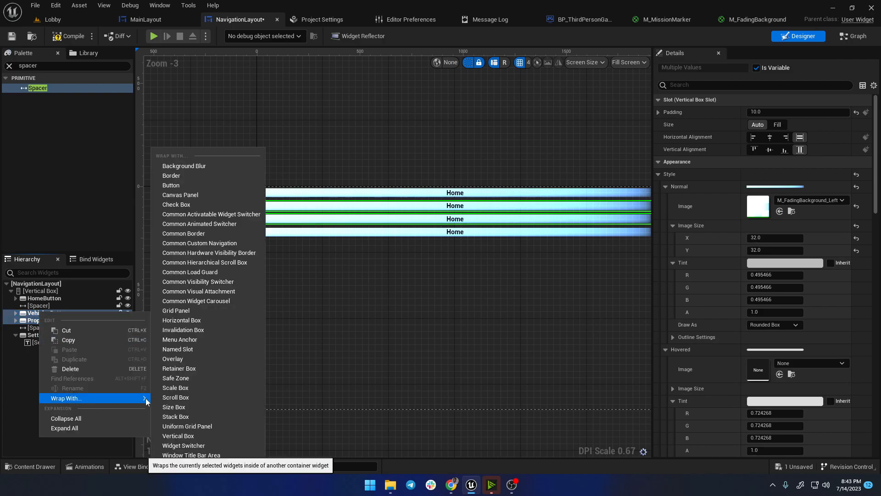
click(171, 398)
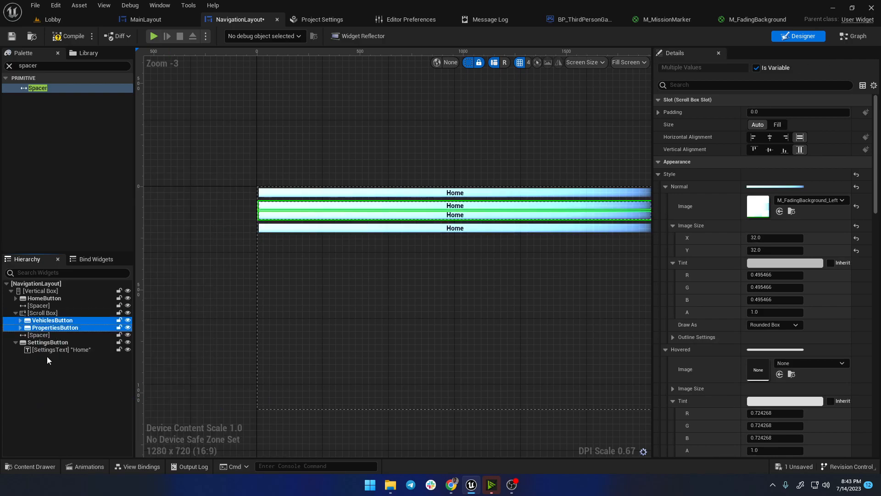
click(51, 369)
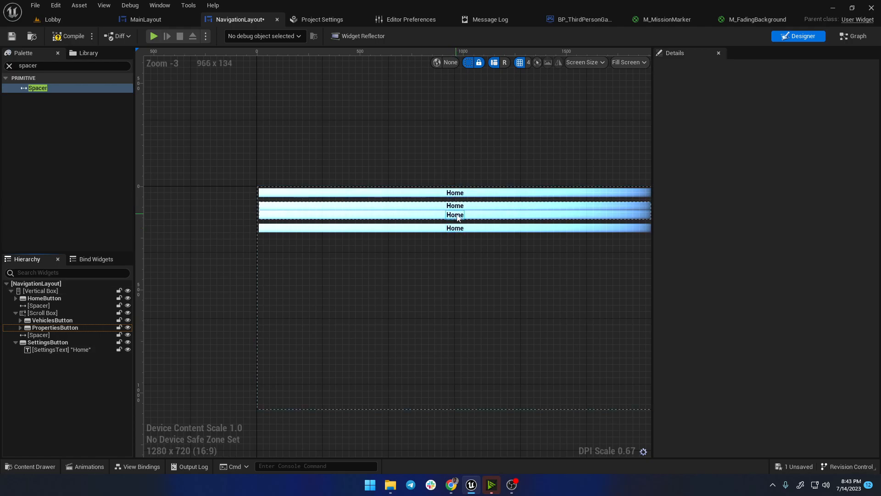
Step: Set the slot size of both Spacers in the Vertical Box to Fill
click(40, 335)
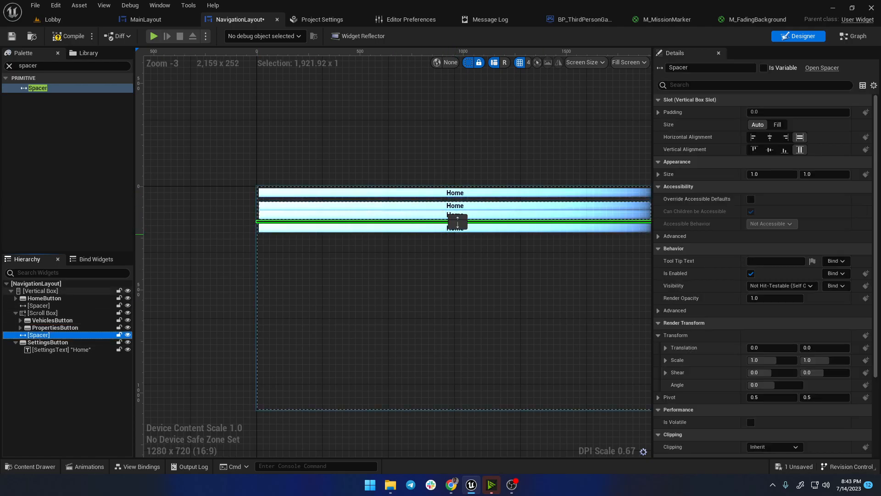
click(781, 127)
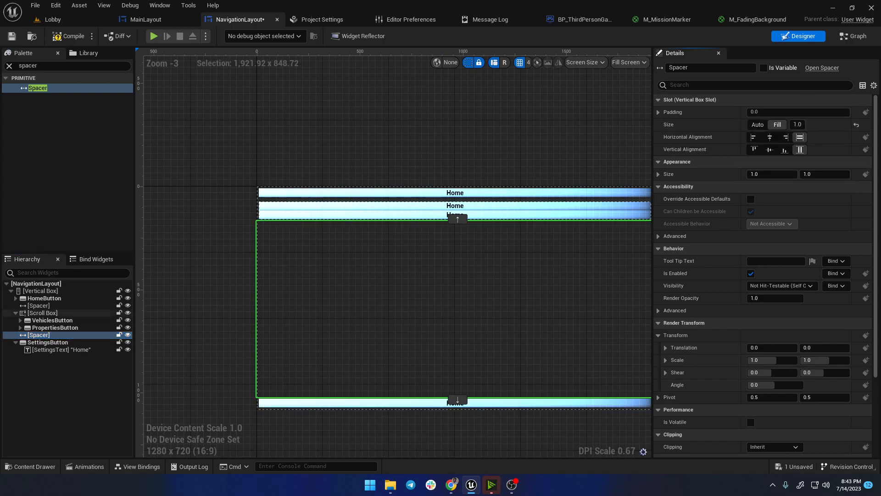
click(598, 200)
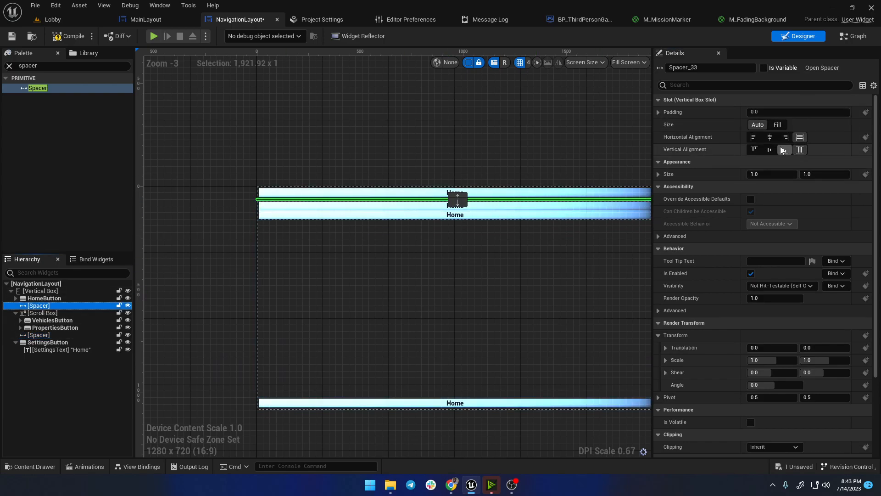
click(777, 125)
click(375, 183)
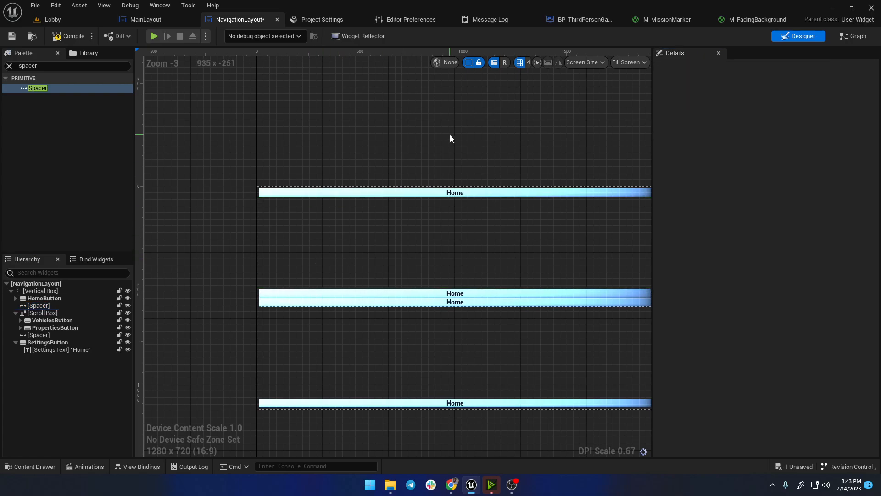
Step: Set the displayed text of VehiclesText inside VehiclesButton to "Vehicles"
click(20, 320)
click(42, 327)
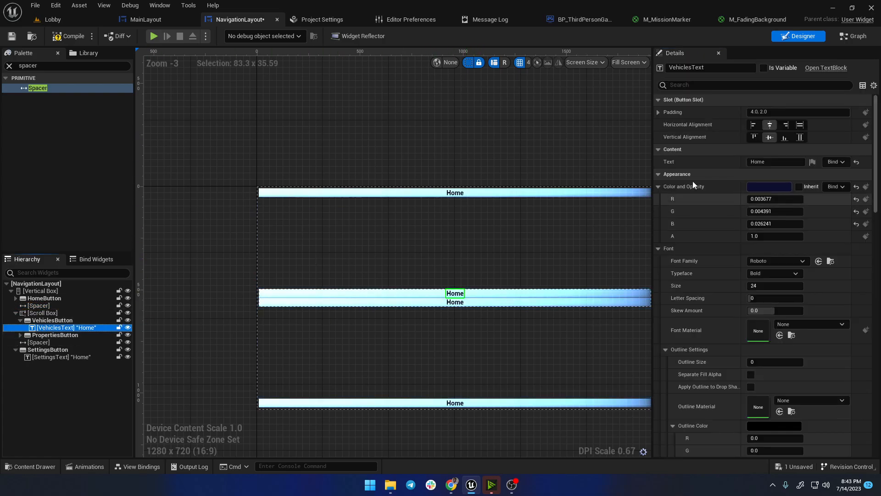
click(778, 161)
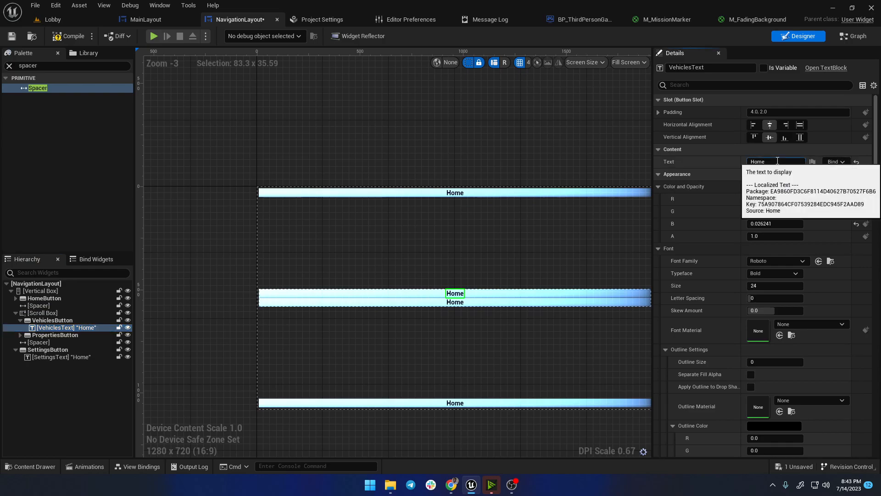
key(ctrl+a)
text(Vehicles)
key(Return)
Step: Set the displayed text of PropertiesText inside PropertiesButton to "Properties"
click(21, 336)
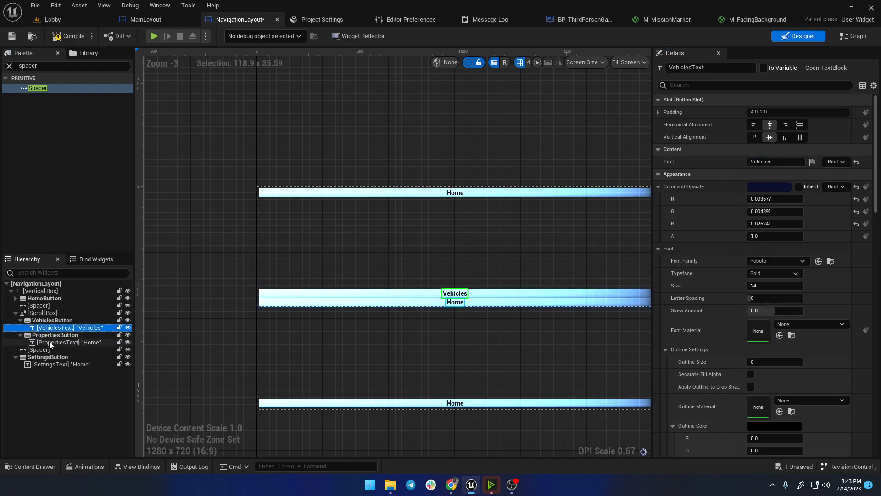
click(50, 342)
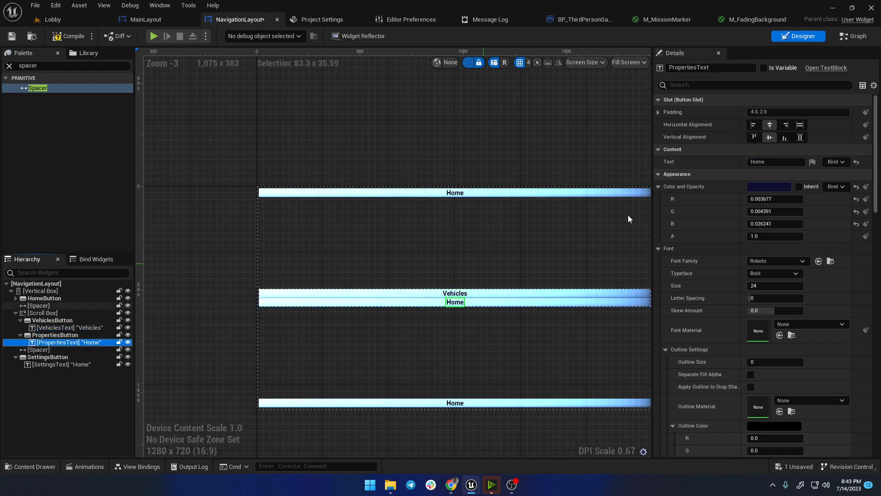
click(782, 163)
text(Properties)
key(Return)
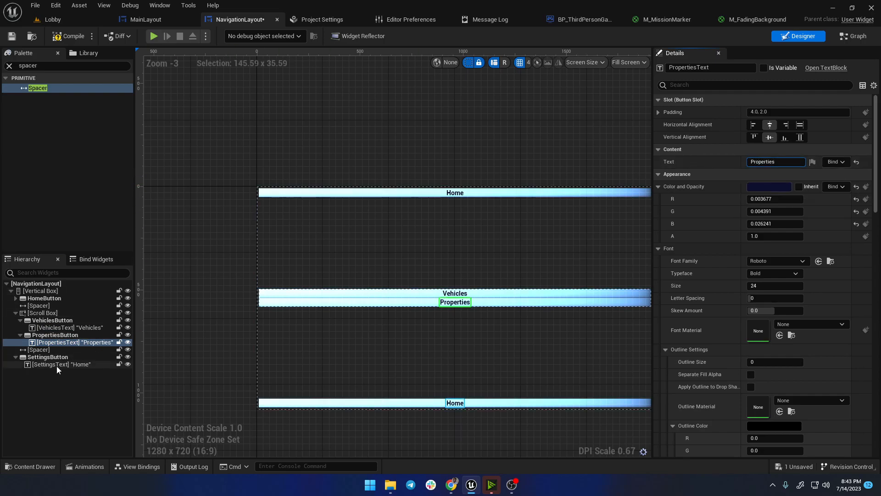
Step: Set the displayed text of SettingsText to "Settings" and save the NavigationLayout widget
click(57, 365)
click(782, 163)
text(Settings)
key(Return)
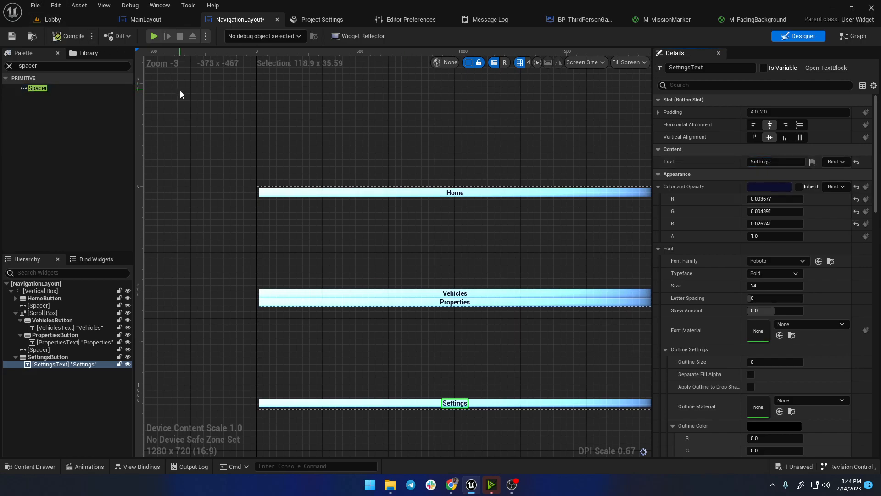
key(ctrl+s)
click(216, 123)
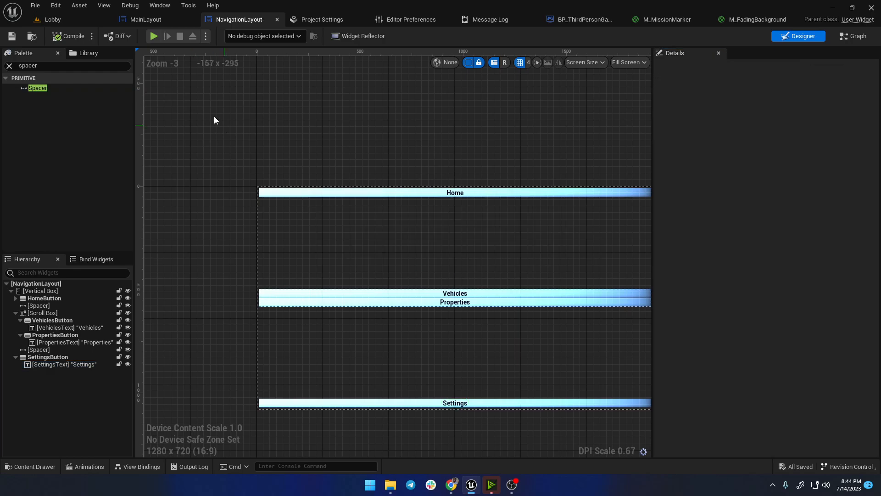
Step: Examine in MainLayout how the navigation buttons are distributed along the sidebar beside the content panel
click(155, 21)
scroll(450, 228, down, 10)
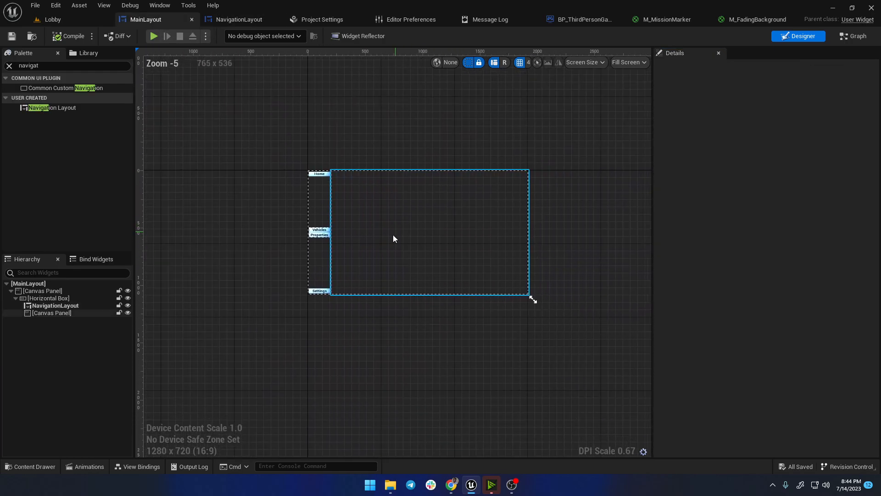
click(395, 233)
scroll(338, 238, up, 4)
scroll(351, 219, up, 2)
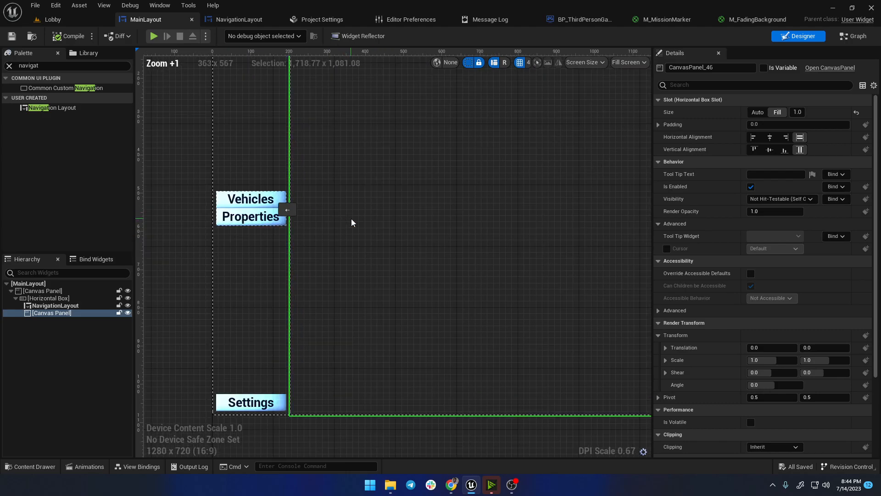
scroll(287, 211, up, 6)
scroll(287, 212, down, 11)
click(224, 194)
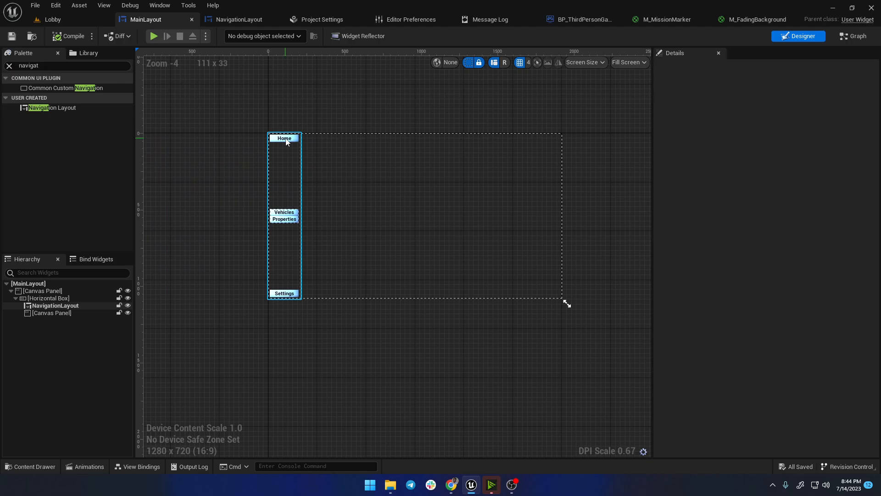
Step: Switch to Chrome to view the Valorant stats dashboard reference, and return to Unreal Editor to select NavigationLayout in MainLayout
click(451, 485)
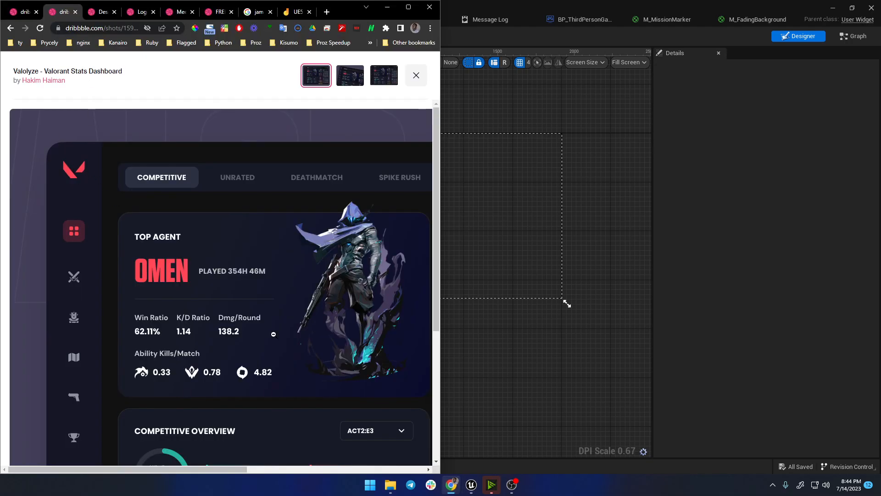
click(473, 485)
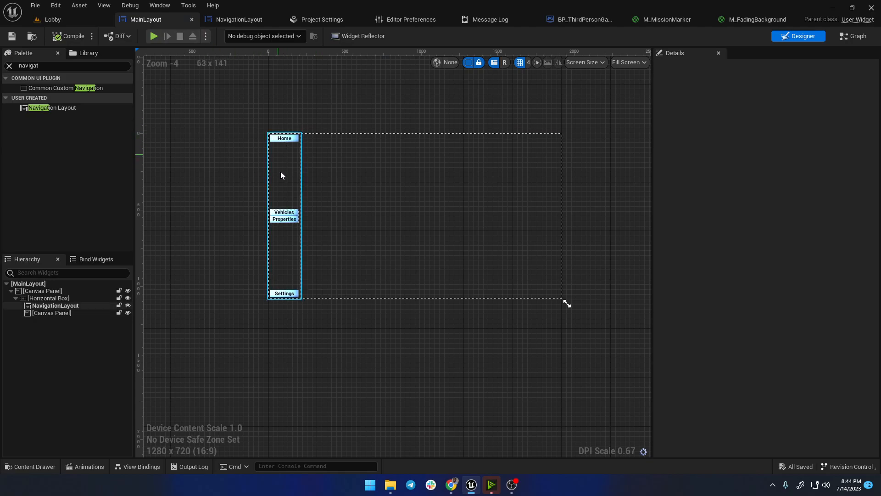
click(283, 217)
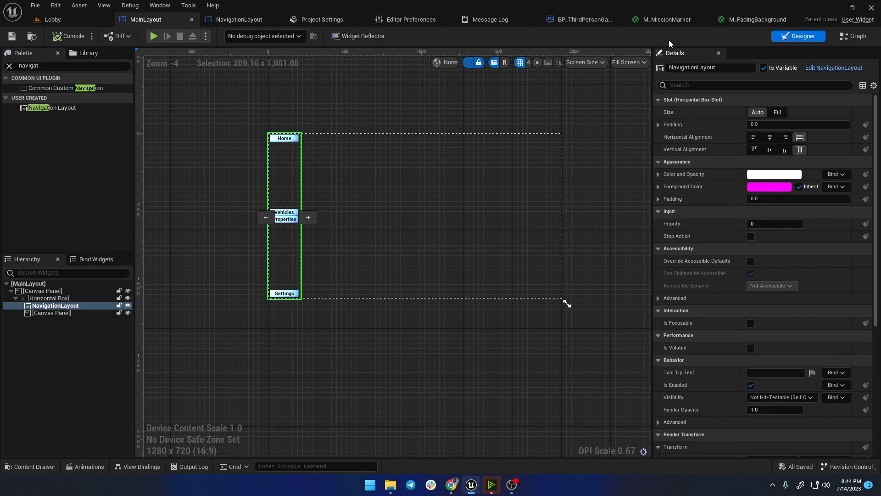
Step: In NavigationLayout, set the Spacer below HomeButton to Auto size and the Scroll Box to Fill
click(238, 20)
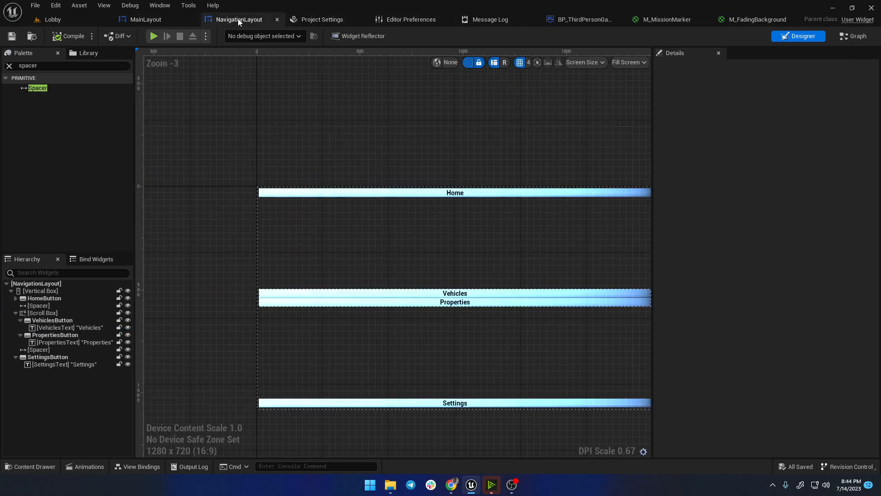
click(42, 351)
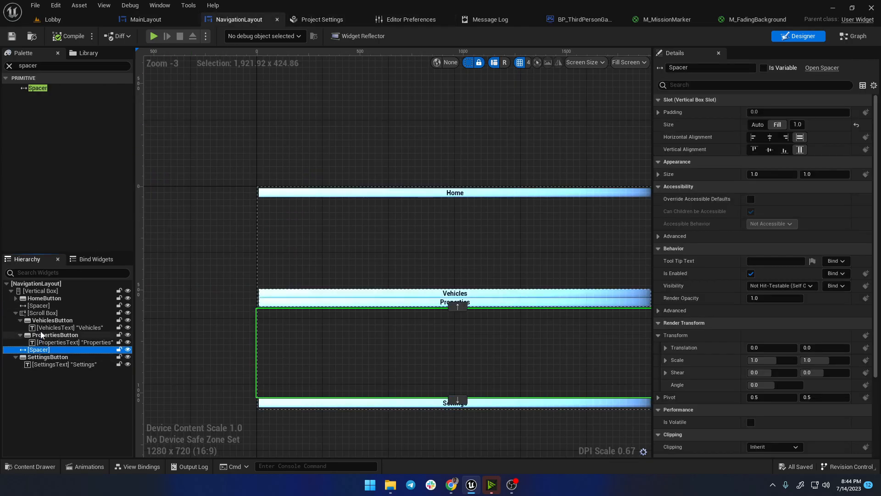
click(37, 305)
click(764, 125)
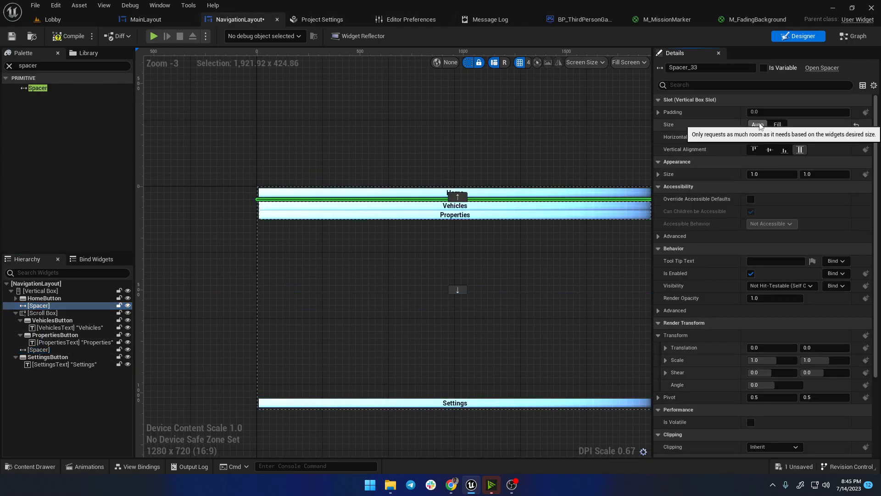
click(41, 313)
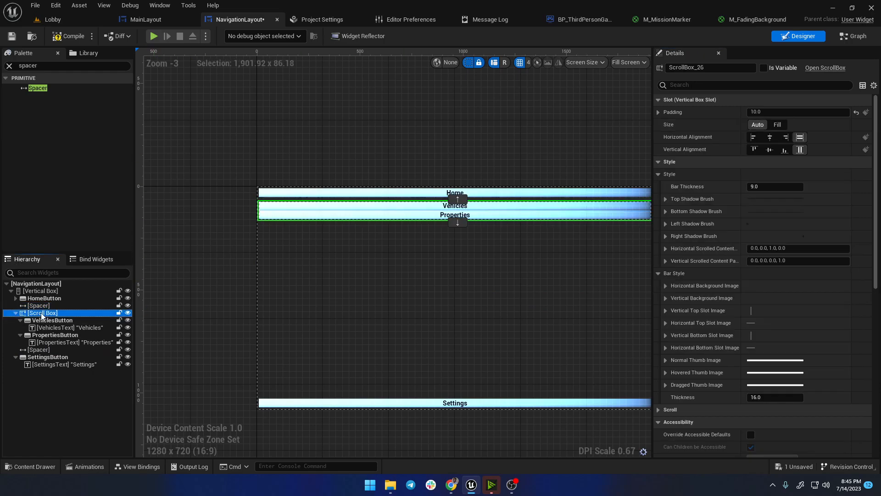
click(778, 125)
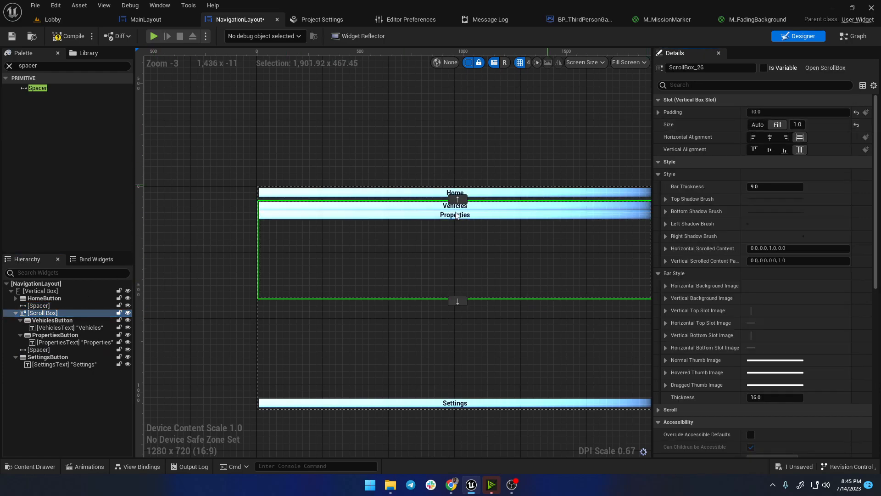
Step: Set the Spacer above SettingsButton to Auto size, then compile and save the NavigationLayout widget
click(34, 351)
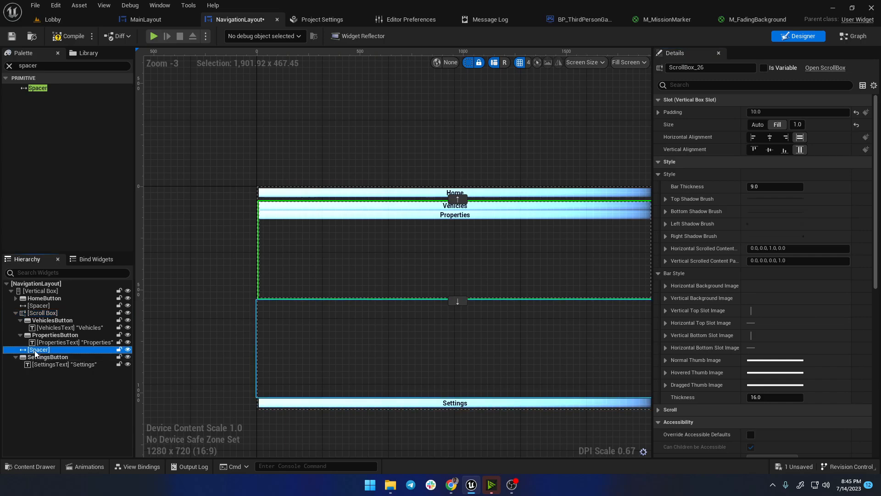
click(758, 124)
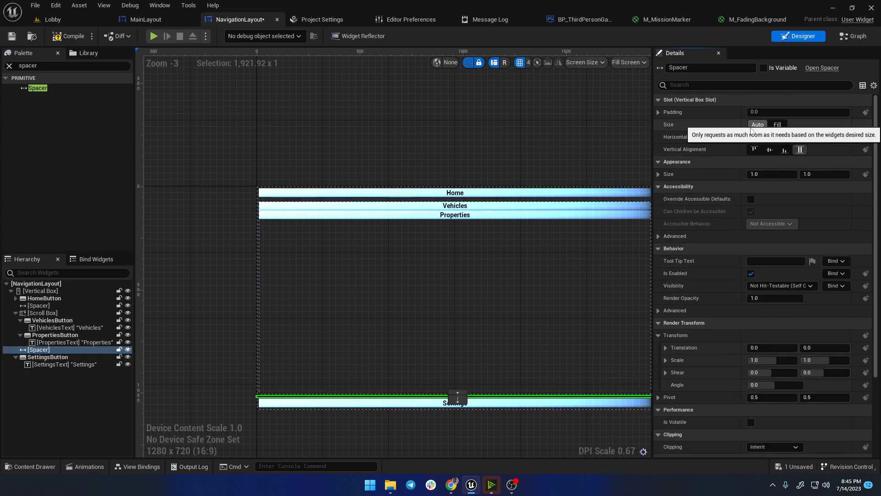
click(403, 250)
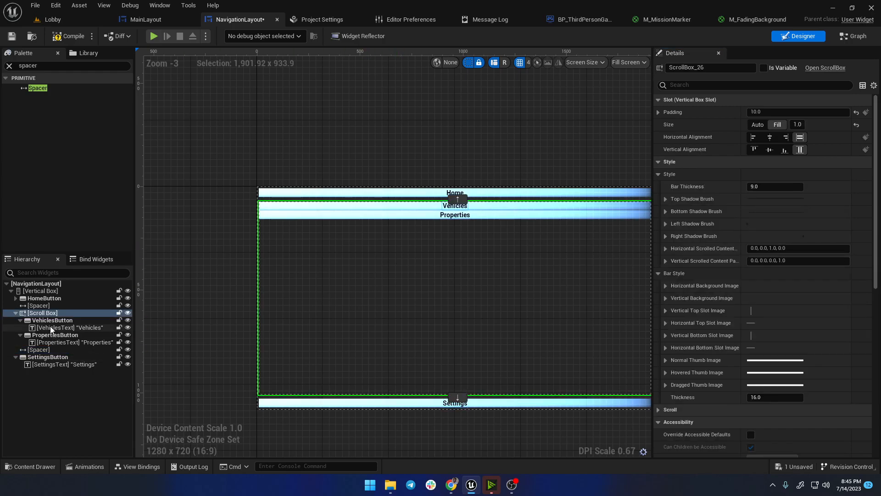
scroll(292, 305, down, 4)
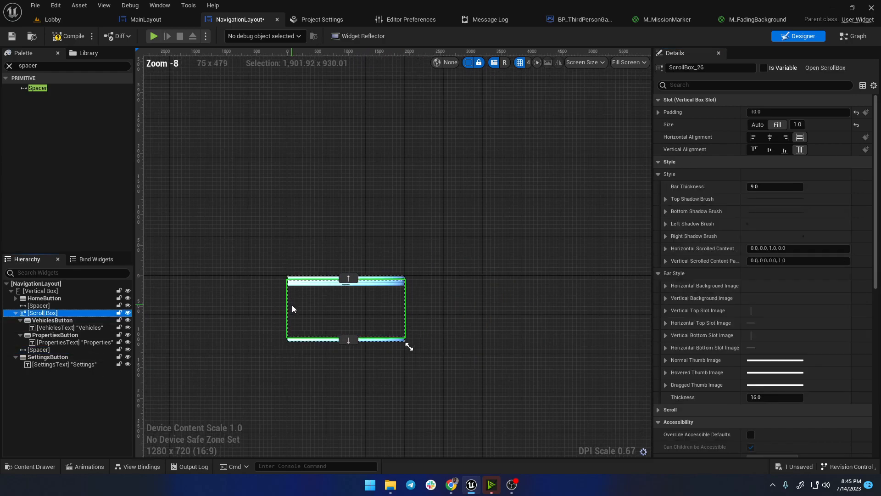
scroll(388, 307, up, 4)
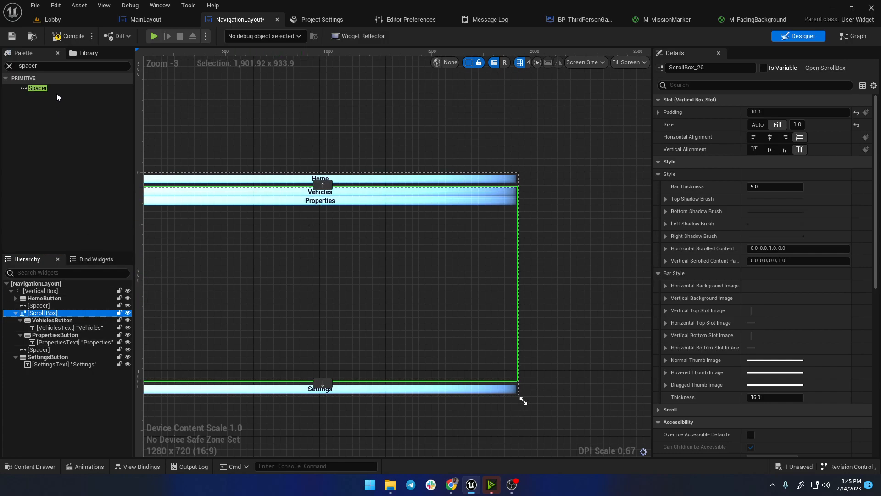
click(63, 38)
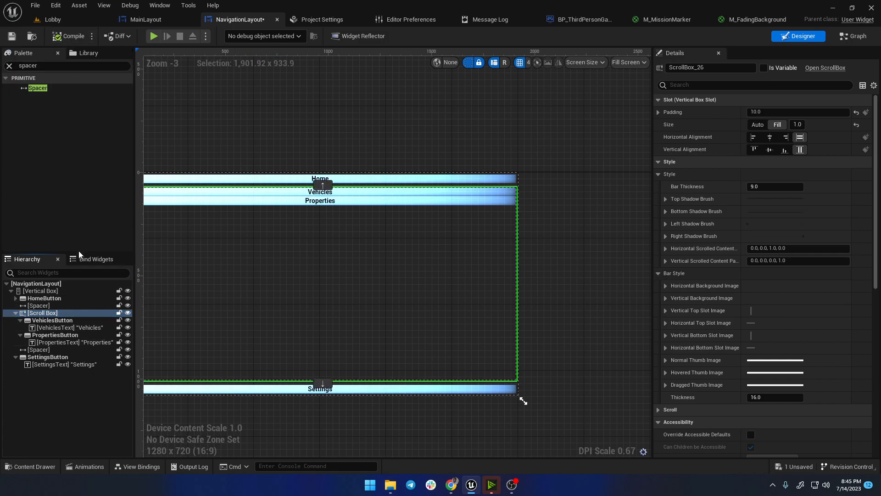
key(ctrl+s)
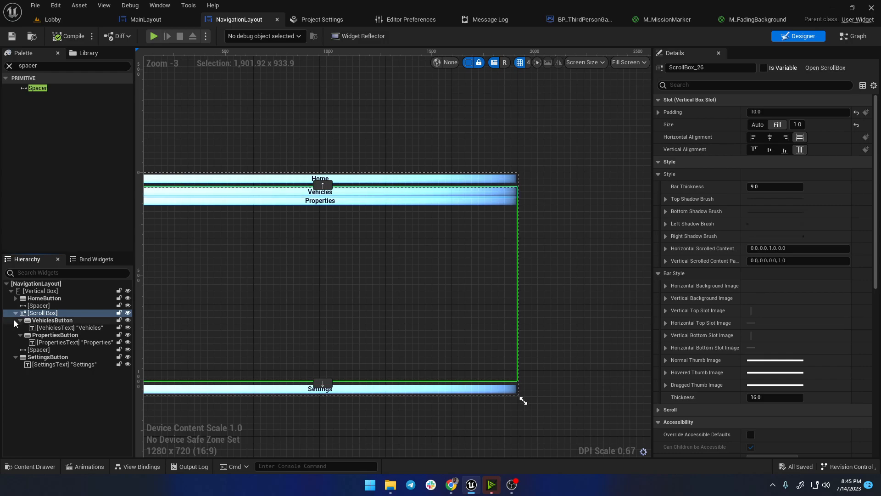
Step: Collapse VehiclesButton and PropertiesButton in the NavigationLayout hierarchy and check the sidebar's button spacing in MainLayout
click(50, 320)
click(20, 320)
click(20, 327)
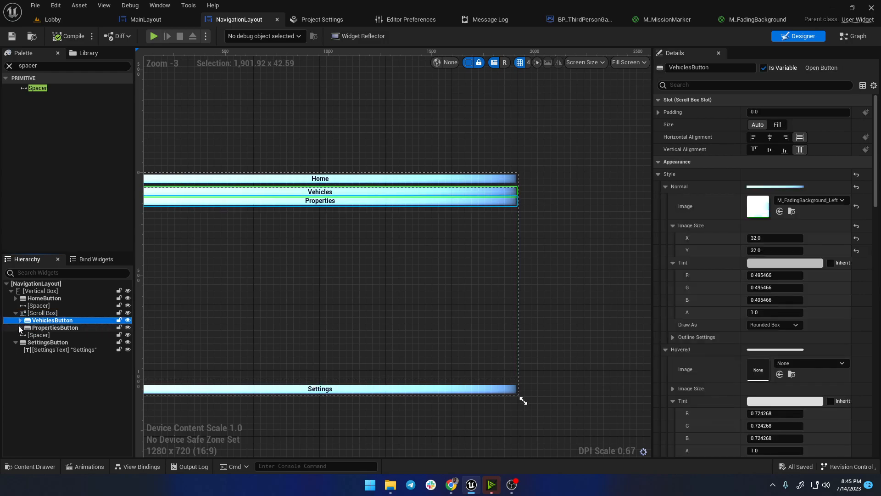
click(42, 313)
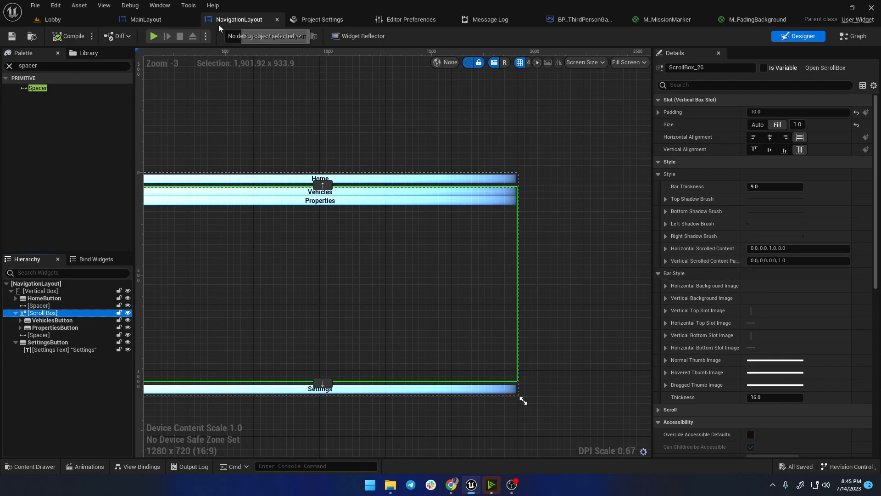
click(142, 19)
scroll(263, 156, up, 4)
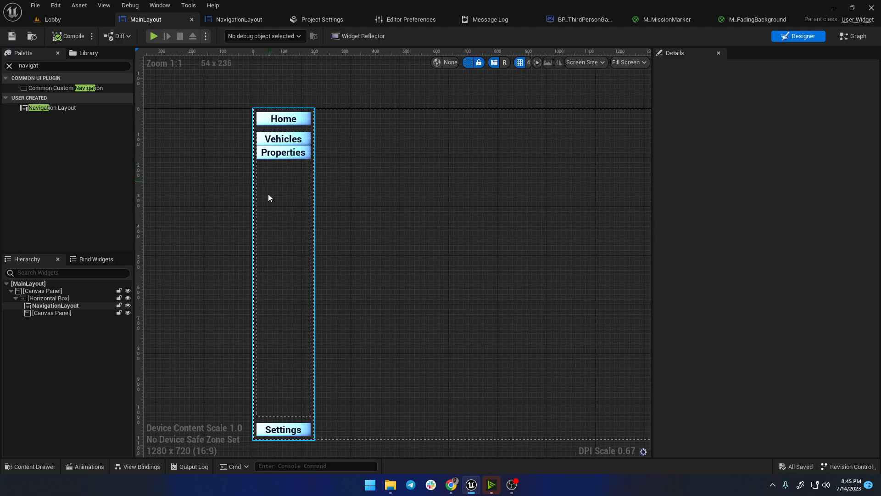
Step: In NavigationLayout, set the slot padding of VehiclesButton to 10 on all sides
click(237, 22)
click(48, 327)
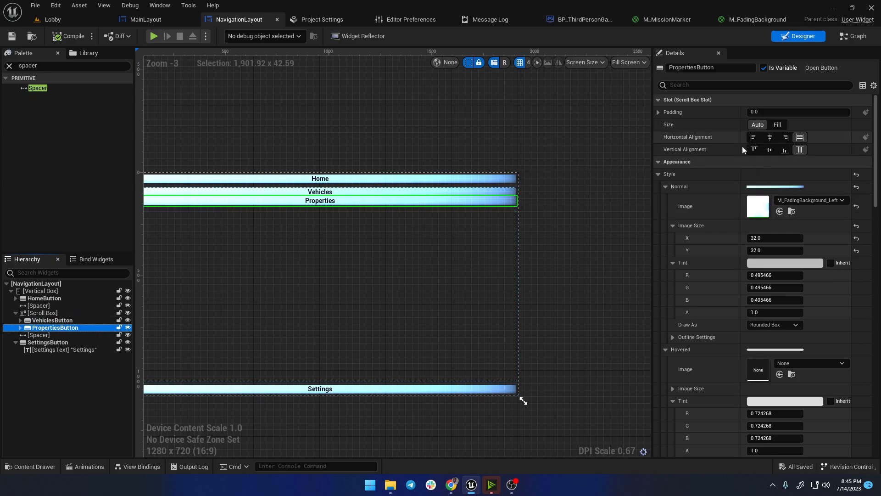
click(46, 320)
click(773, 111)
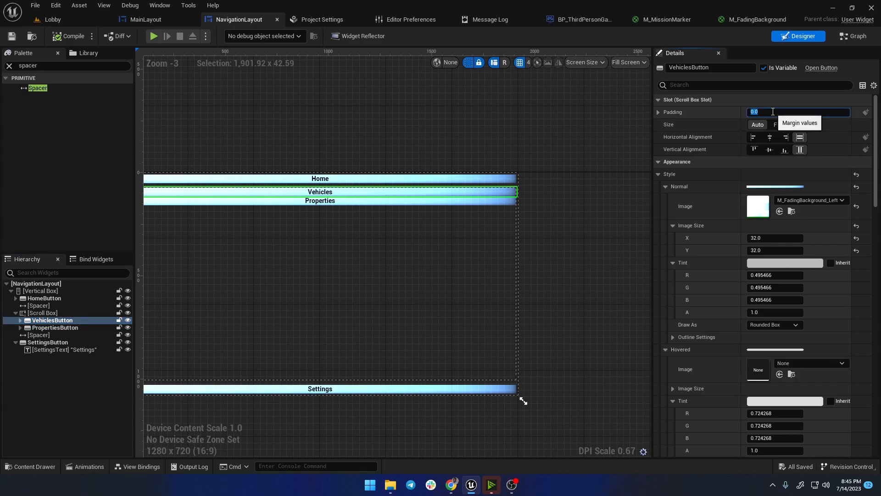
key(Return)
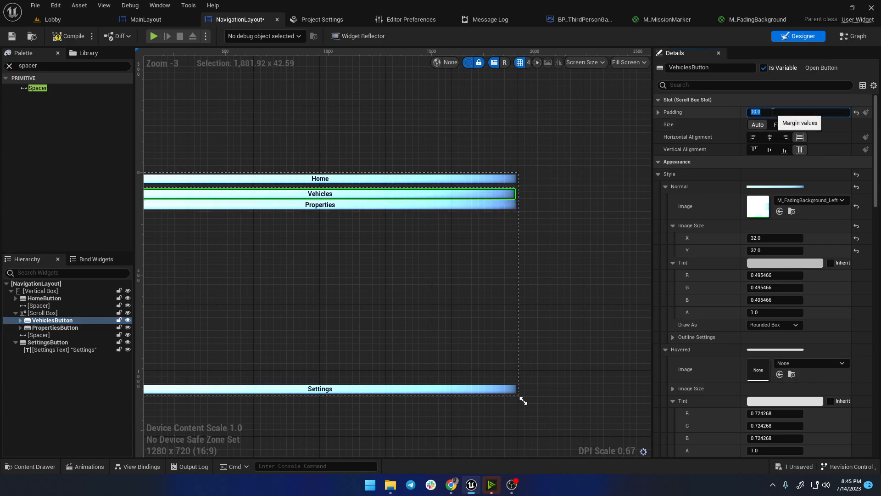
Step: Set the slot padding of PropertiesButton to 10 on all sides, and compile and save NavigationLayout
click(48, 327)
click(770, 113)
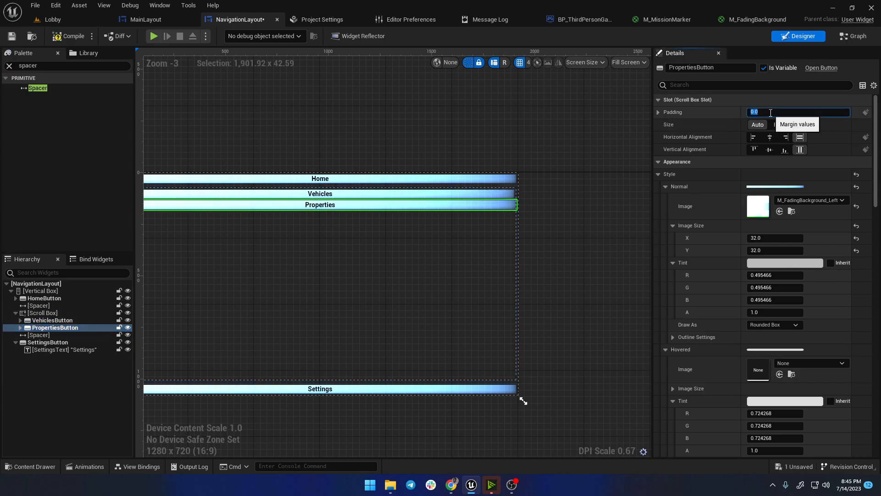
text(10)
key(Return)
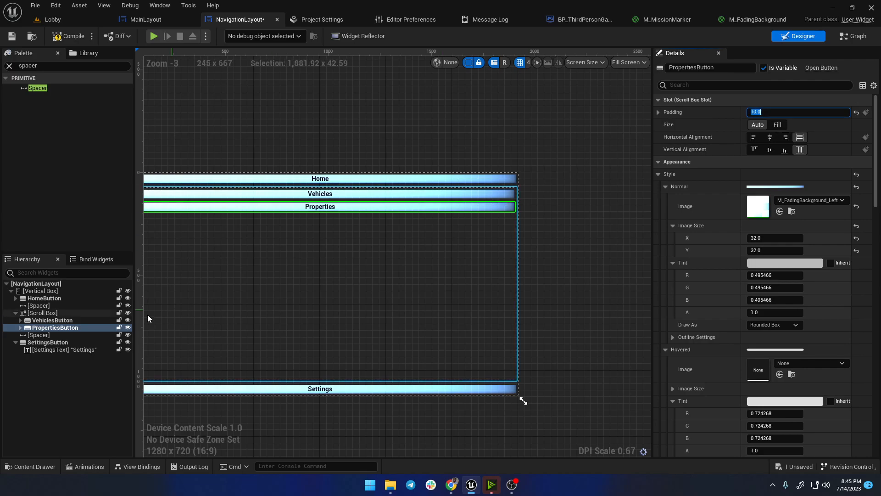
click(30, 343)
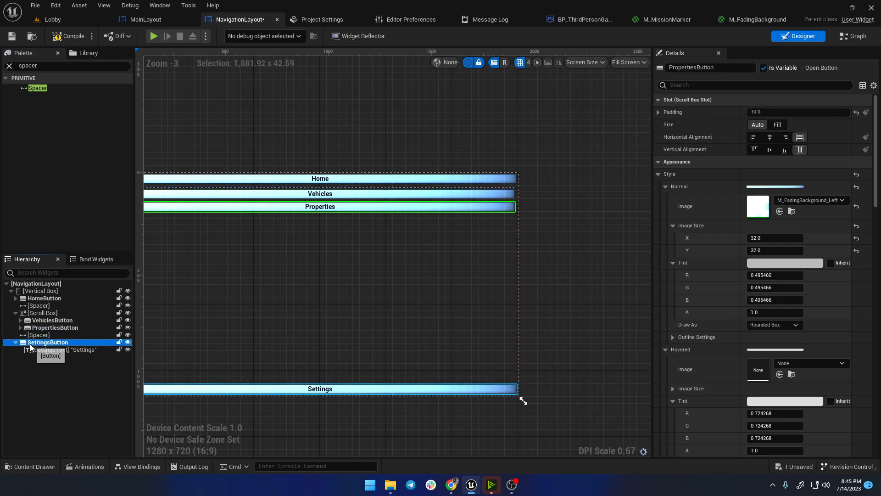
click(39, 299)
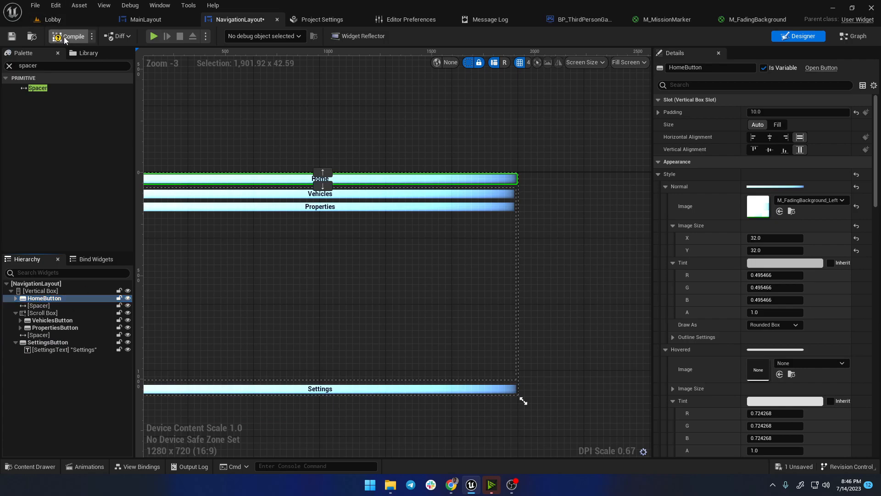
key(ctrl+s)
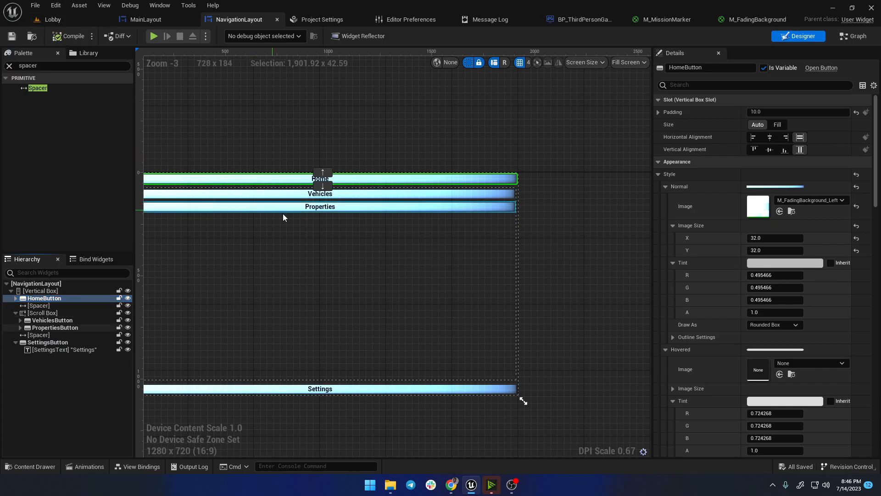
Step: Examine in MainLayout how the padded Vehicles and Properties buttons line up with the Home and Settings buttons
click(144, 20)
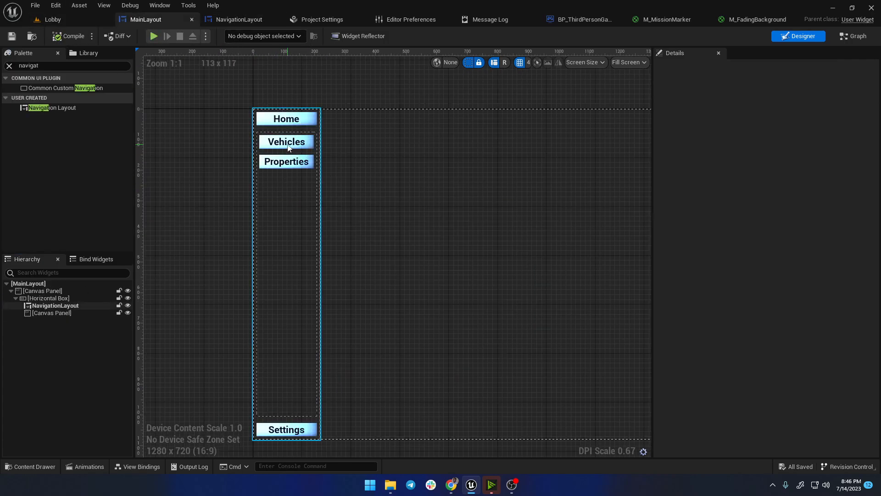
click(292, 167)
scroll(301, 216, down, 6)
scroll(272, 335, up, 5)
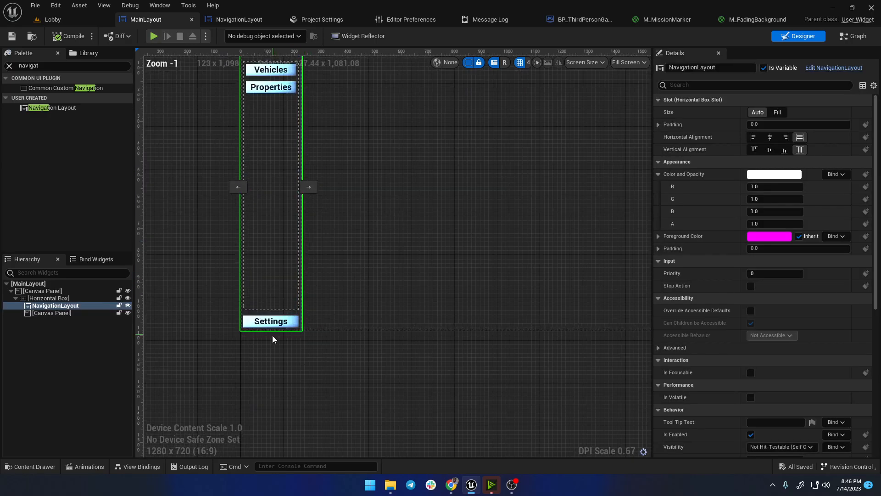
scroll(285, 237, up, 5)
scroll(284, 216, down, 5)
right_drag(341, 235, 342, 336)
scroll(260, 202, up, 5)
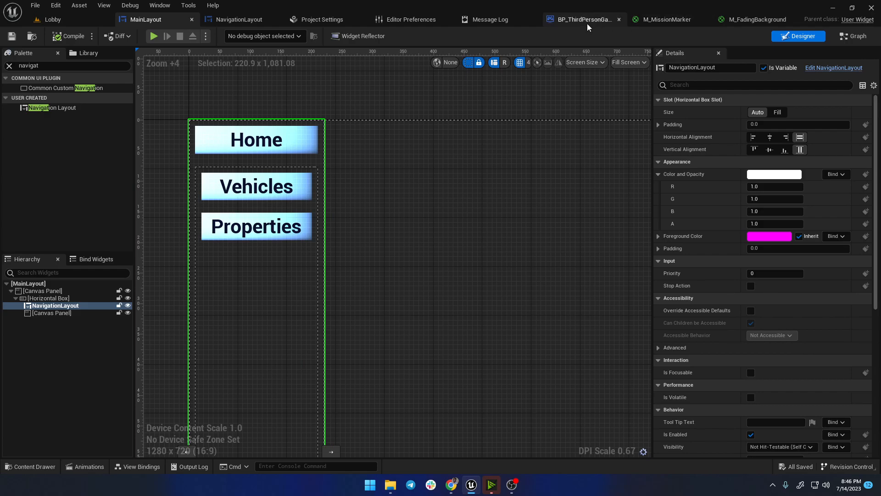
Step: In NavigationLayout, set the left and right padding of VehiclesButton to 0
click(229, 22)
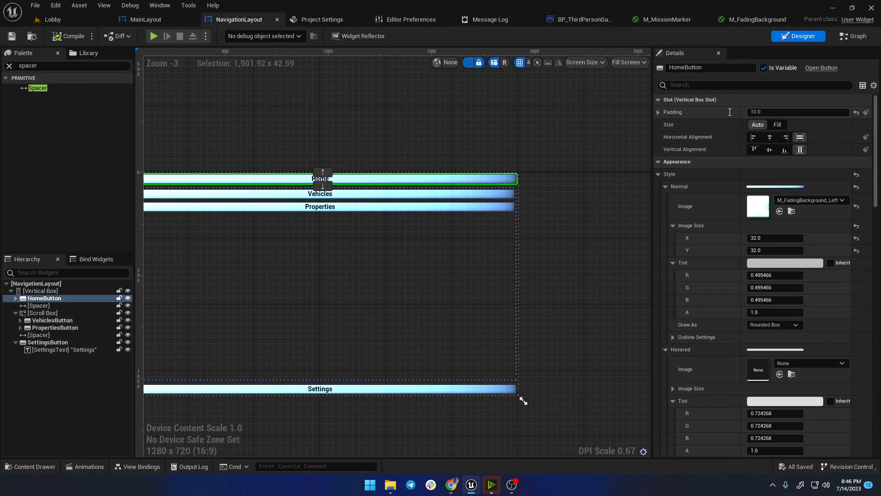
click(659, 113)
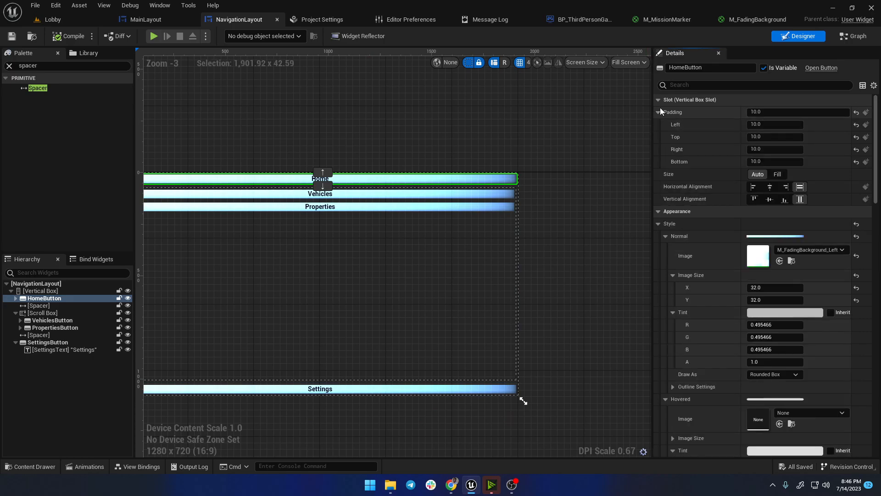
click(41, 321)
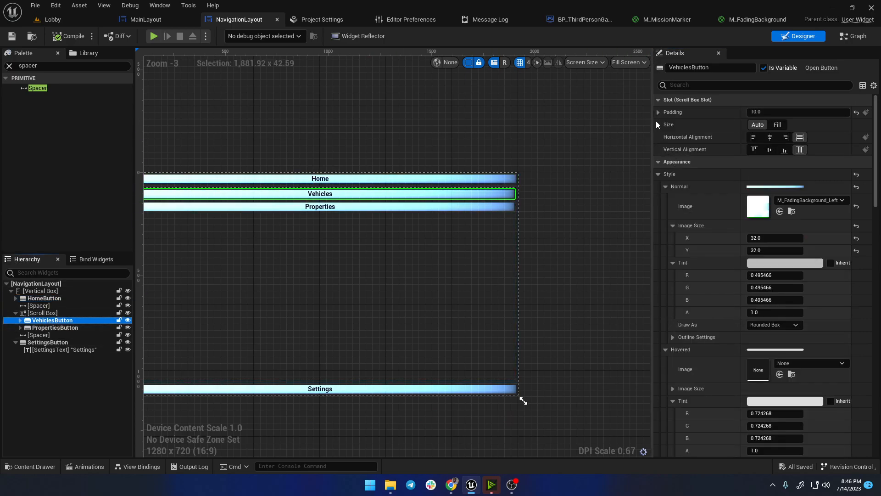
click(658, 114)
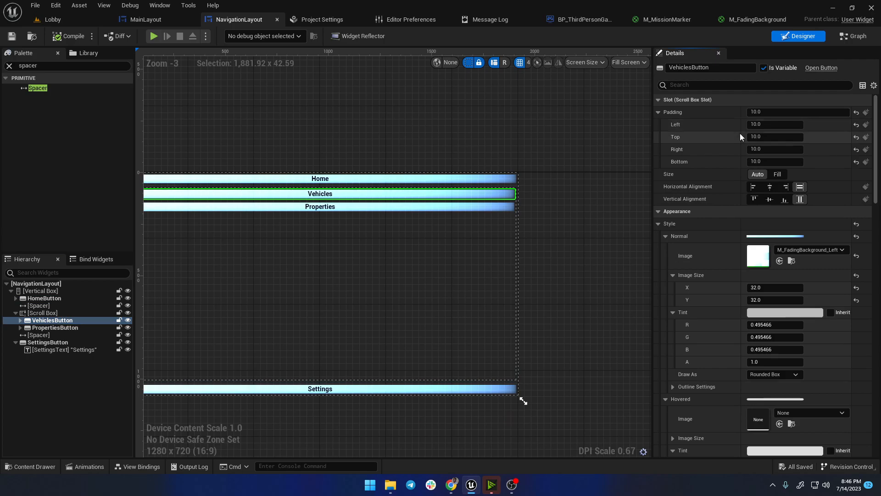
text(0)
click(767, 124)
text(0)
key(Return)
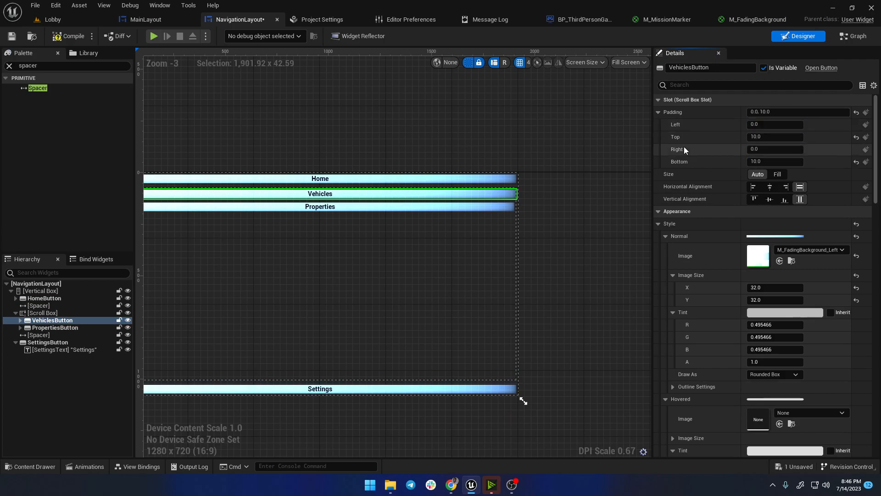
Step: Set the left and right padding of PropertiesButton to 0 and compile NavigationLayout
click(52, 328)
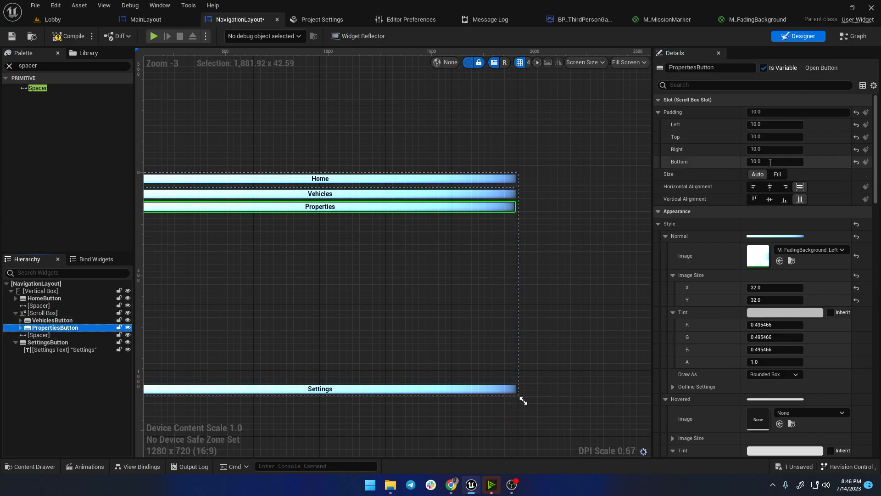
click(749, 149)
text(0)
click(755, 125)
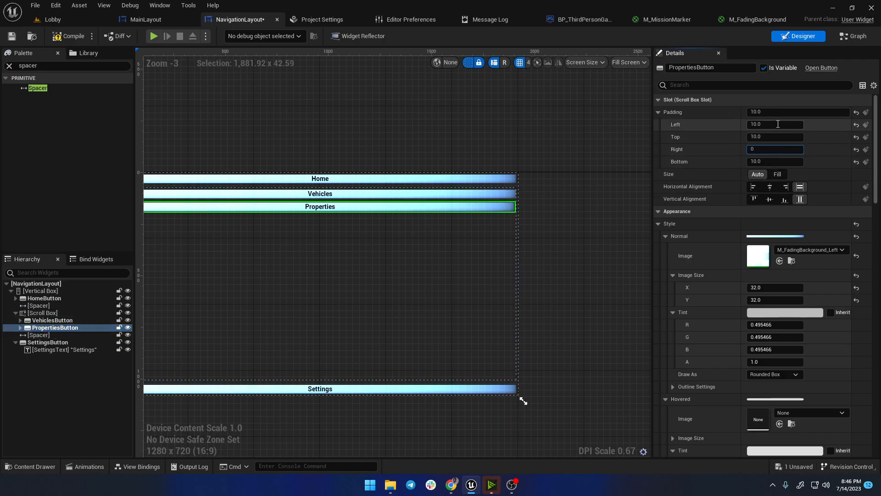
click(314, 95)
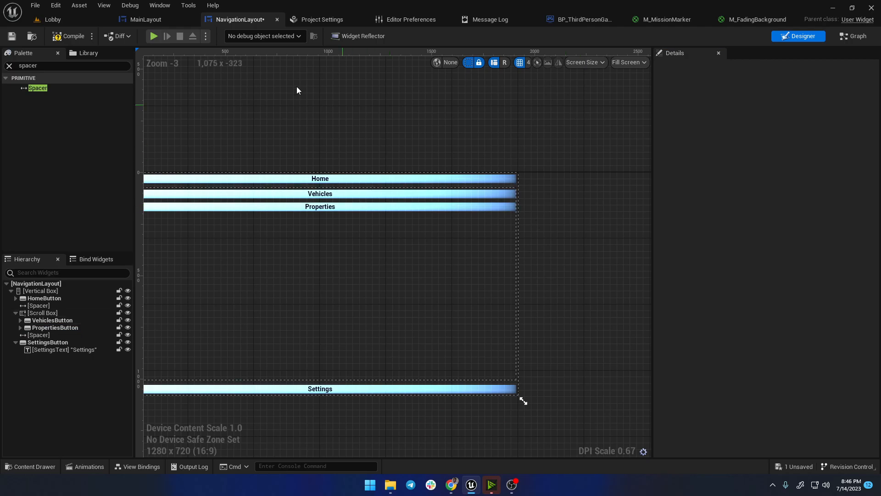
click(79, 37)
Step: Save the changes from MainLayout and inspect the sidebar's button alignment beside the selected content Canvas Panel
click(133, 19)
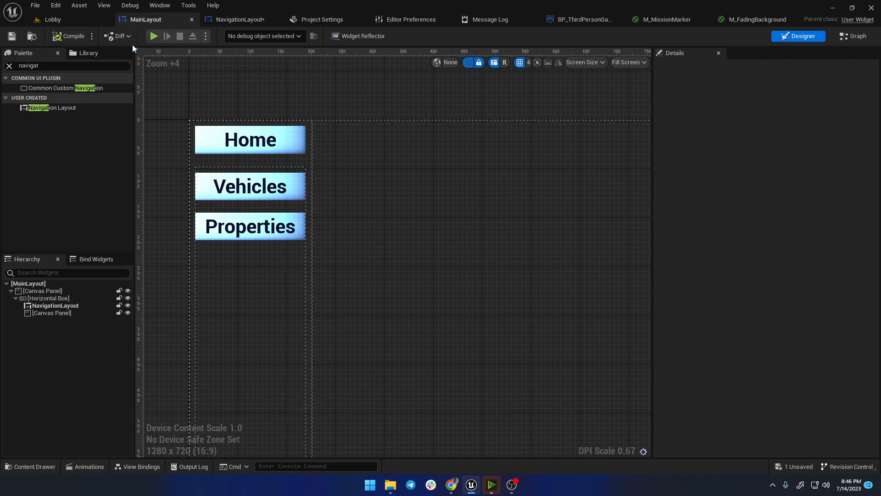
scroll(193, 166, up, 5)
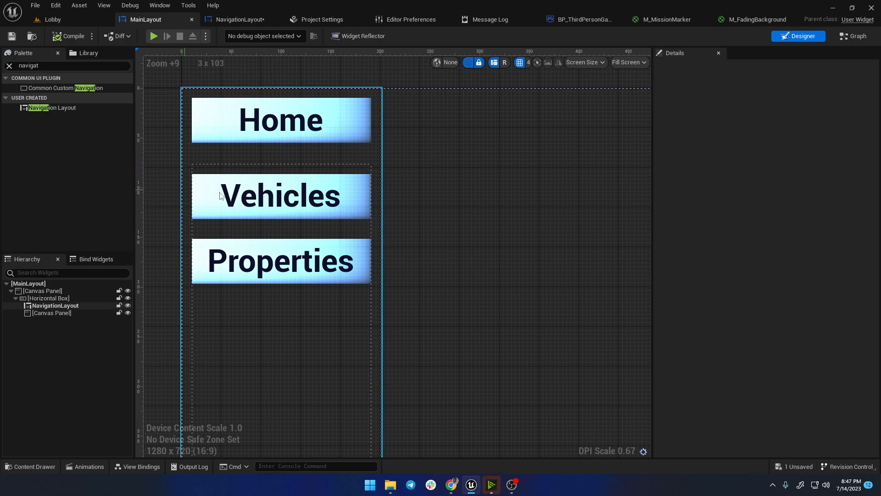
click(407, 167)
click(12, 36)
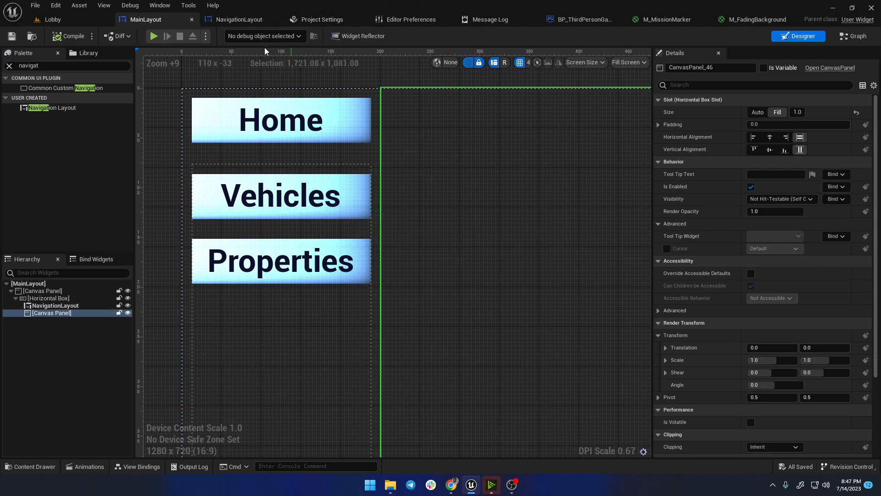
scroll(303, 184, down, 6)
right_drag(404, 326, 390, 295)
scroll(253, 212, down, 3)
scroll(253, 212, down, 3)
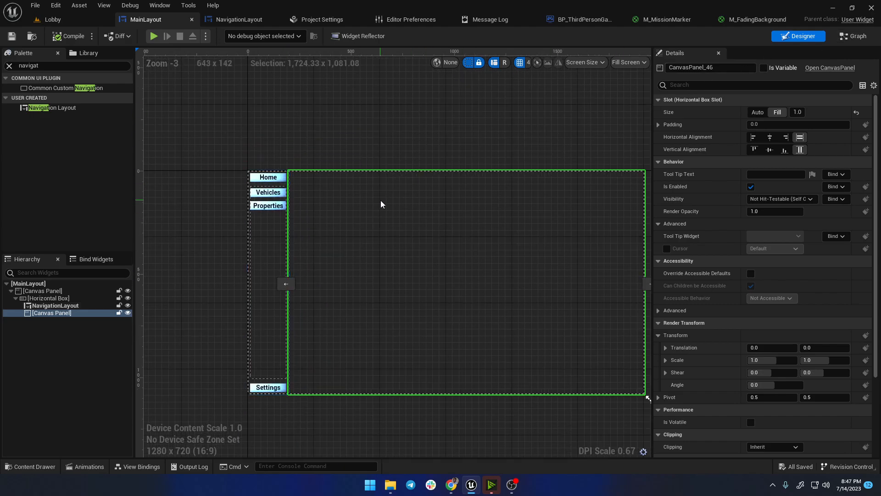
click(31, 467)
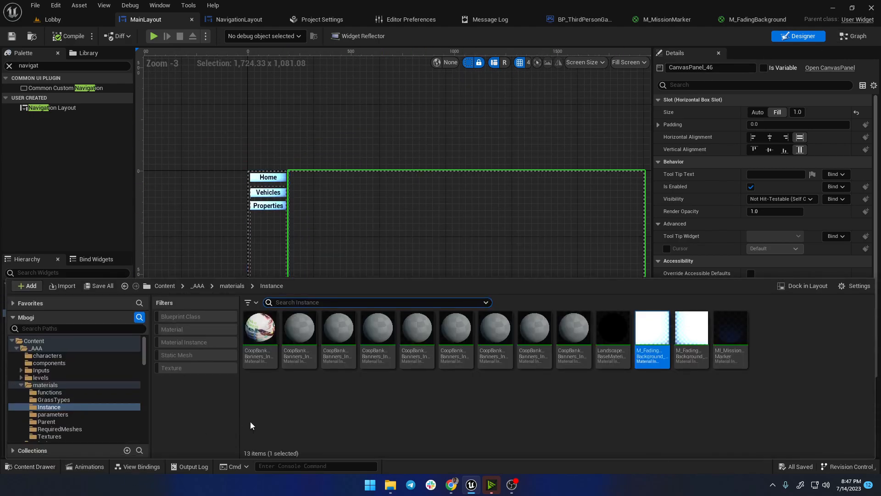
click(186, 168)
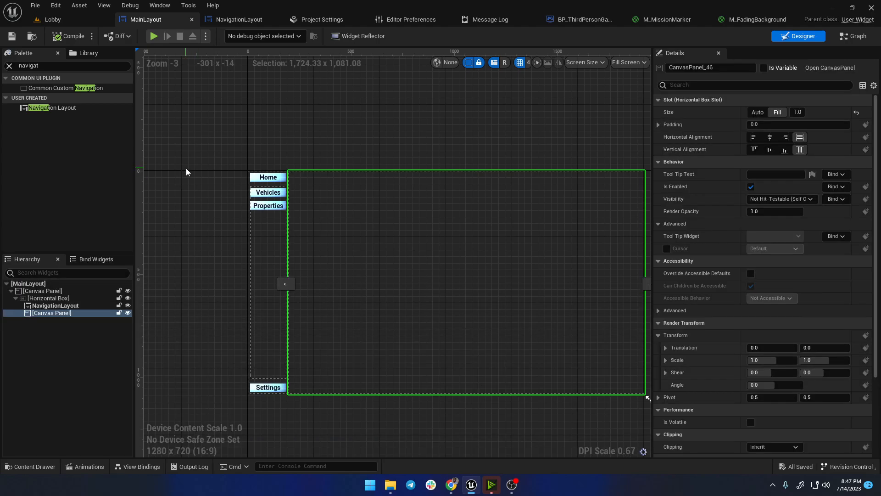
Step: Create a User Widget blueprint named PropertiesLayout in the ui folder
key(ctrl+b)
click(356, 370)
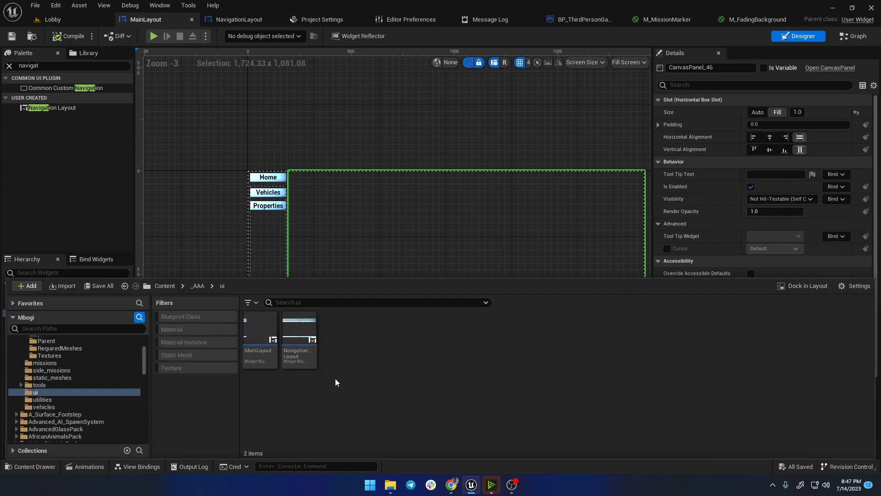
right_click(336, 381)
mouse_move(362, 364)
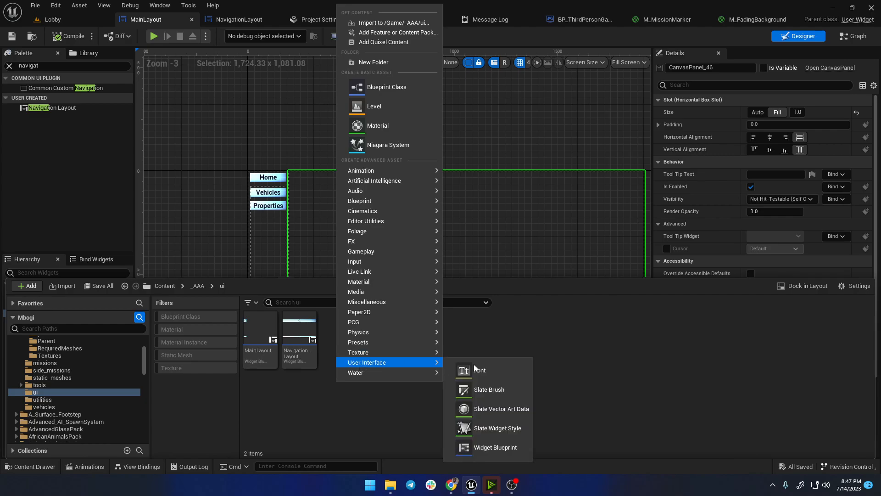
click(479, 446)
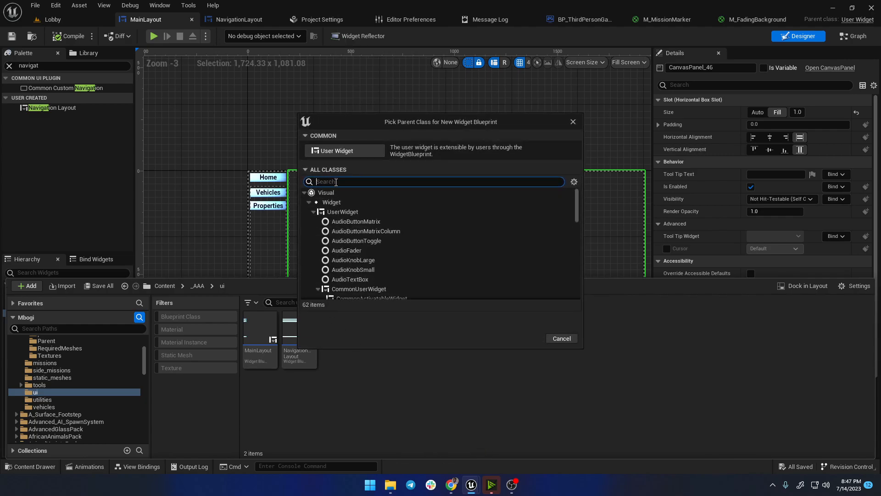
text(PropertiesLayout)
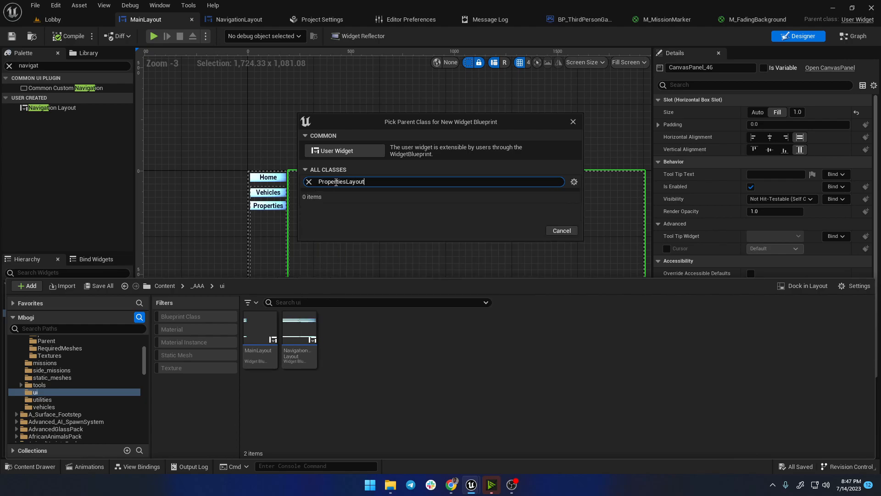
key(BackSpace)
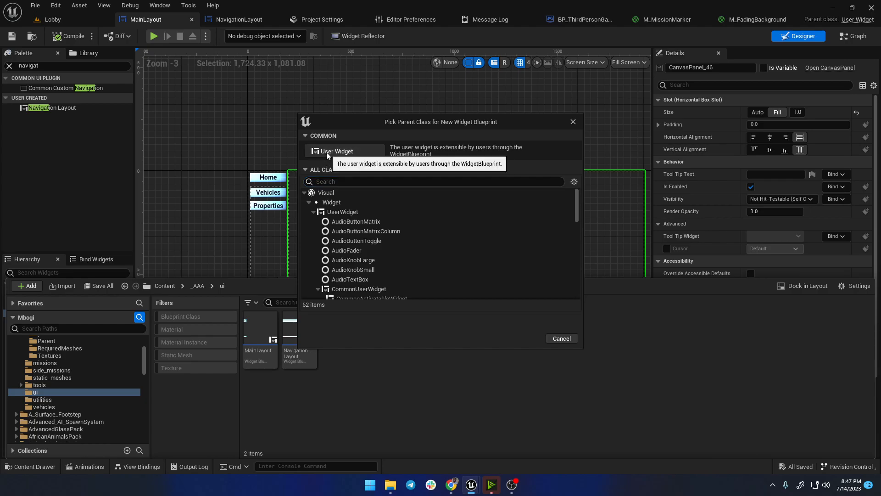
click(334, 151)
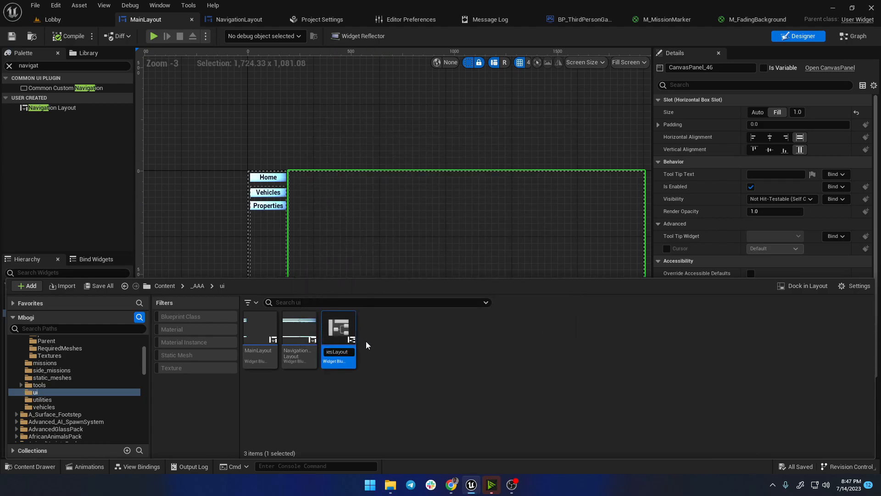
key(Return)
Step: Create another User Widget blueprint in the ui folder, named VehiclesLayout
right_click(389, 409)
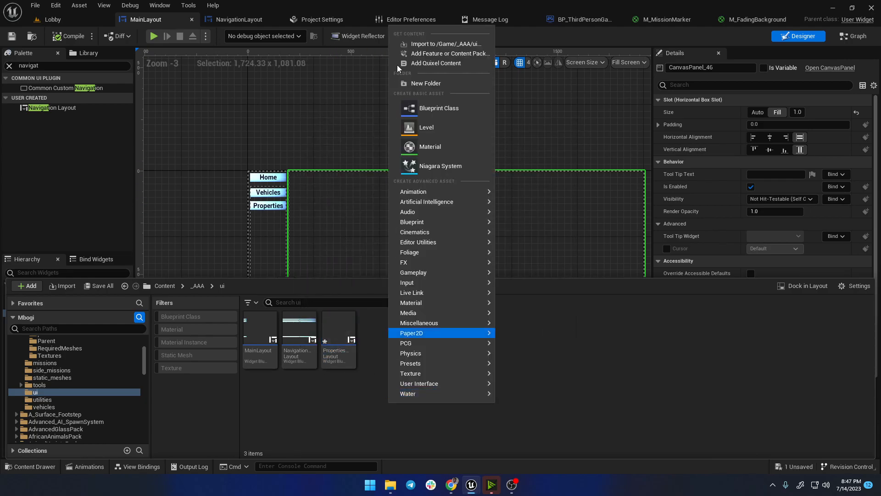
mouse_move(441, 383)
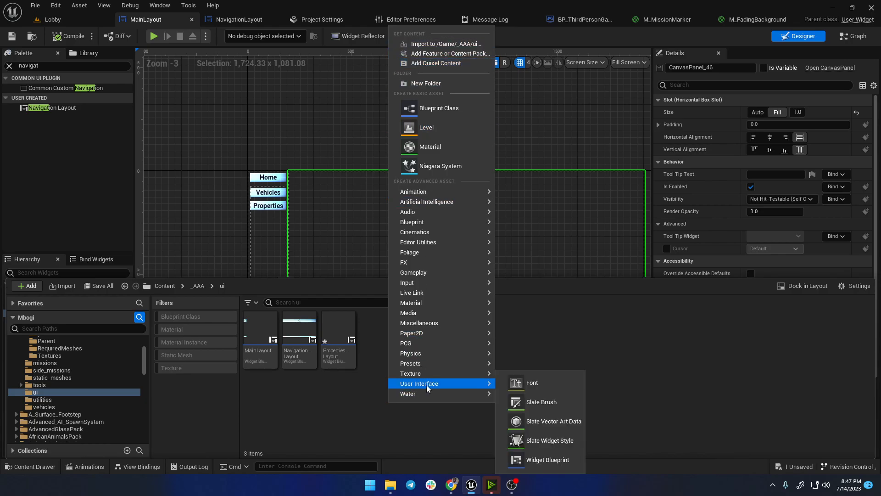
click(533, 460)
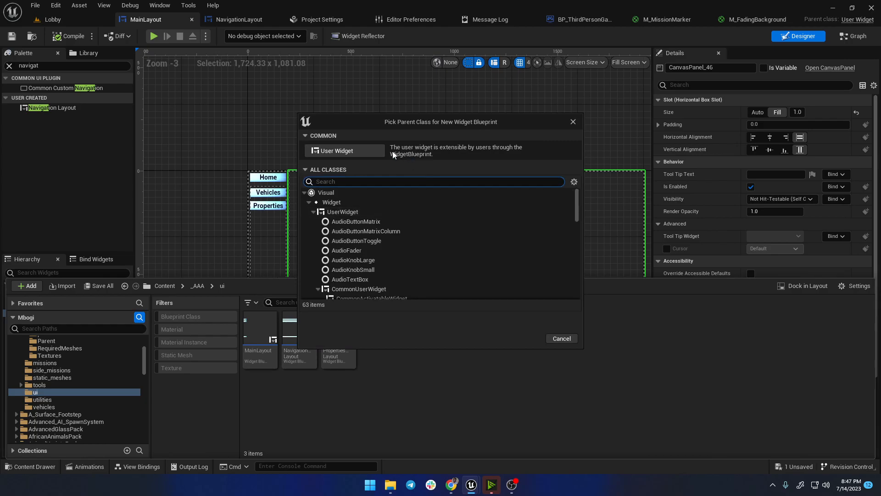
click(324, 152)
text(Veh)
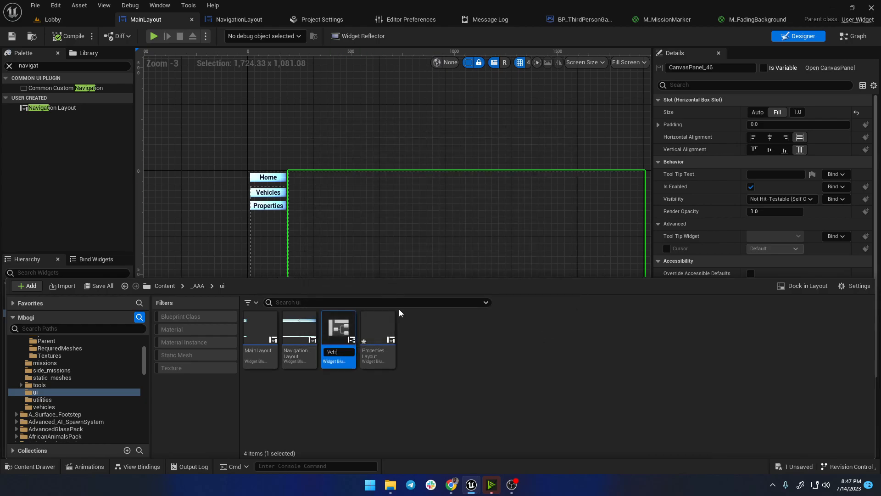
text(iclesLayout)
key(Return)
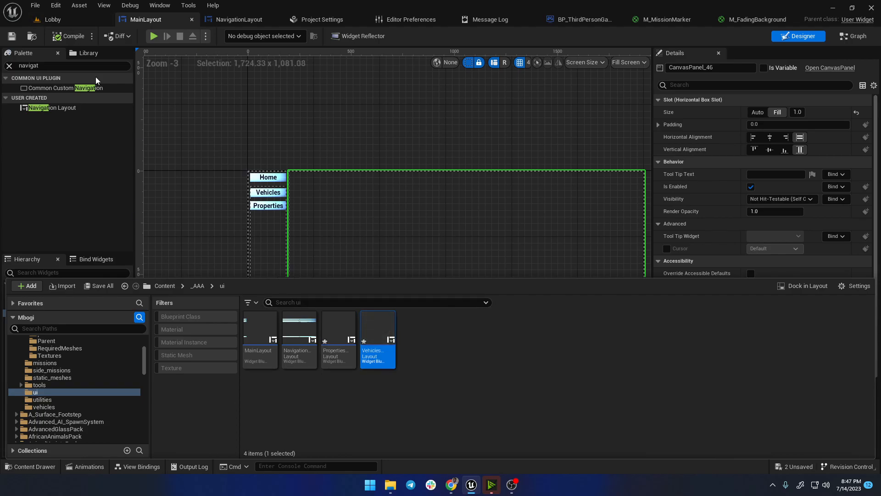
Step: Create a third User Widget blueprint named SettingsLayout in the ui folder and save the new assets
right_click(390, 390)
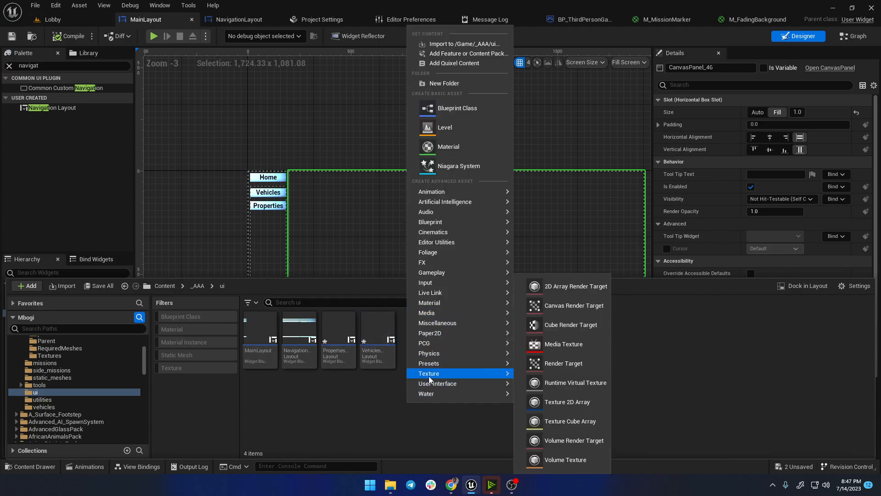
mouse_move(434, 275)
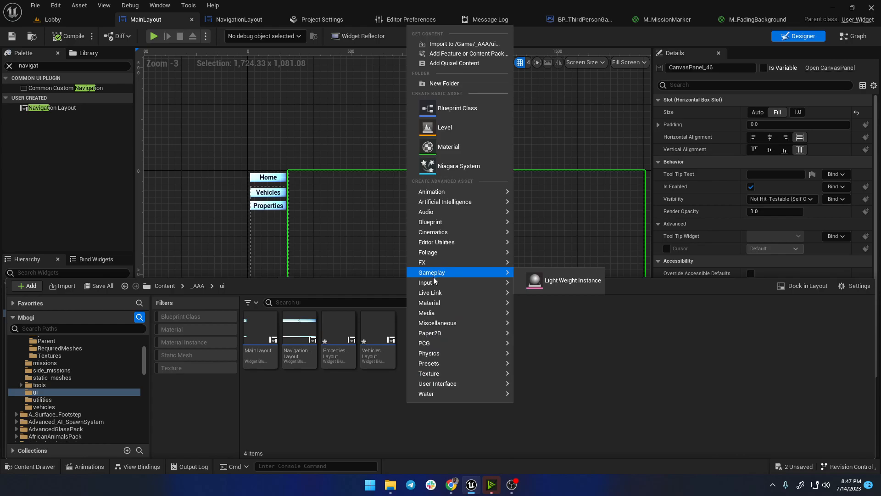
mouse_move(440, 388)
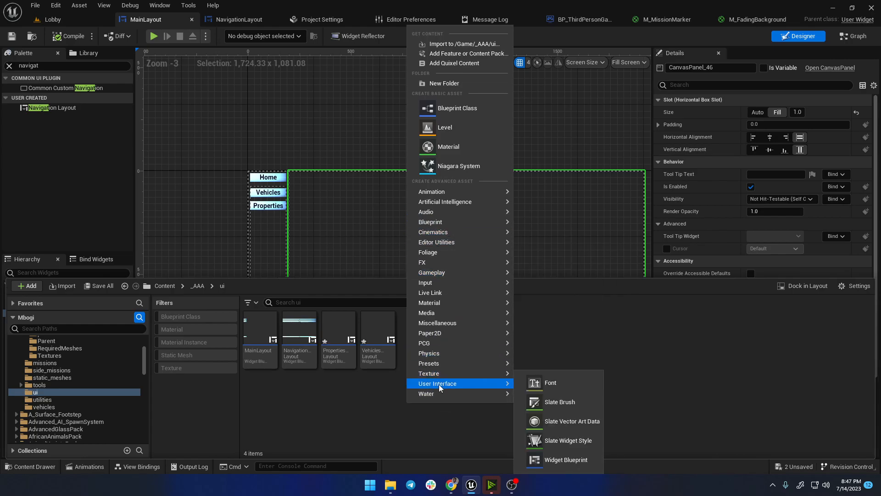
click(555, 460)
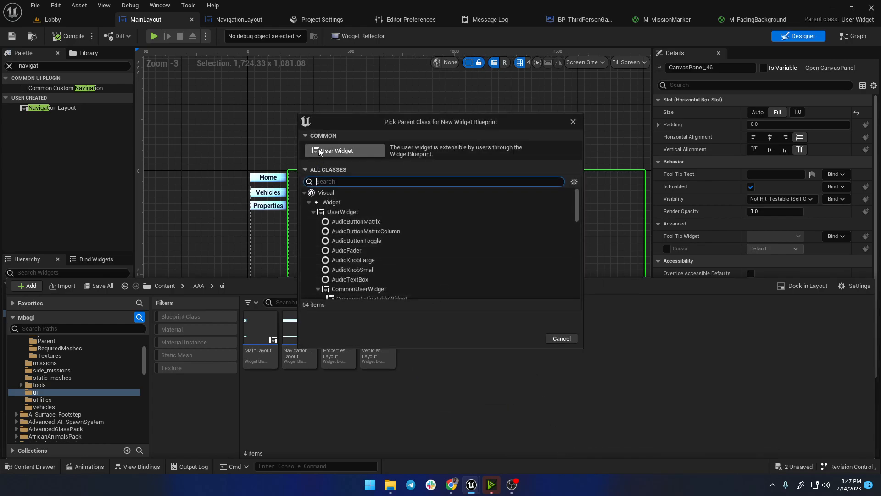
click(337, 151)
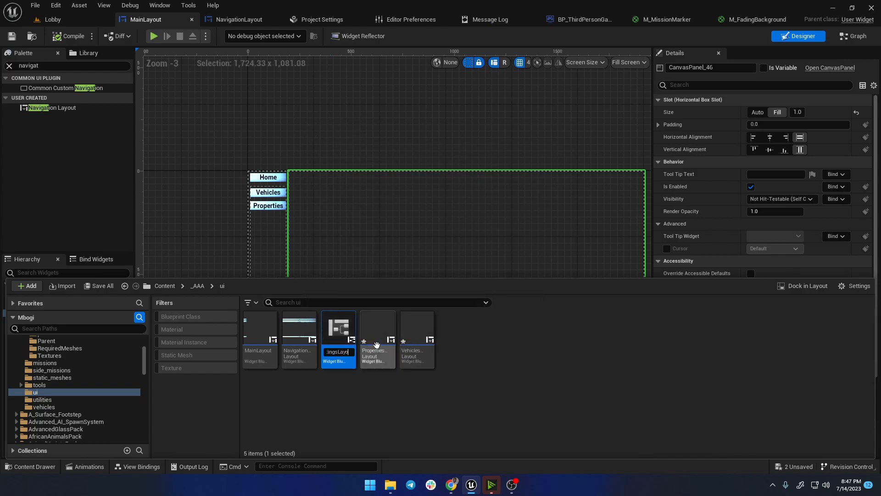
text(SettingsLayout)
key(Return)
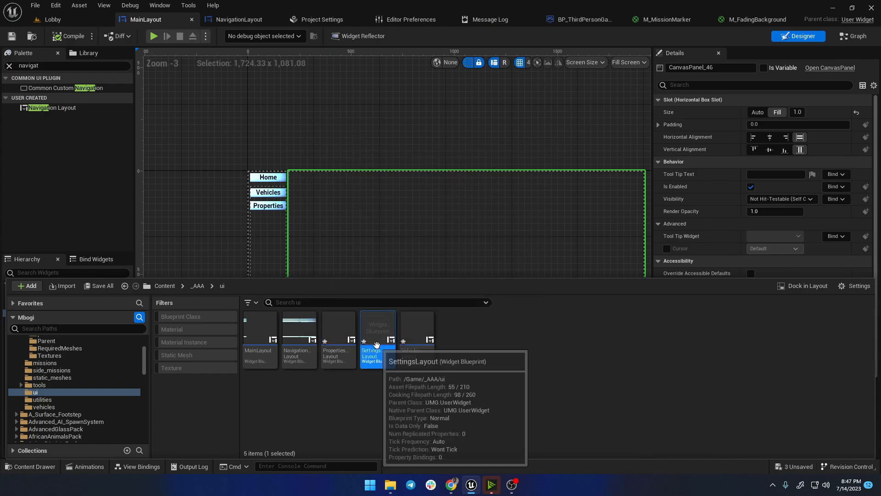
click(13, 36)
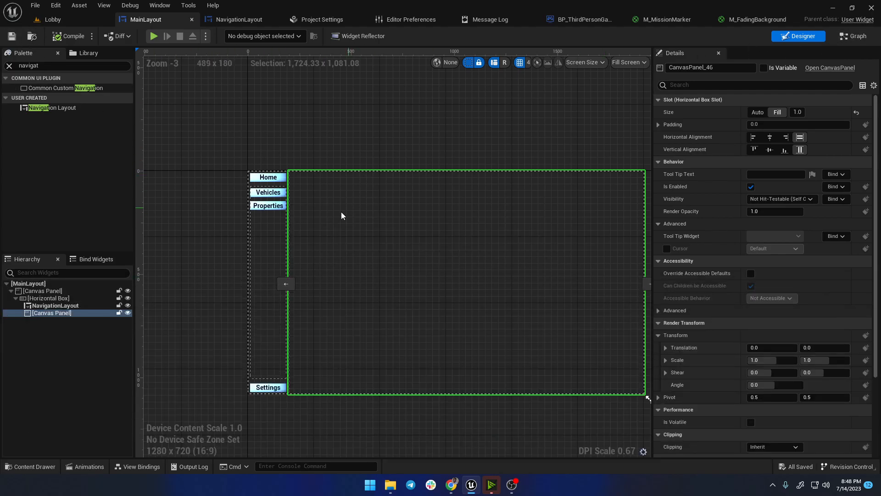
Step: Rename the content Canvas Panel beside NavigationLayout in MainLayout to DynamicLayouts, then compile and save the widget
click(52, 313)
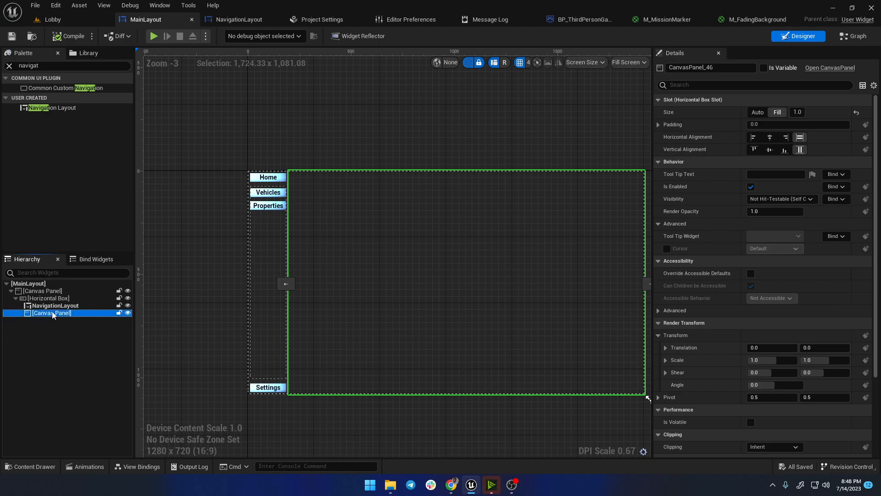
double_click(53, 314)
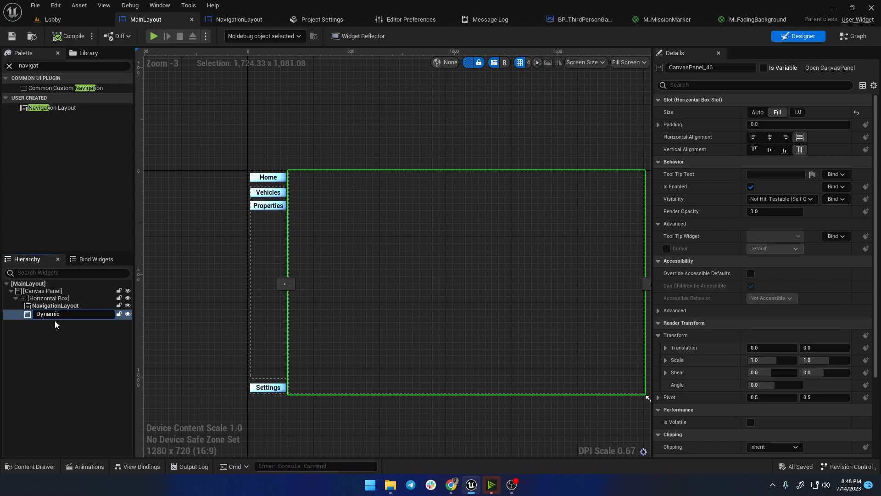
text(DynamicLayouts)
key(Return)
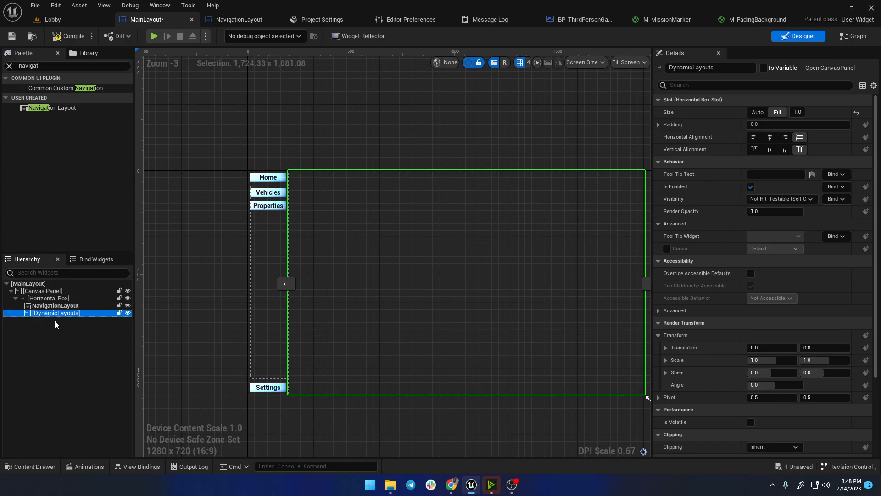
click(61, 37)
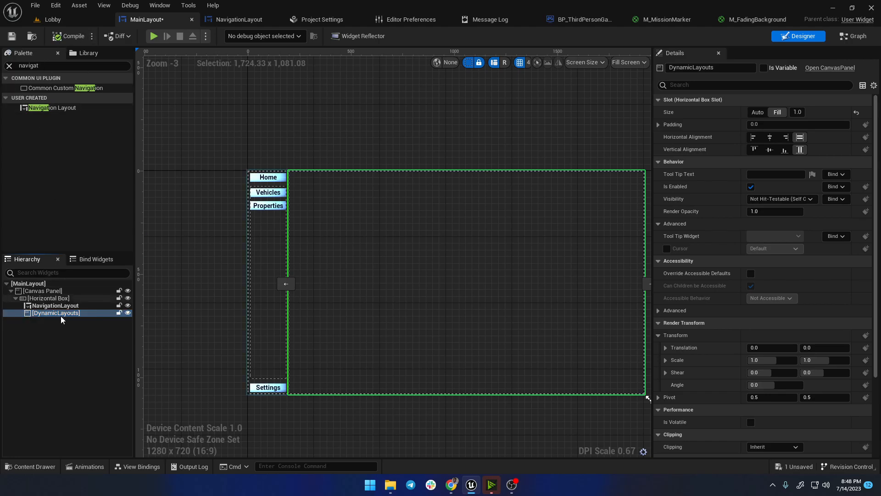
Step: Open PropertiesLayout and add a Text widget as its root that reads "Properties"
click(22, 472)
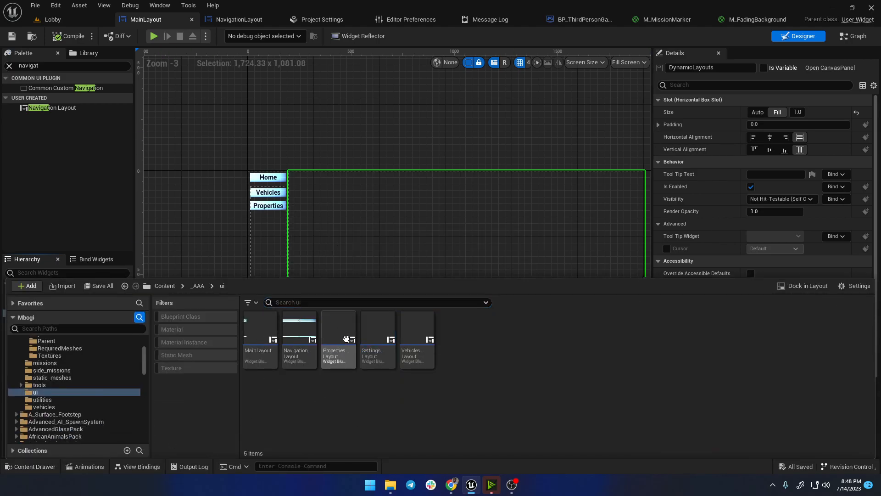
double_click(346, 340)
click(26, 66)
text(xt)
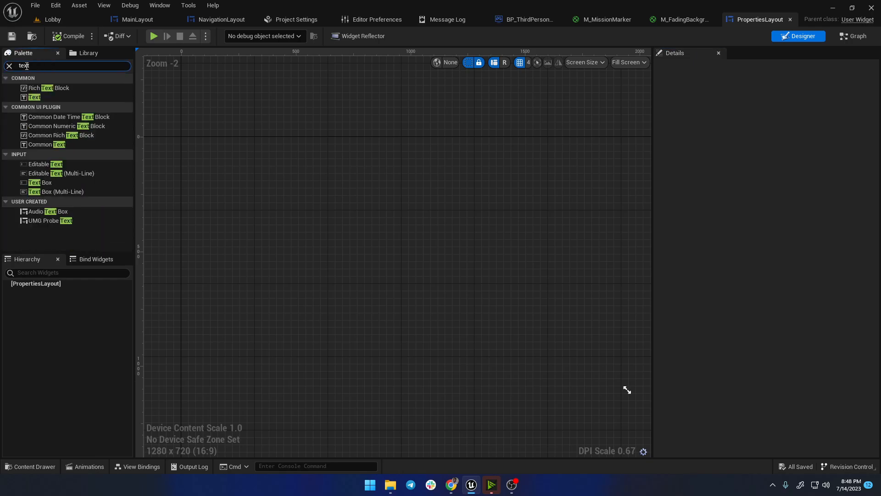
drag(39, 97, 42, 285)
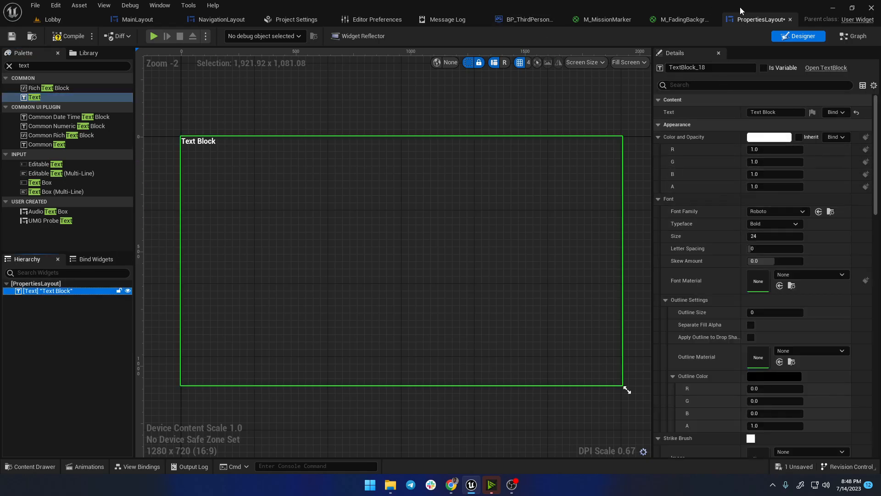
click(783, 114)
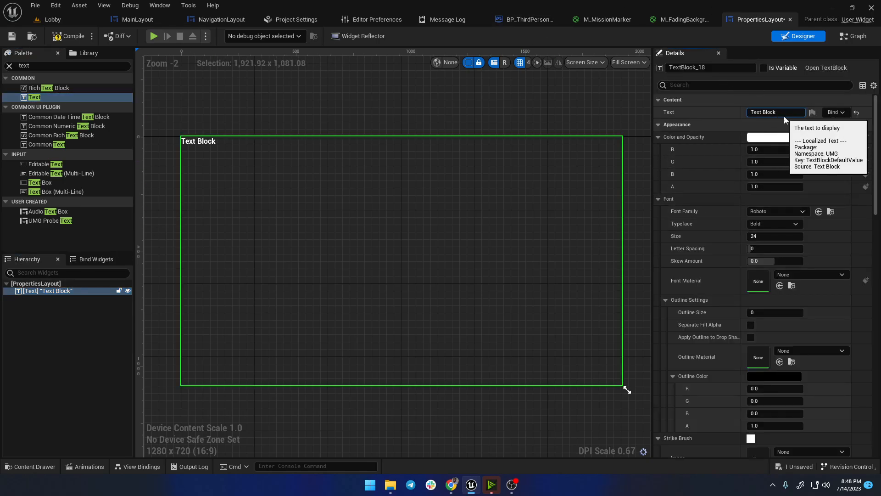
text(Properties)
key(Return)
Step: Open SettingsLayout and add a Text widget as its root that reads "Settings"
click(24, 469)
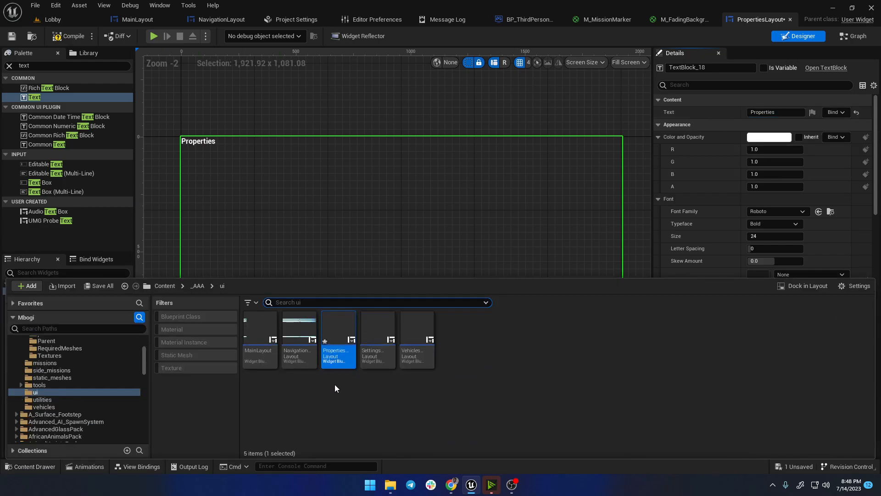
double_click(377, 324)
click(33, 65)
text(text)
drag(41, 97, 43, 298)
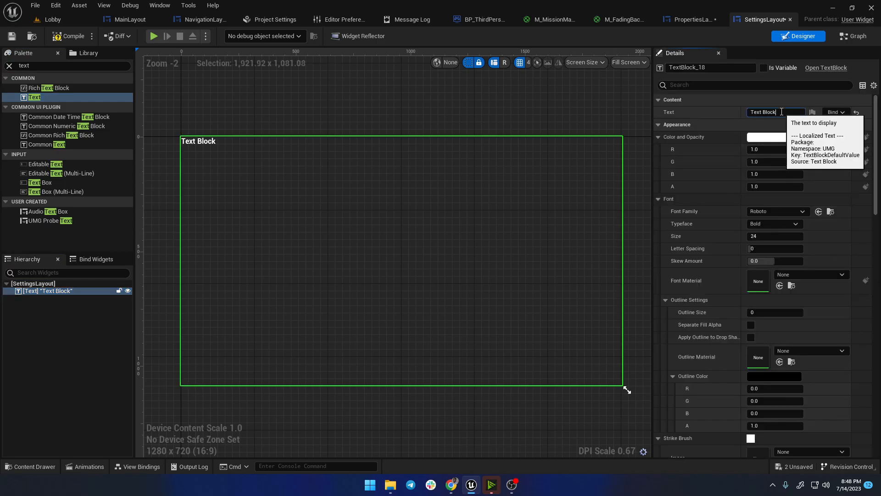
click(781, 112)
text(Settings)
key(Return)
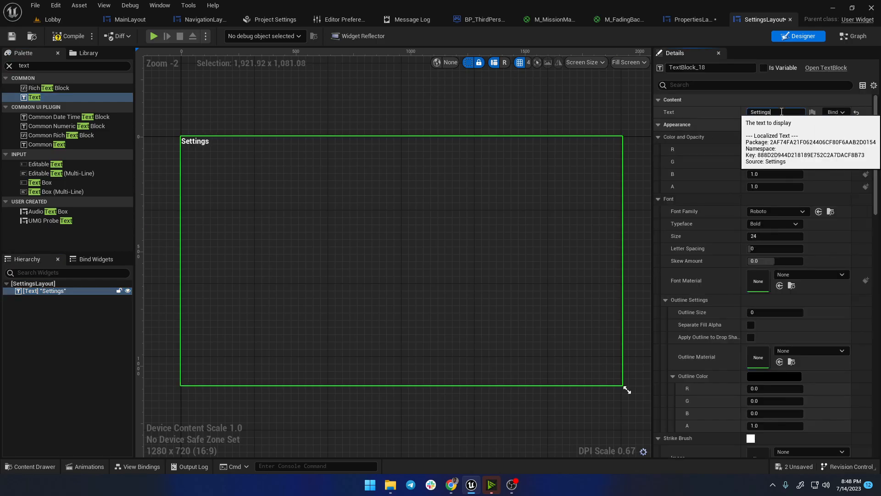
Step: Open VehiclesLayout, add a Text widget as its root that reads "Vehicles", and save the widget
click(35, 466)
double_click(419, 341)
click(41, 65)
text(text)
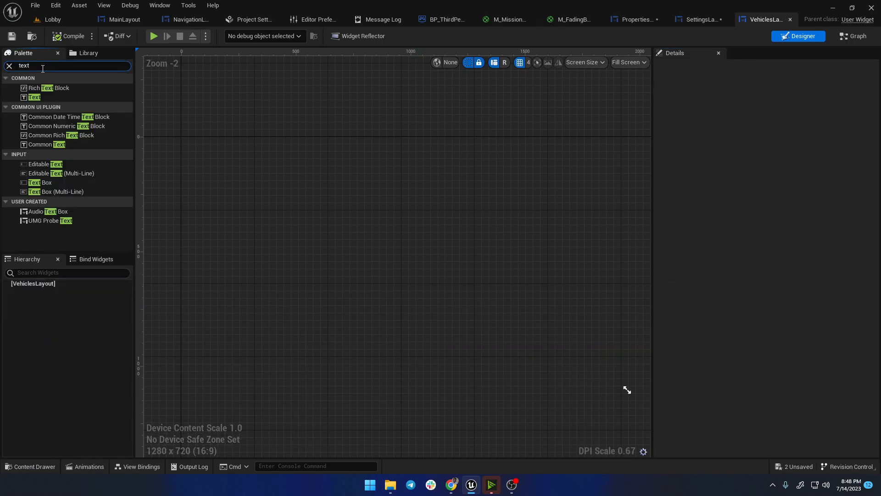
drag(34, 97, 43, 285)
click(43, 290)
click(772, 112)
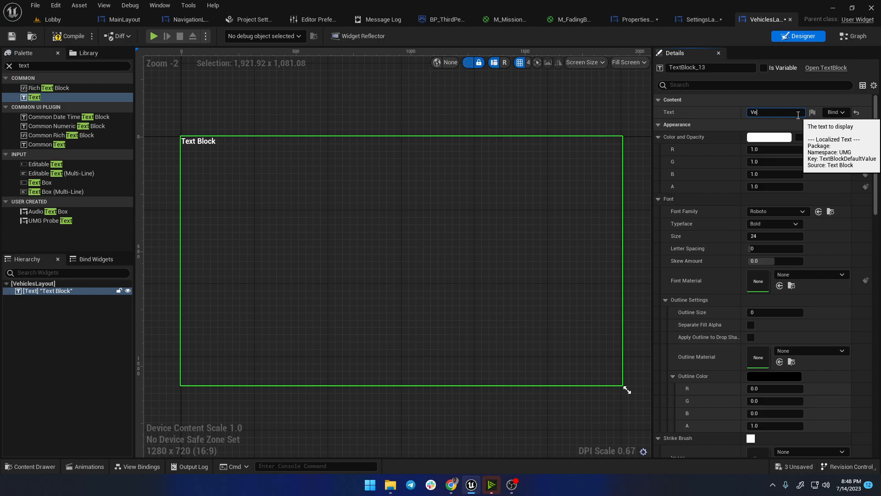
text(Vehicles)
key(Return)
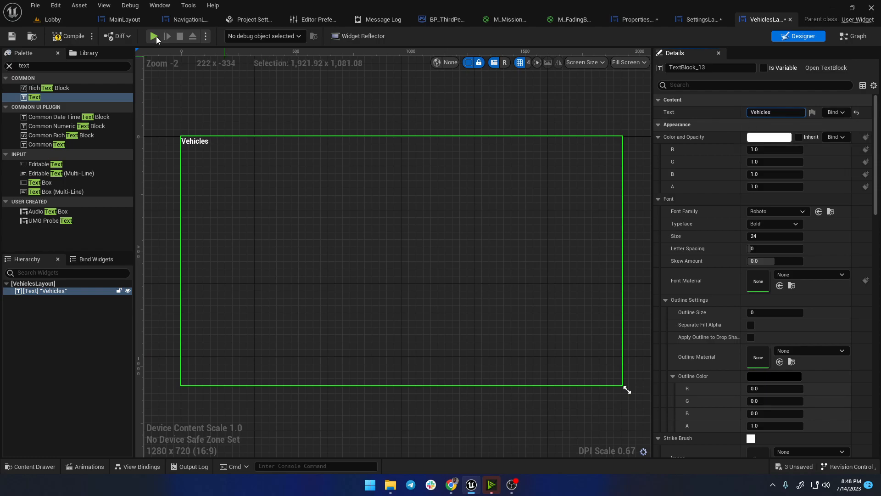
click(12, 38)
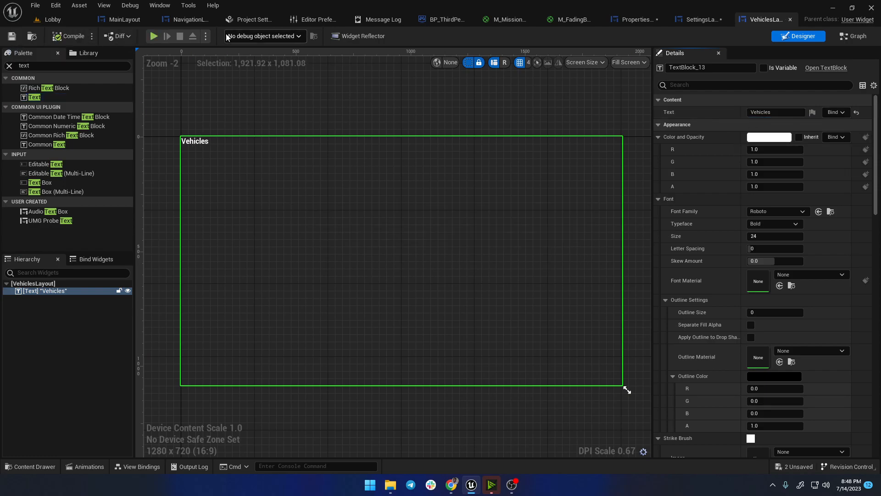
Step: Return to MainLayout and close the open Project Settings page
click(117, 21)
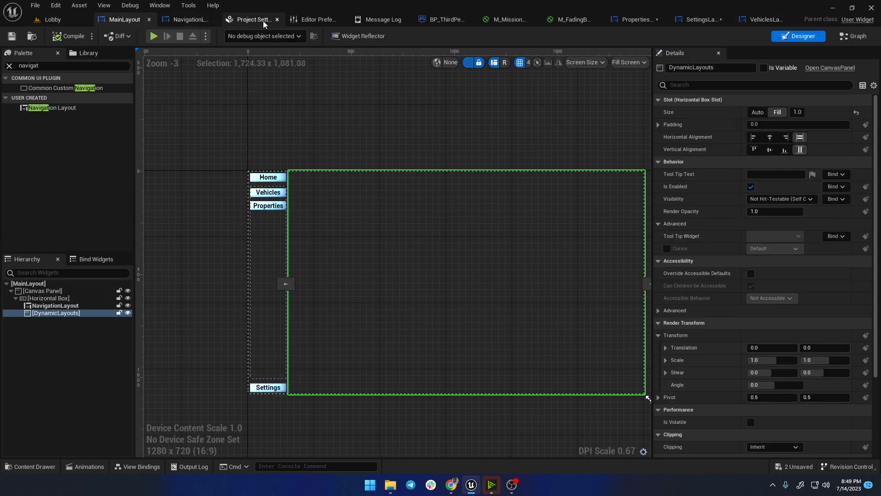
click(277, 20)
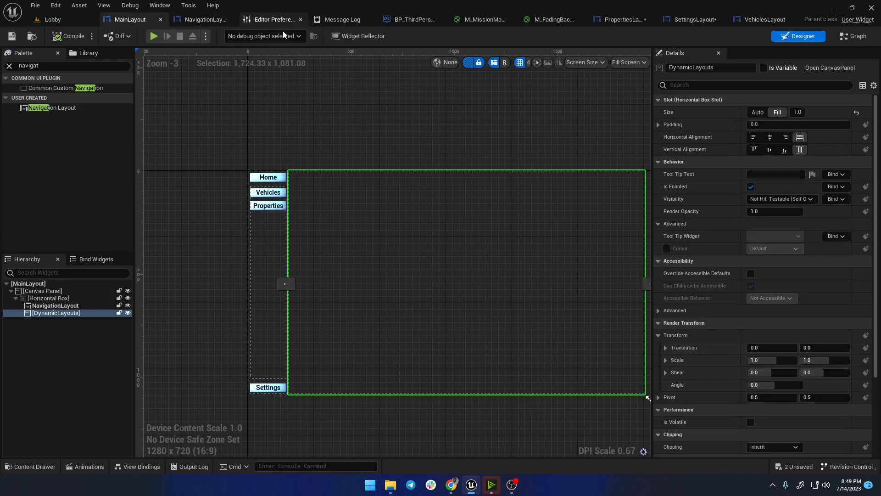
Step: Close the Editor Preferences, Message Log, third-person game blueprint and M_MissionMarker editors
click(301, 19)
click(315, 20)
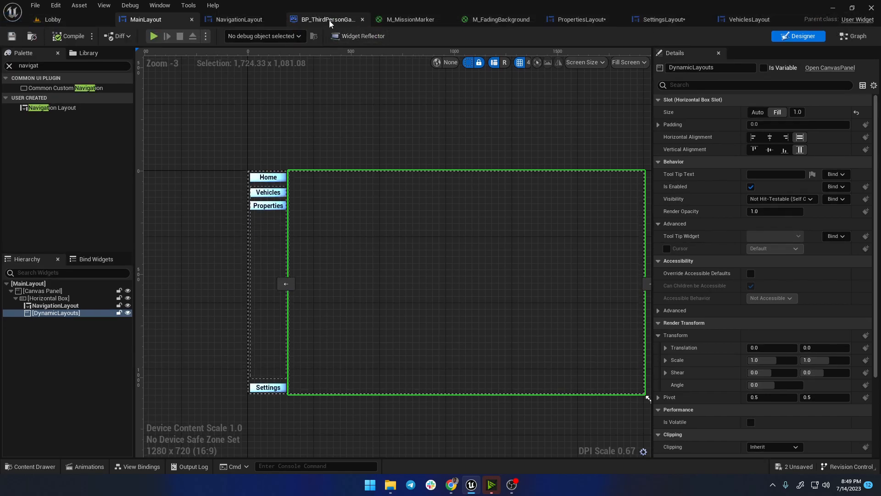
click(362, 19)
click(401, 19)
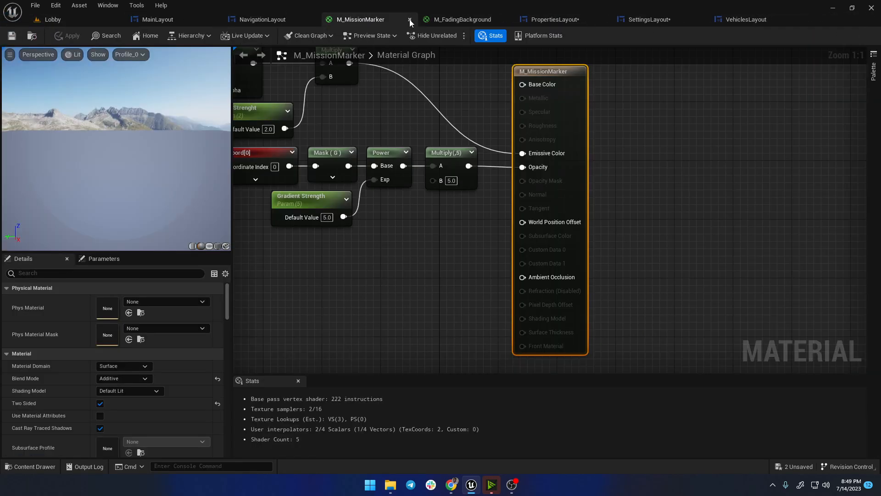
click(405, 19)
Step: Close M_FadingBackground, applying its changes to the original material, and save all unsaved assets
click(410, 20)
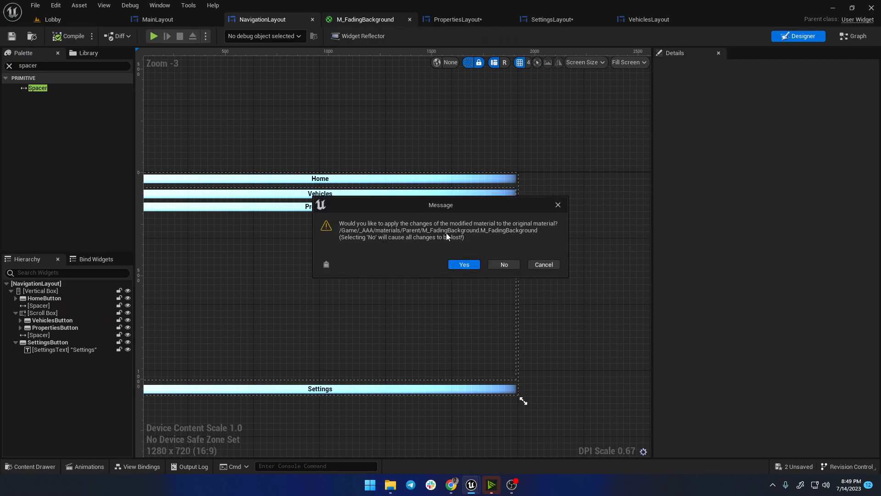
click(462, 265)
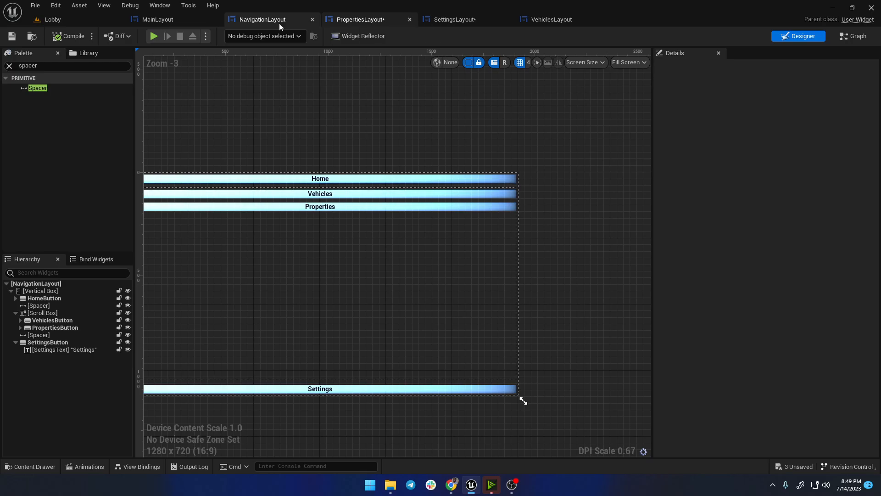
key(ctrl+shift+s)
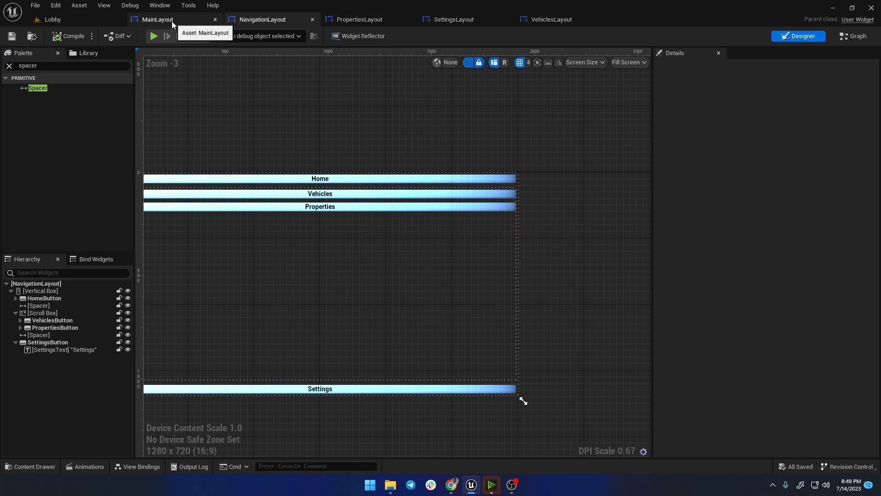
Step: Add a custom event named LoadLayout in free space below the default events of MainLayout's event graph
click(172, 21)
click(853, 36)
scroll(423, 241, down, 5)
right_drag(479, 269, 333, 143)
scroll(298, 175, up, 5)
right_drag(354, 198, 289, 159)
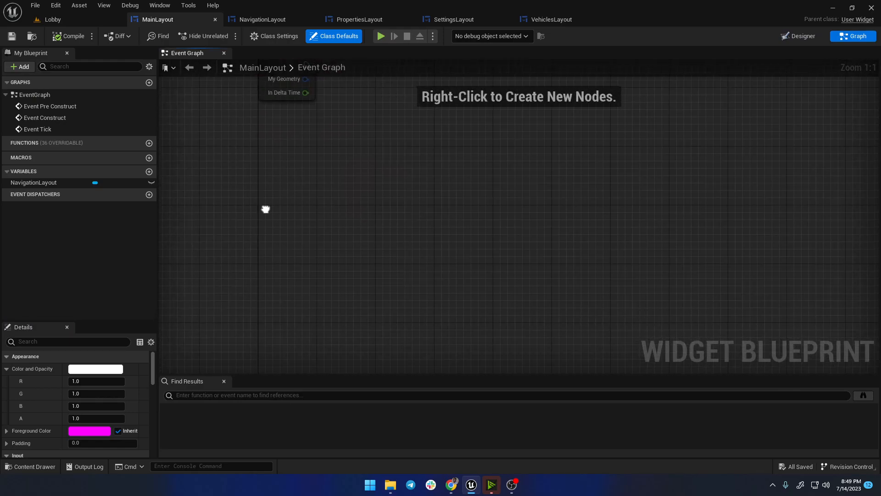
right_click(266, 209)
text(custom event)
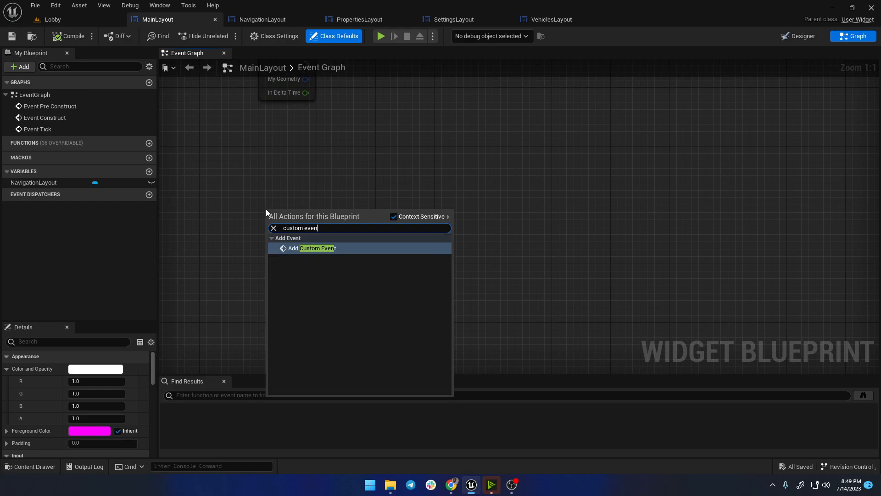
click(296, 246)
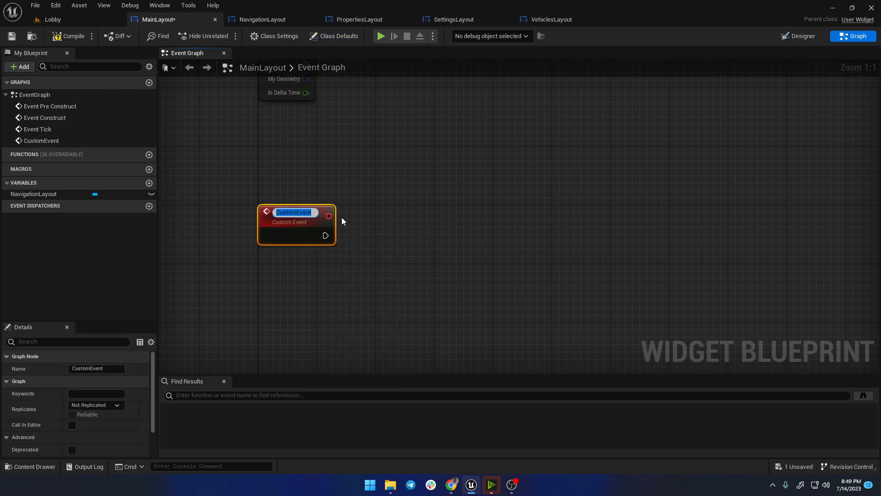
text(LoadLayout)
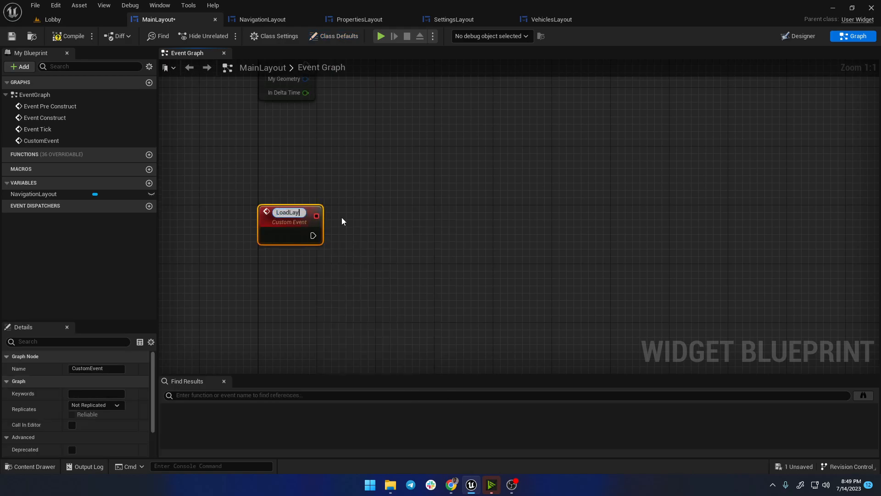
key(Return)
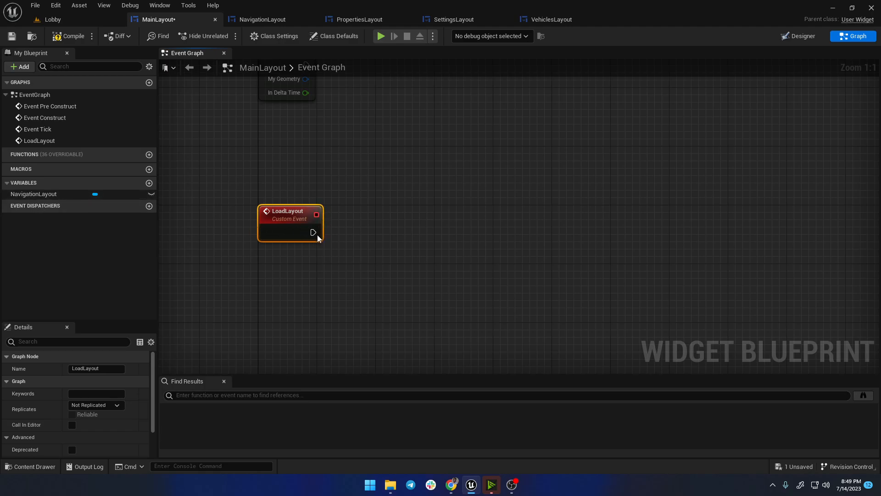
Step: Expose the DynamicLayouts canvas panel of MainLayout as a variable and compile the widget
click(798, 35)
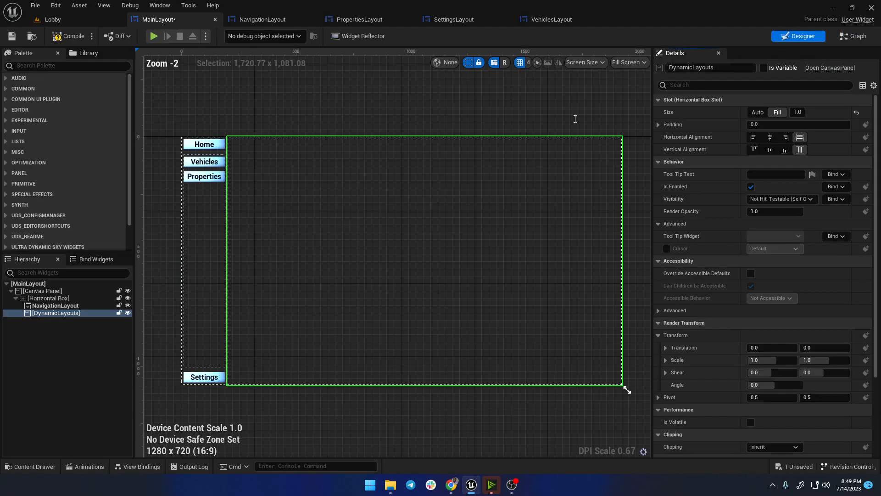
click(59, 315)
click(772, 69)
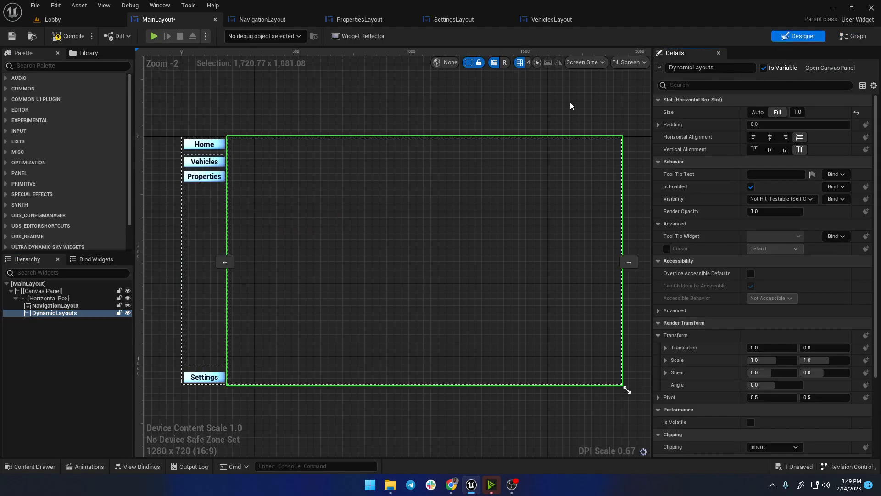
click(66, 37)
Step: Place a getter for the DynamicLayouts variable below the LoadLayout event in MainLayout's event graph
click(853, 36)
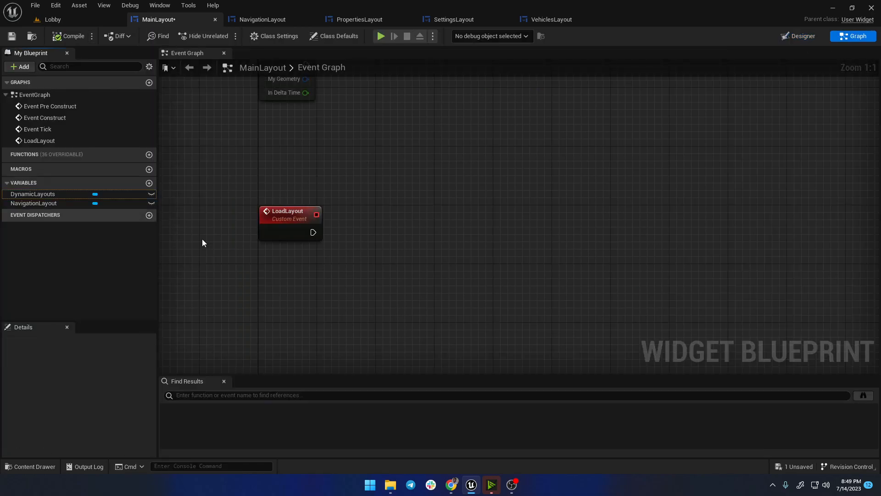
click(31, 194)
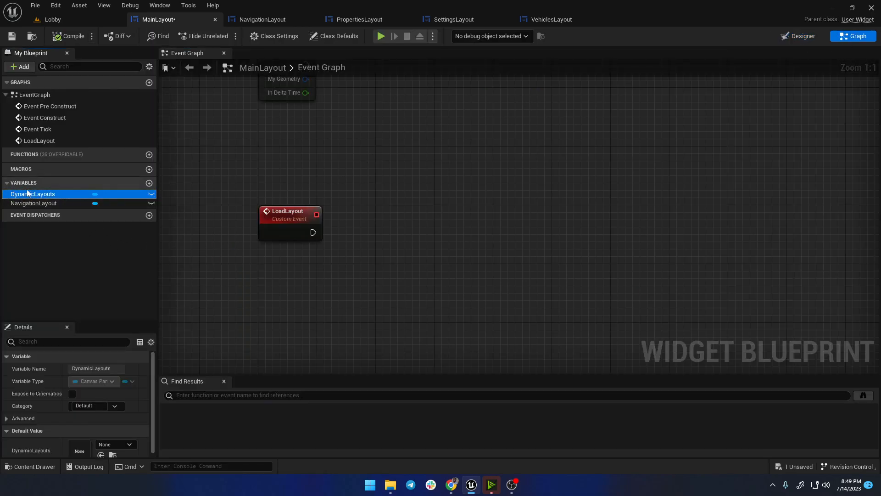
drag(34, 197, 284, 255)
click(320, 274)
Step: Add a Clear Children node that targets the Dynamic Layouts reference
drag(340, 258, 392, 199)
text(empty)
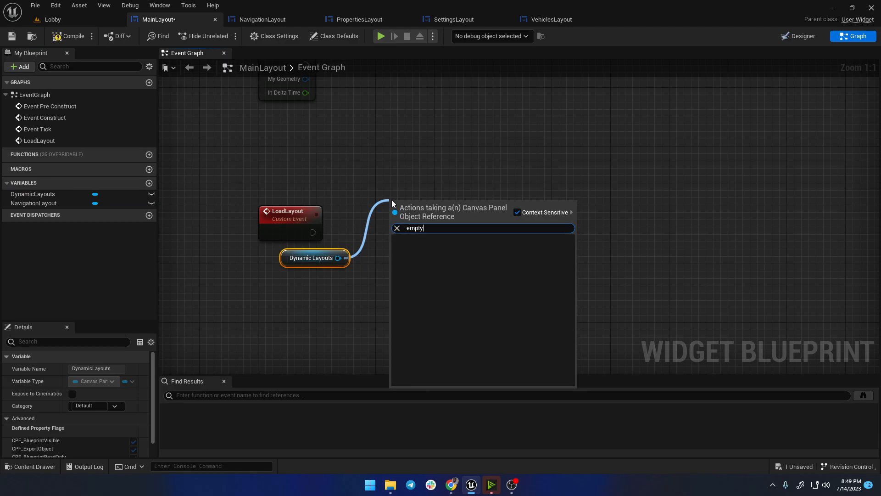
key(BackSpace)
key(BackSpace)
key(BackSpace)
key(BackSpace)
key(BackSpace)
text(clear)
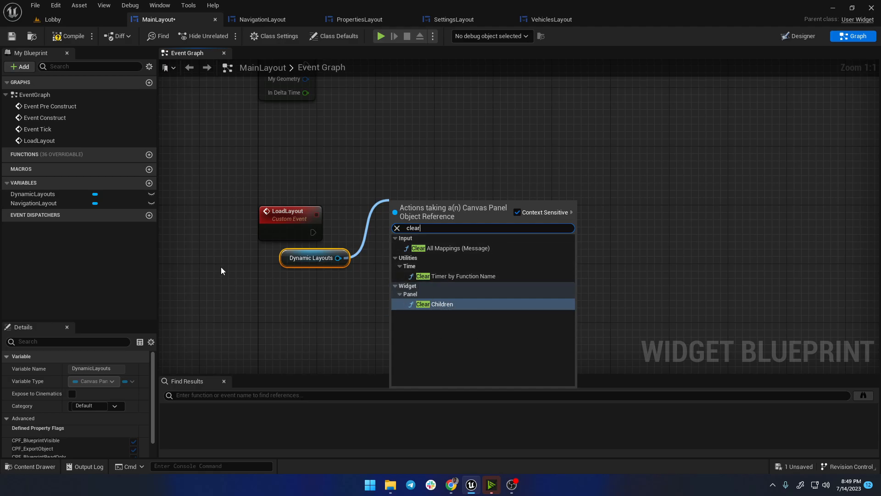
click(427, 304)
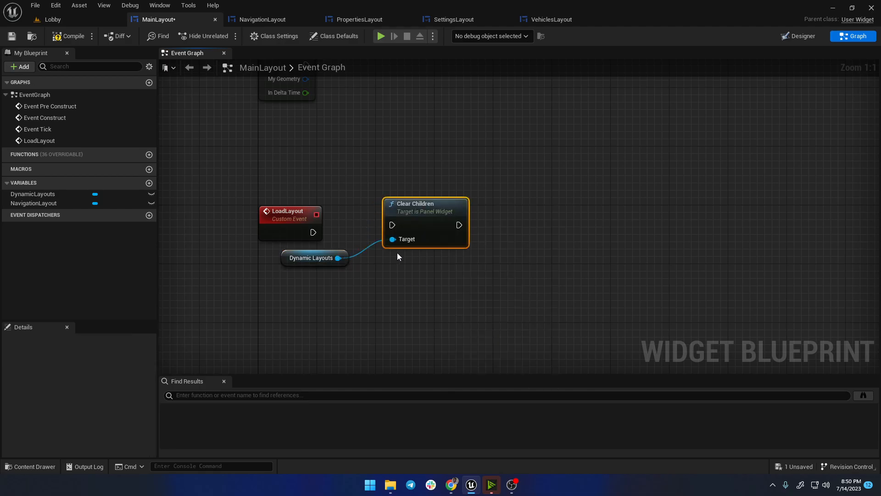
Step: Connect LoadLayout's execution to Clear Children and line up the Dynamic Layouts getter beneath the event
drag(311, 233, 389, 211)
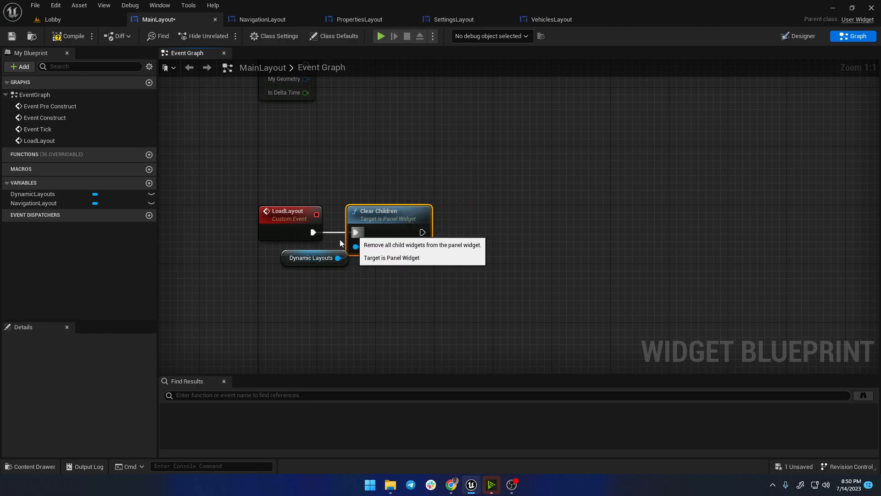
drag(284, 255, 266, 253)
right_drag(458, 283, 375, 283)
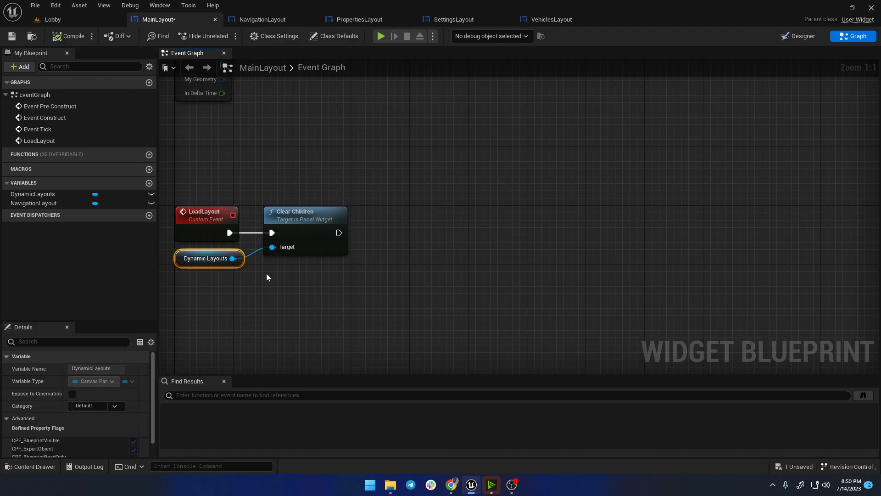
Step: Add an Add Child node for Dynamic Layouts after Clear Children and expose its Content as an input of LoadLayout
ctrl+drag(232, 259, 310, 296)
text(a)
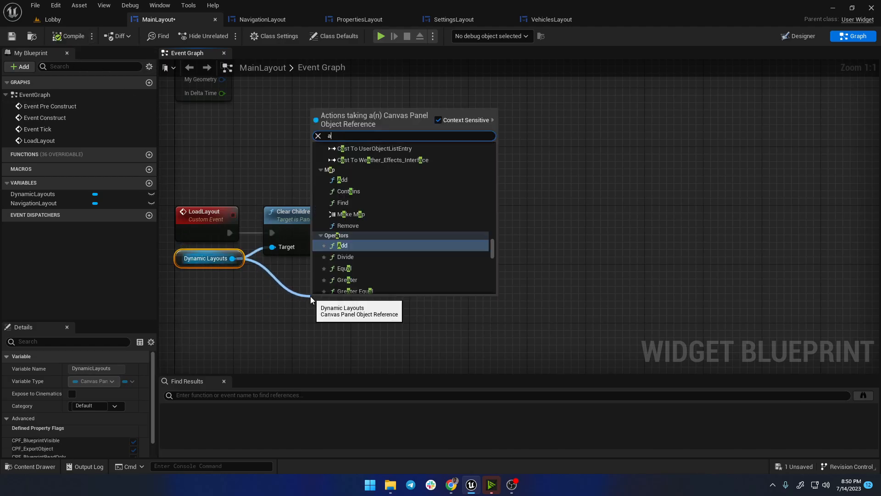
text(dd chil)
click(358, 184)
drag(384, 303, 435, 214)
drag(339, 233, 369, 233)
drag(368, 266, 208, 233)
Step: Tidy the Content and Dynamic Layouts wires with reroute nodes below Clear Children, and compile and save MainLayout
double_click(336, 260)
drag(330, 265, 264, 266)
drag(180, 264, 181, 282)
double_click(271, 271)
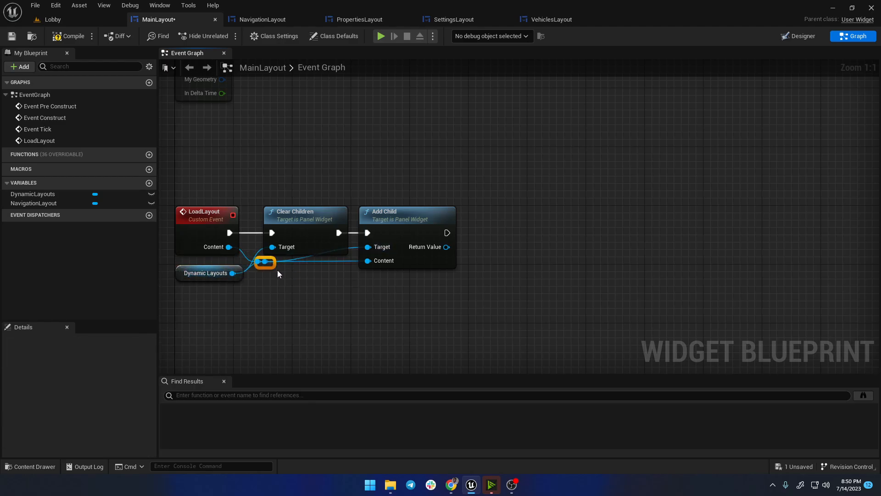
drag(344, 278, 352, 285)
drag(407, 313, 202, 274)
key(q)
click(380, 320)
click(68, 35)
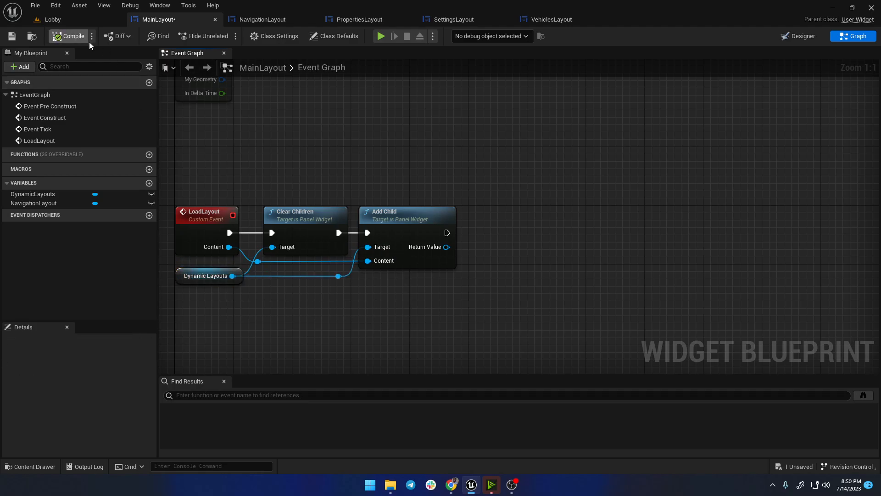
key(ctrl+s)
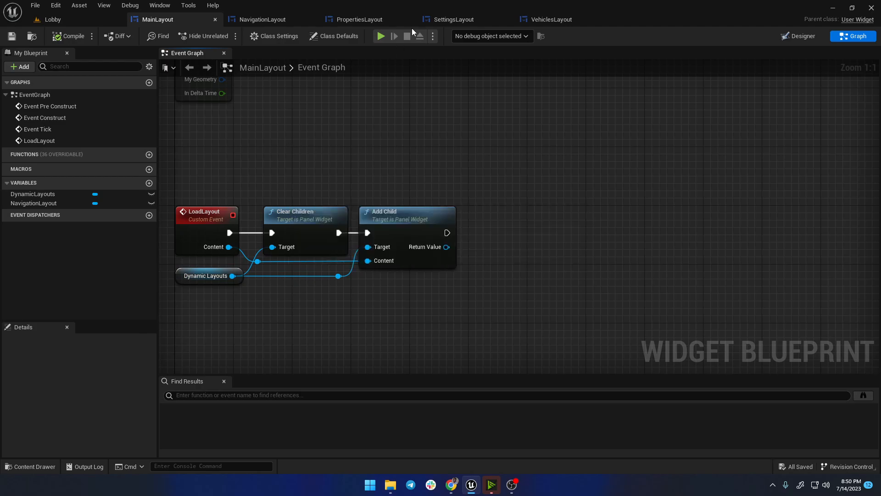
Step: Create a new variable named MainLayout in the NavigationLayout blueprint
right_drag(278, 162, 323, 329)
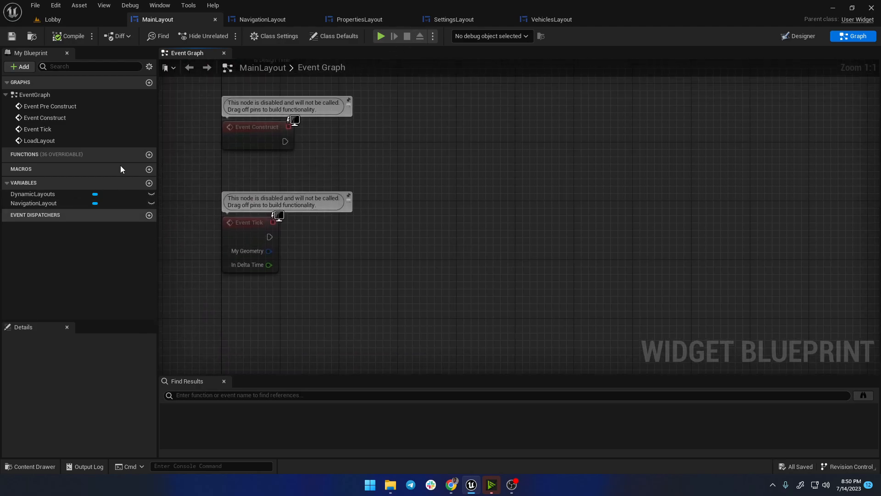
click(263, 19)
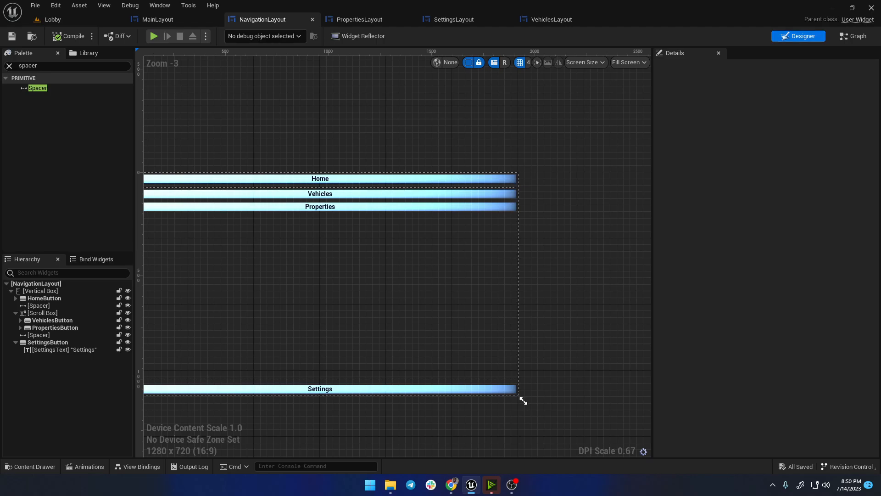
click(855, 35)
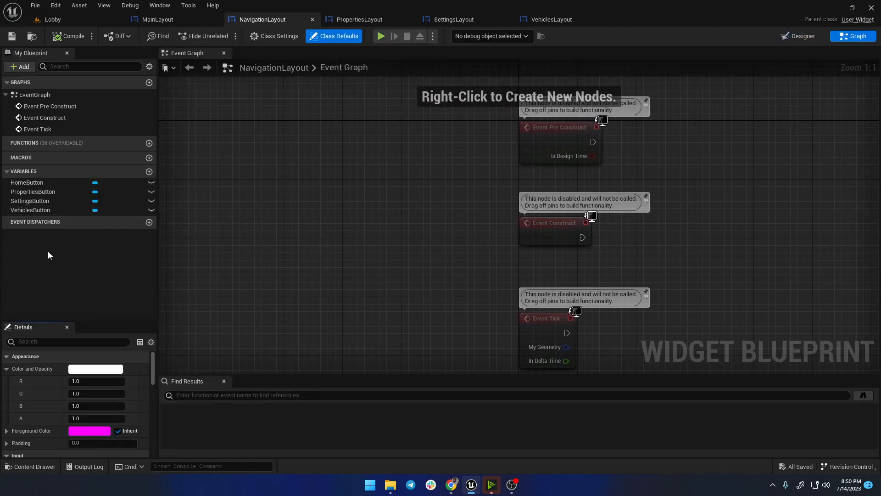
click(149, 170)
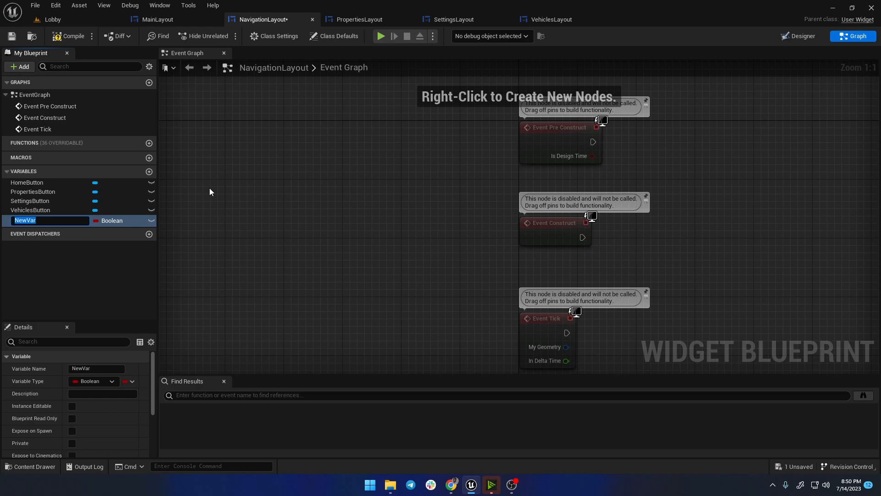
text(MainLayout)
key(Return)
Step: Set the MainLayout variable's type to a Main Layout object reference and save NavigationLayout
click(112, 221)
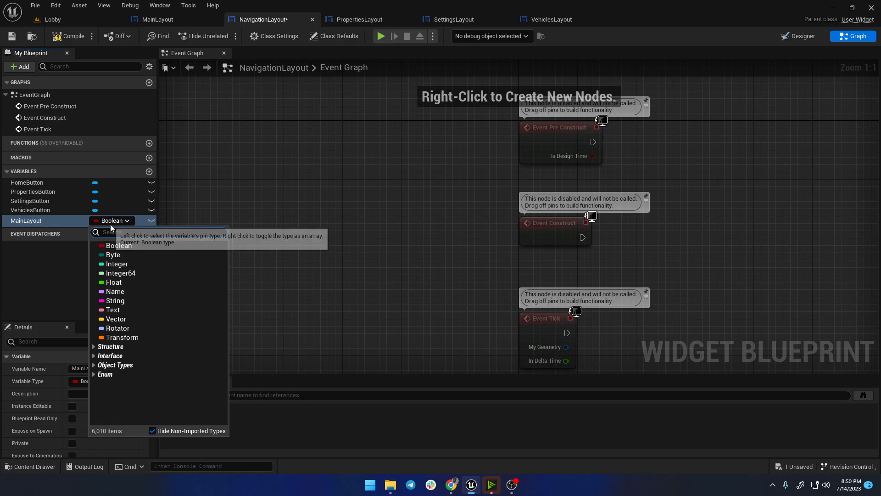
text(main ly)
key(BackSpace)
text(a)
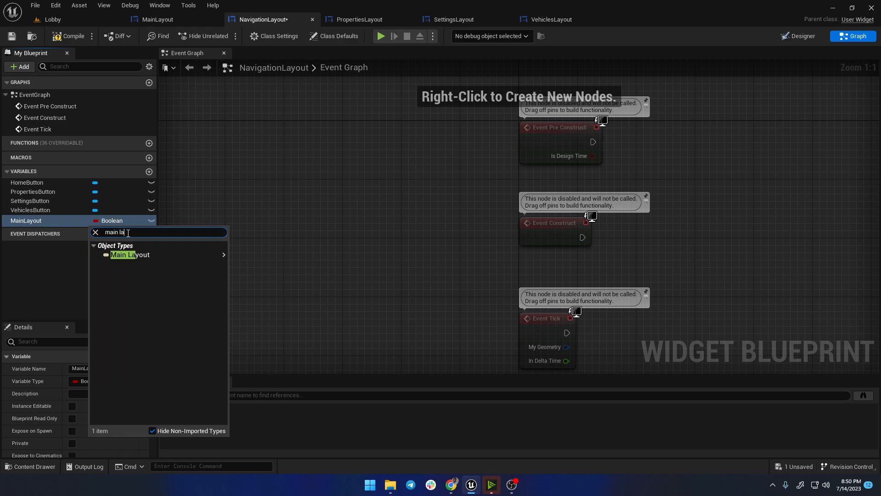
mouse_move(148, 255)
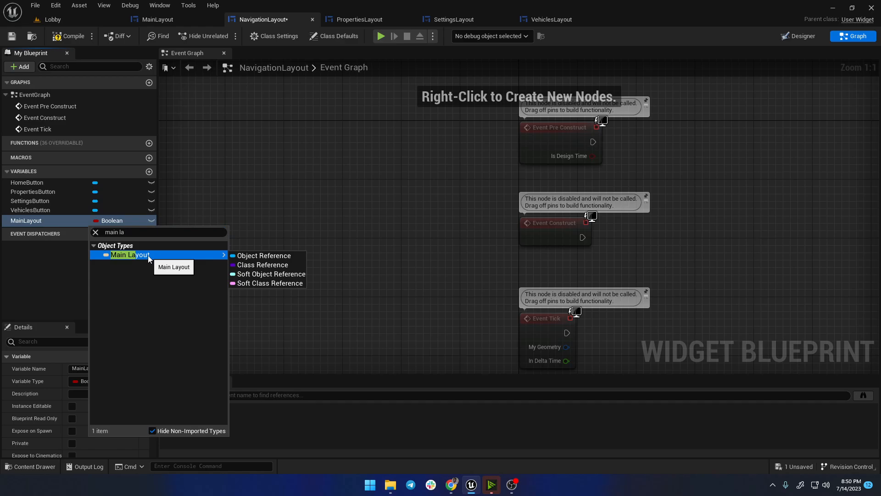
click(248, 255)
click(15, 39)
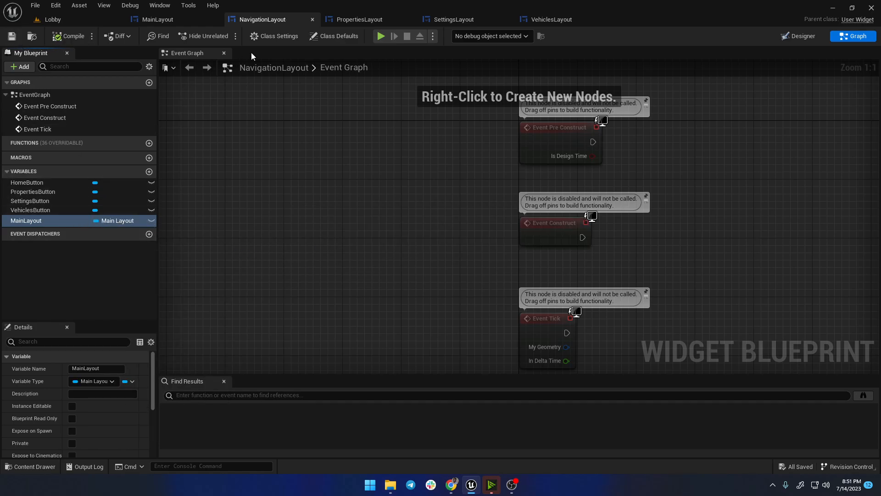
Step: Examine the default events and the LoadLayout chain in MainLayout's event graph, and return to NavigationLayout's graph
click(188, 19)
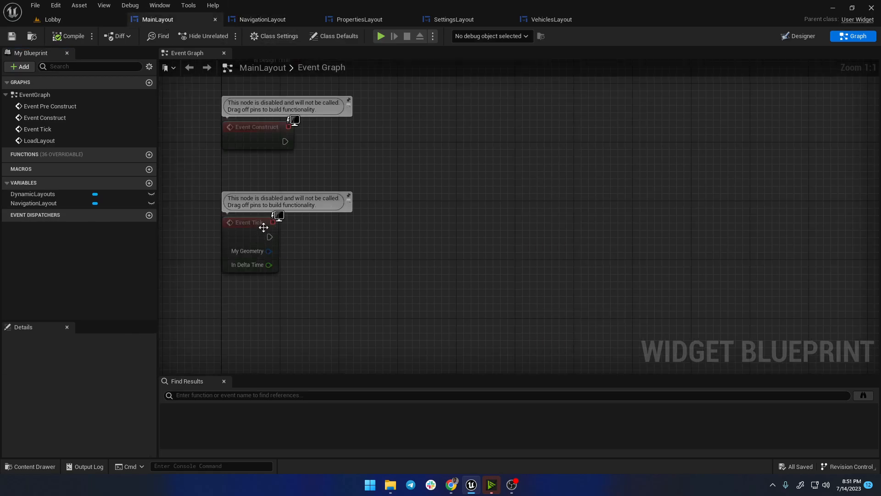
scroll(264, 228, down, 6)
scroll(332, 258, up, 4)
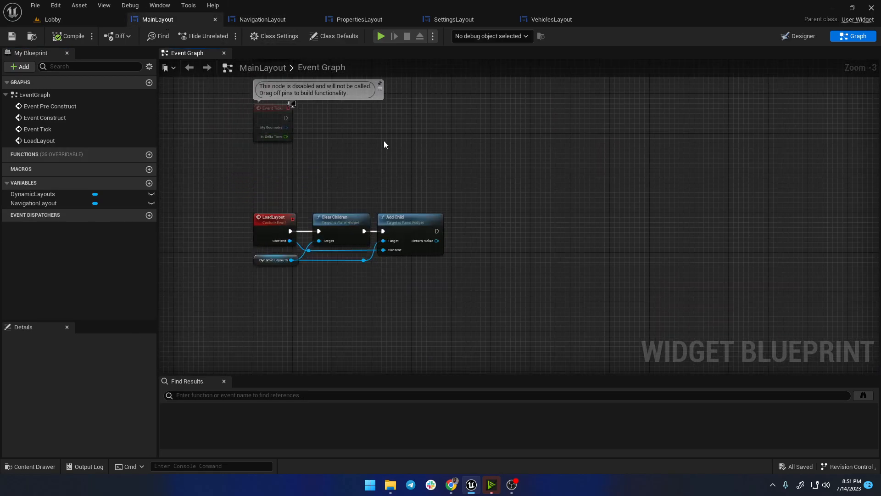
right_drag(376, 157, 345, 247)
scroll(285, 120, up, 3)
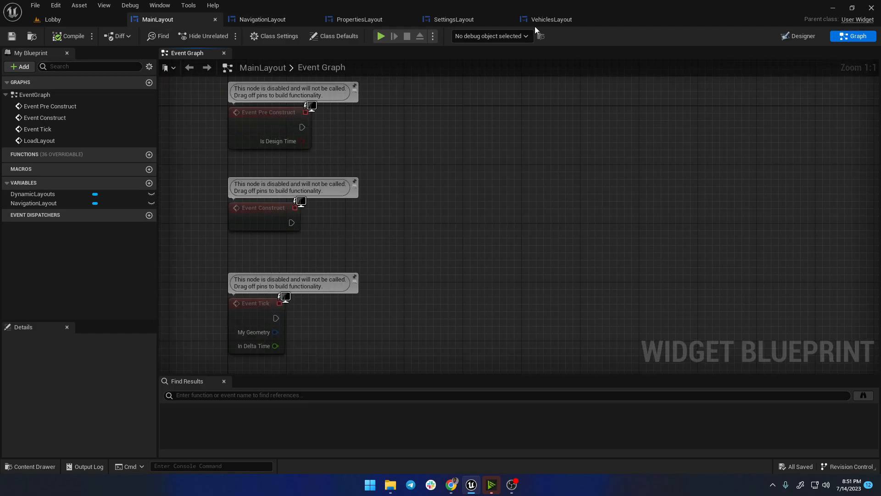
click(803, 37)
click(265, 21)
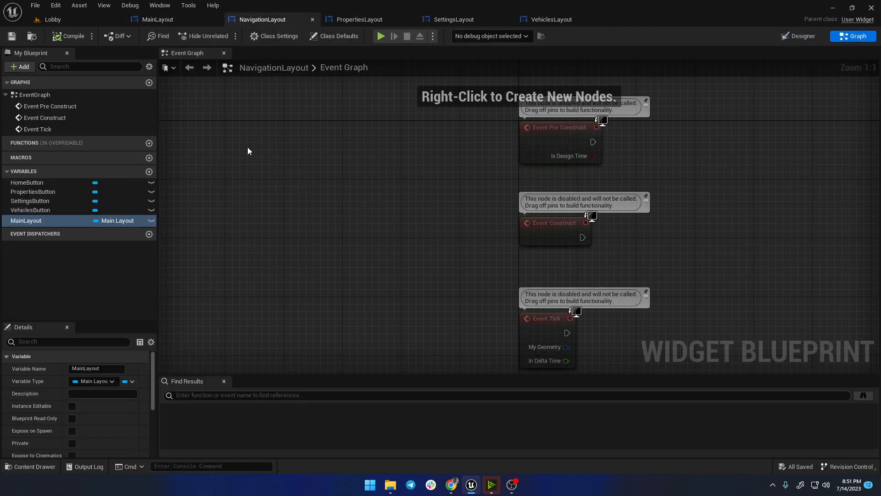
Step: Place a Navigation Layout getter beside Event Pre Construct in MainLayout's event graph
right_click(266, 201)
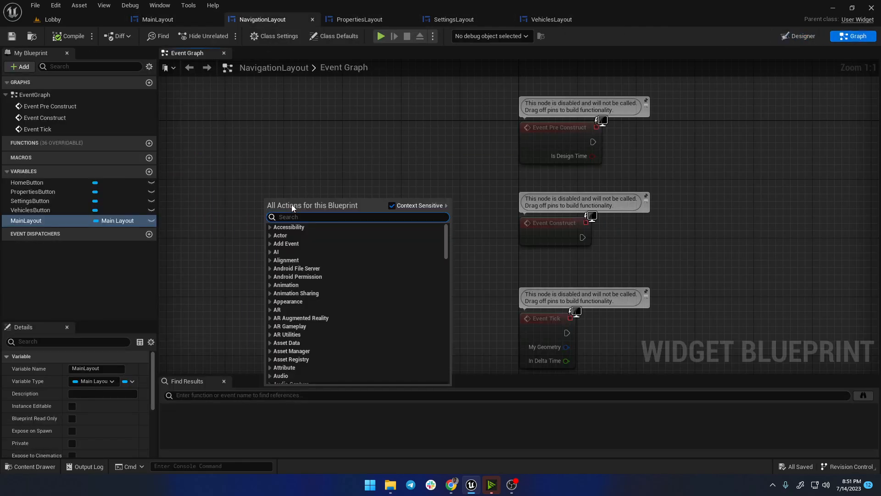
click(170, 20)
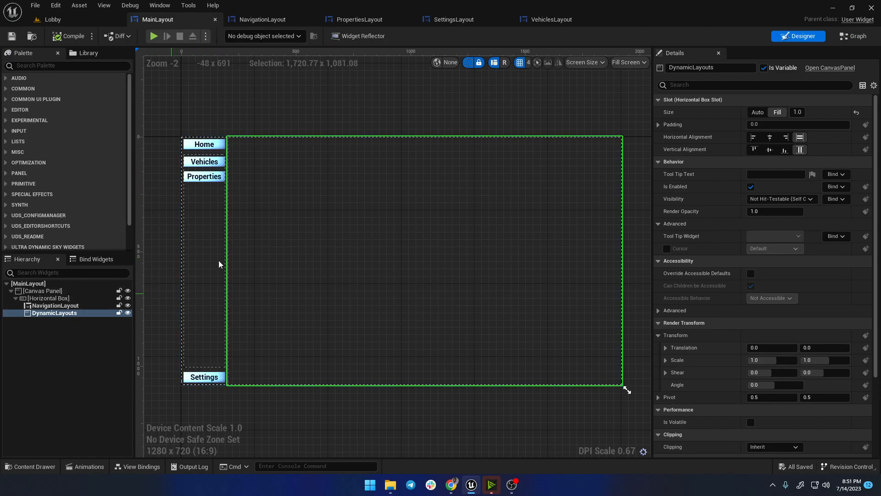
click(59, 306)
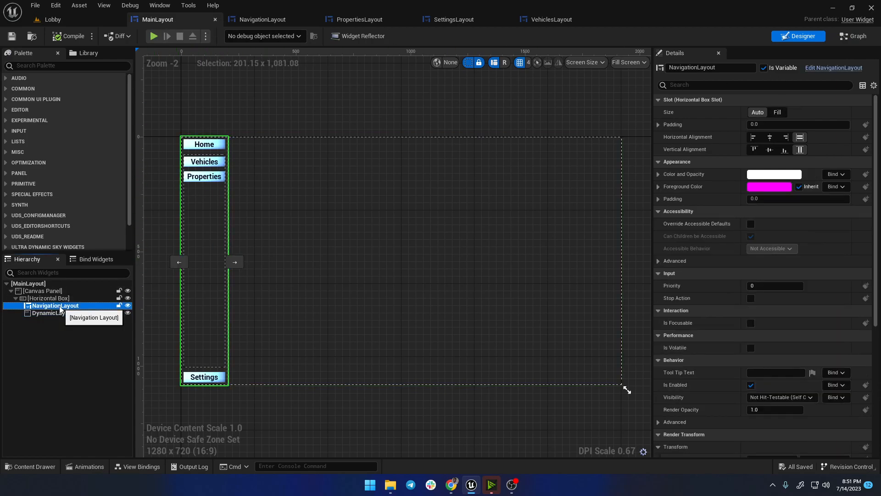
click(851, 37)
right_drag(478, 153, 443, 234)
click(34, 203)
drag(238, 242, 218, 248)
click(266, 255)
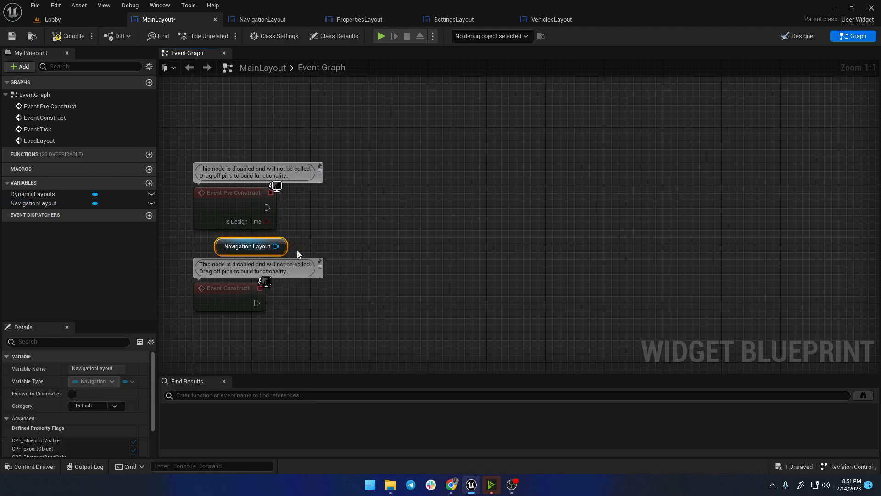
Step: Add a Set Main Layout node targeting Navigation Layout and run it from Event Pre Construct
drag(275, 246, 327, 211)
text(set)
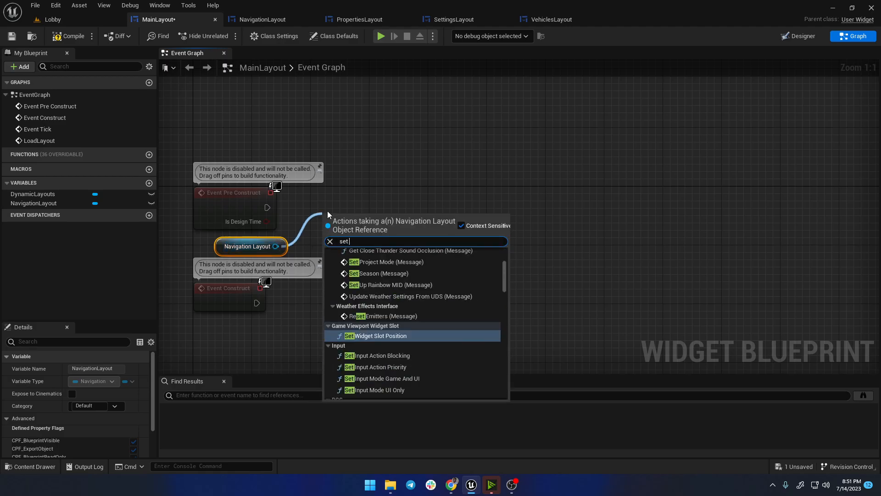
text( mail la)
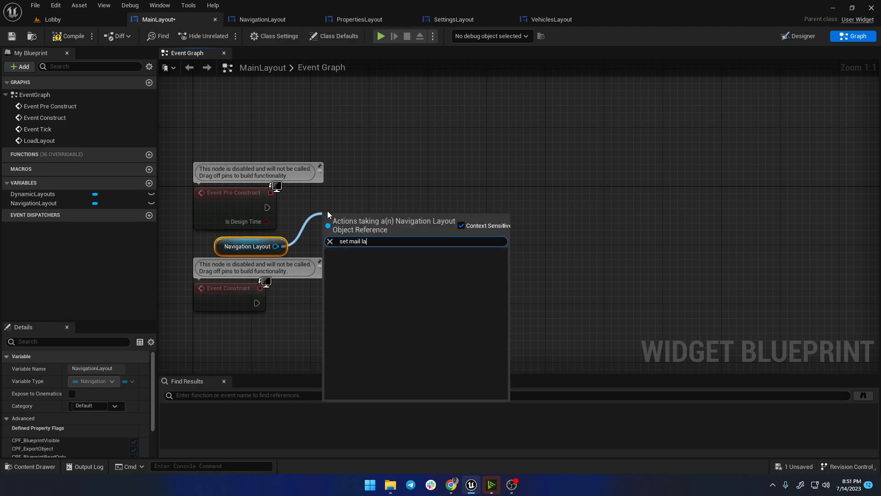
key(BackSpace)
key(BackSpace)
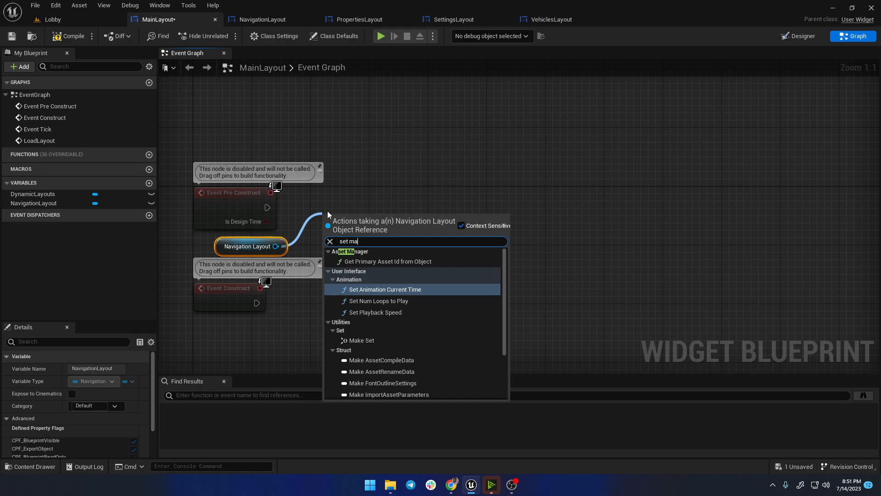
text(in)
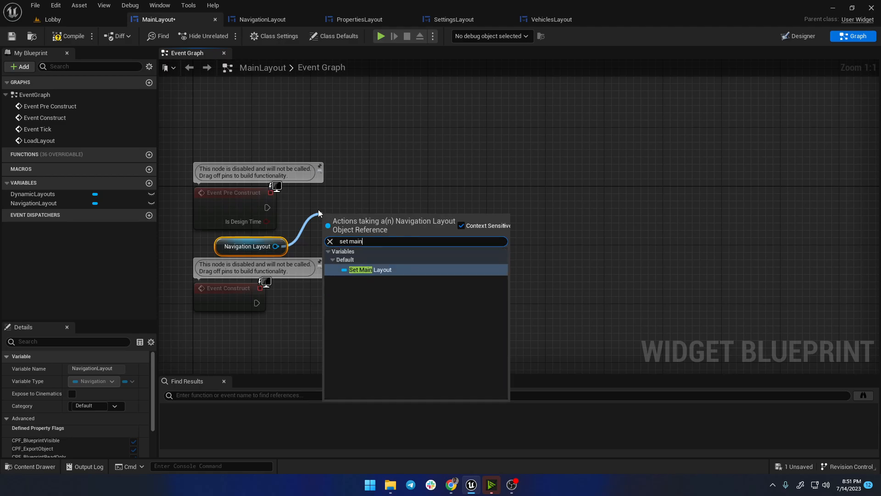
click(354, 269)
drag(265, 206, 331, 222)
drag(381, 221, 395, 202)
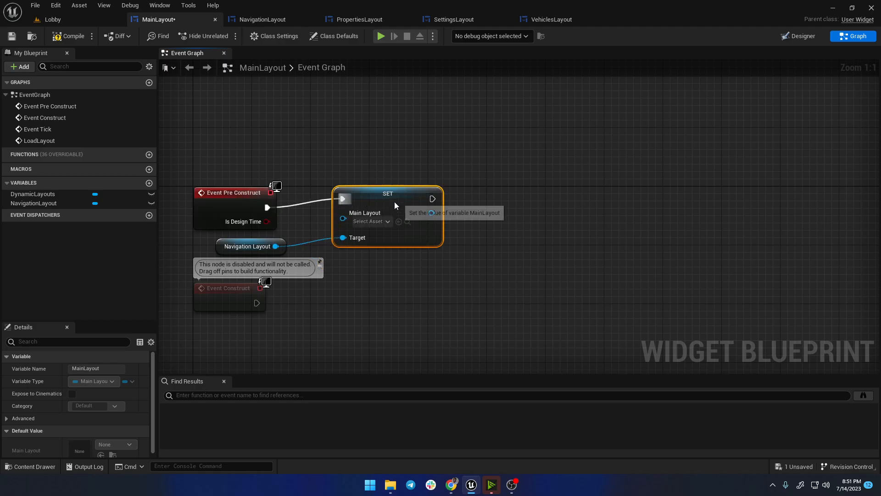
Step: Move the Pre Construct nodes away from Event Construct and feed a reference to self into the setter's Main Layout input
shift+drag(183, 175, 303, 251)
drag(387, 195, 447, 137)
right_click(332, 219)
text(get selkc)
key(BackSpace)
text(f)
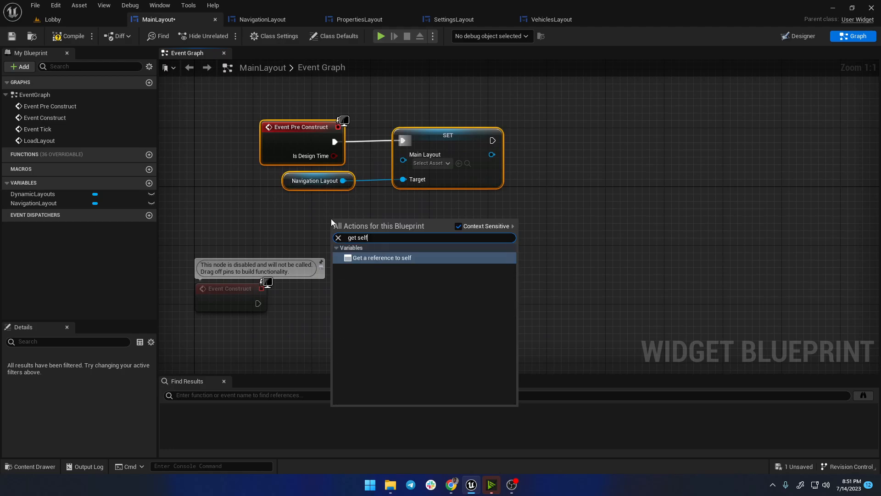
click(376, 260)
drag(376, 224, 404, 160)
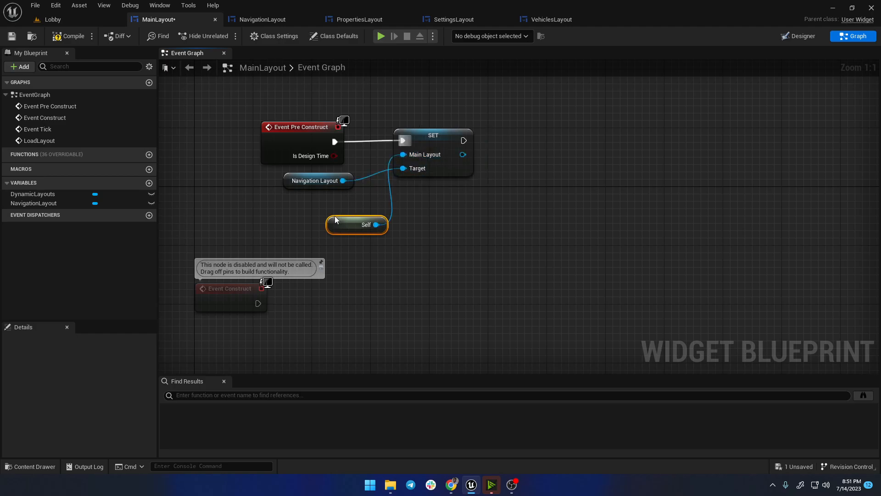
Step: Line up the Self and Navigation Layout nodes below Event Pre Construct, space out the SET node, and compile and save MainLayout
drag(291, 180, 289, 225)
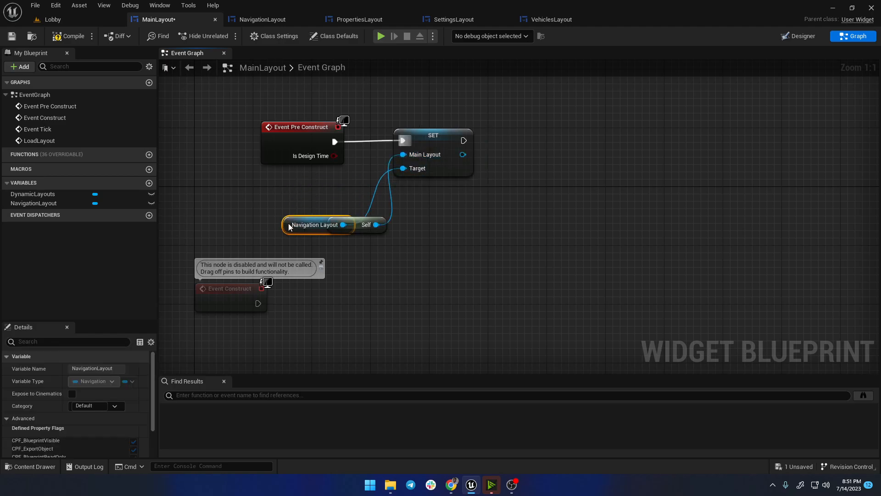
drag(358, 225, 321, 183)
drag(434, 135, 396, 136)
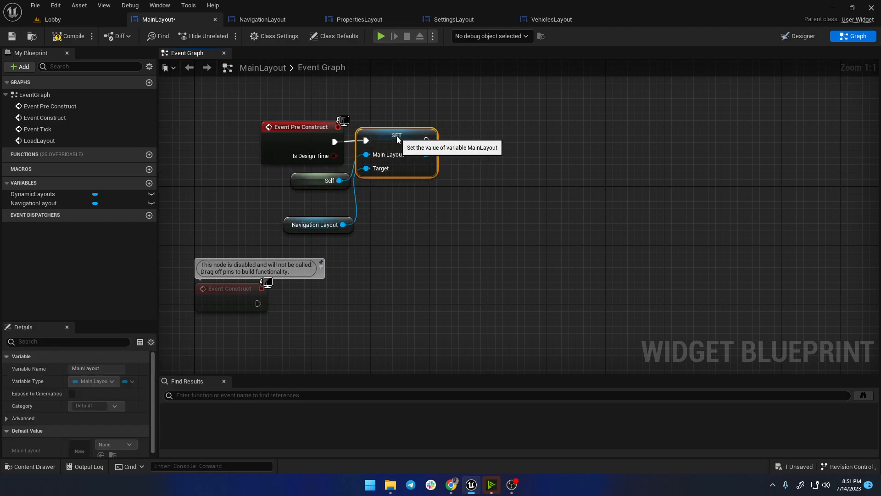
drag(292, 224, 292, 201)
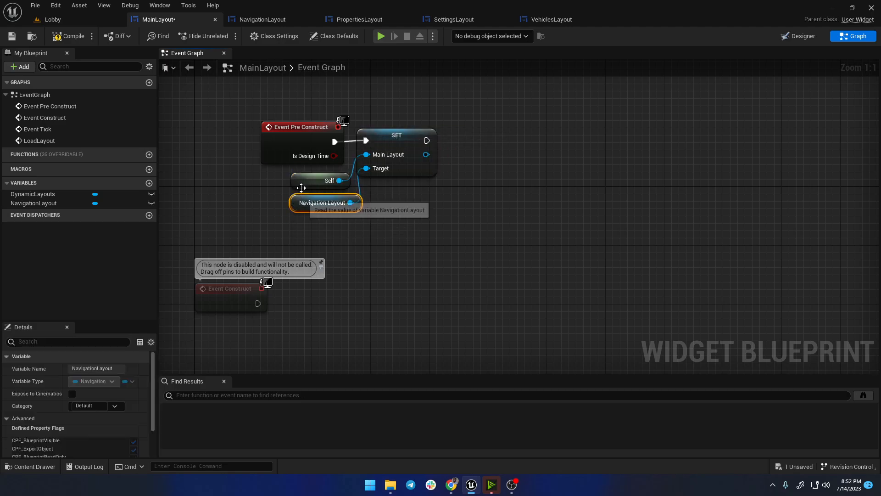
click(252, 21)
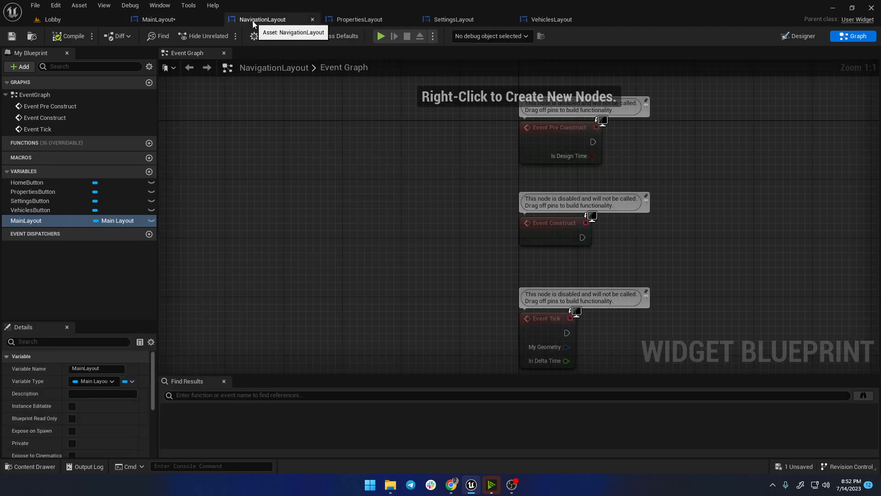
click(156, 21)
drag(396, 134, 455, 134)
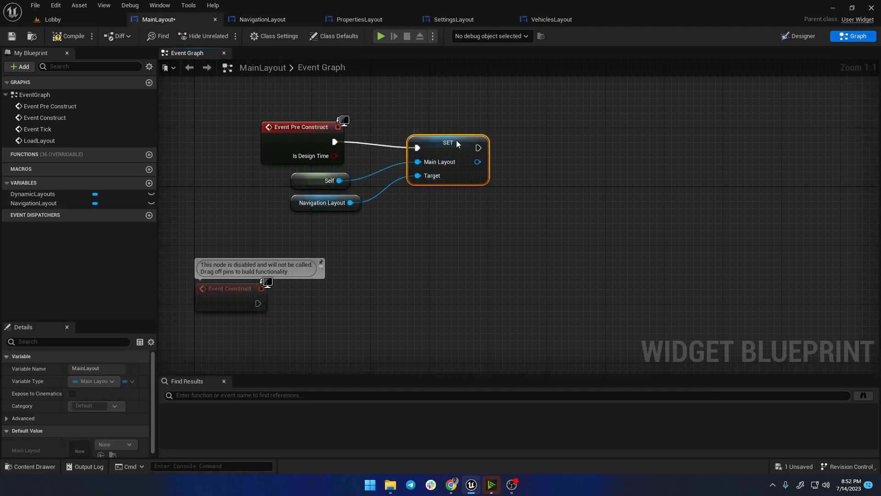
click(78, 40)
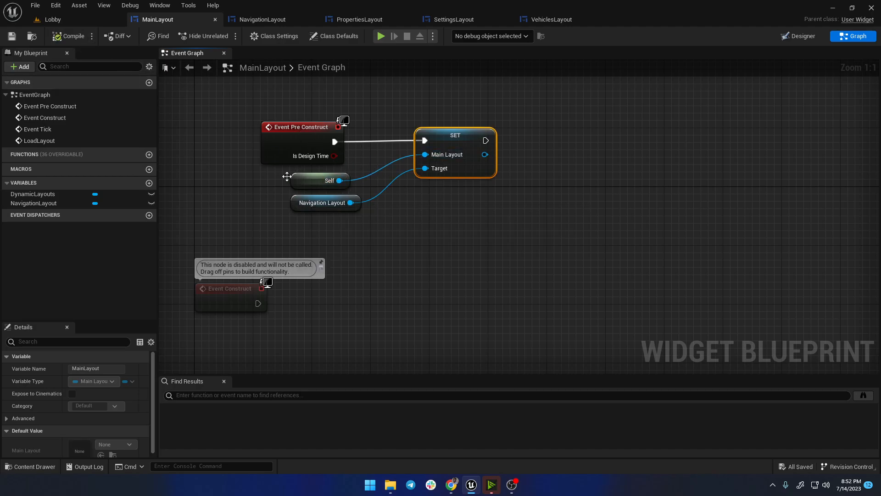
Step: Add an On Clicked event for VehiclesButton in NavigationLayout
click(269, 19)
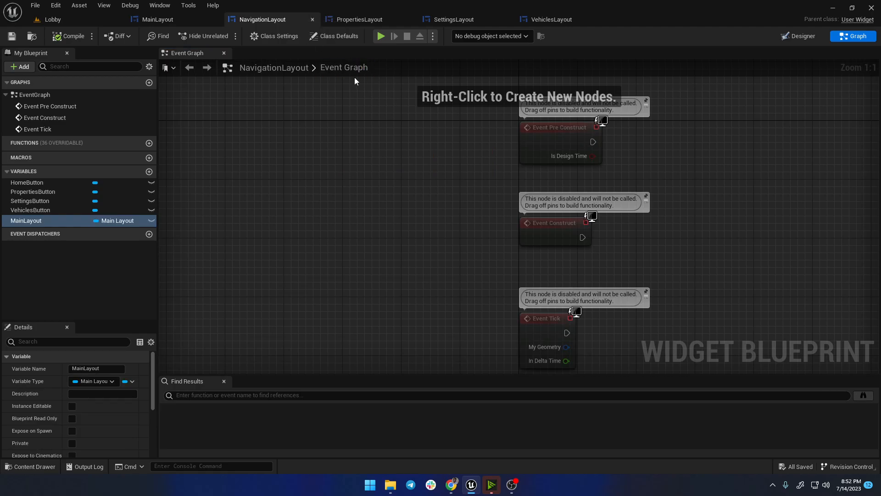
click(797, 39)
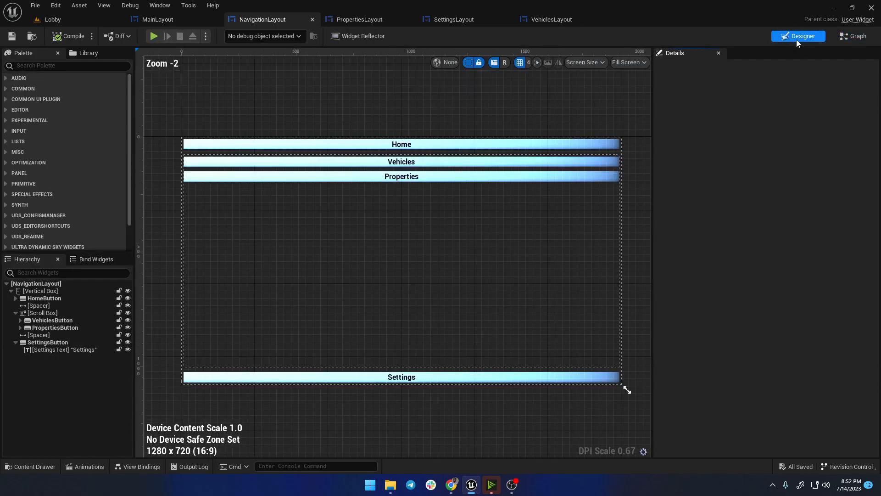
click(393, 168)
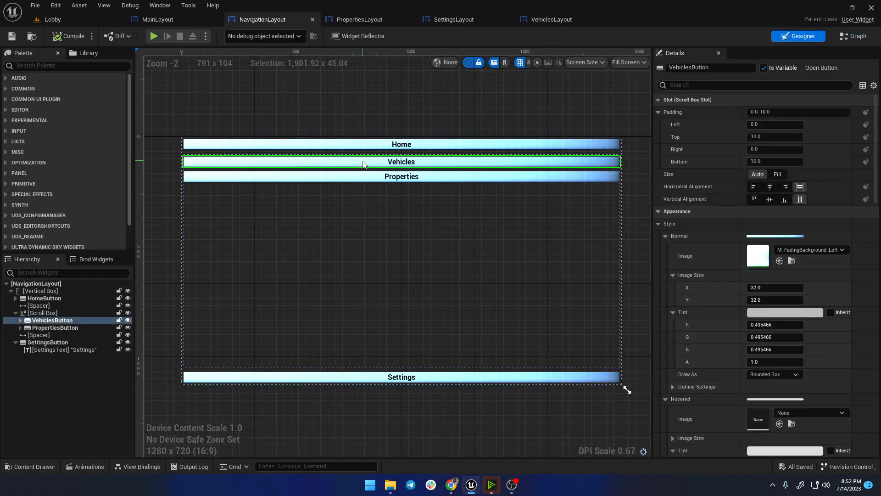
scroll(793, 316, down, 15)
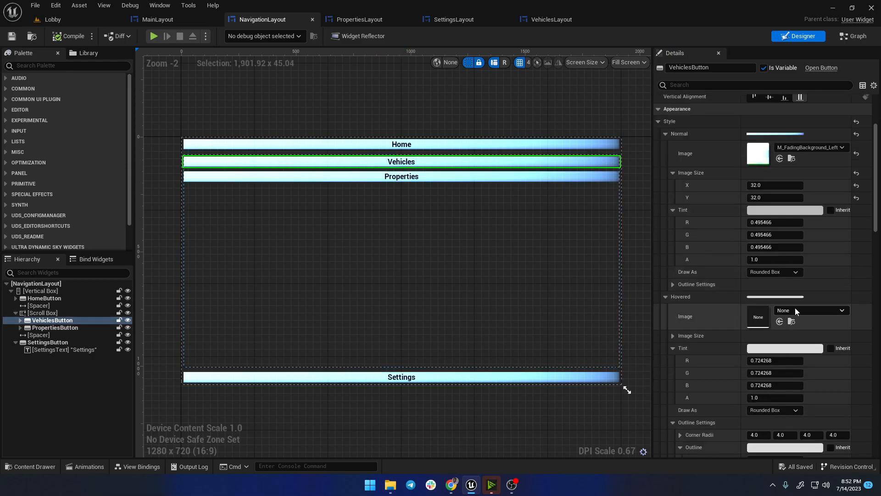
scroll(789, 337, down, 4)
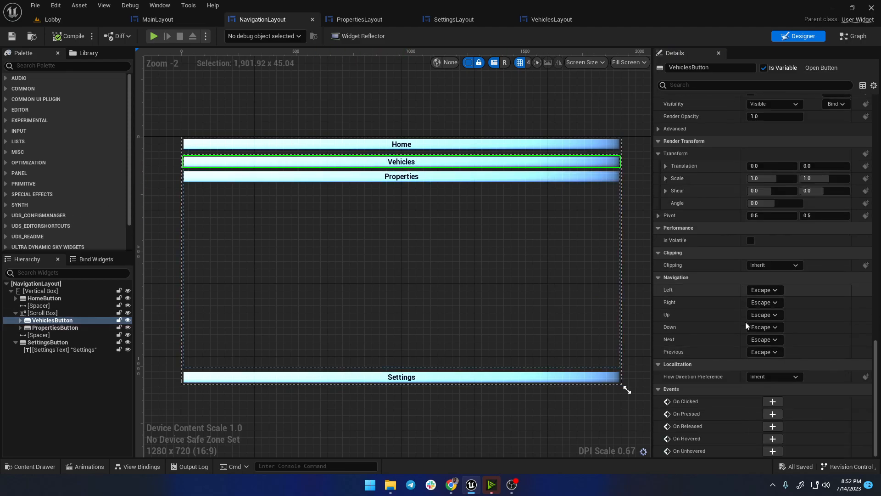
click(774, 402)
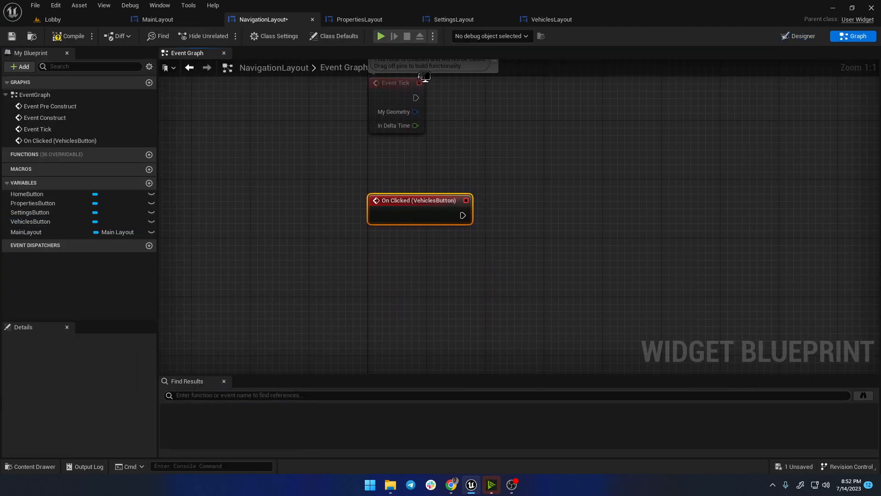
Step: Call Load Layout on the MainLayout variable from VehiclesButton's On Clicked event, and search for a vehicles asset as its Content
drag(24, 232, 500, 219)
click(452, 258)
text(loadlayout)
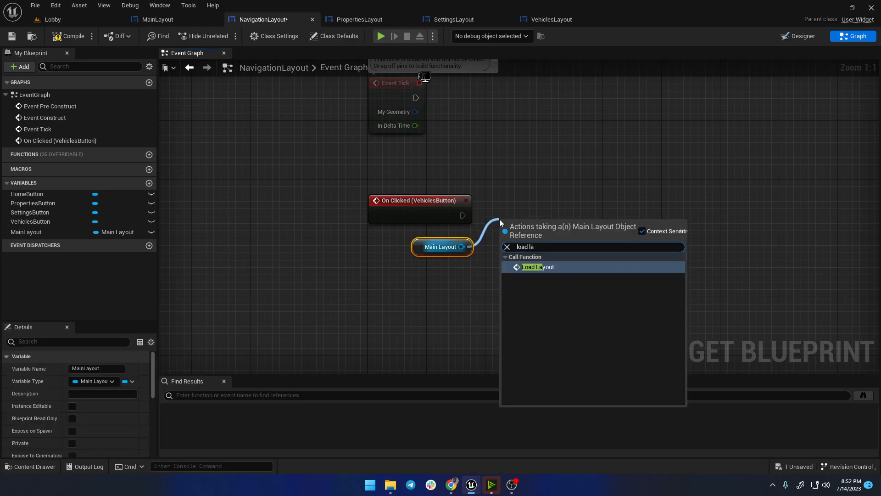
click(533, 267)
drag(536, 261, 536, 238)
drag(463, 215, 504, 222)
drag(537, 202, 536, 196)
click(531, 252)
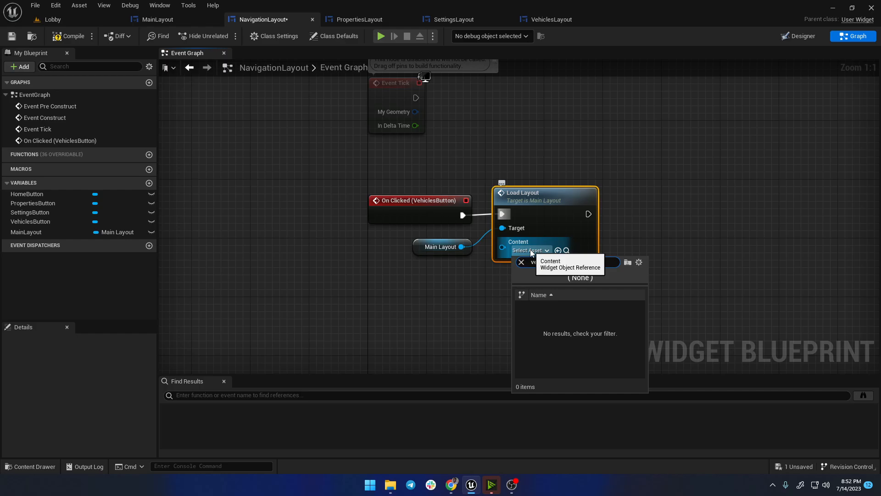
text(vehicles)
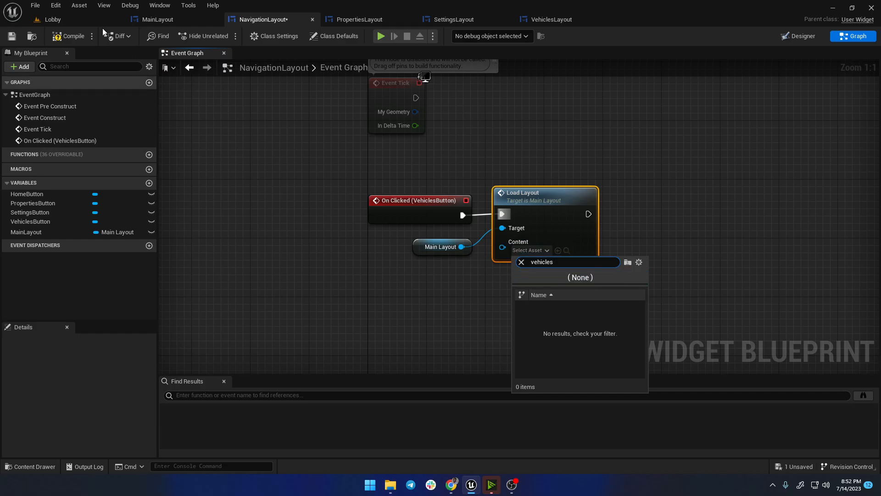
Step: Review the LoadLayout event chain in MainLayout, and delete the Load Layout call from NavigationLayout's graph
click(167, 19)
scroll(334, 254, down, 1)
right_drag(415, 316, 377, 90)
right_drag(410, 287, 417, 205)
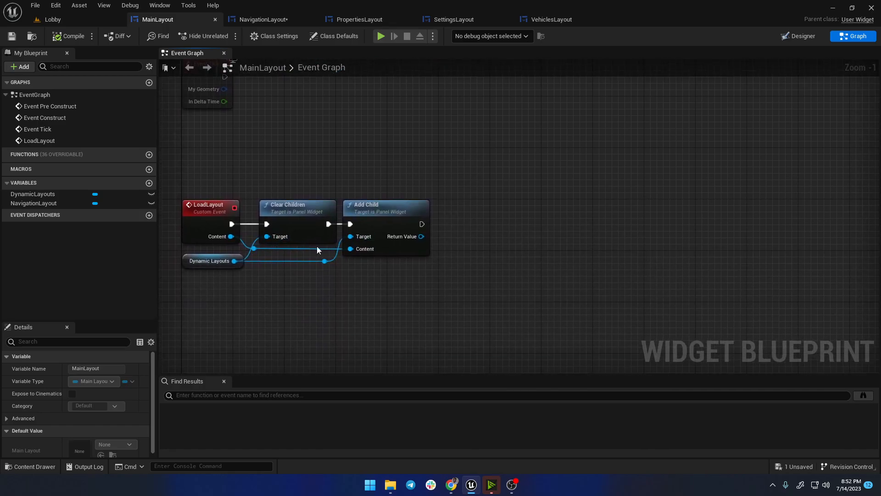
click(204, 230)
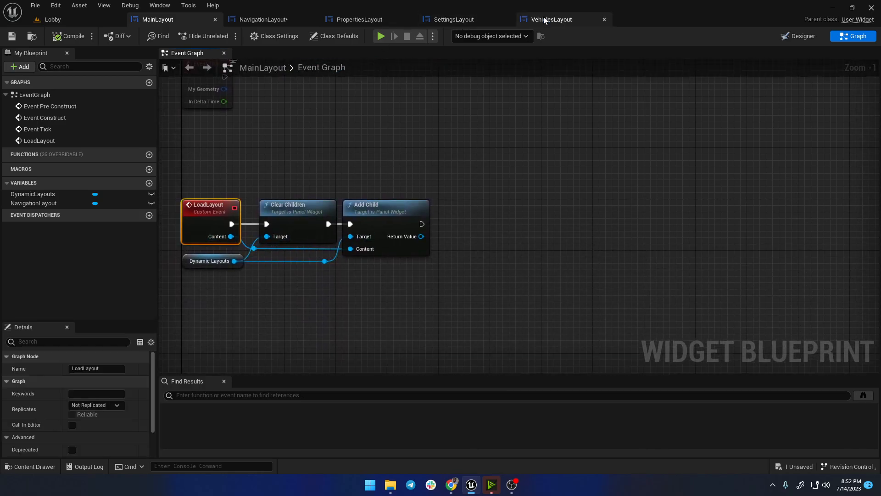
click(259, 20)
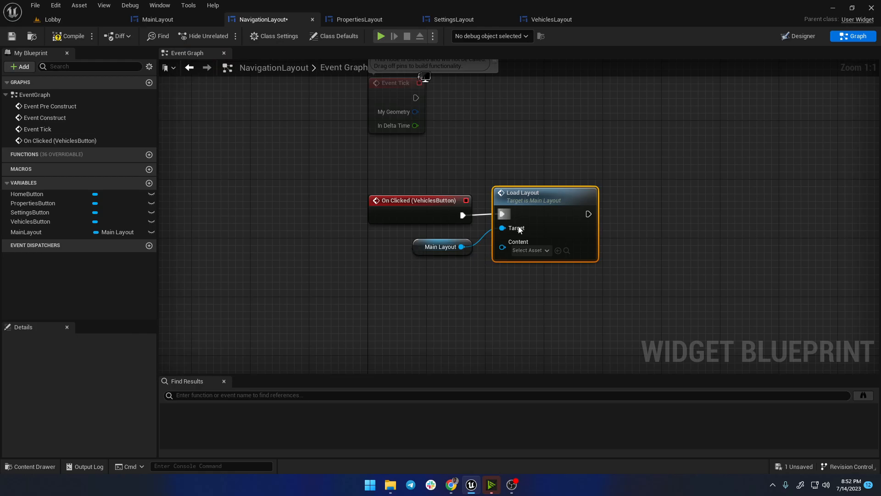
key(Delete)
Step: Remove the Content input from MainLayout's LoadLayout event, compile, and delete the leftover Content reroute node
click(173, 23)
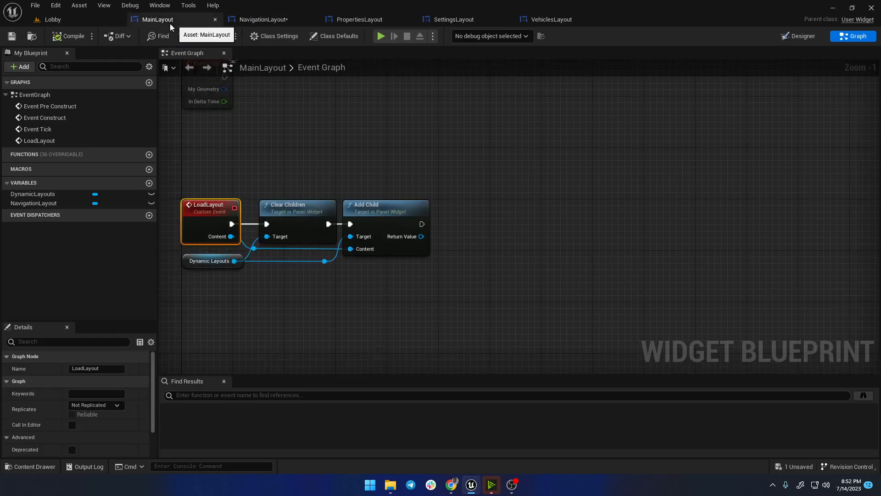
alt+click(232, 237)
scroll(35, 436, down, 2)
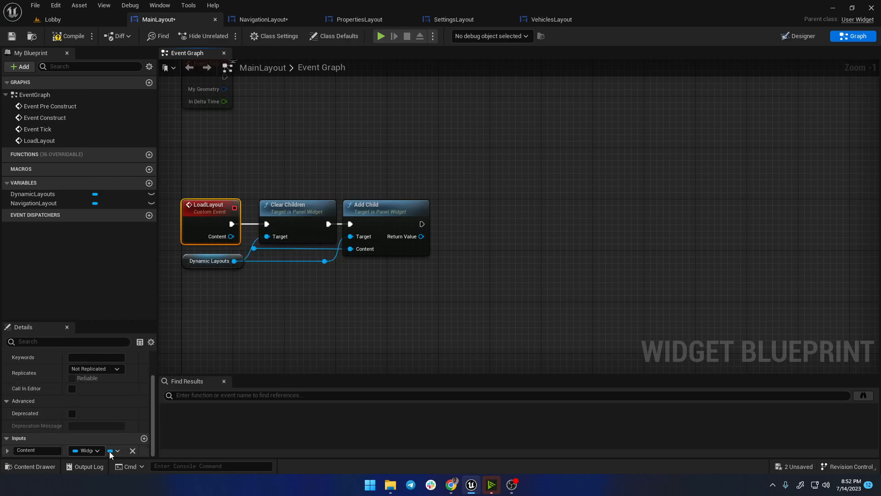
click(135, 454)
click(317, 324)
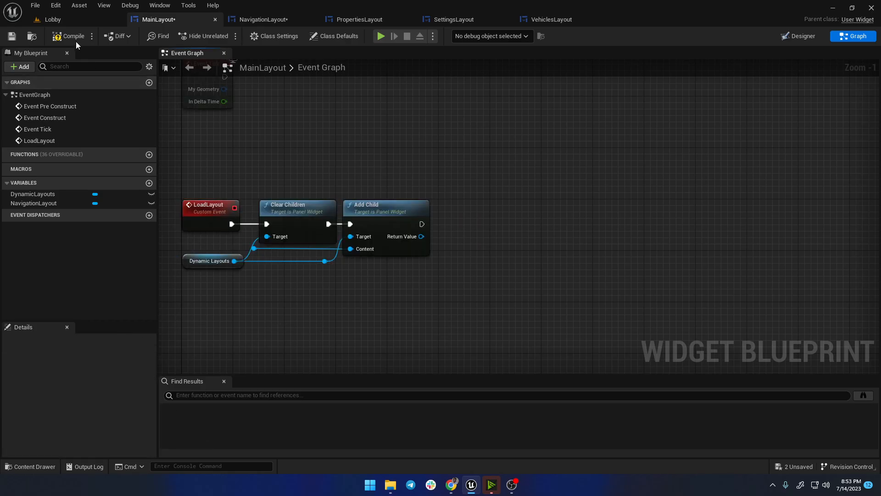
click(68, 36)
key(Delete)
Step: Insert a Create Widget node between Clear Children and Add Child, and expose its Class pin as an input of LoadLayout
drag(394, 212, 584, 199)
drag(328, 223, 368, 220)
text(create )
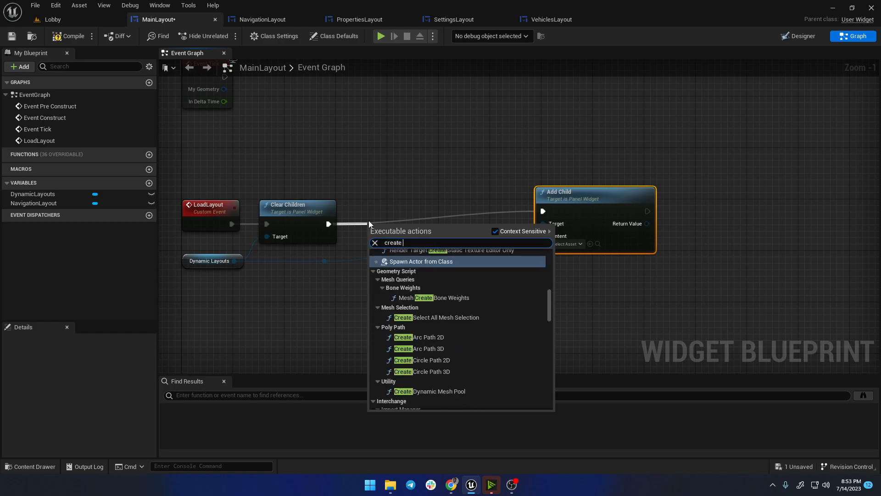
text(widget)
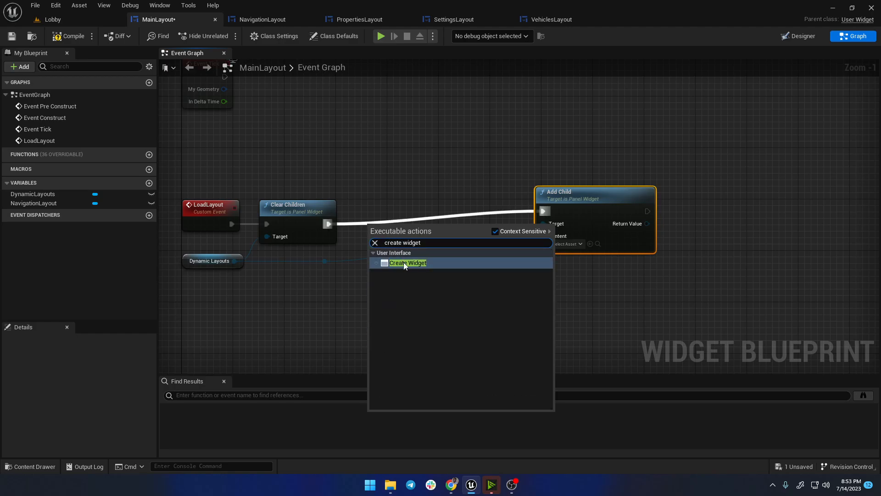
click(403, 262)
drag(368, 243, 215, 225)
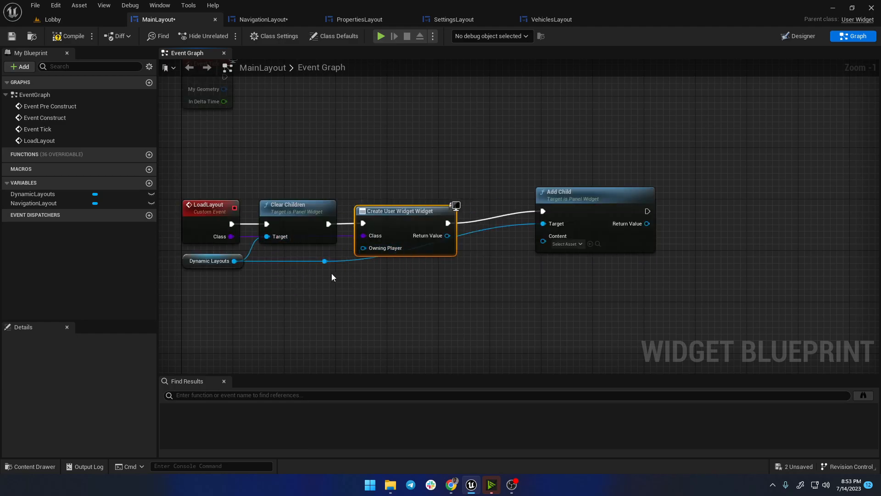
Step: Rearrange the Dynamic Layouts reroute point, Create Widget node and Clear Children node in the LoadLayout chain
drag(329, 266, 470, 268)
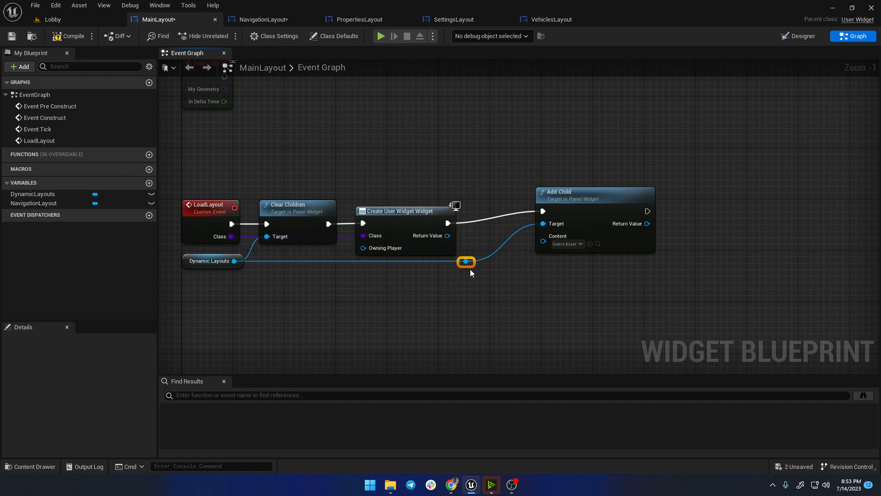
drag(397, 213, 383, 213)
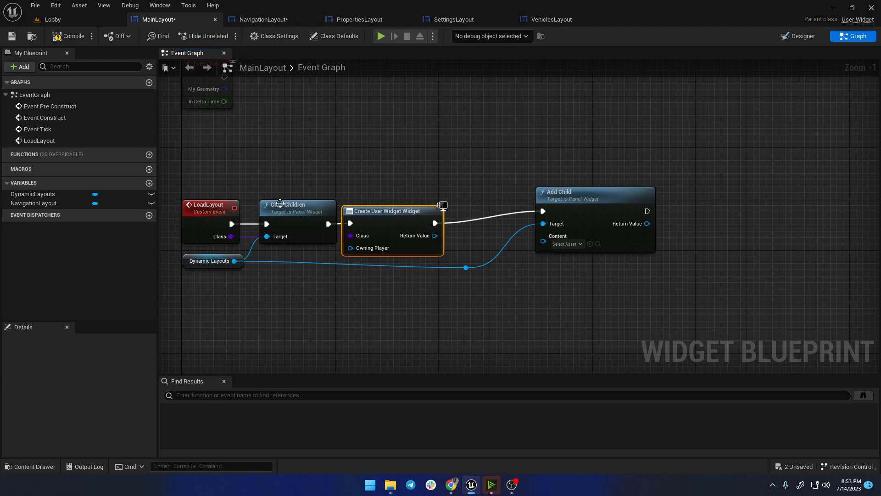
drag(286, 211, 273, 211)
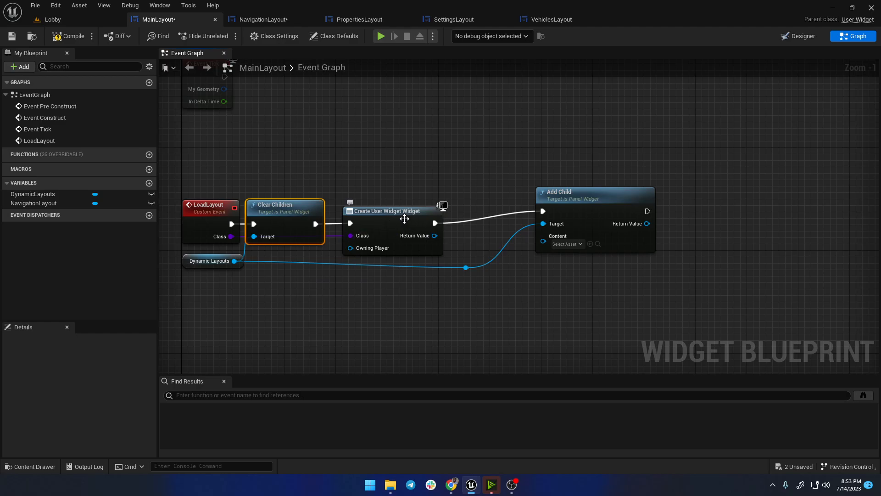
Step: Connect Create Widget's Return Value to Add Child's Content, align the nodes, and compile and save MainLayout
drag(435, 236, 546, 241)
drag(567, 214, 489, 226)
drag(460, 270, 439, 268)
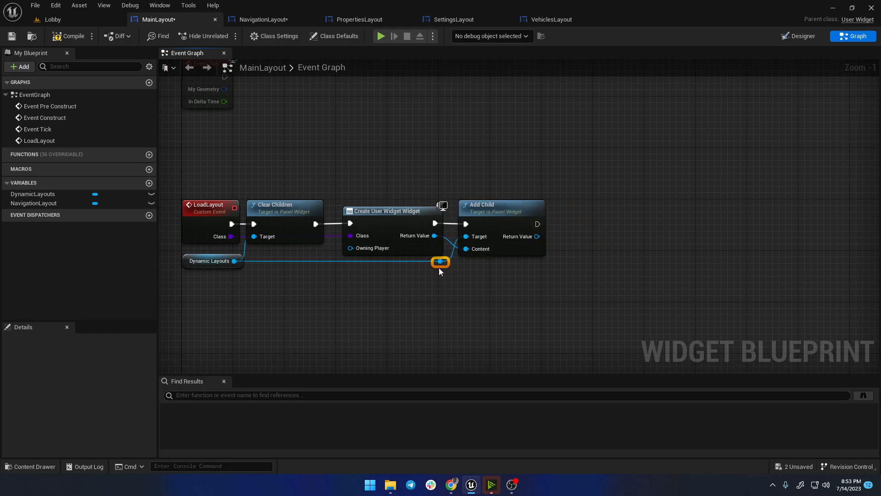
click(64, 37)
key(ctrl+shift+s)
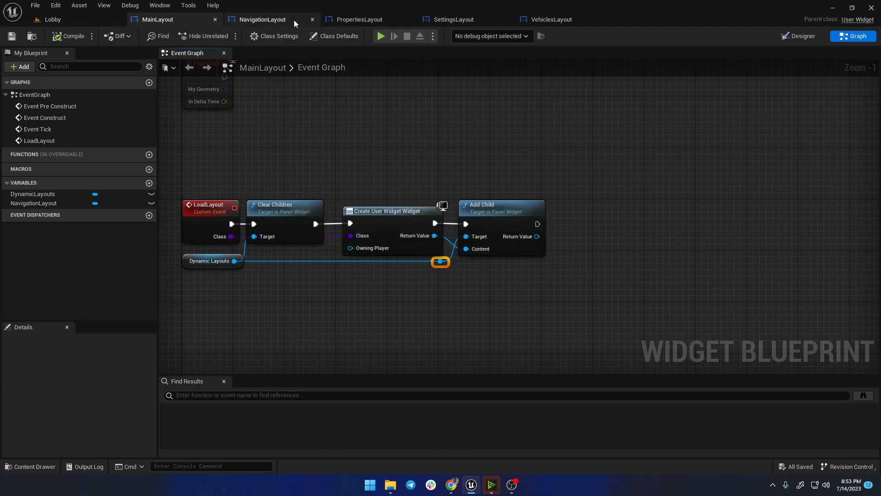
click(268, 19)
drag(461, 246, 511, 229)
text(add layout)
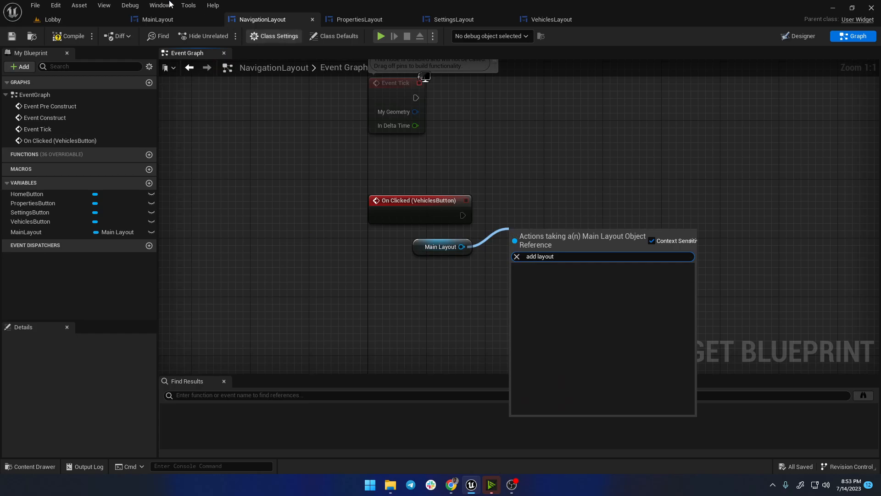
click(165, 20)
Step: In NavigationLayout's graph, call Load Layout on the Main Layout variable with VehiclesLayout as its Class
click(262, 20)
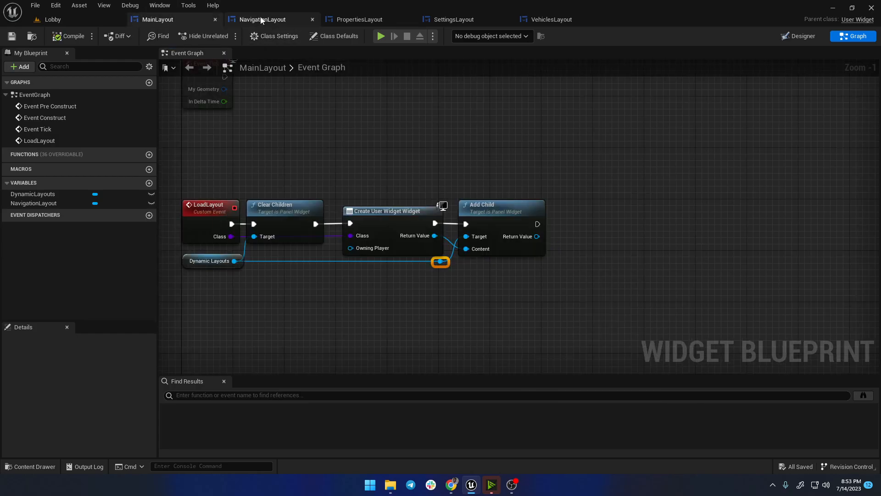
drag(461, 247, 500, 220)
text(load layout)
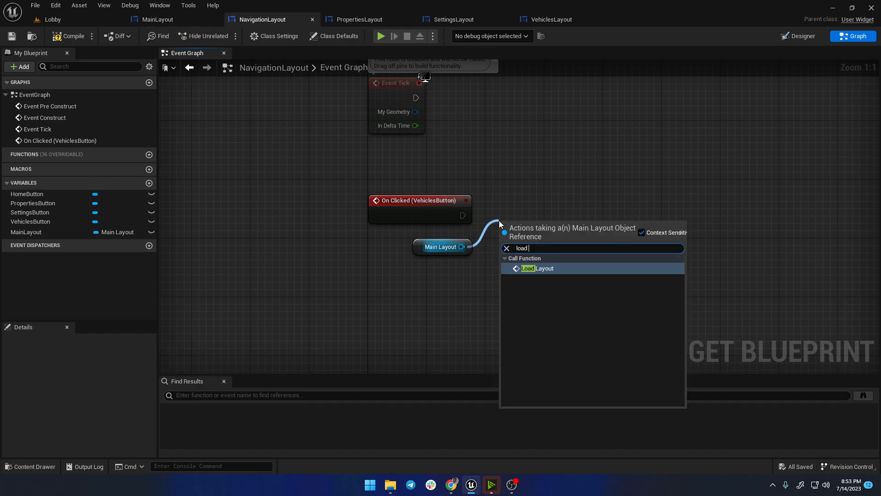
click(532, 268)
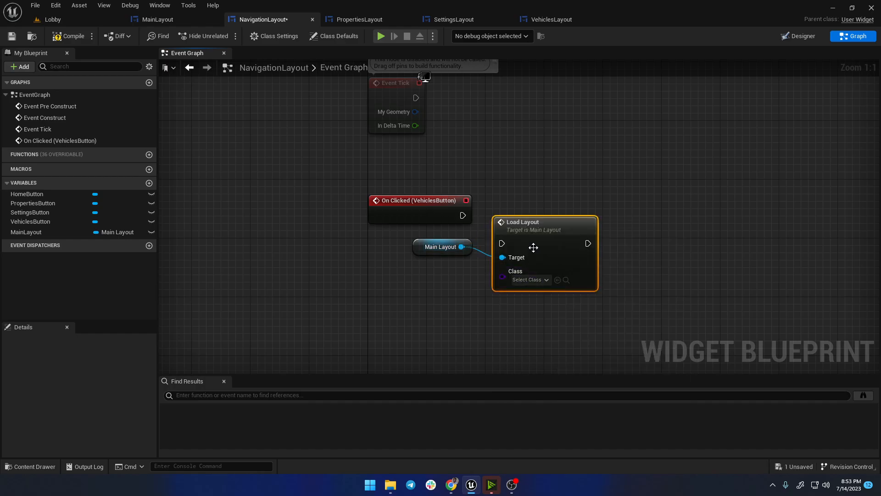
click(532, 279)
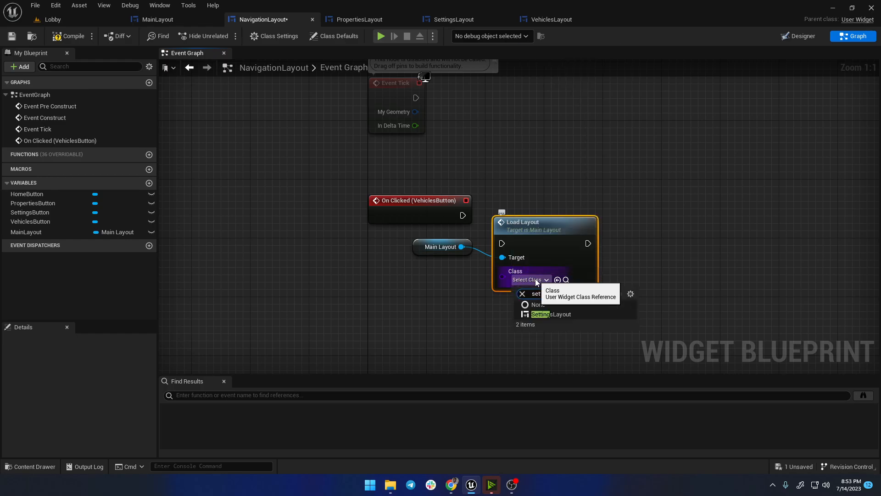
text(vehicle)
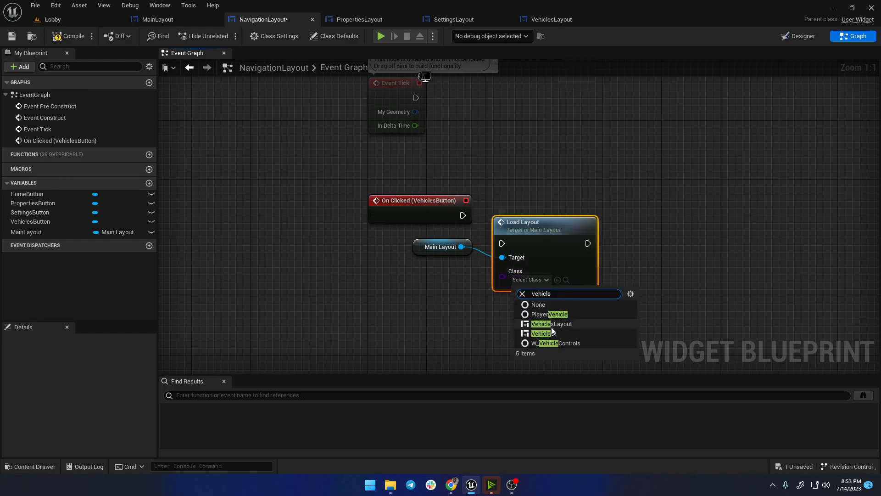
click(554, 325)
Step: Connect VehiclesButton's On Clicked event to the Load Layout call, and compile and save NavigationLayout
drag(535, 220, 528, 198)
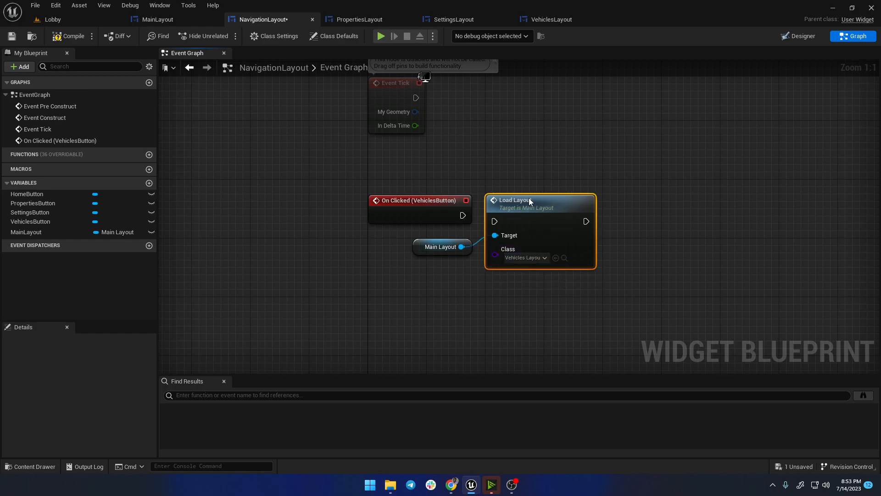
drag(463, 215, 514, 191)
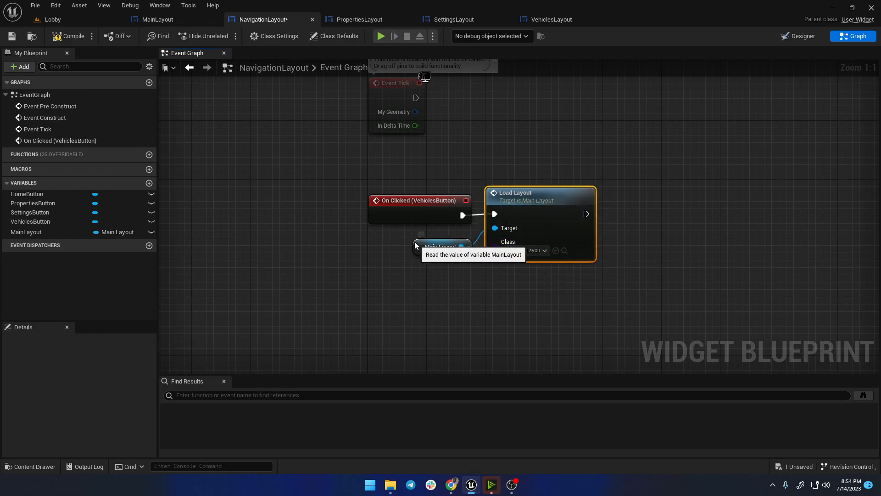
drag(415, 242, 408, 234)
click(73, 36)
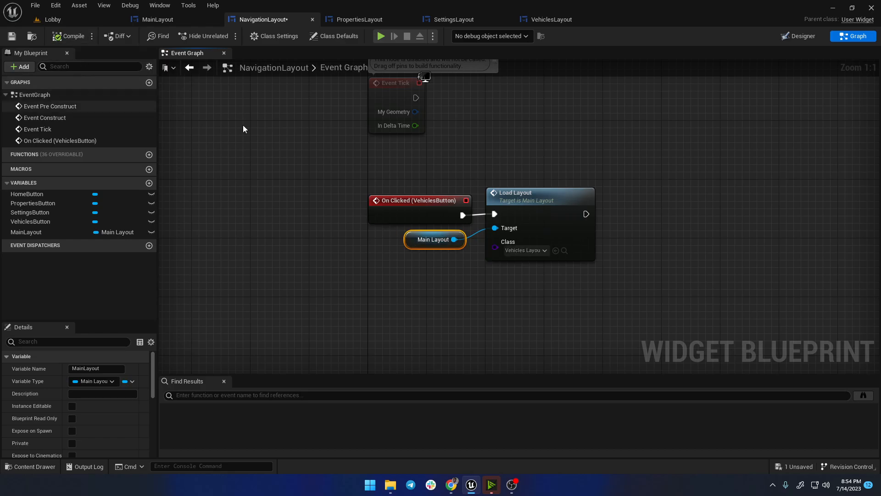
key(ctrl+s)
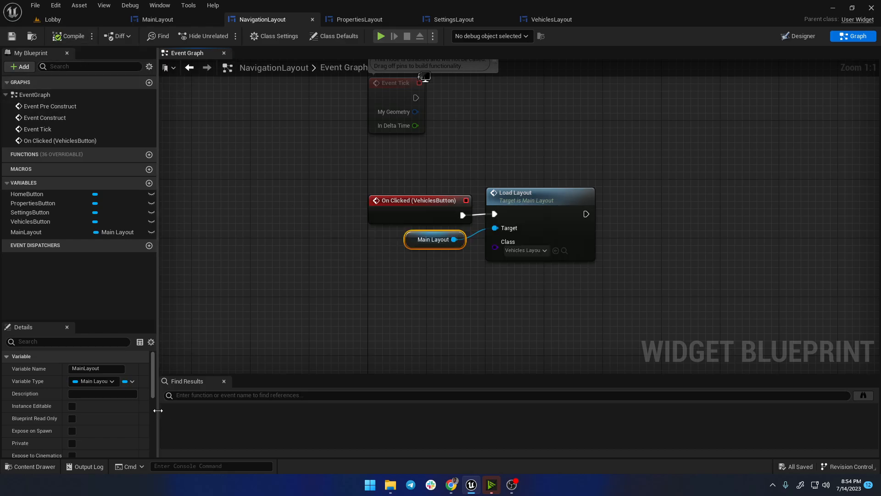
Step: Add an On Clicked event for PropertiesButton in NavigationLayout
click(805, 36)
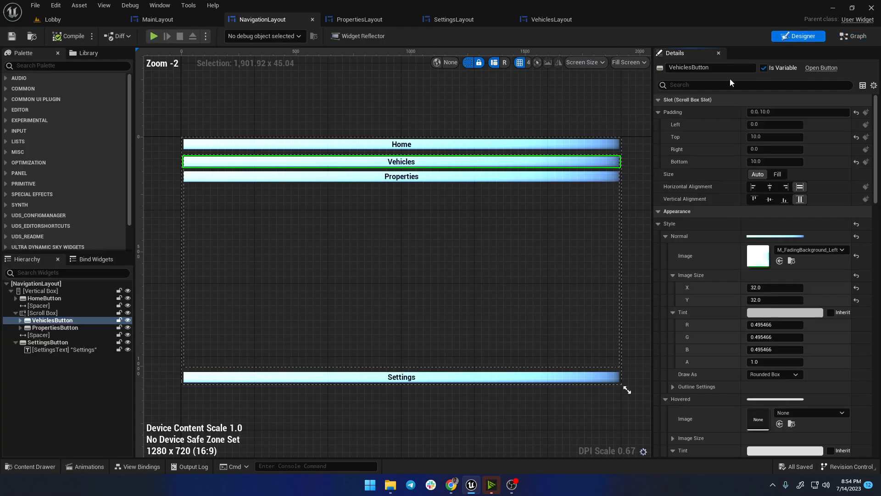
click(202, 178)
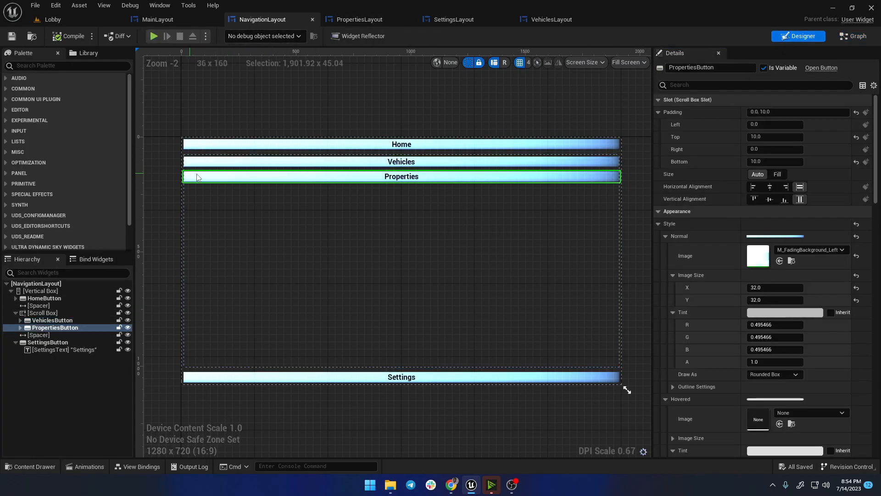
scroll(743, 362, down, 10)
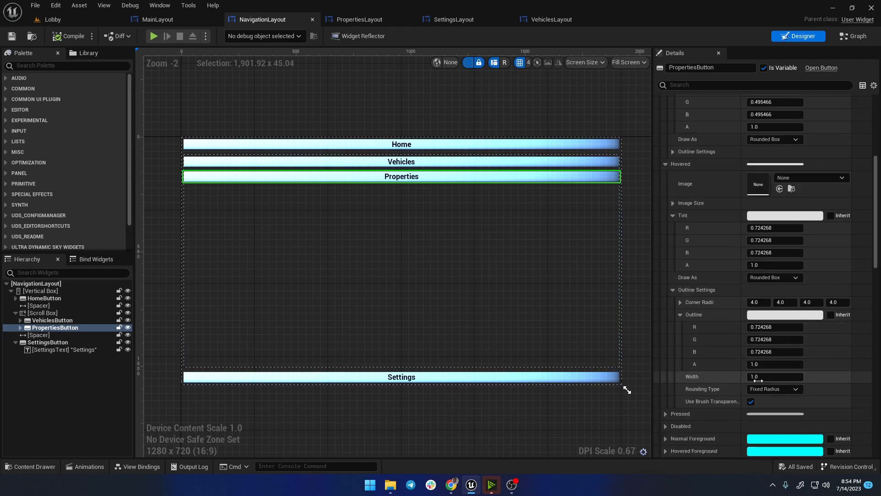
scroll(761, 384, down, 10)
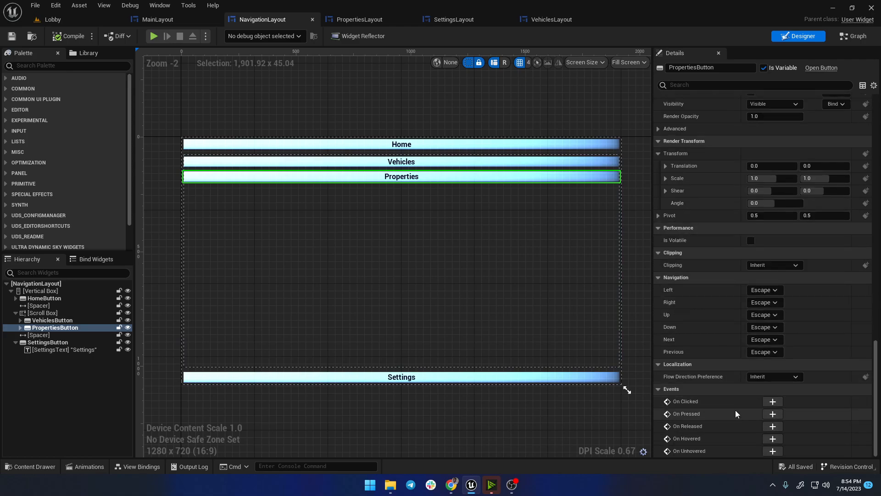
click(773, 402)
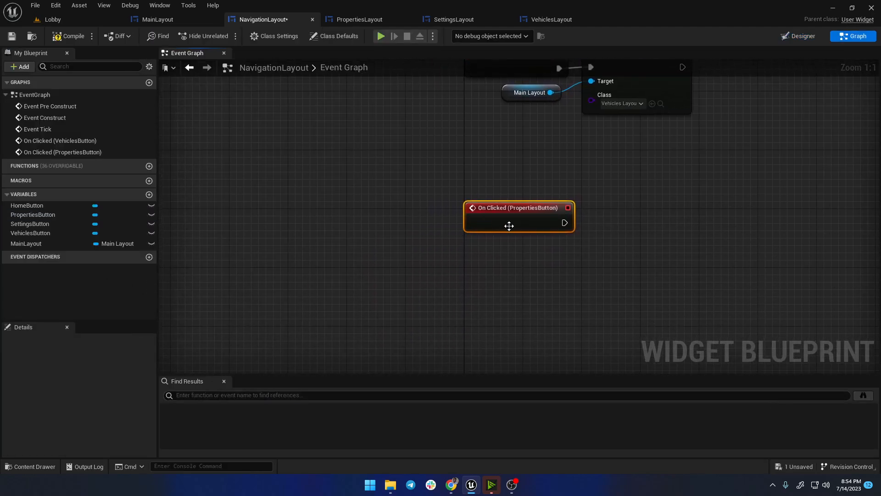
Step: Copy the Main Layout and Load Layout nodes and connect the copy to PropertiesButton's On Clicked event
right_drag(610, 89, 459, 142)
drag(508, 175, 368, 146)
click(458, 290)
key(ctrl+v)
drag(415, 275, 507, 289)
drag(548, 269, 497, 255)
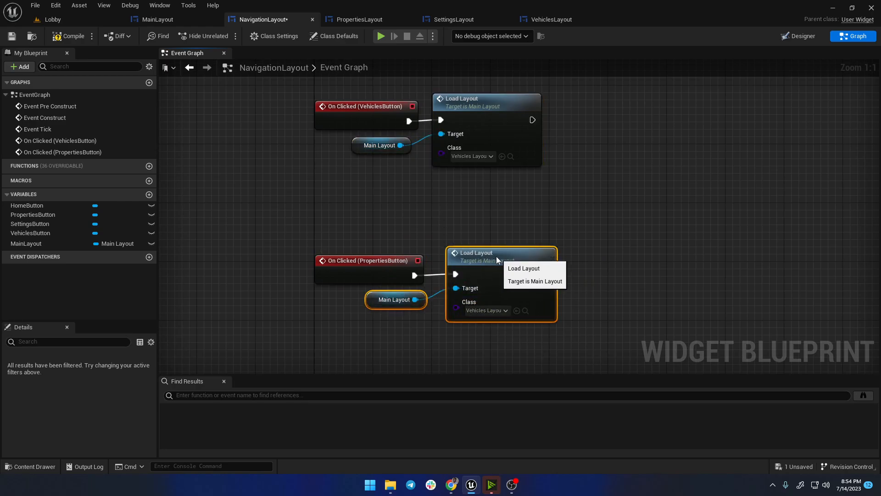
Step: Set the Class of PropertiesButton's Load Layout call to PropertiesLayout and compile NavigationLayout
click(487, 311)
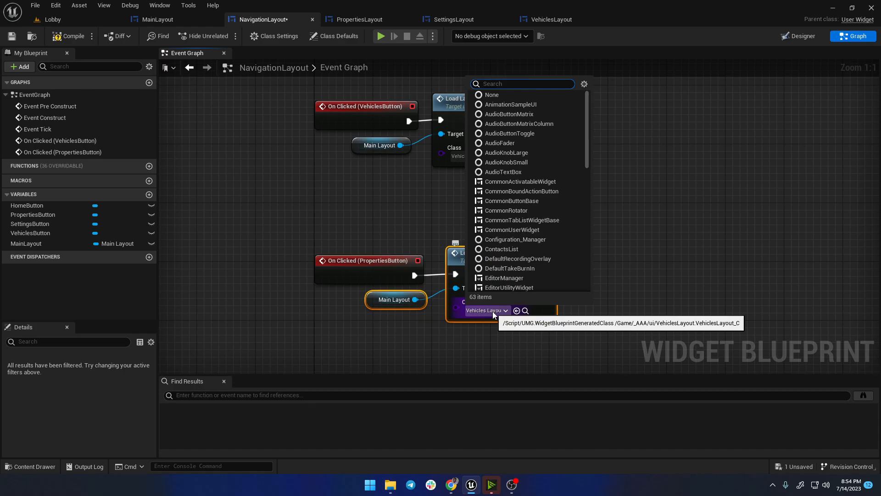
text(propertie)
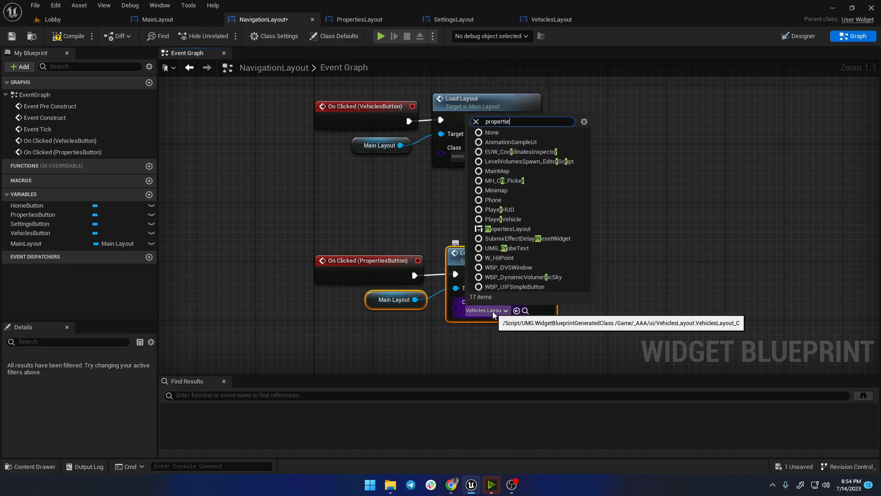
text(s)
click(505, 347)
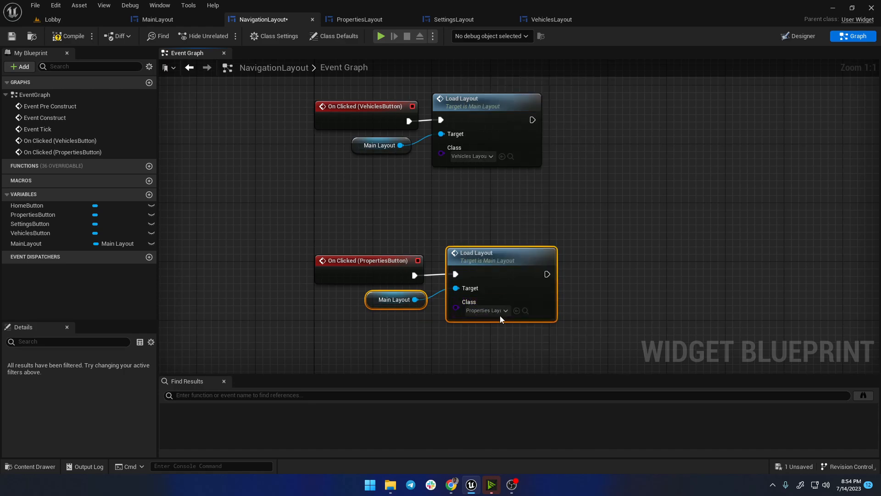
click(73, 39)
Step: Add an On Clicked event for SettingsButton in NavigationLayout
click(798, 36)
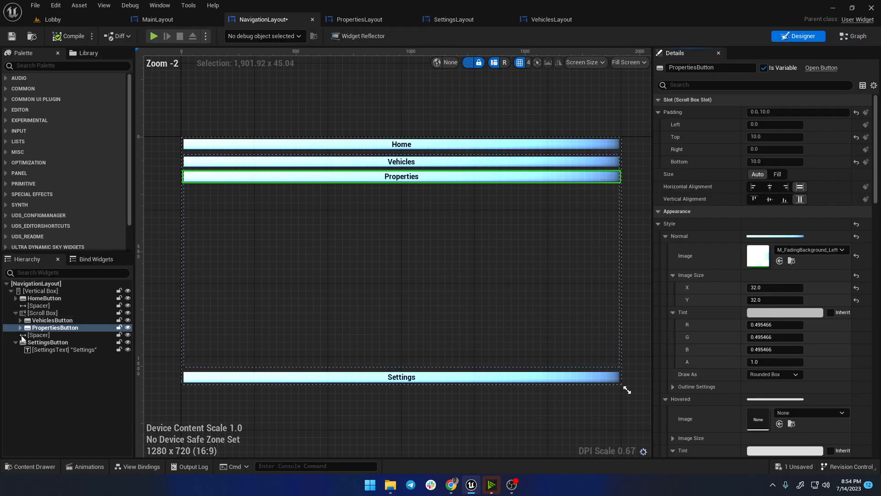
click(45, 344)
scroll(764, 389, down, 4)
scroll(764, 389, down, 15)
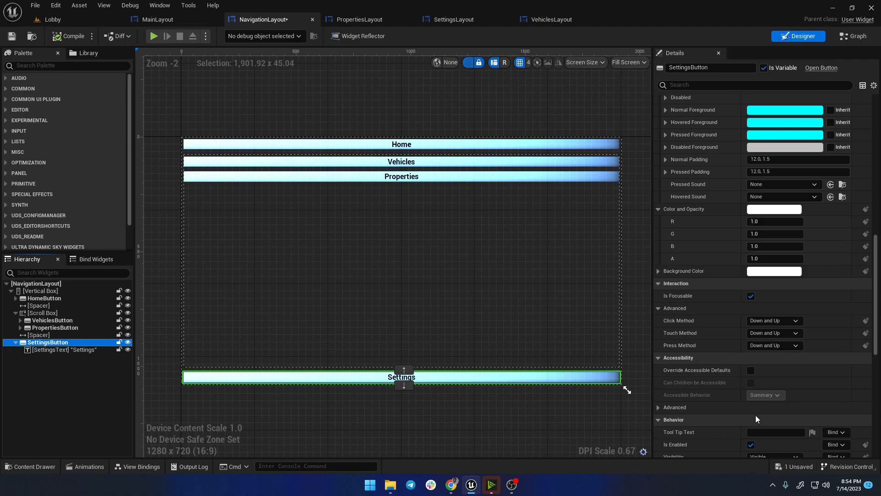
click(772, 403)
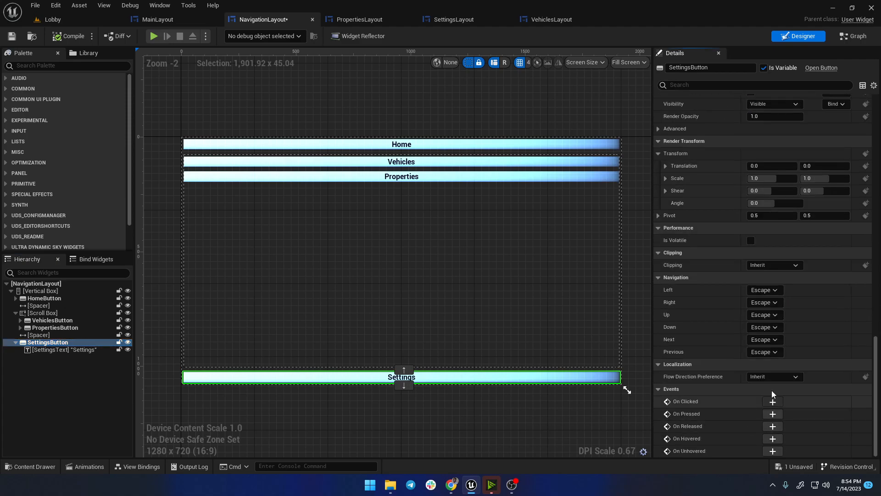
Step: Paste the Main Layout and Load Layout nodes and connect them to SettingsButton's On Clicked event
click(637, 233)
key(ctrl+v)
drag(743, 210, 646, 202)
drag(562, 223, 587, 222)
Step: Set the Class of SettingsButton's Load Layout call to SettingsLayout and save NavigationLayout
click(619, 259)
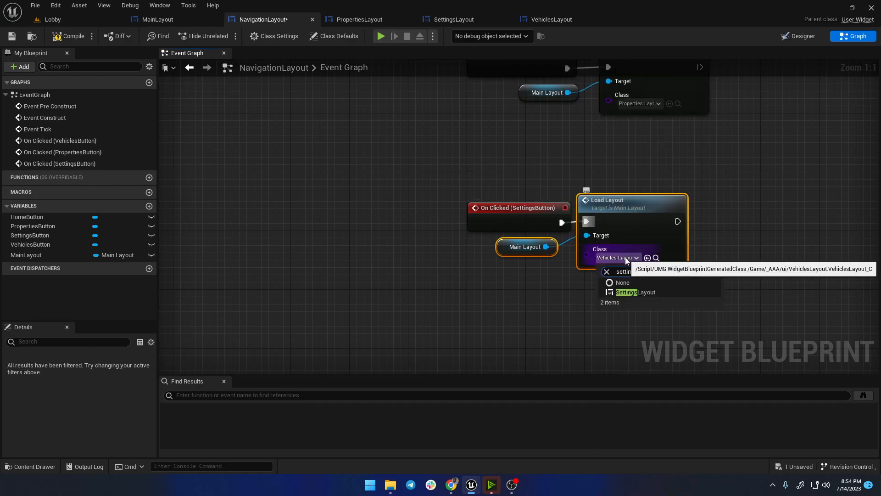
click(630, 294)
key(ctrl+s)
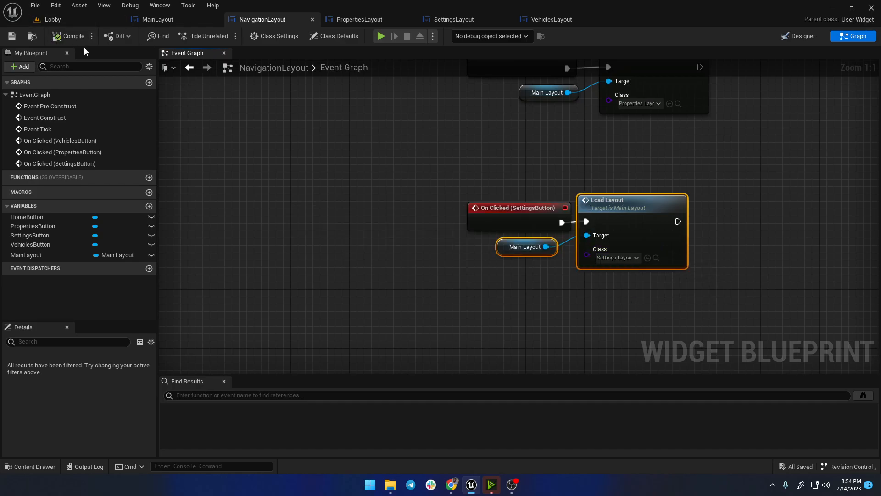
Step: Locate the Lobby level's default pawn class in the project content and open the BP_ThirdPersonCharacter blueprint
click(62, 20)
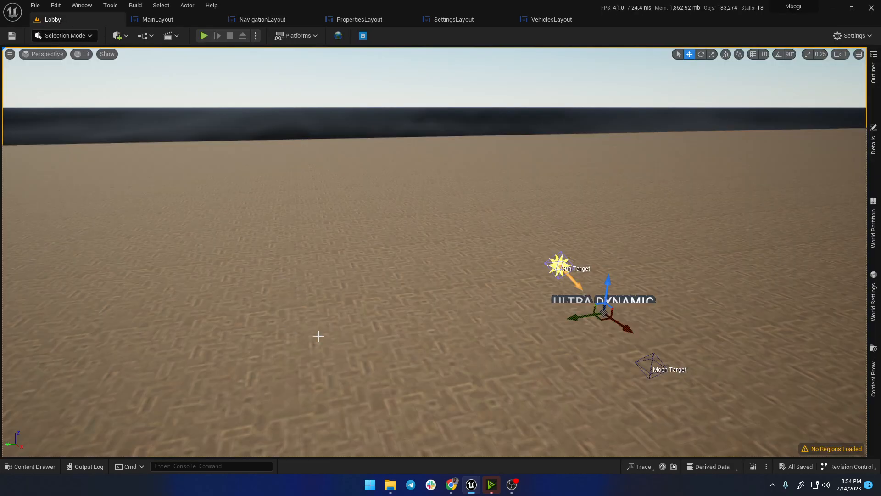
click(873, 301)
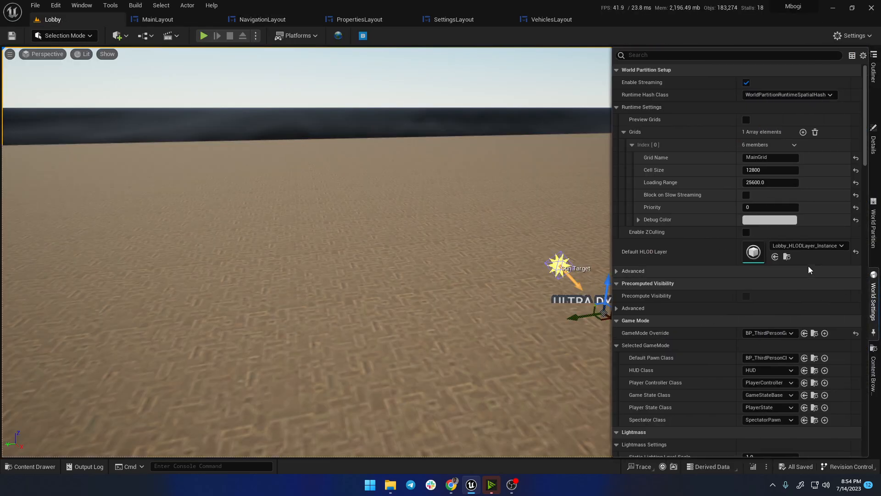
click(815, 358)
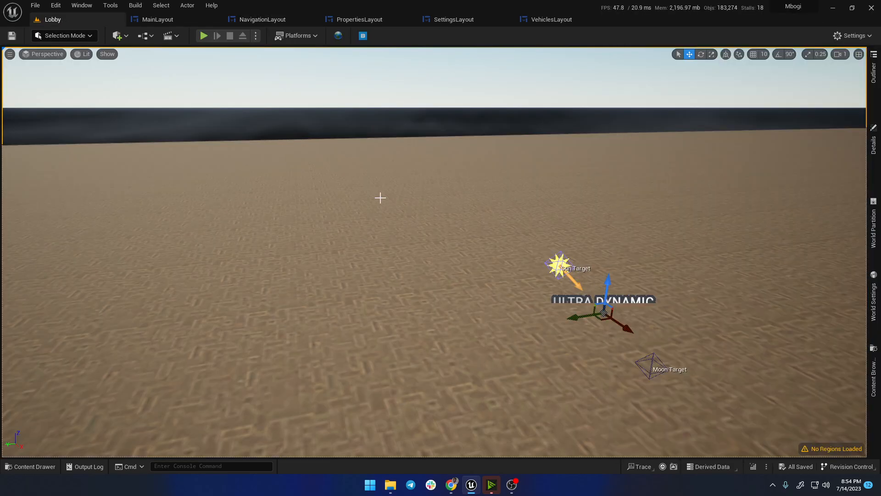
click(28, 467)
double_click(266, 281)
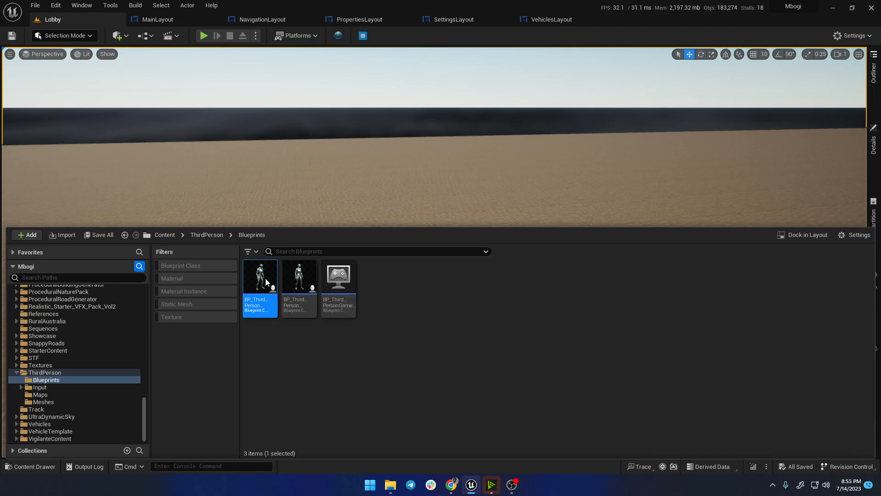
Step: Add a keyboard P key event in an empty area of BP_ThirdPersonCharacter's Event Graph
scroll(308, 202, down, 5)
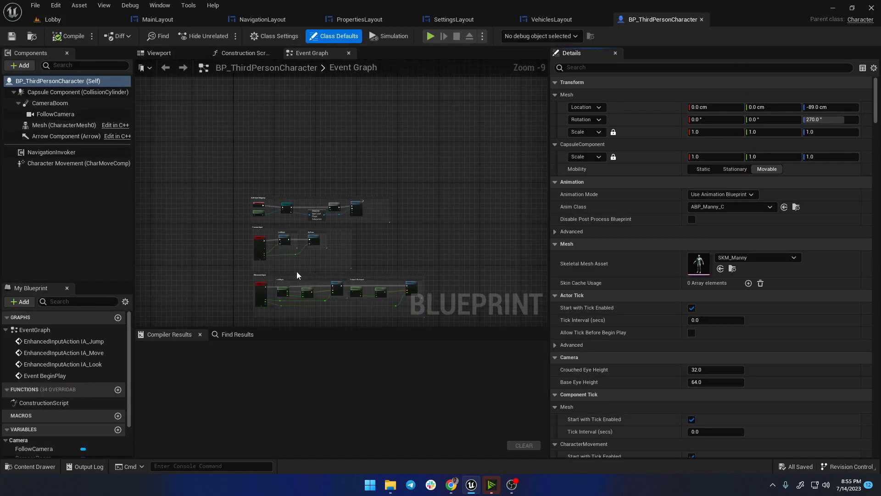
scroll(295, 198, down, 1)
right_click(296, 199)
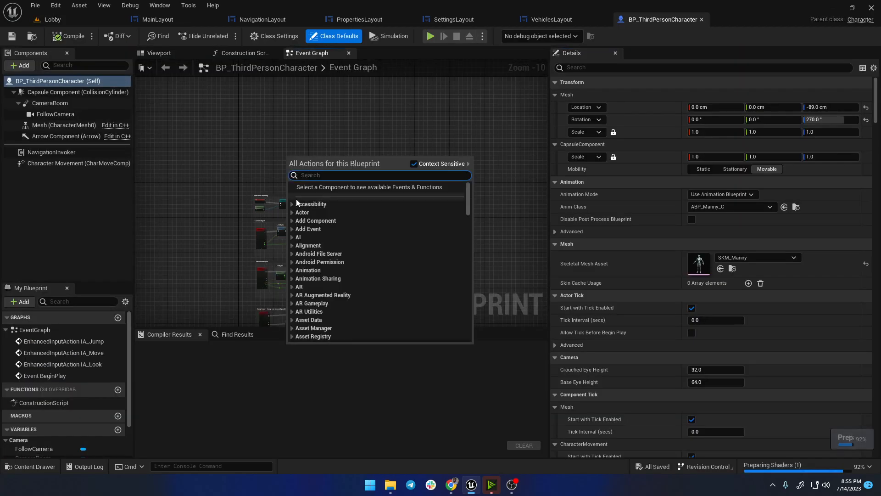
click(253, 151)
right_drag(399, 262, 359, 169)
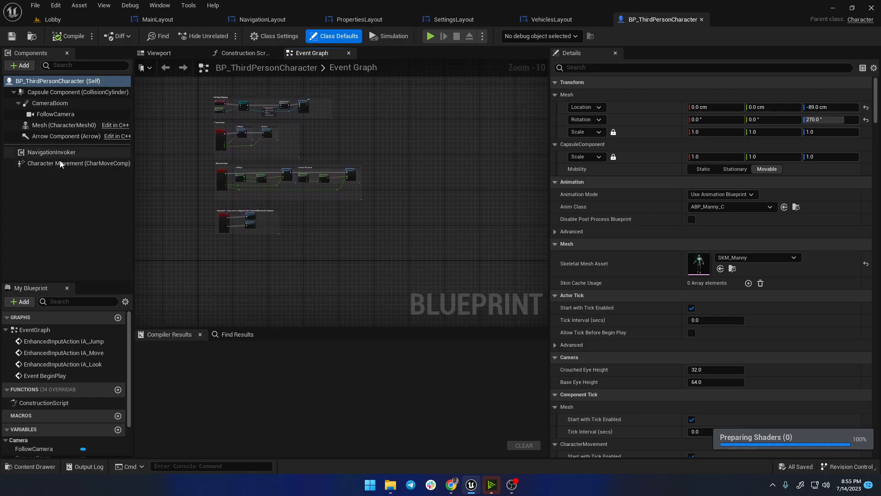
scroll(239, 241, up, 10)
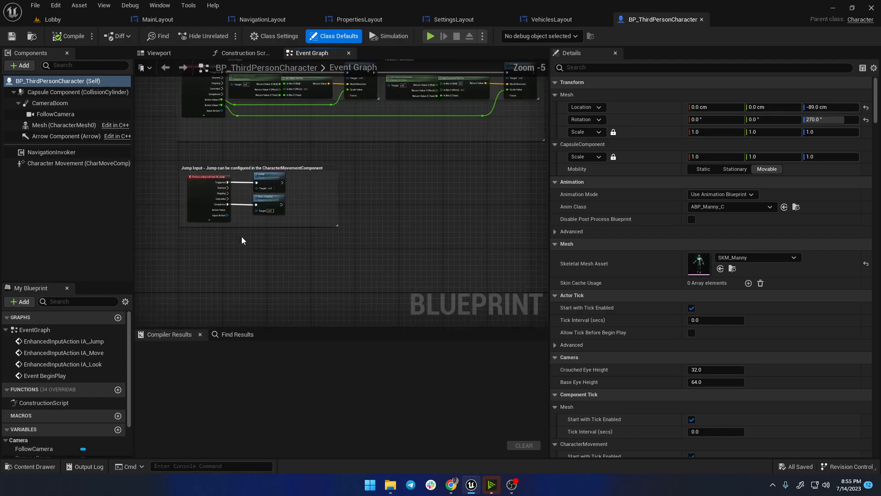
right_drag(240, 234, 271, 312)
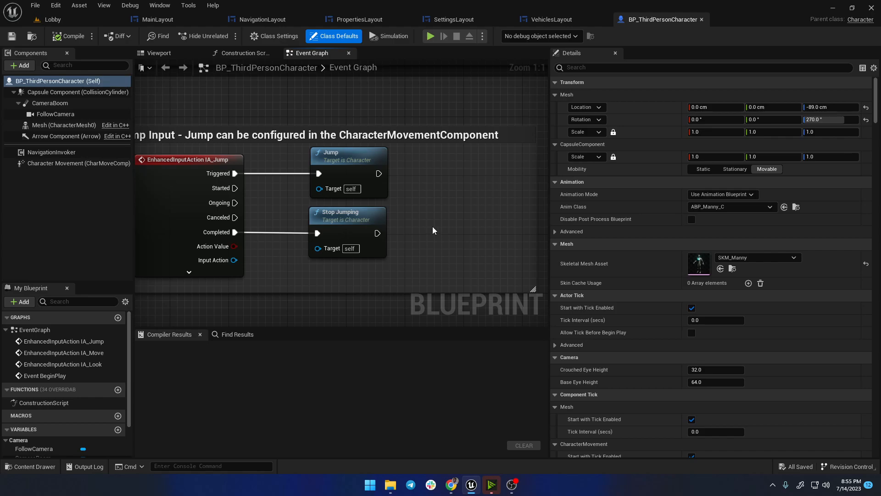
right_drag(495, 210, 307, 265)
right_drag(372, 194, 245, 301)
scroll(264, 282, down, 4)
right_drag(435, 238, 273, 292)
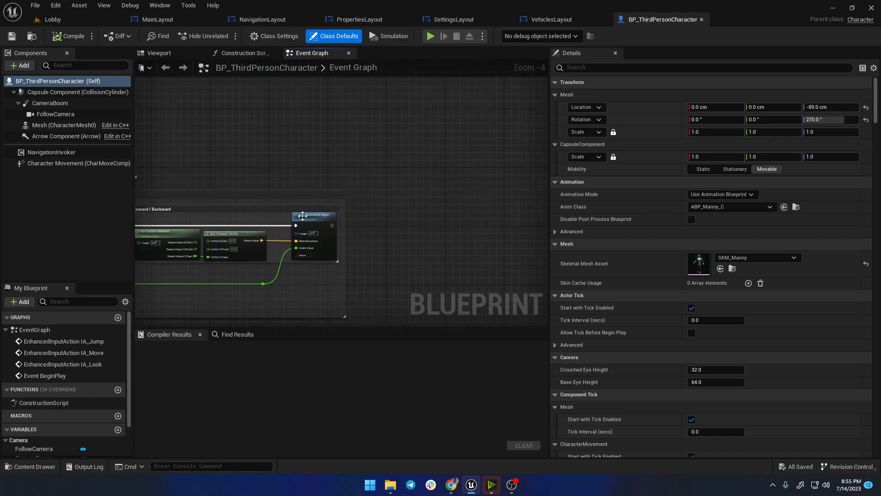
right_drag(390, 218, 156, 255)
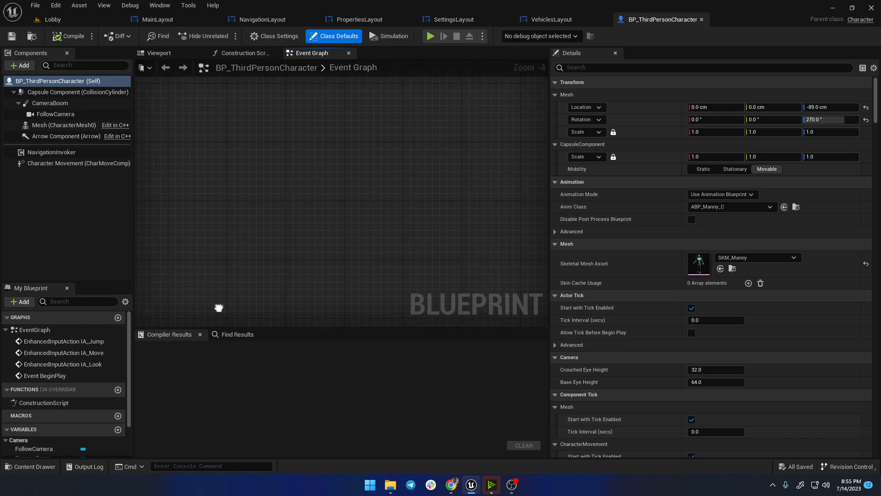
right_drag(269, 193, 272, 197)
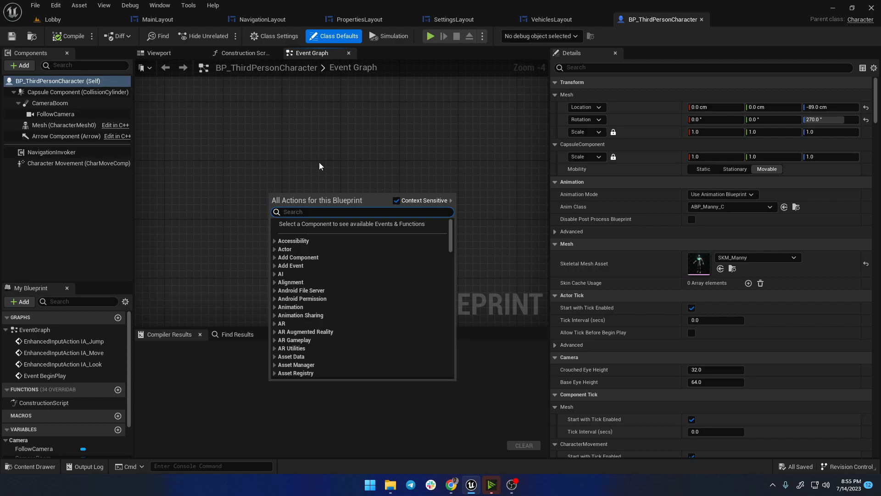
text(keyboard p)
key(ctrl+a)
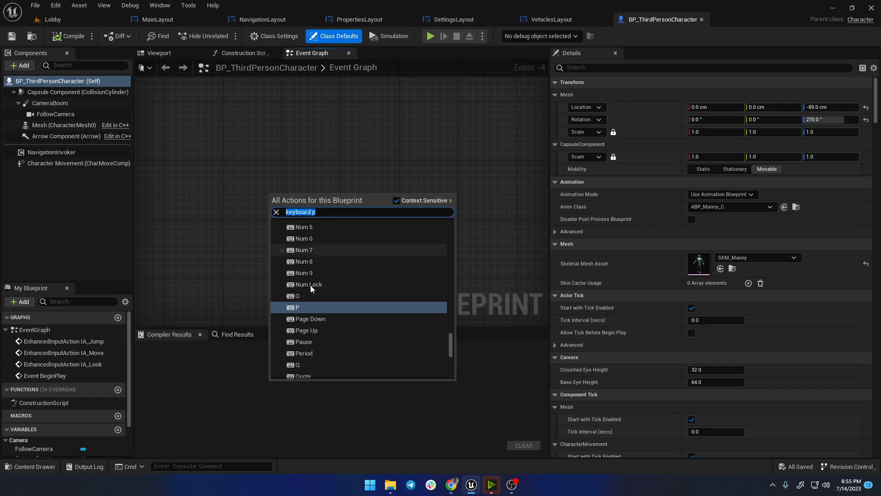
click(300, 307)
scroll(270, 199, up, 4)
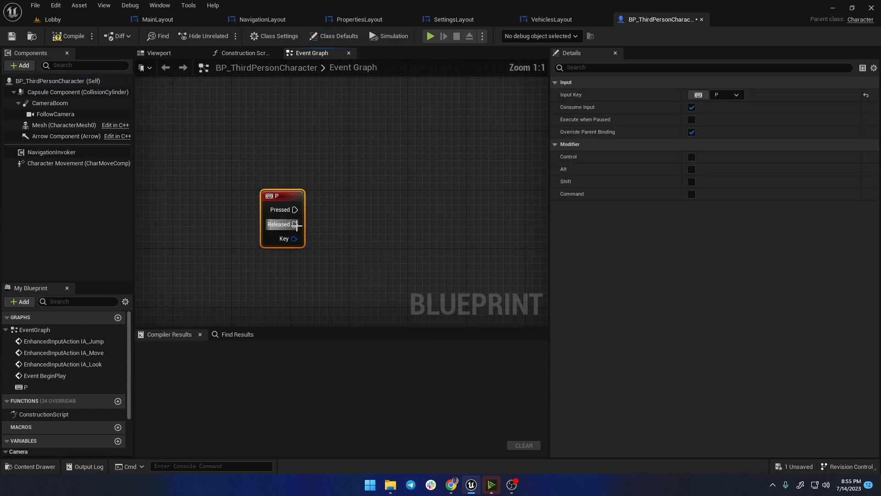
Step: Add a Create Widget node to the P event's Pressed output and set its Class to MainLayout
drag(295, 210, 338, 208)
text(crea)
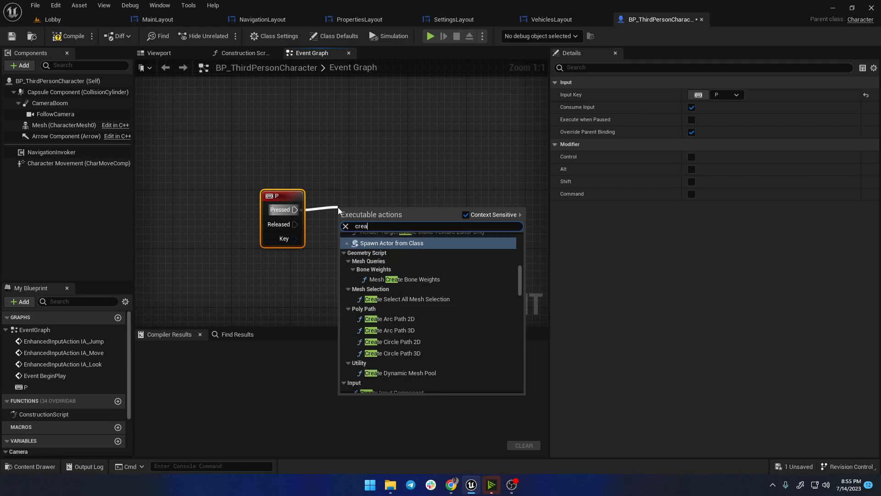
text(te widget)
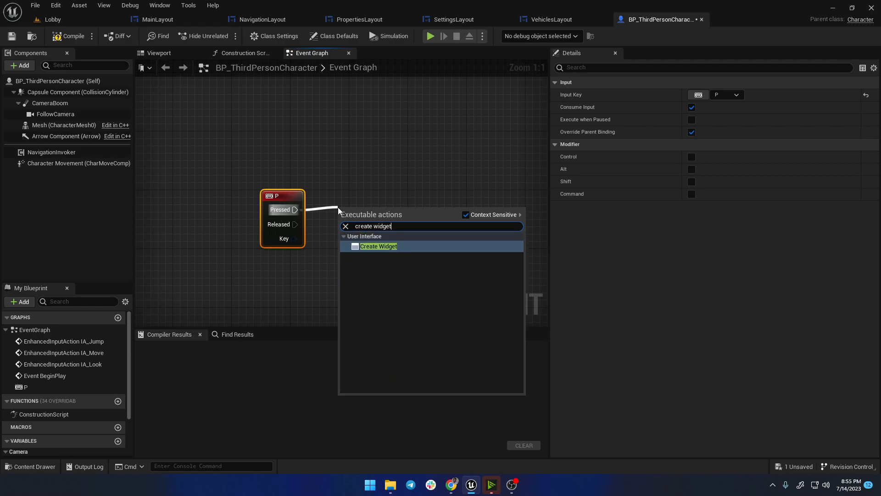
click(368, 247)
click(371, 247)
text(mainlayout)
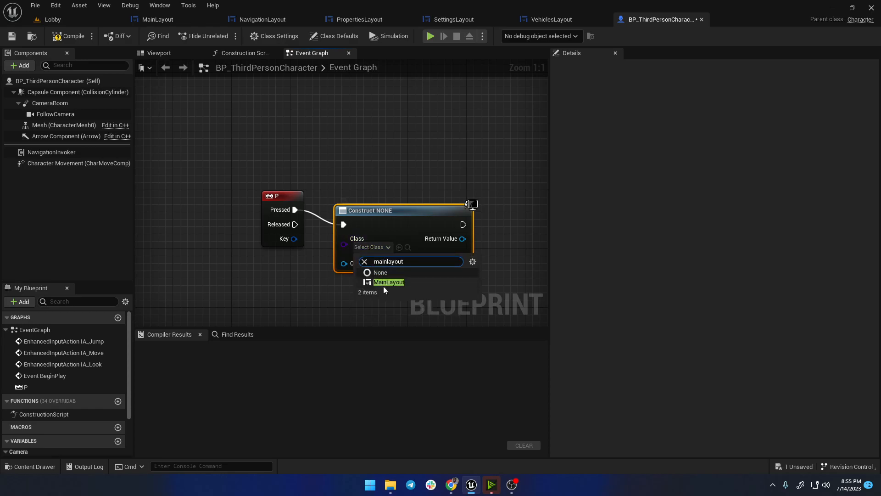
click(384, 283)
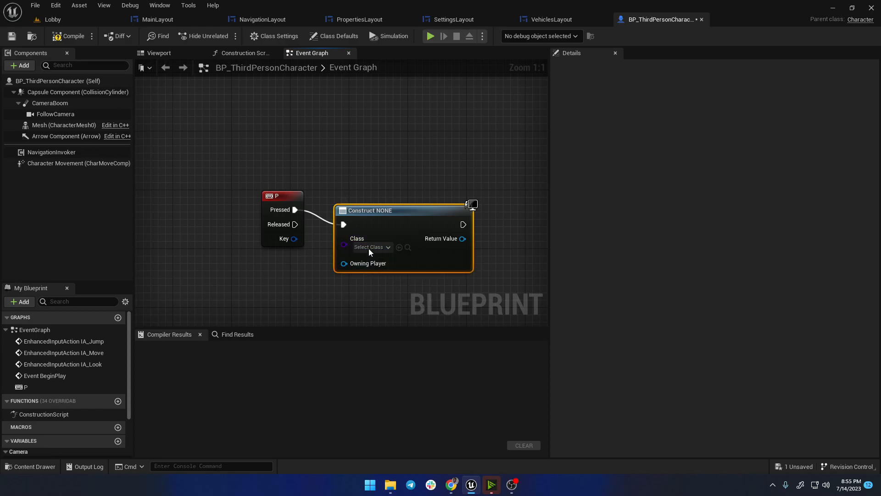
Step: Add an Add to Viewport node after Create Main Layout Widget and connect the widget's Return Value to its Target
right_drag(479, 279, 327, 264)
drag(312, 211, 365, 212)
text(add)
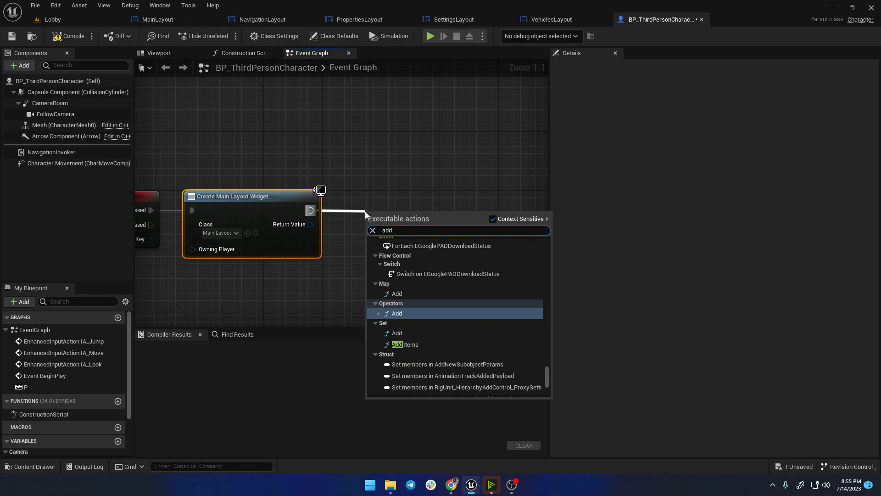
text( widge)
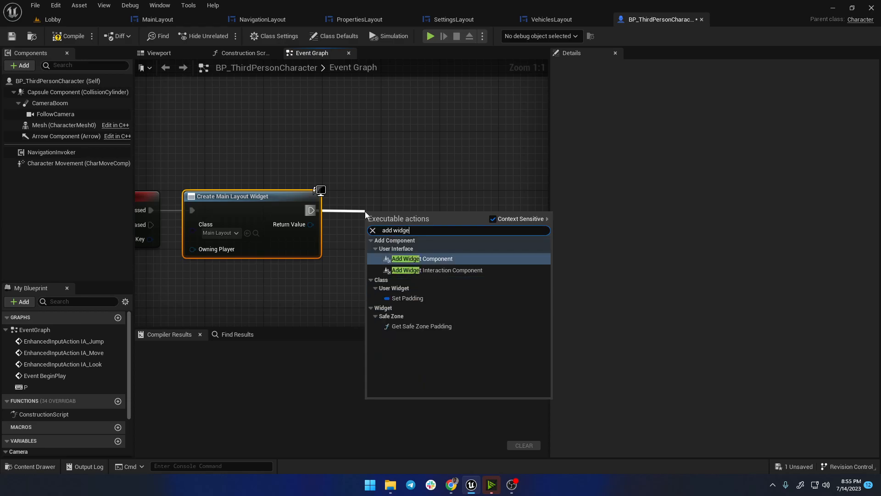
text(t to view)
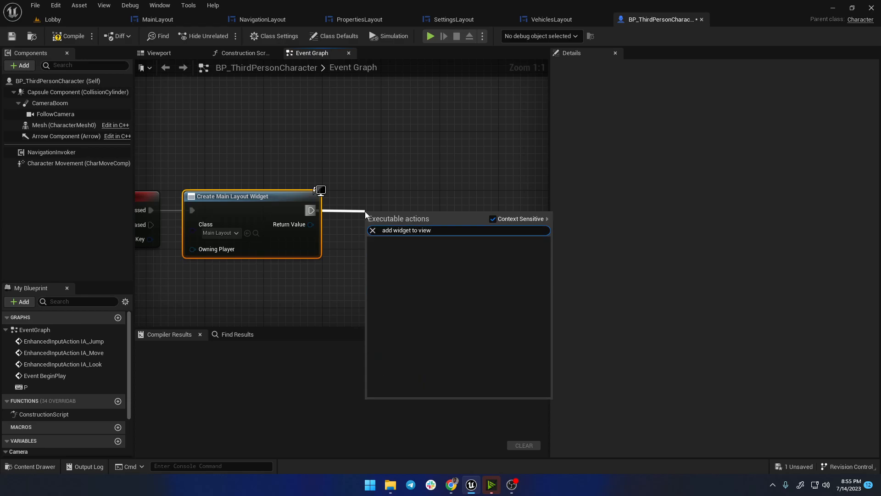
key(ctrl+a)
text(add to view)
click(431, 269)
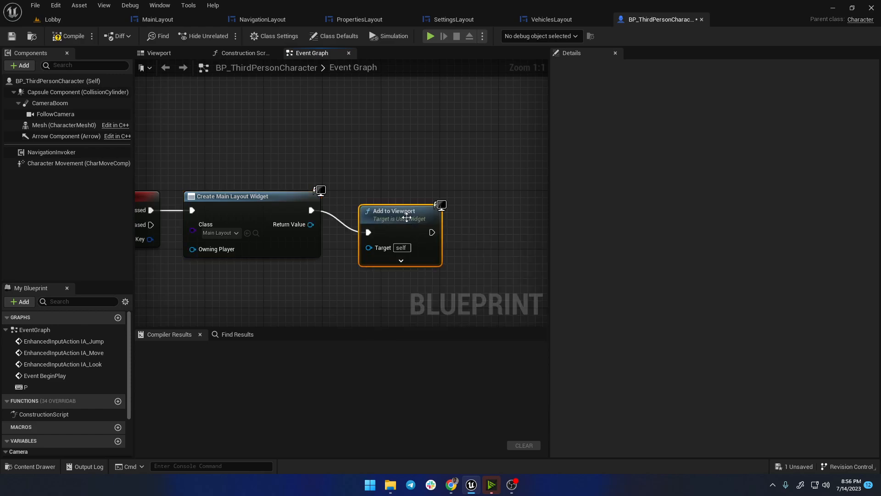
drag(408, 219, 385, 197)
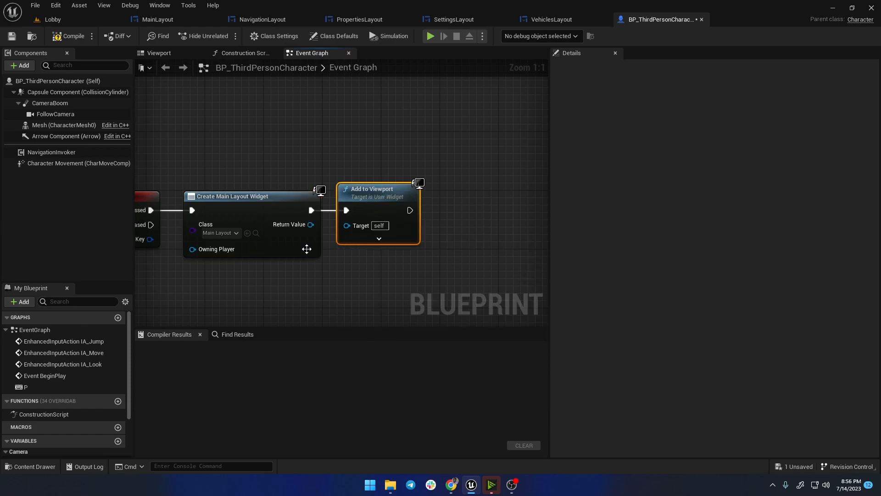
right_drag(404, 261, 347, 256)
drag(254, 221, 291, 221)
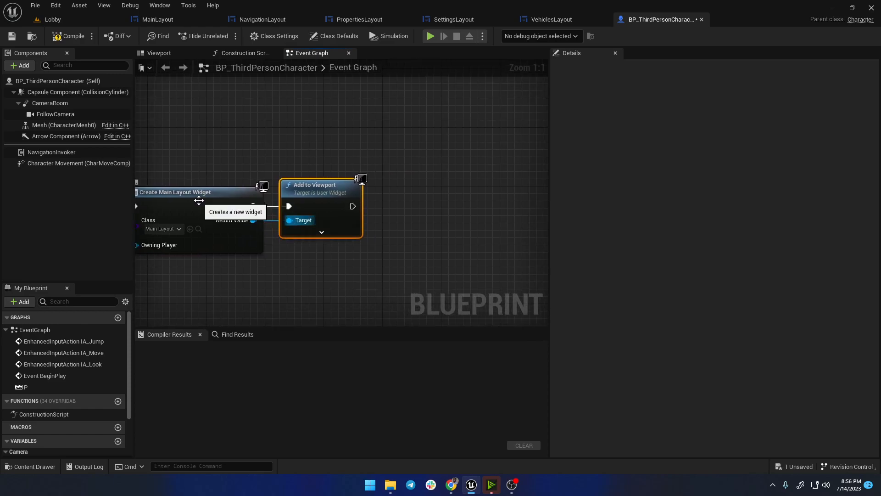
Step: Try a Set Cursor node after Add to Viewport, check its In Cursor options, and delete the node
right_drag(375, 250, 316, 245)
drag(294, 208, 352, 212)
text(show curs)
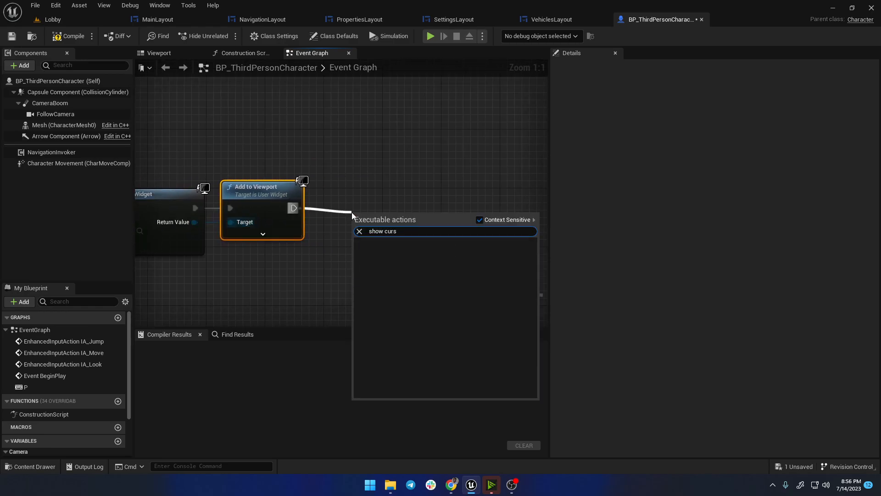
key(ctrl+a)
text(cursor)
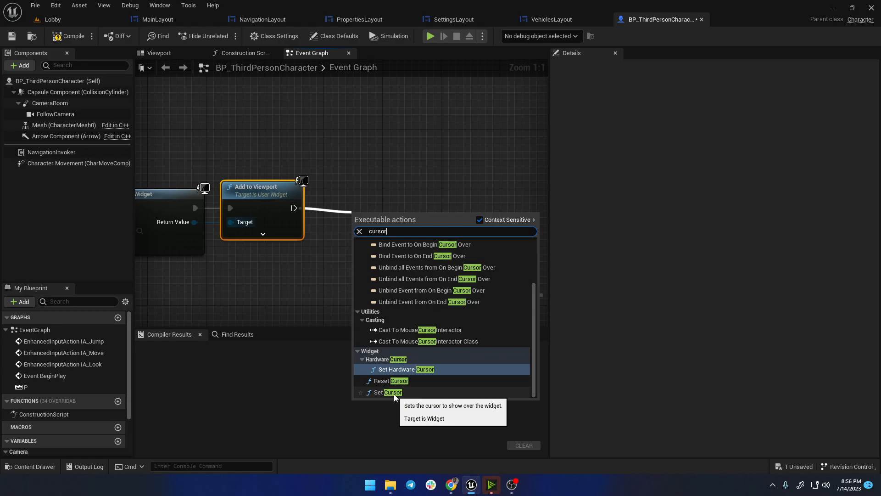
scroll(406, 376, up, 3)
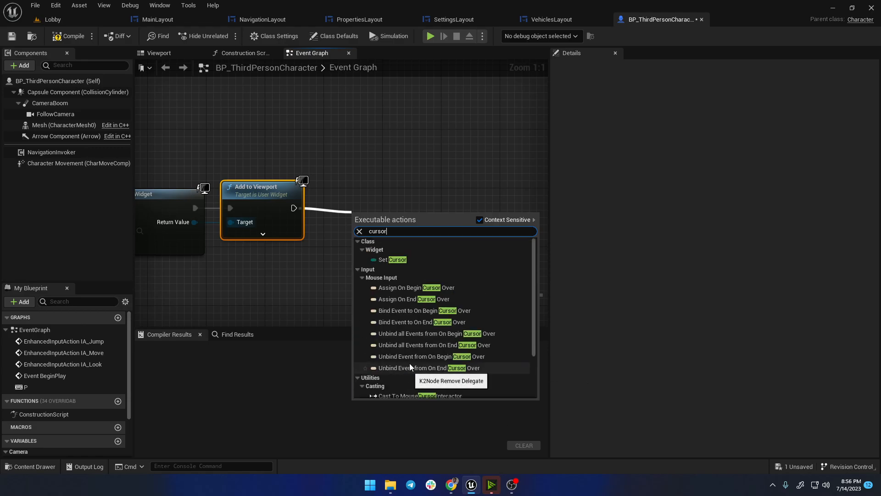
scroll(413, 255, down, 3)
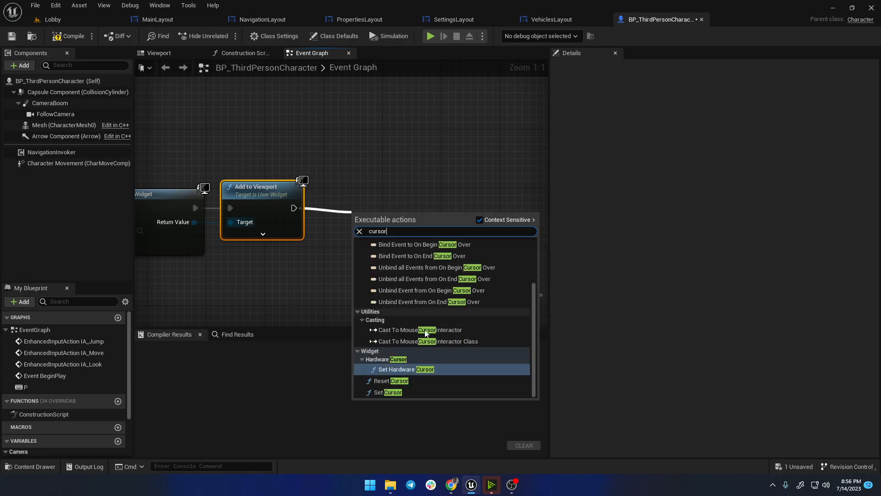
click(382, 393)
drag(411, 224, 396, 199)
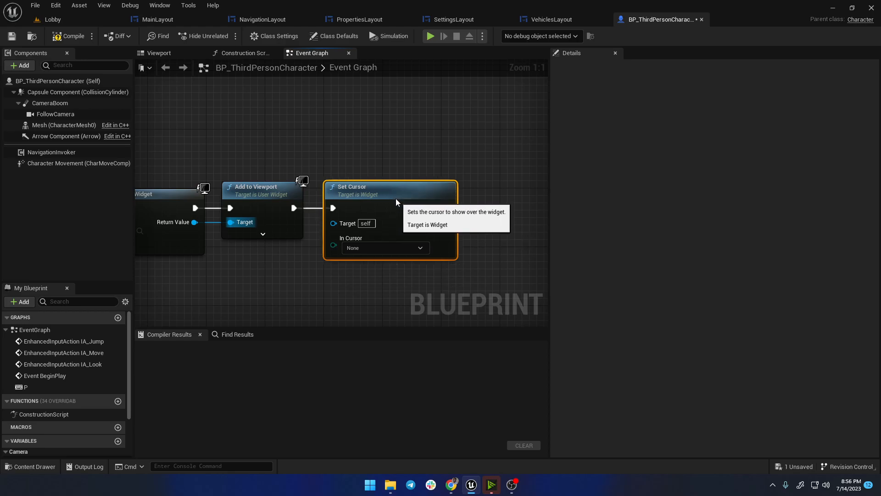
click(362, 251)
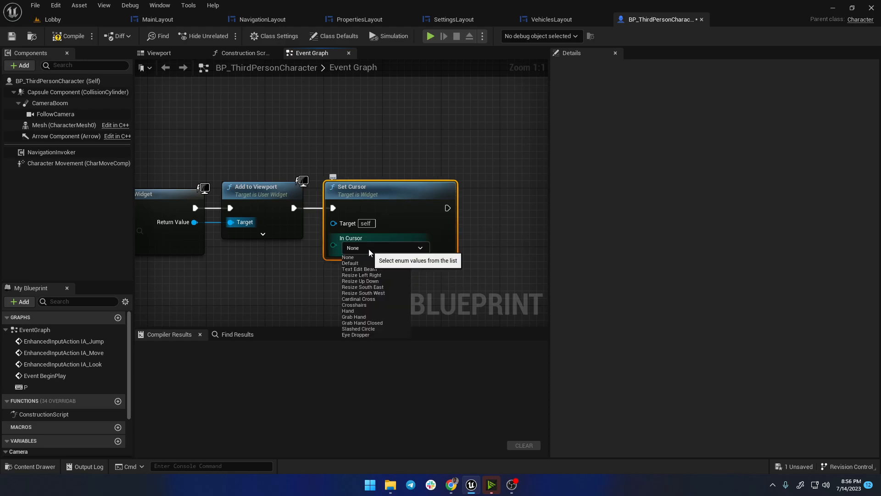
click(385, 196)
key(Delete)
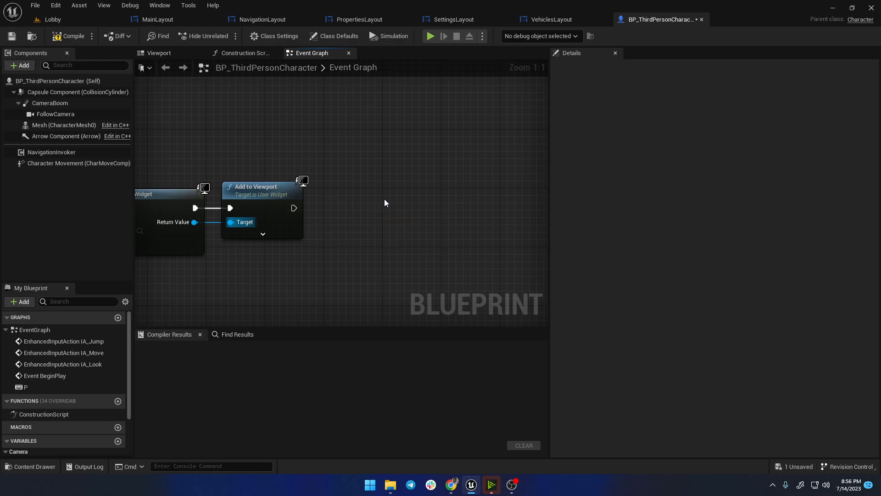
Step: With Context Sensitive filtering off, add a Set Show Mouse Cursor node after Add to Viewport and enable Show Mouse Cursor
drag(294, 208, 331, 208)
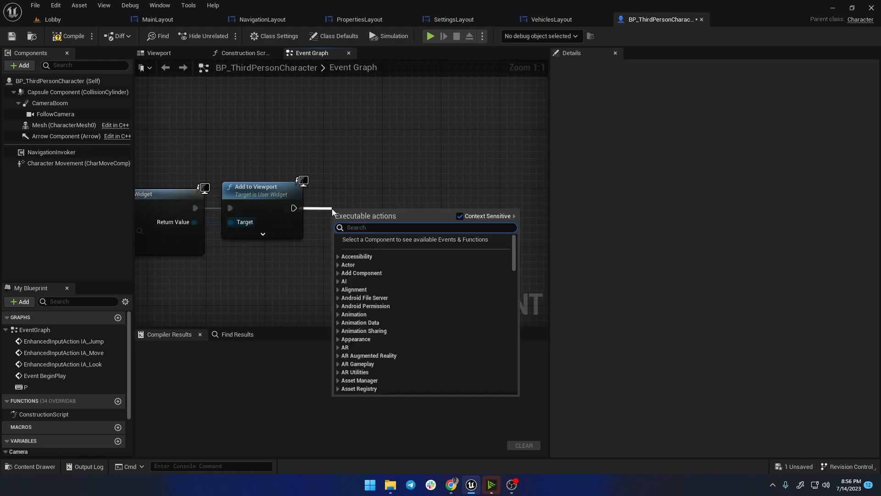
text(cursor)
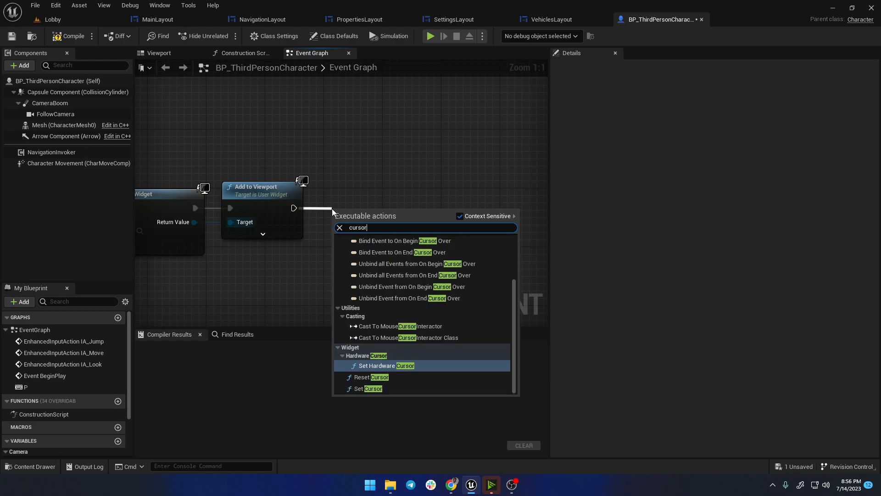
click(481, 216)
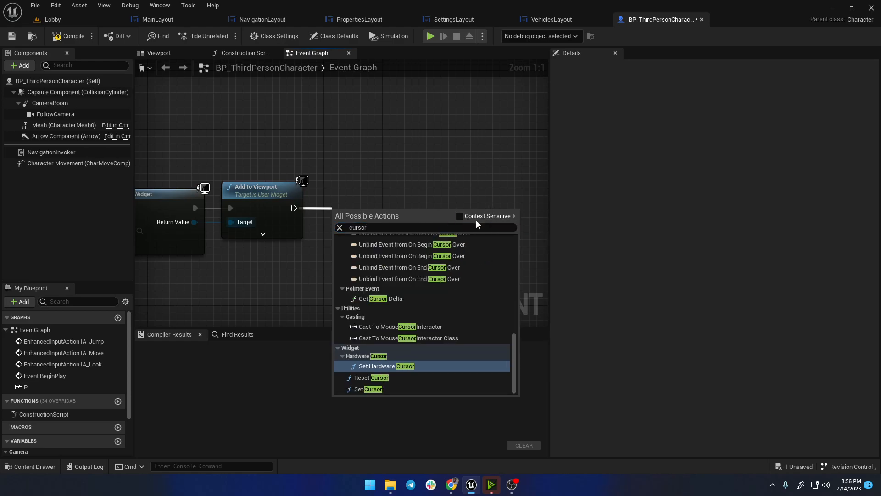
click(362, 226)
text(show cursor)
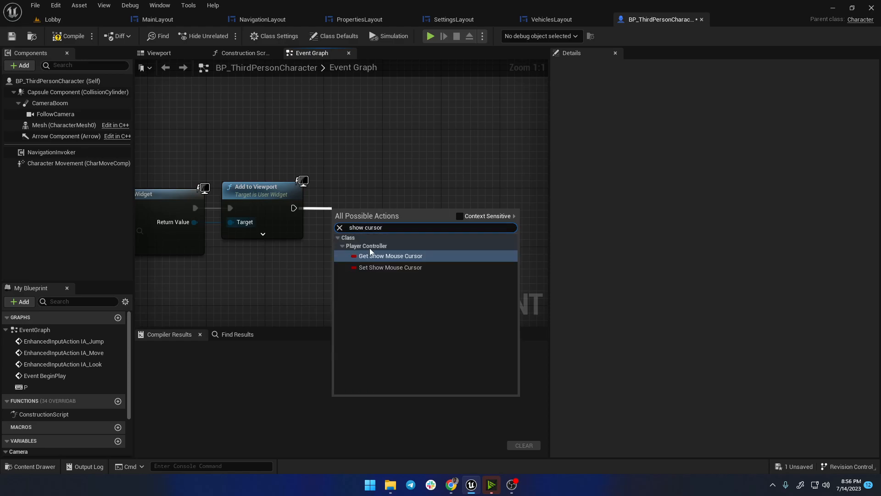
click(379, 266)
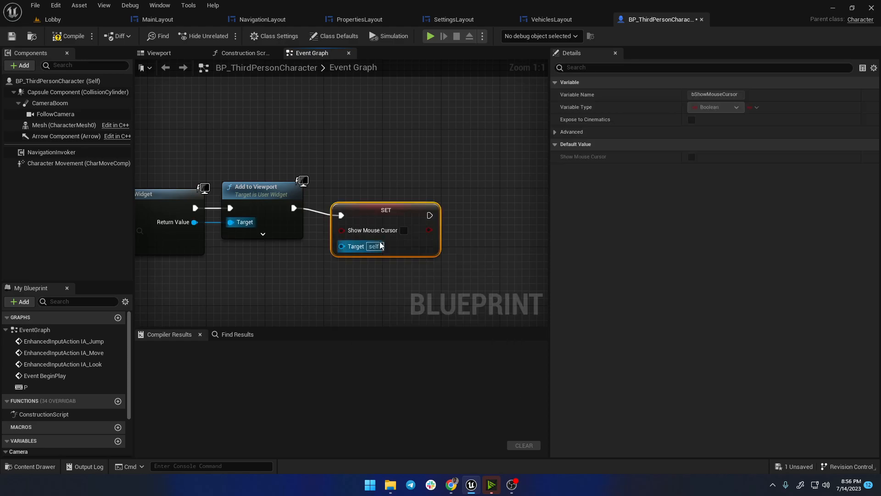
click(405, 231)
drag(396, 210, 382, 203)
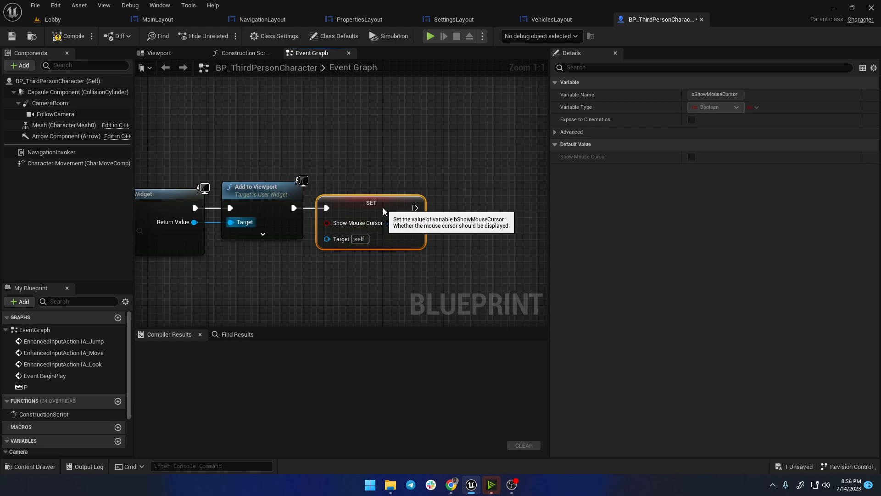
Step: Add a Set Input Mode UI Only node after the Set Show Mouse Cursor node
right_drag(433, 280, 334, 293)
drag(316, 219, 349, 221)
text(input mode)
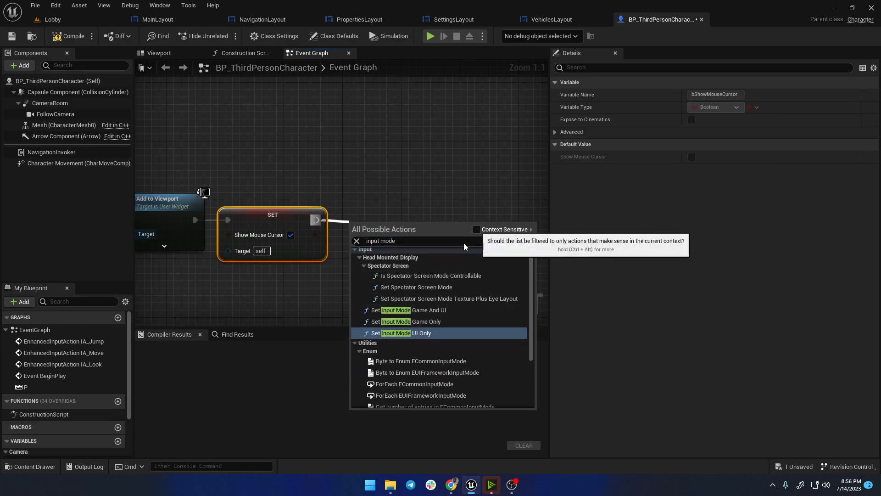
click(406, 322)
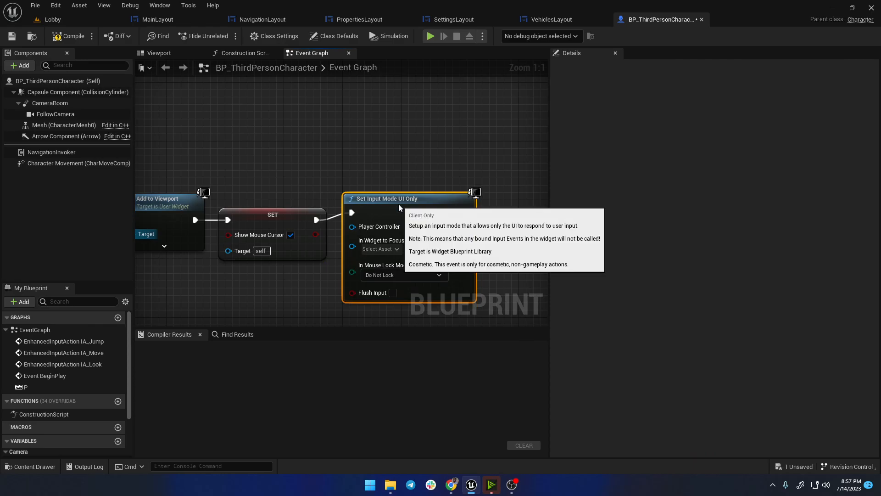
Step: Add a Get Player Controller node and connect its Return Value to Player Controller on Set Input Mode UI Only
right_drag(221, 311, 299, 252)
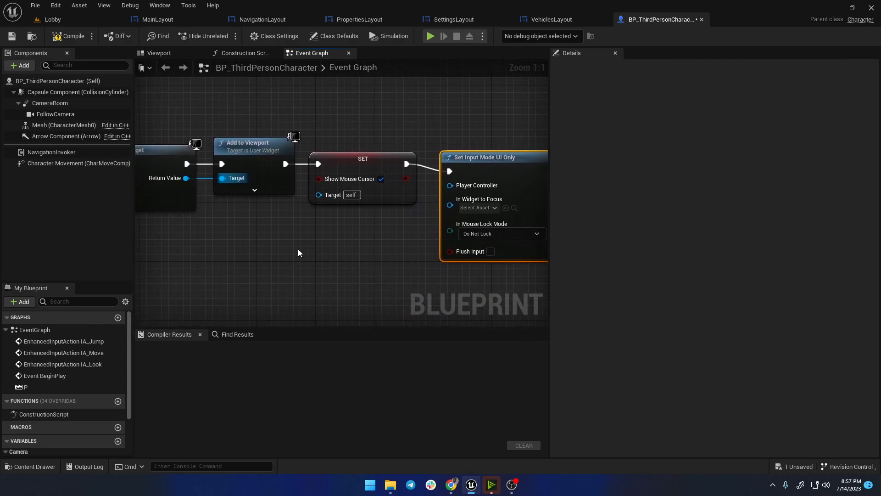
right_click(298, 253)
text(get contr)
key(ctrl+shift+Left)
key(BackSpace)
text(player controller)
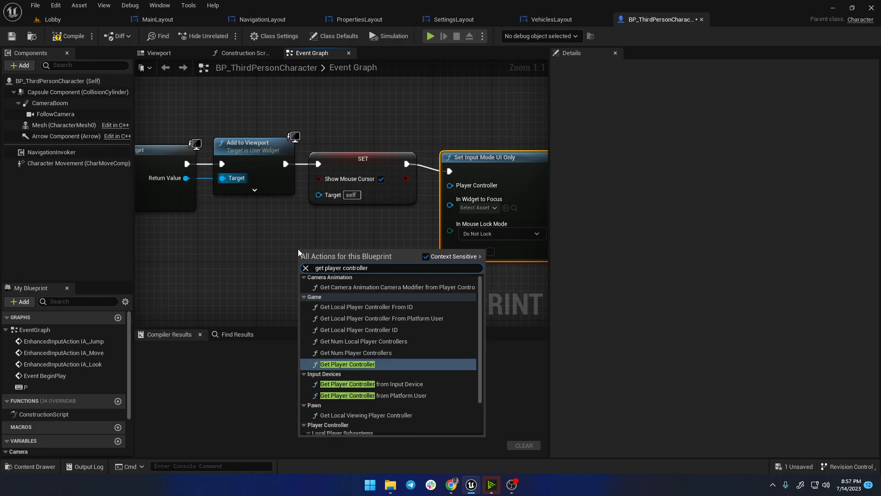
click(330, 364)
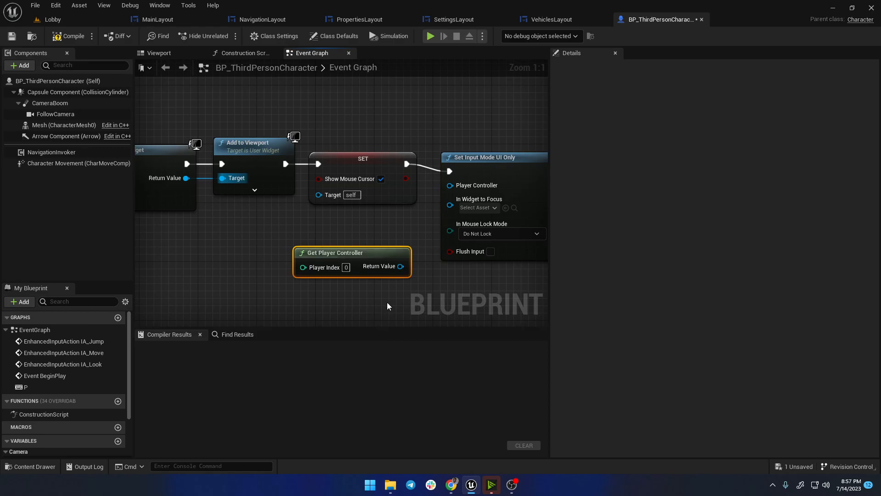
drag(401, 266, 450, 185)
Step: Connect Create Main Layout Widget's Return Value to In Widget to Focus and reroute the wire below Add to Viewport
right_drag(395, 224, 455, 195)
drag(245, 150, 535, 181)
click(355, 159)
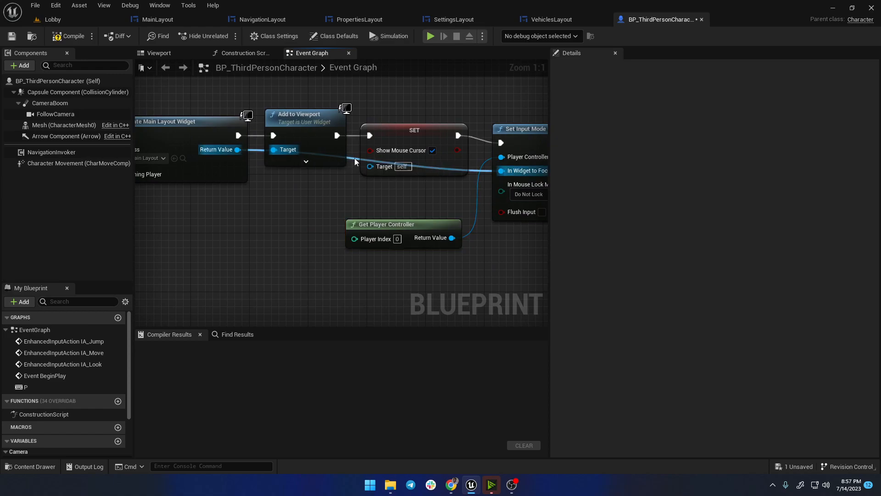
double_click(354, 158)
drag(354, 158, 279, 186)
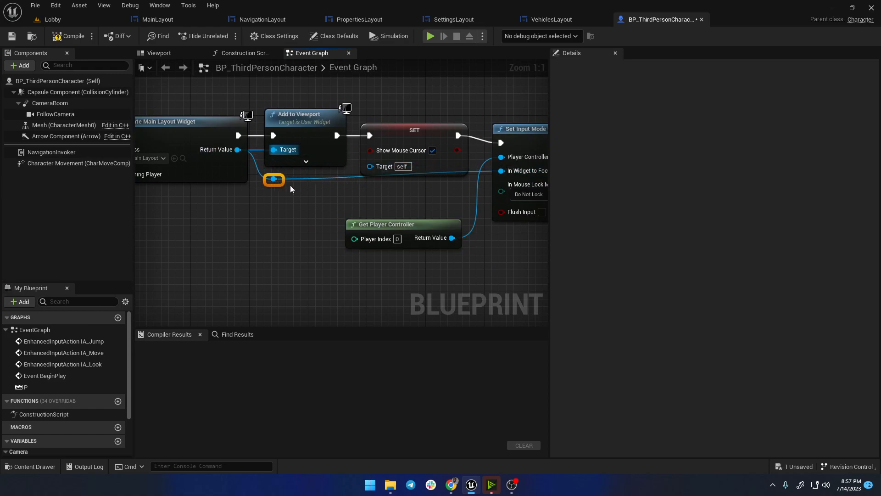
Step: Straighten the P event's node chain and add a second reroute point on the In Widget to Focus wire beneath the SET node
scroll(298, 206, down, 3)
drag(193, 166, 534, 196)
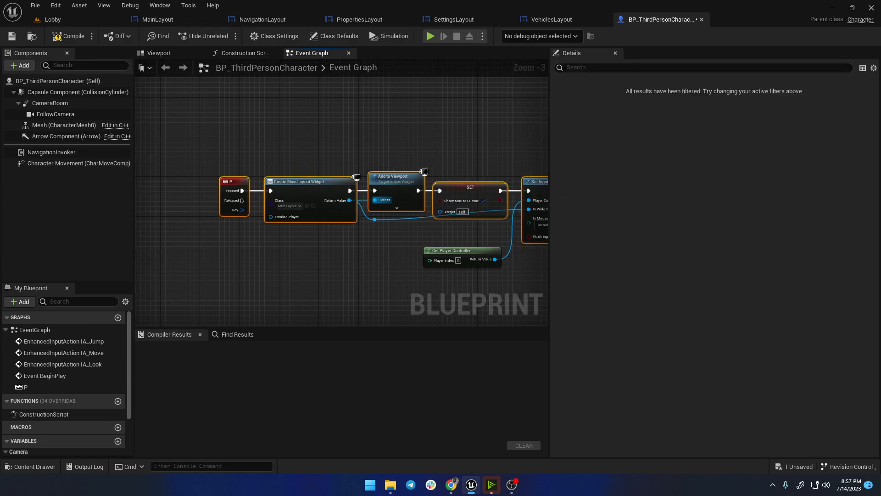
right_drag(431, 222, 340, 228)
click(325, 226)
double_click(332, 223)
drag(332, 223, 423, 230)
click(368, 236)
right_drag(233, 267, 309, 205)
scroll(276, 171, up, 3)
right_drag(215, 162, 207, 166)
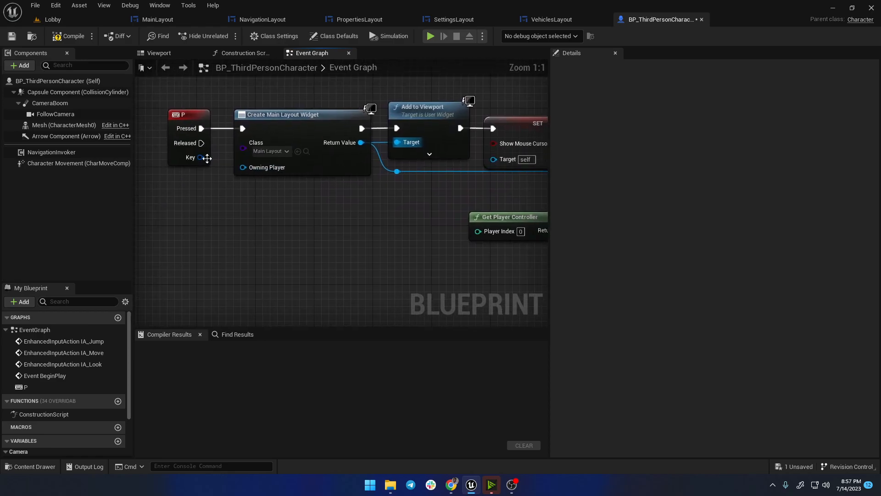
Step: Compile the blueprint and connect Get Player Controller's Return Value to the SET node's Target
click(77, 37)
right_drag(440, 226, 257, 239)
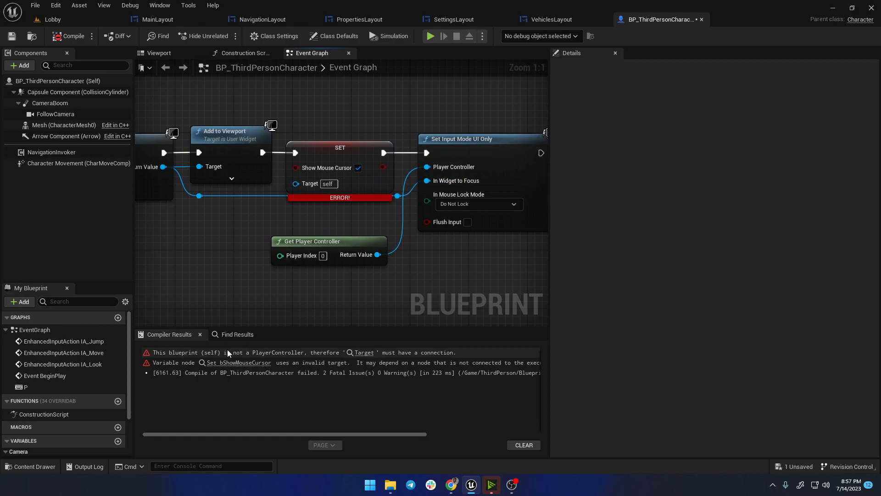
drag(378, 255, 297, 183)
Step: Move Get Player Controller below Add to Viewport and tidy its wire to Set Input Mode UI Only with a straightened reroute point
drag(330, 246, 211, 217)
double_click(307, 217)
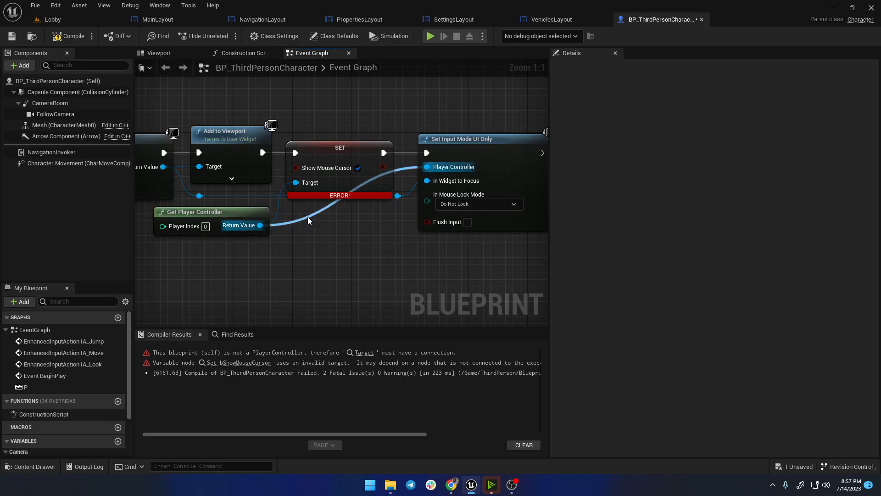
drag(302, 211, 399, 222)
click(69, 20)
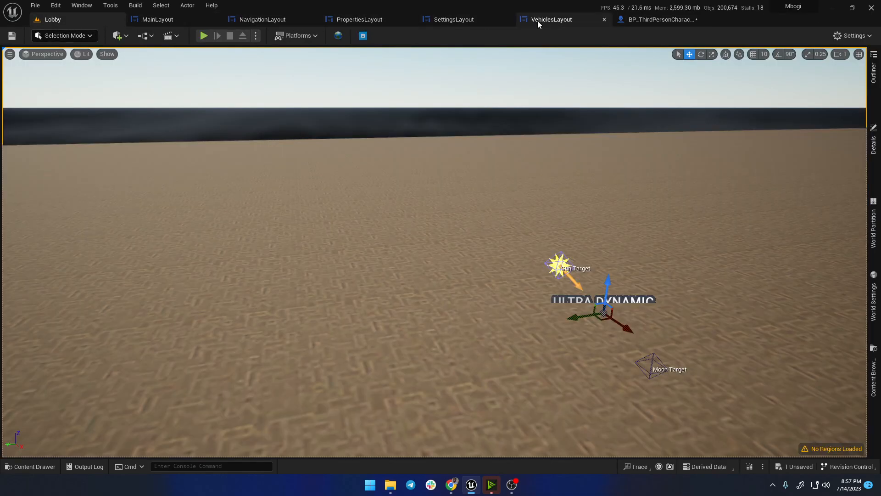
click(652, 19)
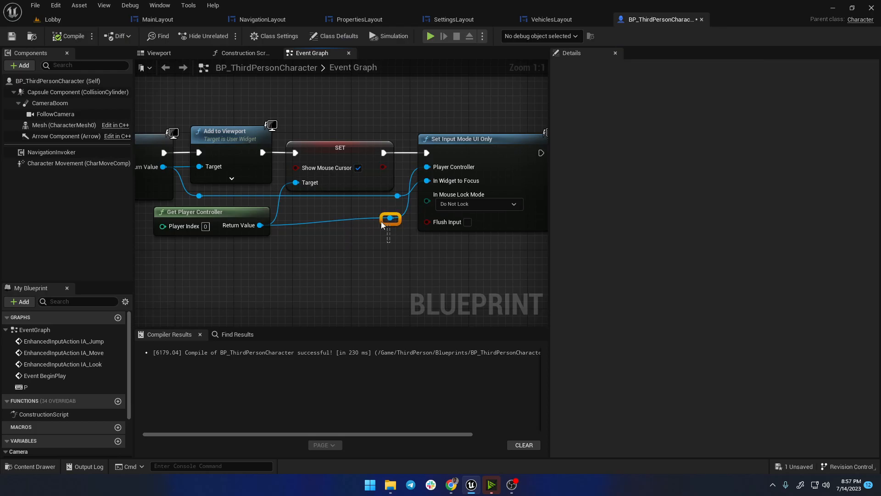
drag(267, 209, 253, 206)
key(q)
click(335, 251)
right_drag(232, 246, 465, 243)
drag(236, 162, 267, 237)
text(destroy)
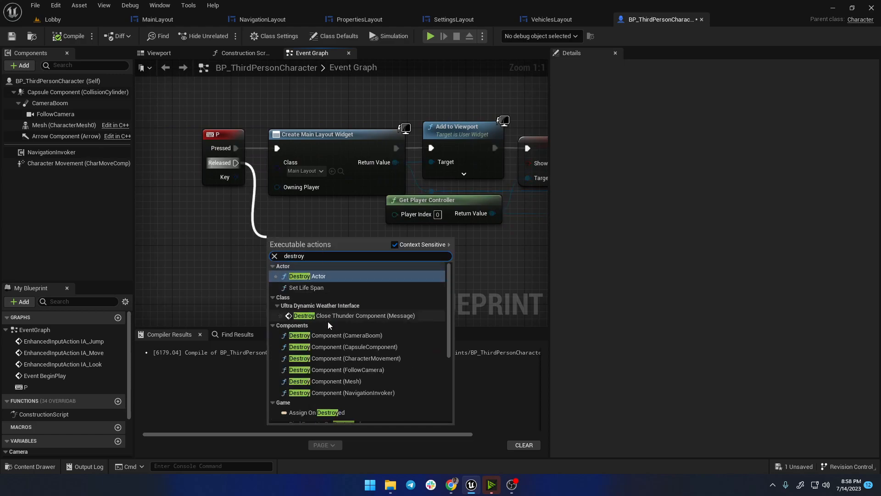
scroll(350, 383, down, 5)
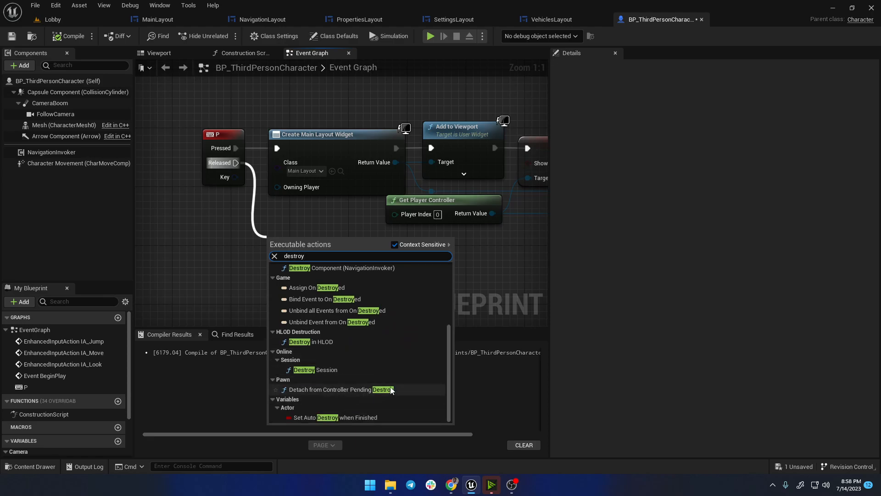
scroll(337, 373, up, 4)
scroll(336, 373, up, 3)
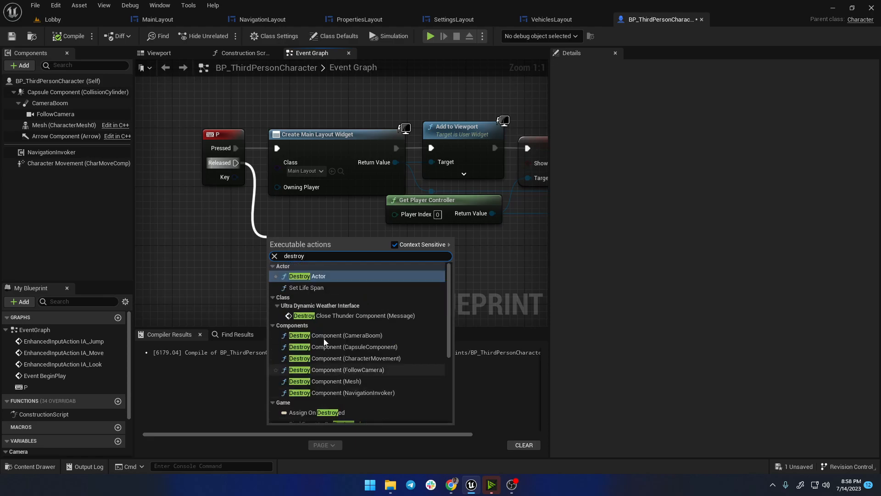
click(365, 224)
Step: Add a Remove from Parent node targeting Create Main Layout Widget's Return Value and trigger it from the P event's Released output
drag(396, 162, 404, 266)
text(destroy)
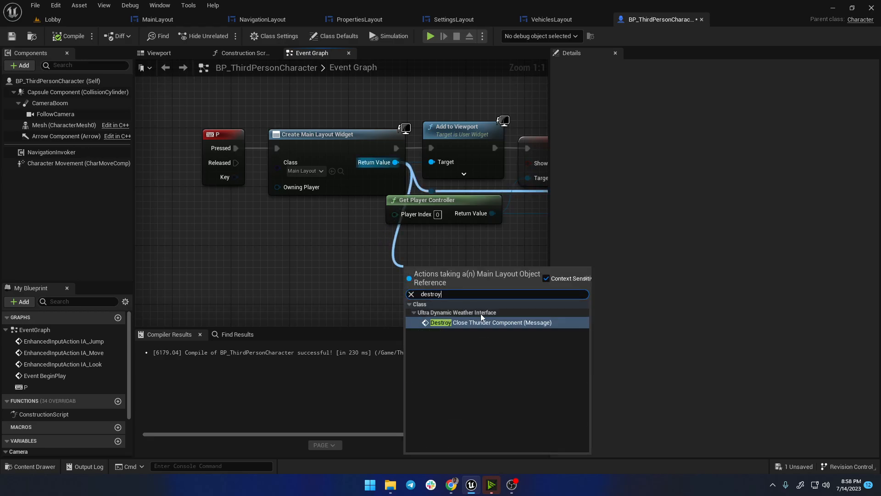
double_click(447, 294)
key(BackSpace)
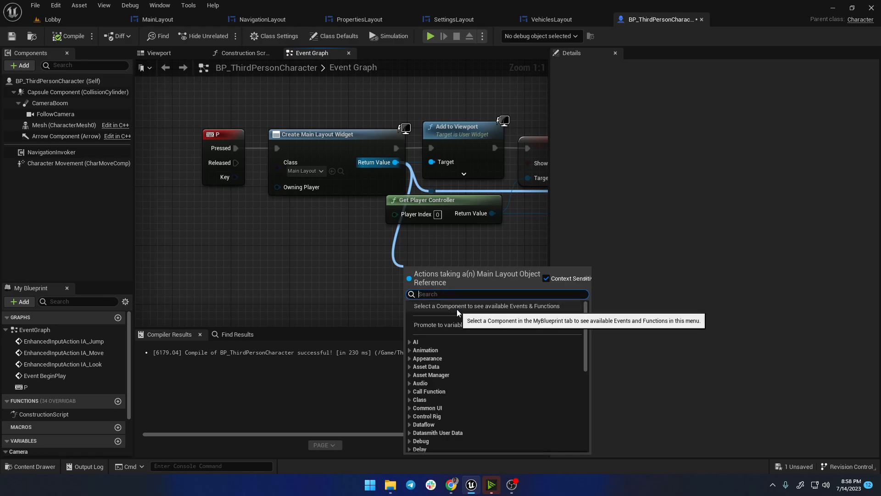
text(remove)
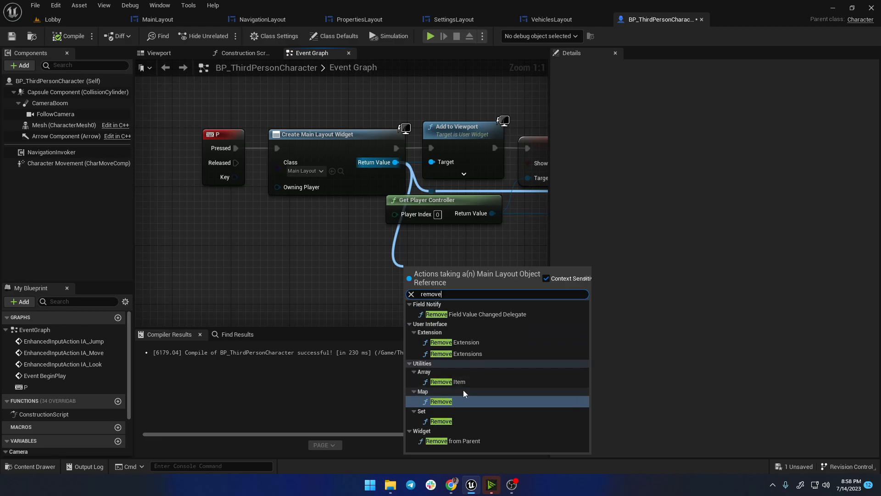
click(440, 441)
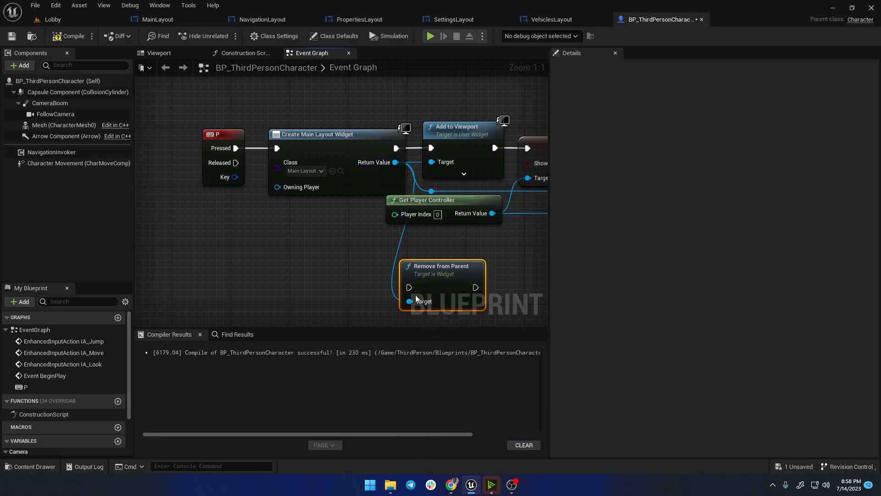
right_drag(253, 201, 191, 195)
drag(172, 155, 367, 253)
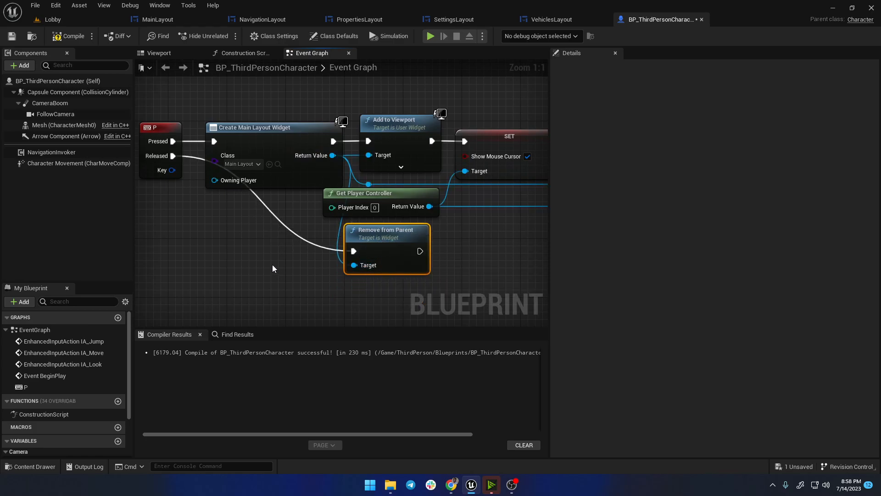
right_drag(288, 263, 314, 265)
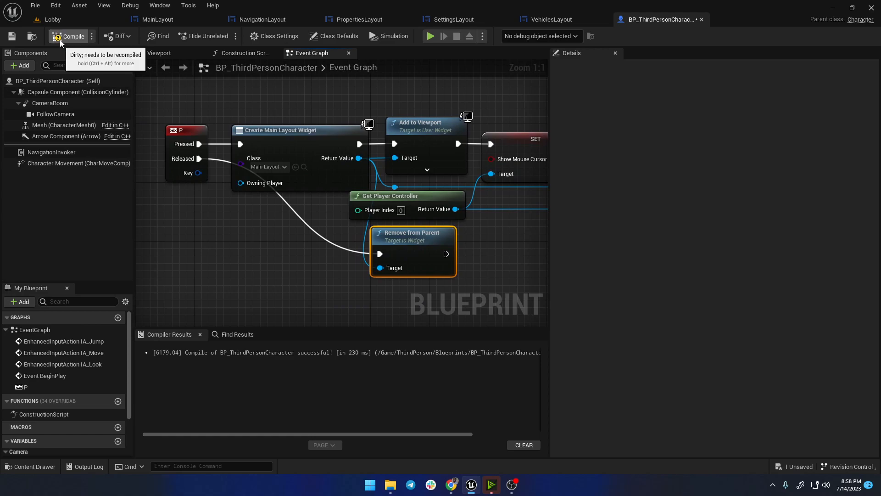
Step: Override the On Key Down function in MainLayout and move its Return Node away to make room for more nodes
click(143, 24)
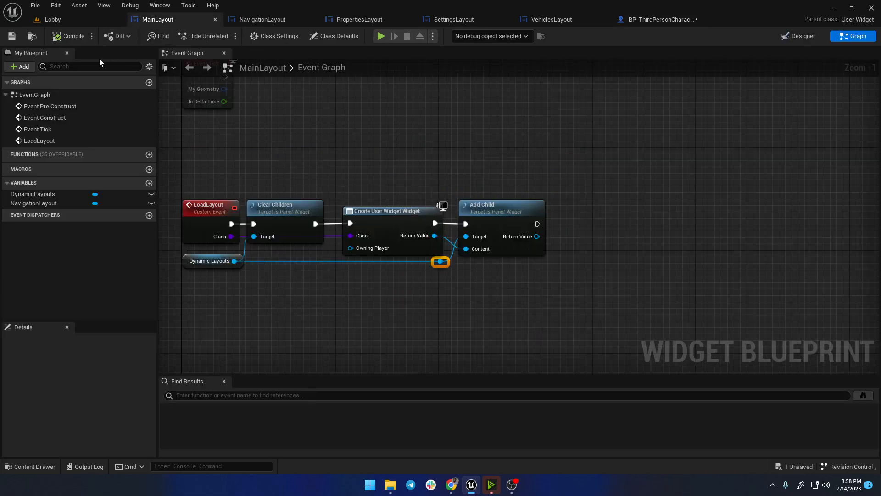
mouse_move(46, 156)
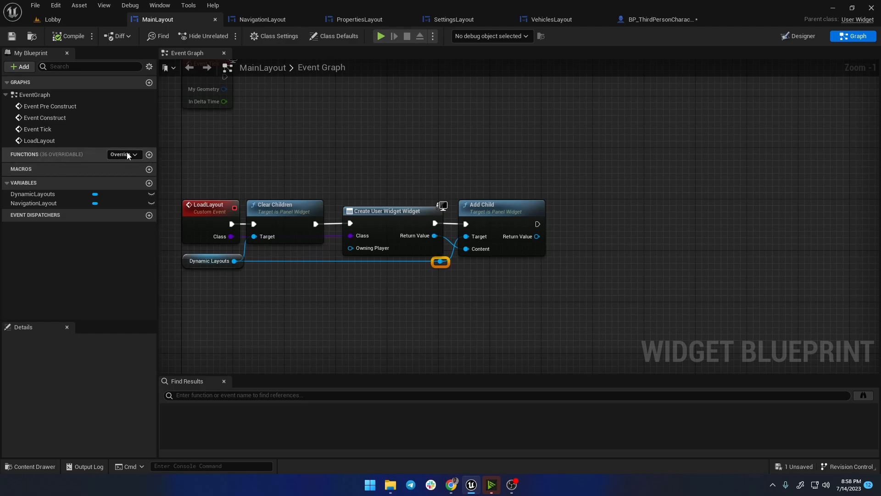
click(123, 155)
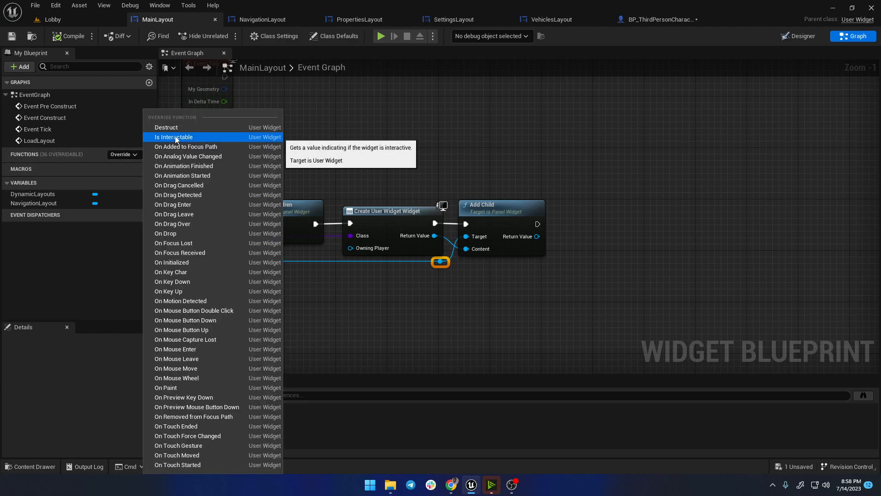
click(175, 281)
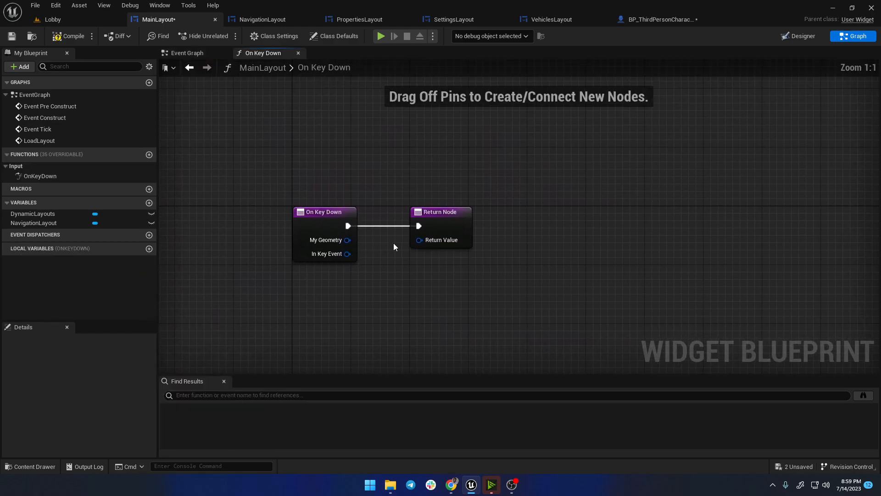
drag(441, 216, 601, 219)
Step: Try an Equal node directly on In Key Event and My Geometry, and delete the node
drag(347, 254, 408, 256)
text(==)
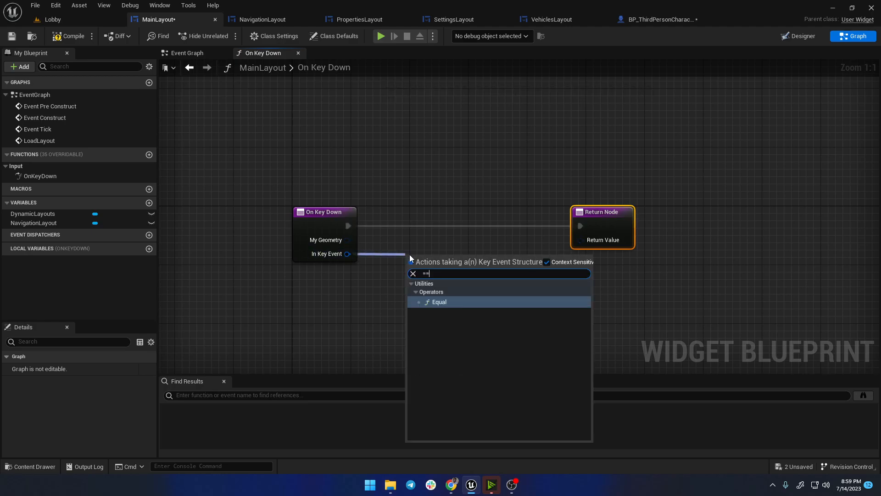
click(439, 301)
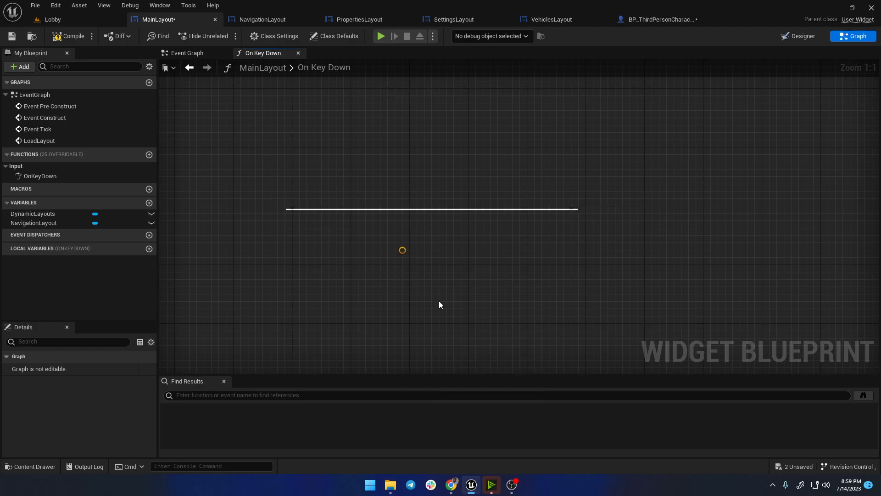
drag(348, 254, 415, 260)
drag(348, 240, 411, 259)
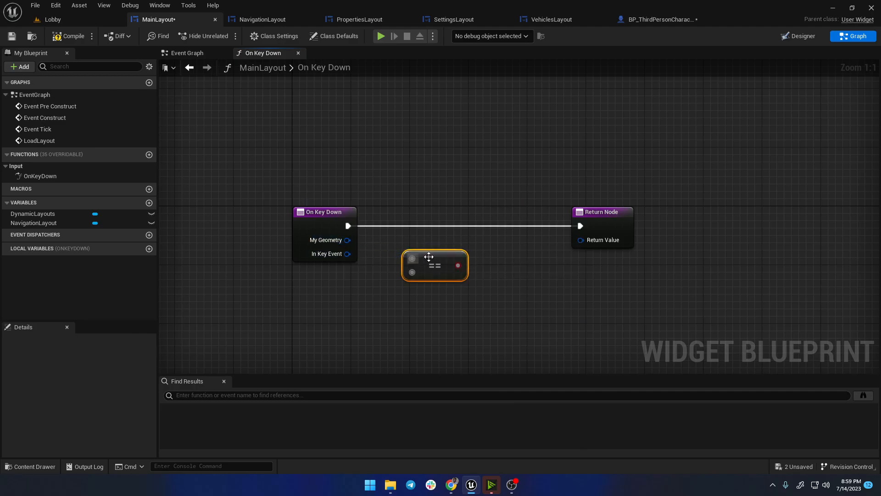
key(Delete)
Step: Add a Get Key node fed by On Key Down's In Key Event output
drag(346, 254, 397, 256)
text(get key)
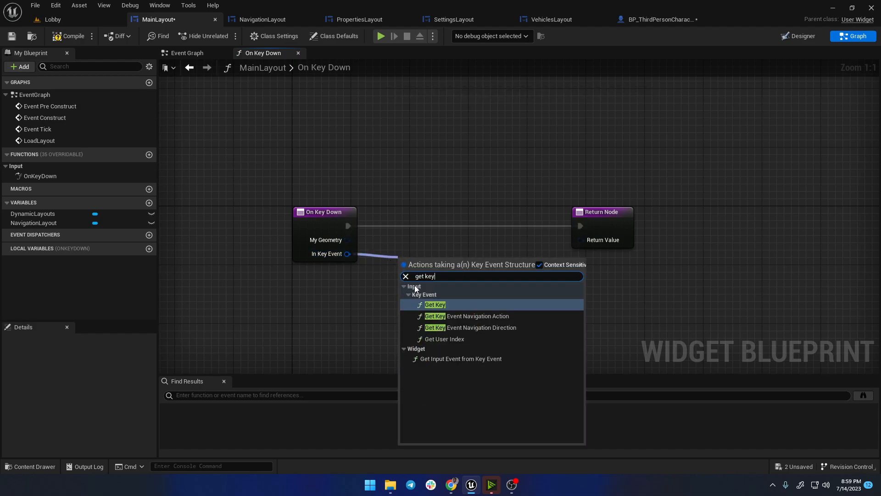
click(427, 304)
Step: Add an Equal node on Get Key's Return Value and set its comparison key to the keyboard key P
drag(476, 269, 530, 290)
text(==)
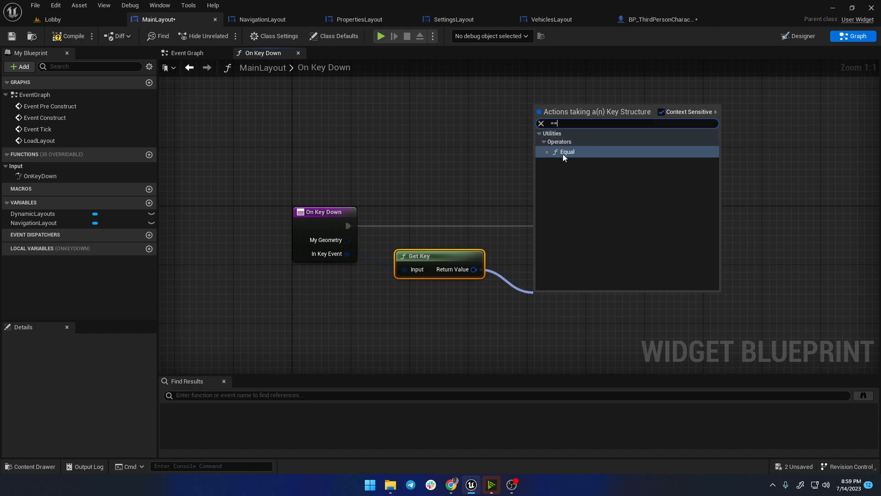
click(567, 152)
click(591, 311)
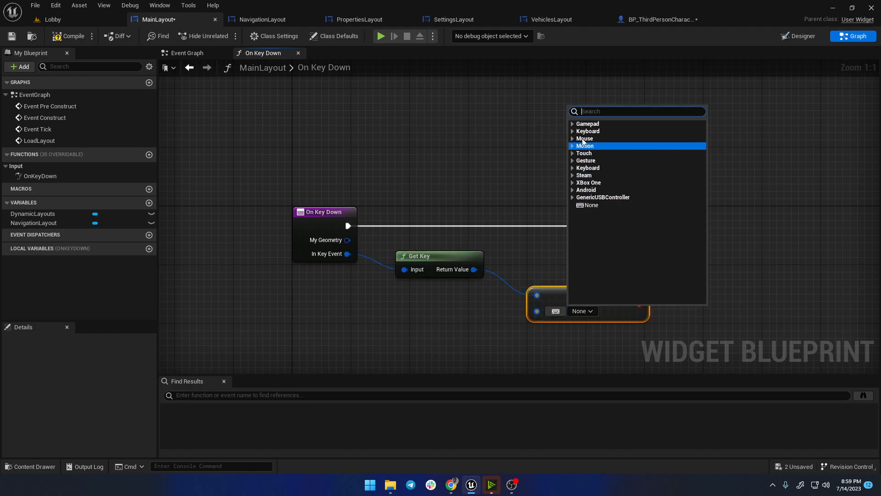
scroll(599, 236, down, 10)
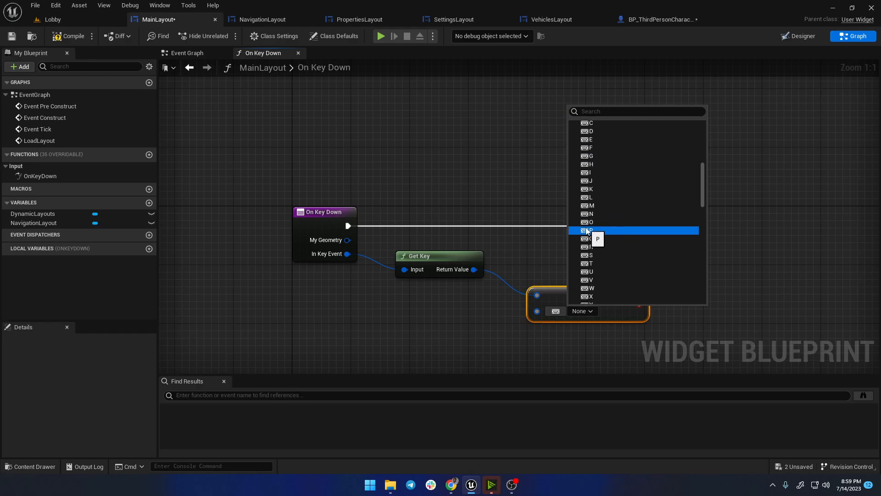
click(602, 232)
Step: Add a Branch node on the Equal result, place it before the Return Node, and connect On Key Down's execution to it
right_drag(652, 297, 497, 298)
drag(486, 300, 498, 284)
text(branch)
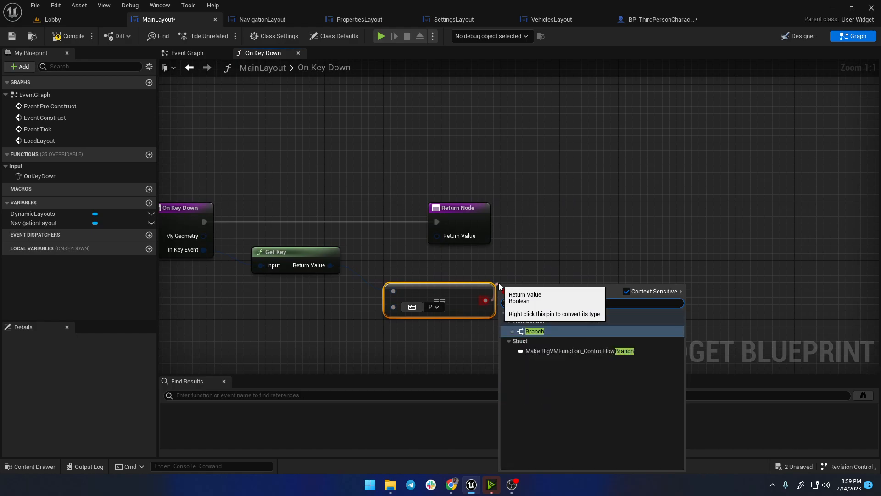
click(533, 331)
drag(442, 224, 706, 217)
drag(531, 294, 538, 213)
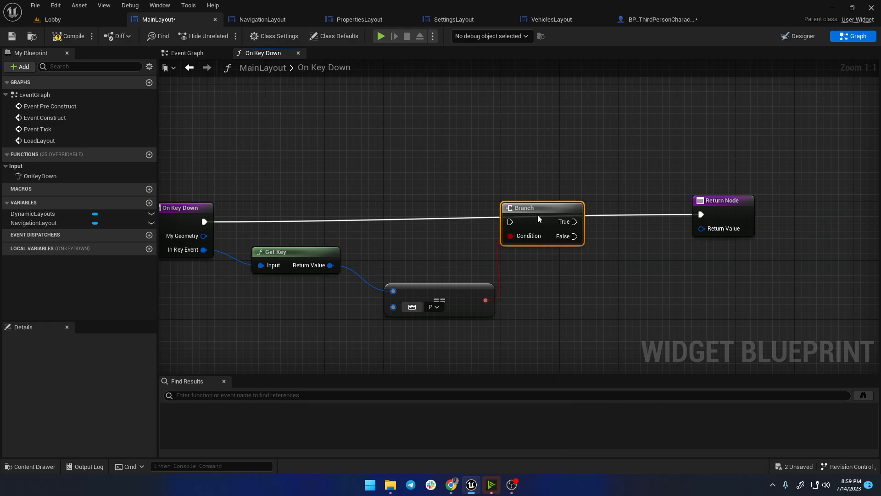
drag(200, 223, 510, 221)
Step: Add a Remove from Parent node targeting self on the Branch's True output and connect it to the Return Node
drag(575, 222, 610, 222)
text(remo)
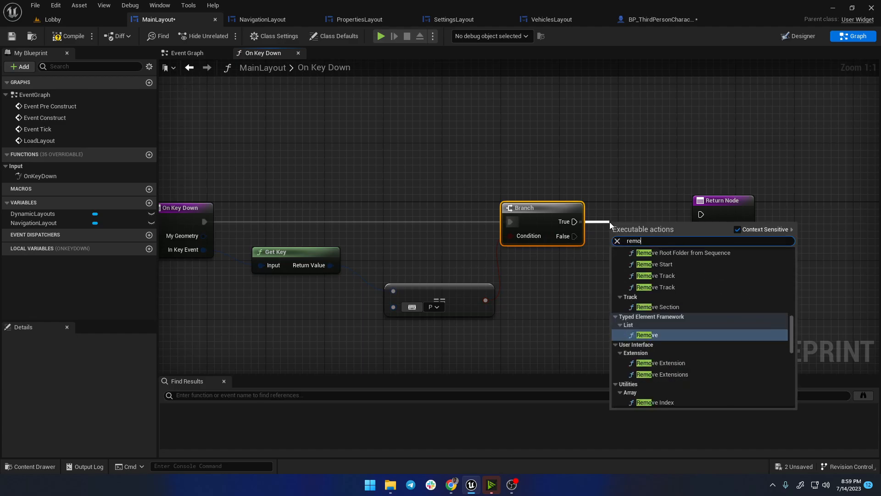
text(ve from parent)
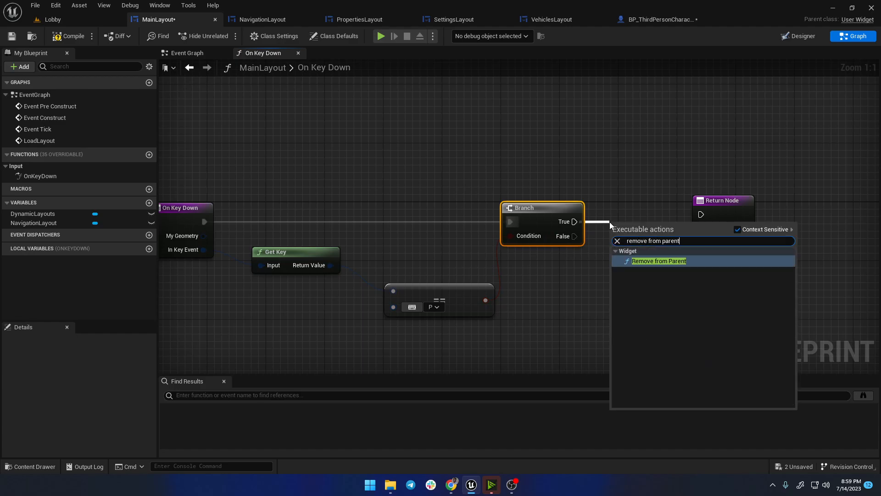
click(670, 257)
right_drag(646, 275, 497, 267)
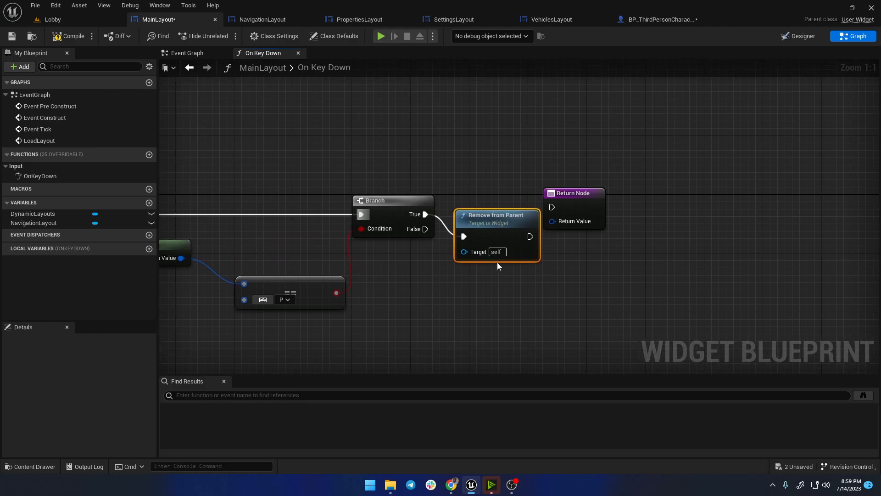
drag(478, 217, 472, 200)
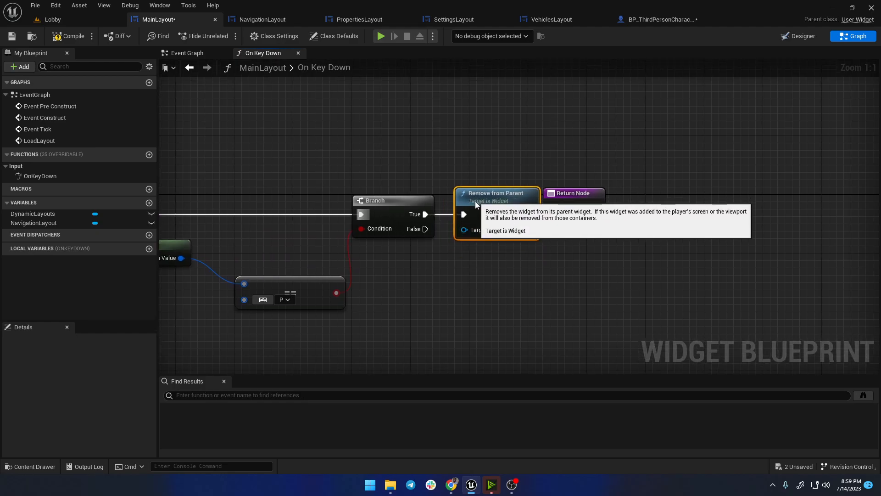
drag(530, 214, 580, 203)
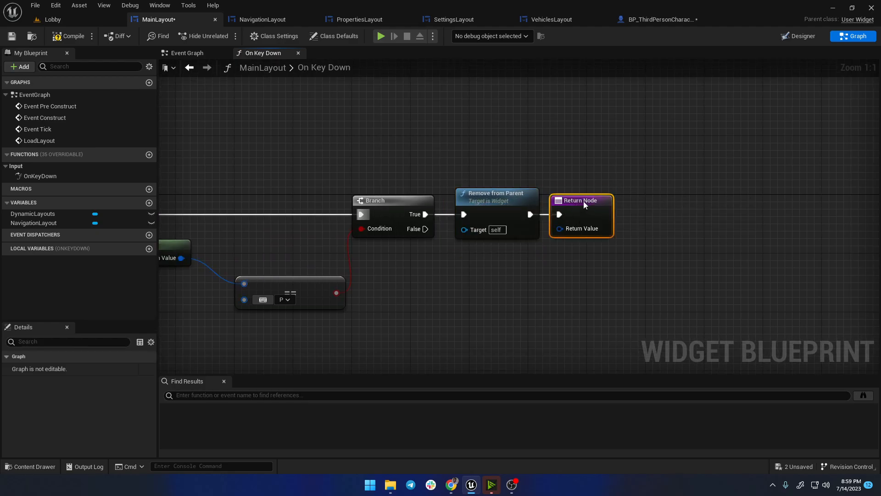
Step: Straighten the On Key Down execution row and the Get Key and Equal connections, then compile MainLayout and save everything
right_drag(398, 291, 532, 287)
drag(186, 187, 732, 221)
drag(407, 330, 295, 252)
key(q)
drag(409, 275, 402, 230)
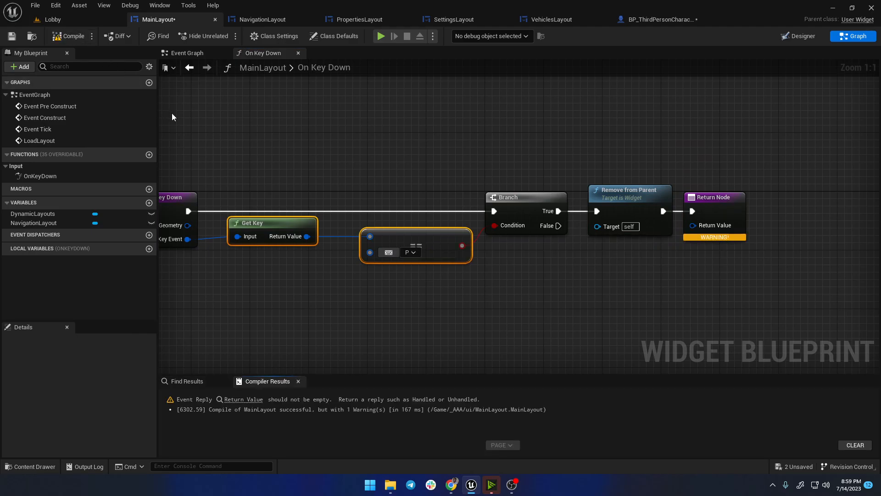
key(ctrl+shift+s)
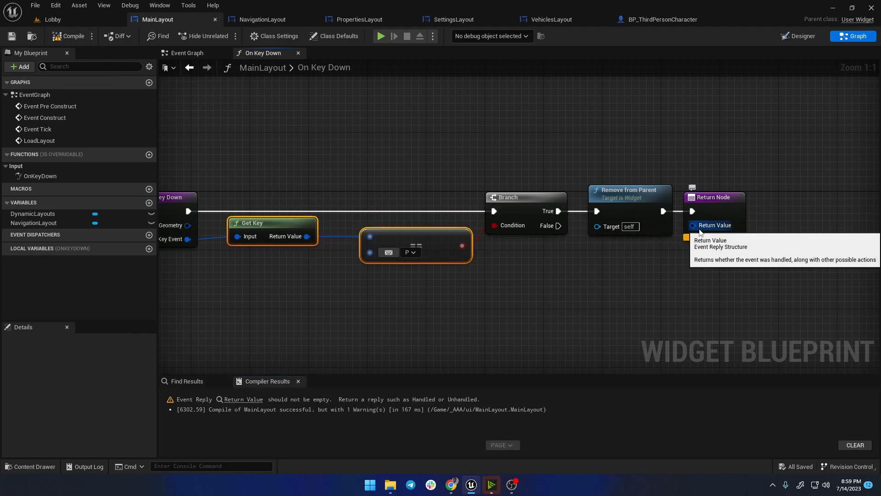
drag(703, 229, 650, 263)
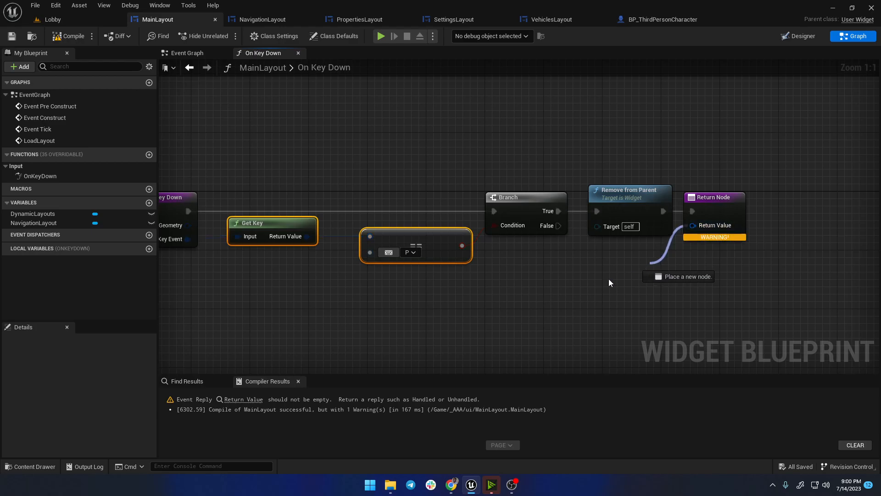
click(379, 291)
drag(188, 225, 692, 226)
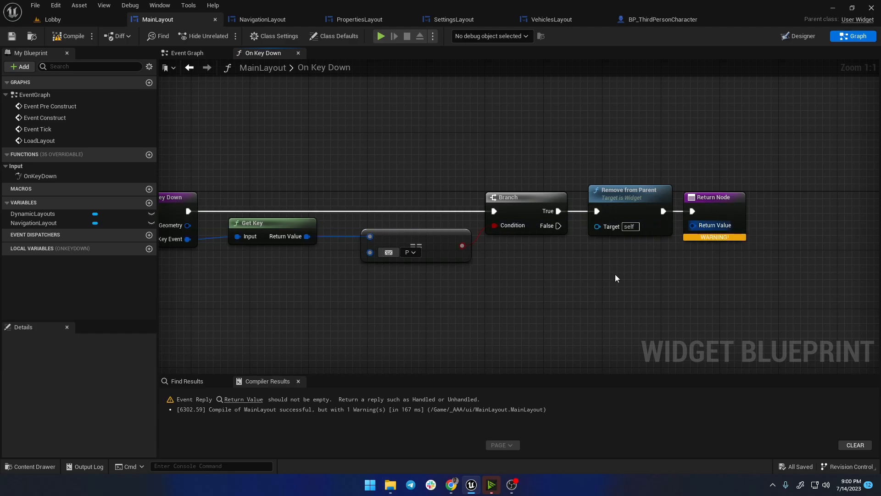
Step: Promote the Return Node's Return Value to a variable and place its getter below the Remove from Parent node
right_click(693, 225)
click(722, 244)
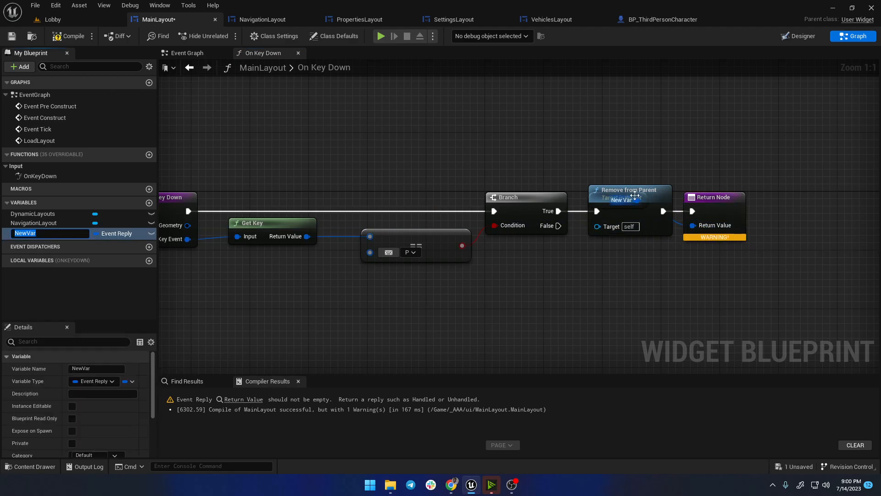
drag(645, 196, 667, 247)
Step: Rename the new Event Reply variable DefaultReturn, and compile and save MainLayout
click(41, 236)
click(41, 236)
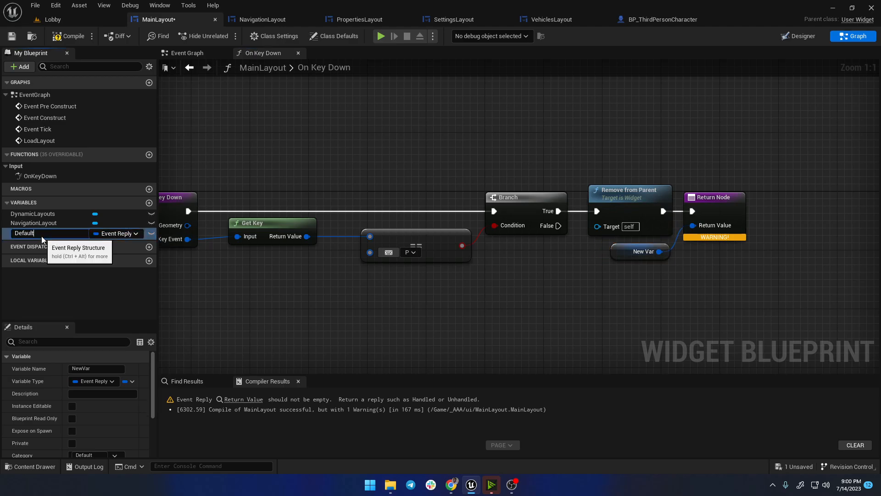
text(DefaultReturn)
key(Return)
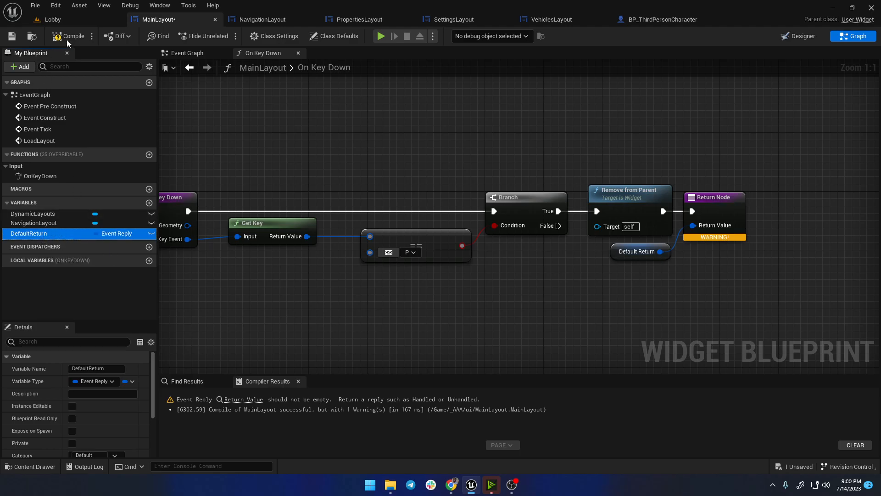
click(65, 39)
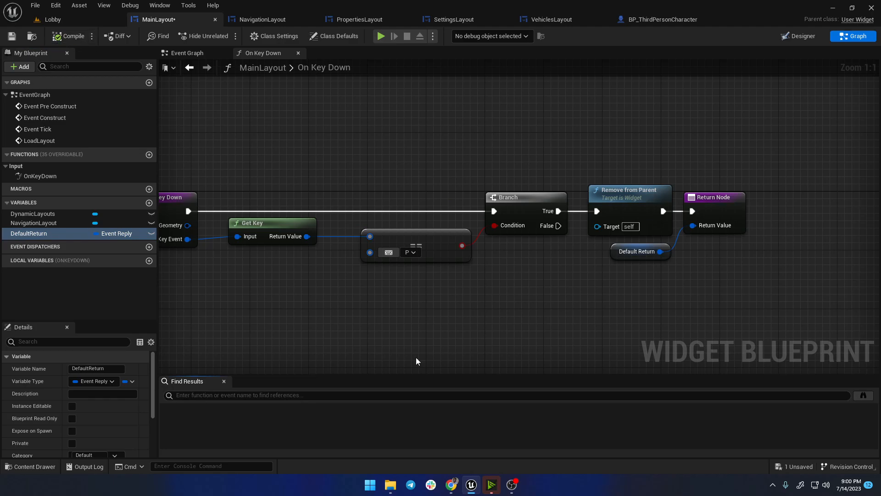
key(ctrl+s)
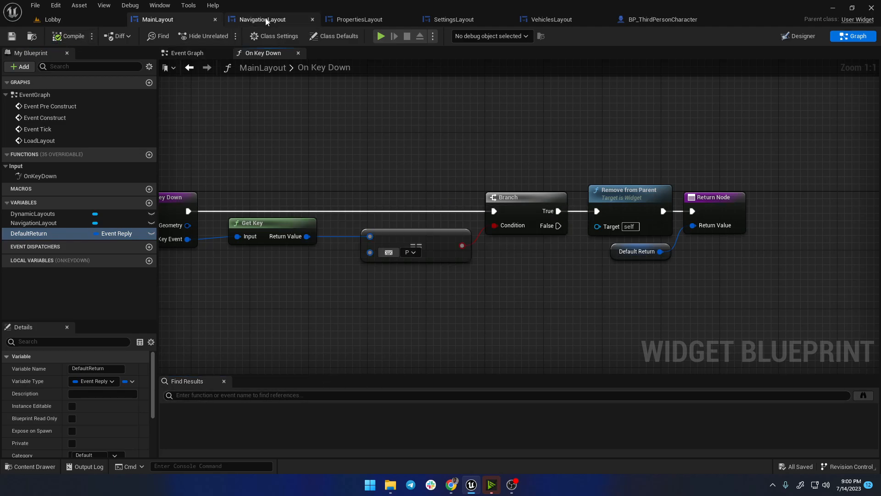
Step: Delete the Remove from Parent node wired to P's Released output in BP_ThirdPersonCharacter, and compile the blueprint
click(639, 19)
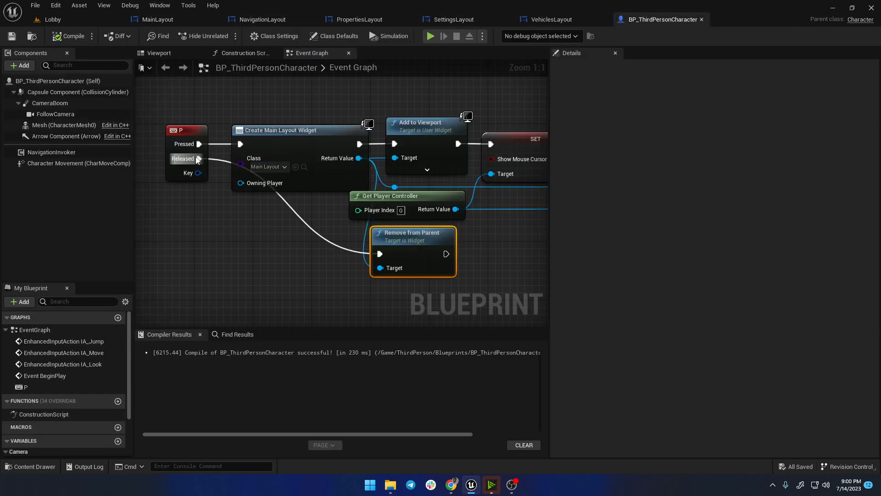
key(Delete)
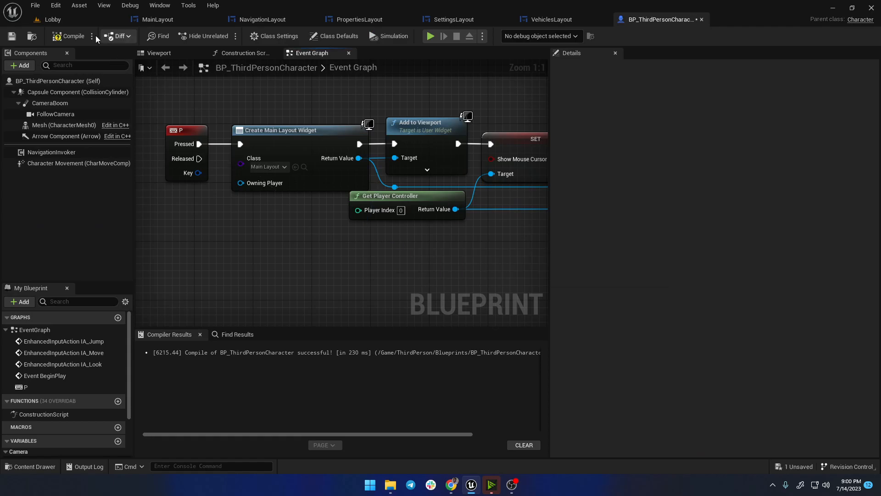
click(61, 40)
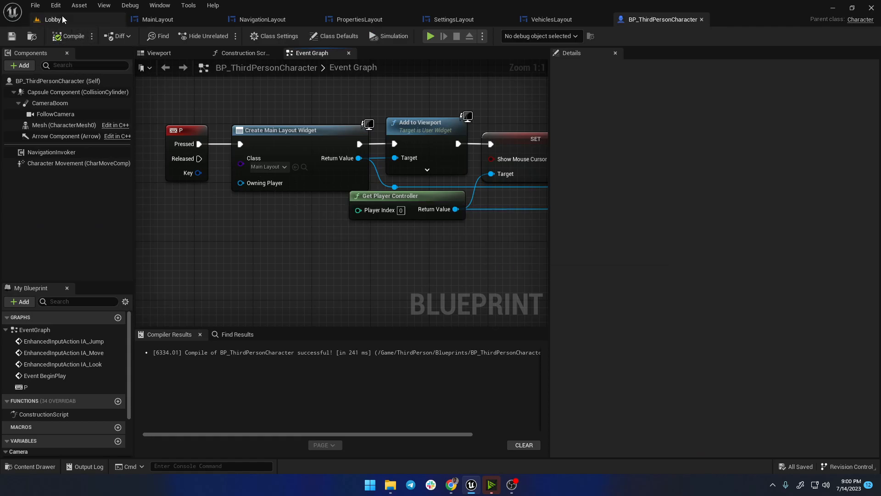
Step: Play the Lobby level in the editor viewport and open the in-game menu
click(63, 19)
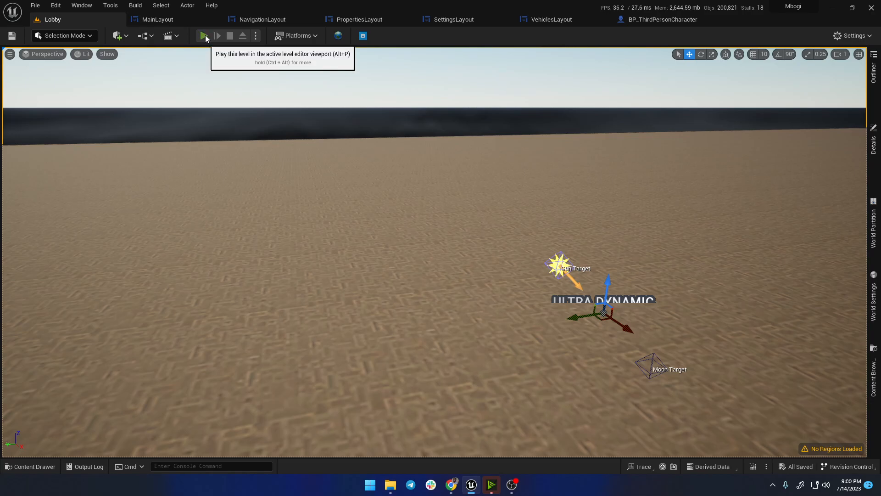
key(alt+p)
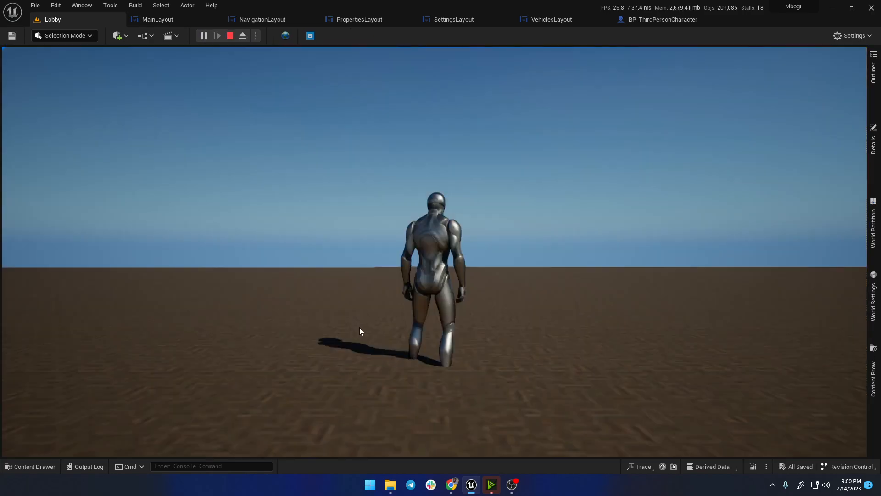
click(358, 289)
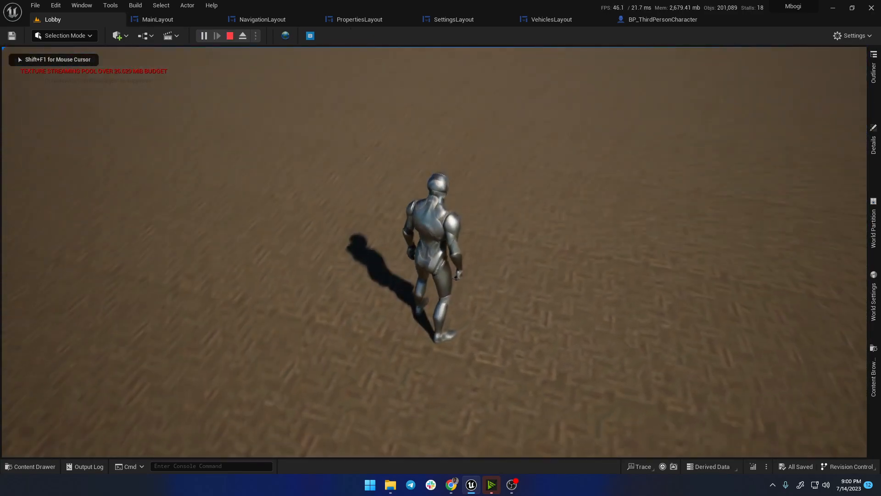
key(m)
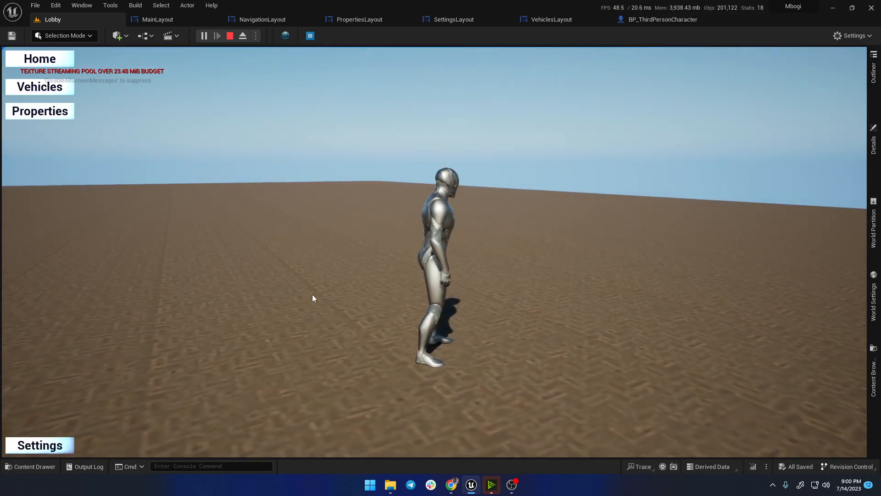
Step: Test switching between the Settings, Vehicles and Properties layouts with the menu buttons, and stop the play session
click(36, 449)
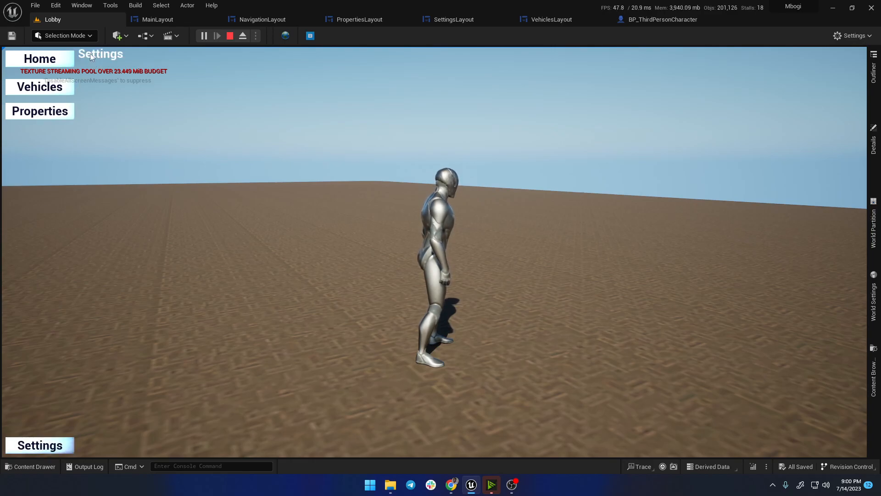
click(39, 88)
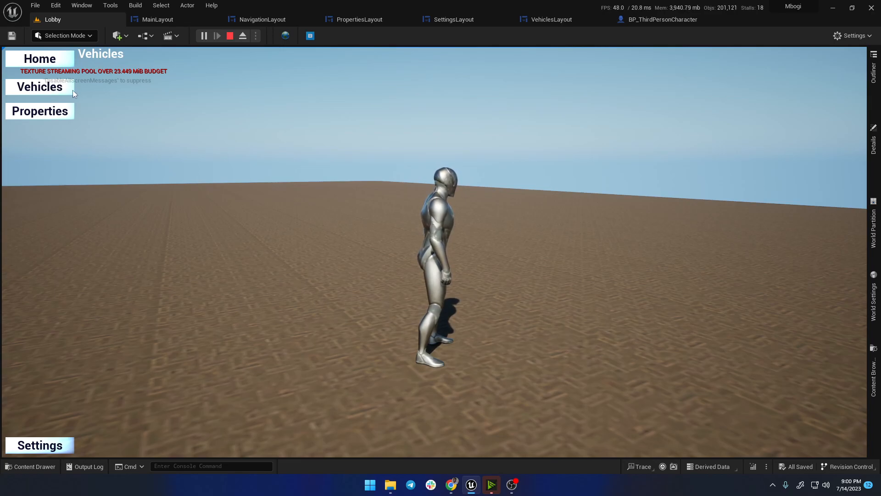
click(45, 115)
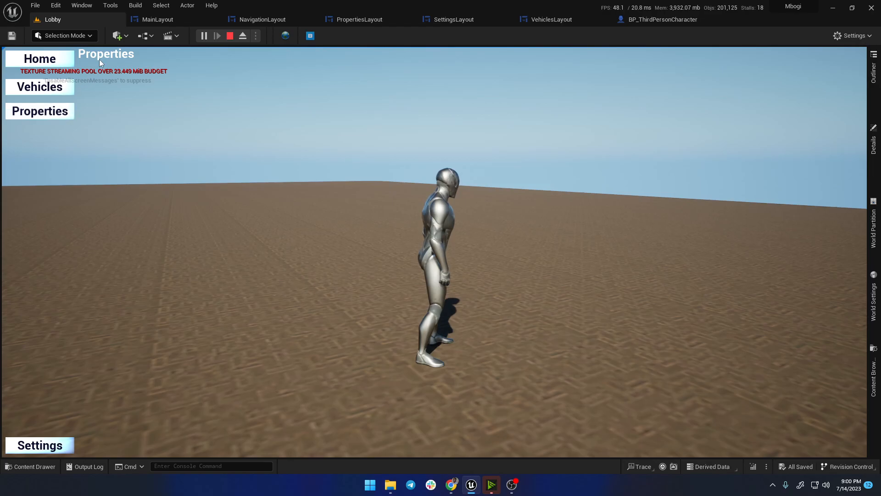
click(47, 93)
click(41, 113)
click(36, 450)
click(50, 115)
click(55, 88)
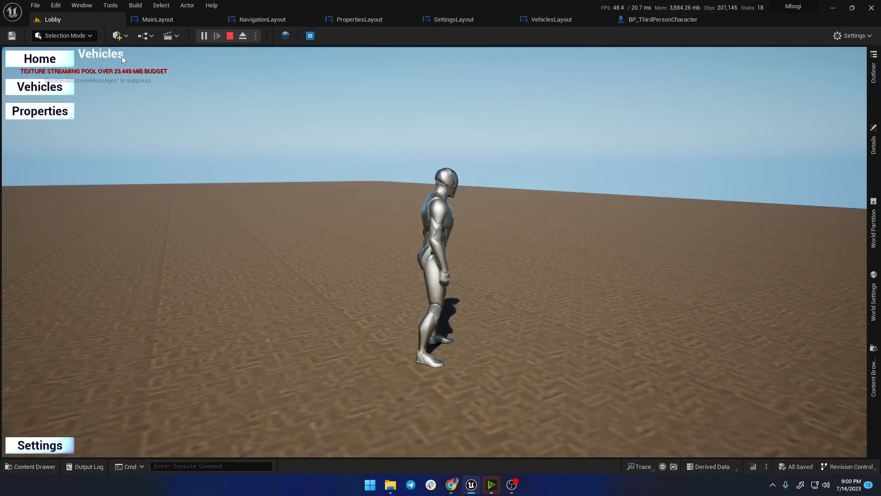
click(44, 113)
click(44, 89)
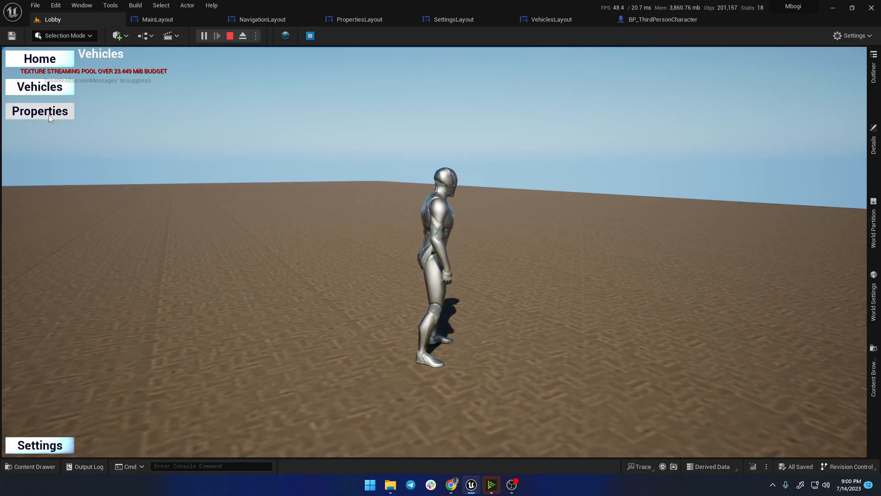
click(49, 115)
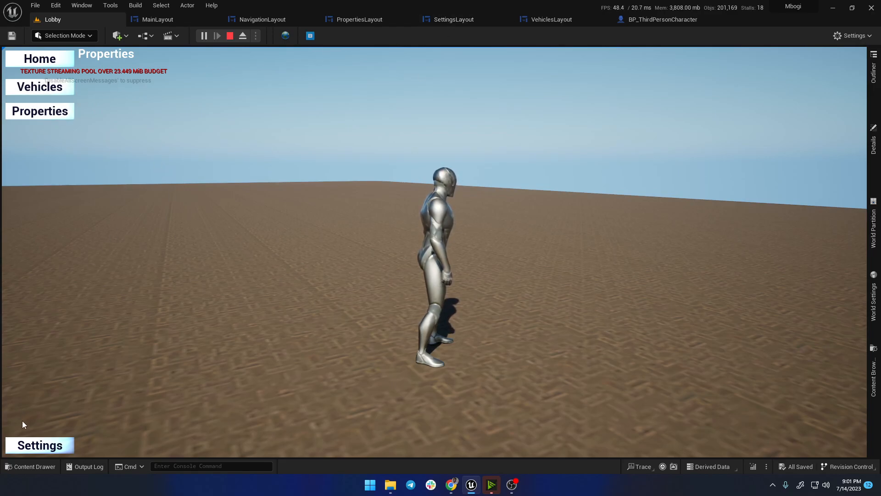
click(231, 36)
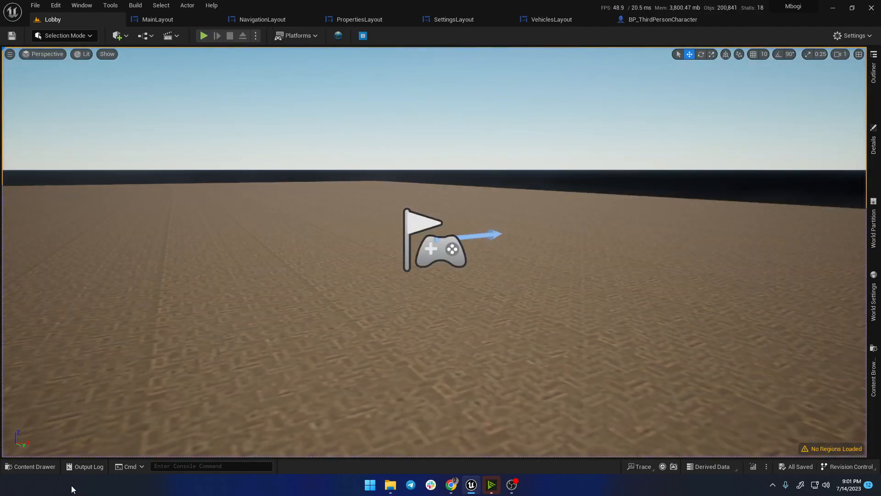
Step: Move the nodes of MainLayout's On Key Down graph closer together, from Get Key to the Return Node, and save
click(158, 19)
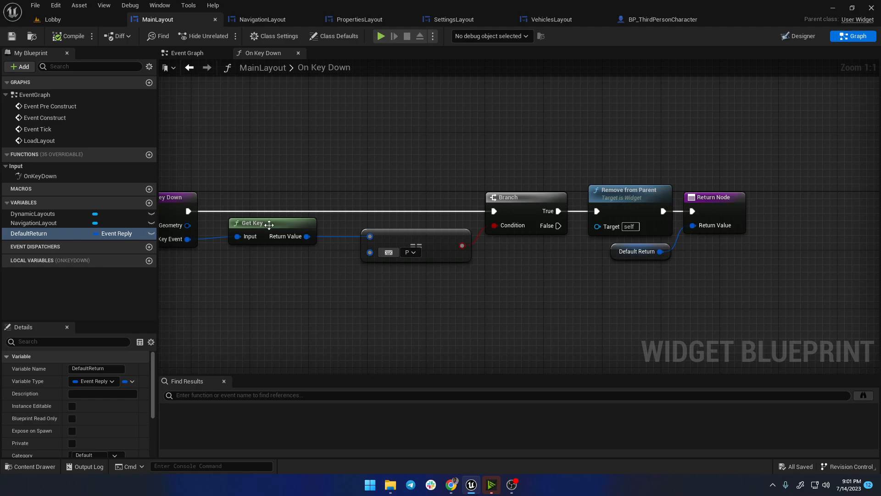
drag(267, 230, 246, 233)
drag(395, 238, 345, 234)
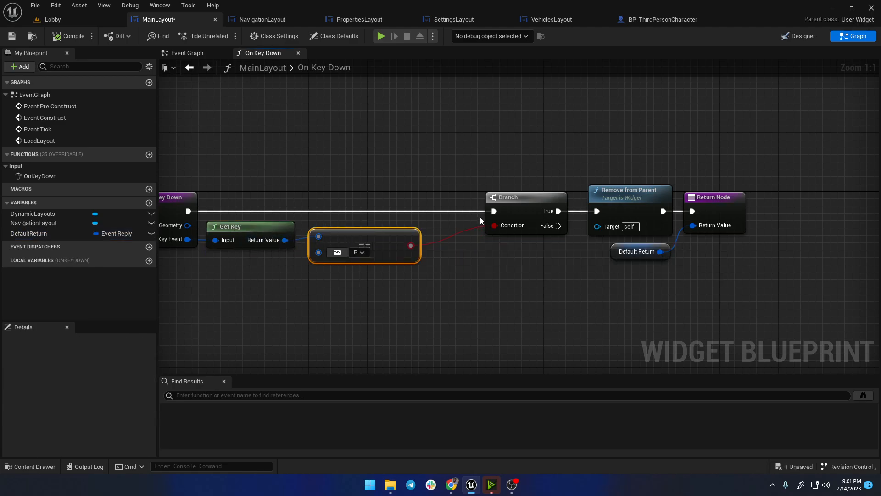
drag(526, 203, 467, 210)
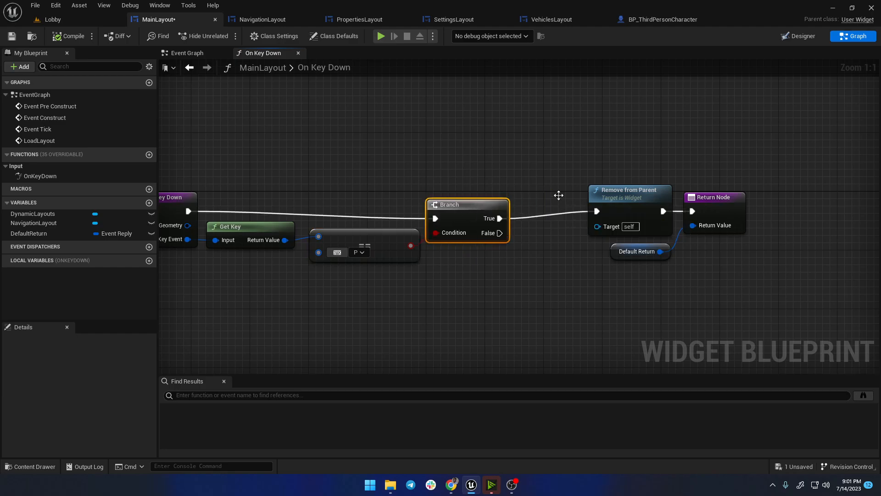
drag(645, 195, 571, 202)
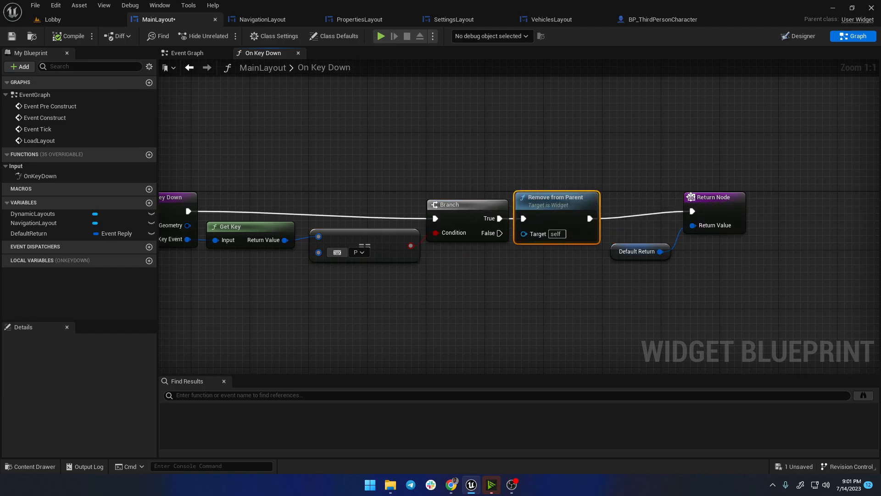
drag(699, 202, 627, 209)
drag(619, 251, 545, 267)
click(11, 37)
Step: Straighten On Key Down's execution row and lower the Get Key and Equal nodes slightly beneath it
click(202, 147)
drag(137, 167, 674, 210)
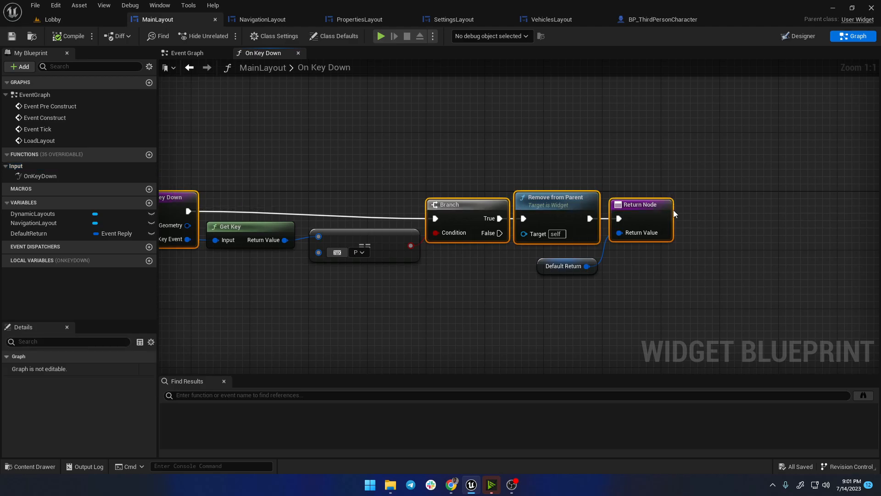
key(q)
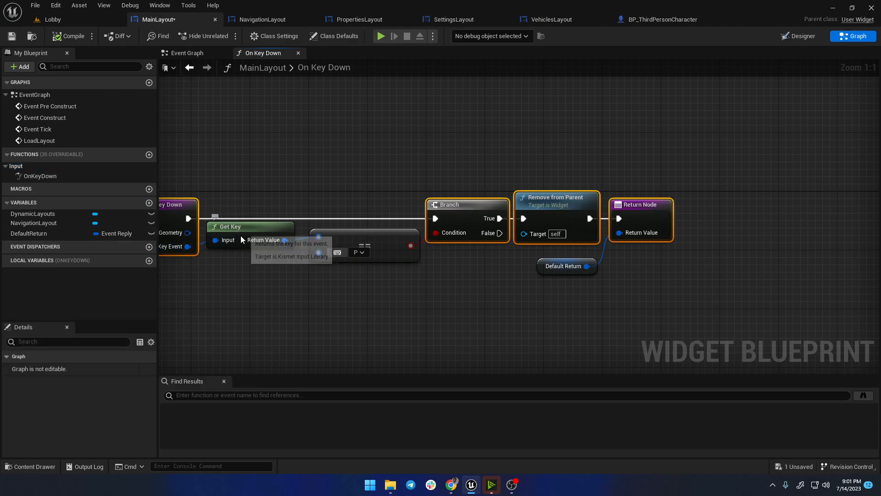
drag(240, 234, 241, 237)
drag(346, 234, 348, 241)
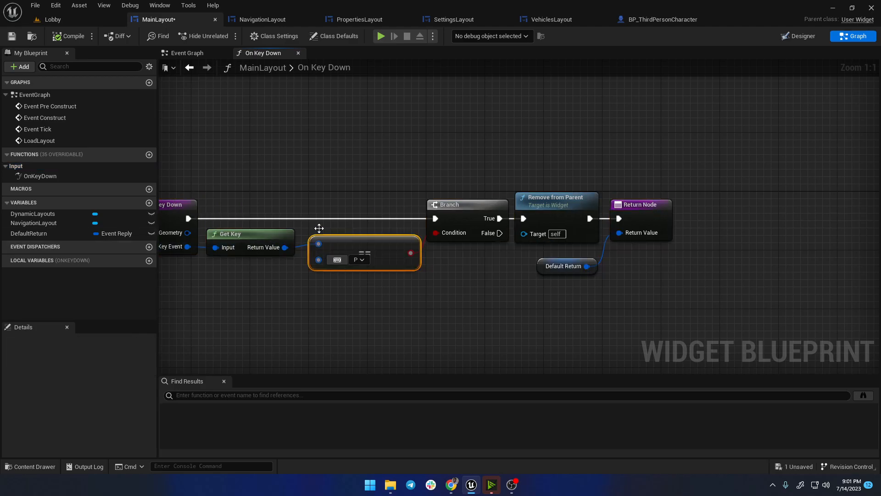
Step: Open MainLayout's Event Graph and save the widget blueprint
click(191, 54)
key(ctrl+s)
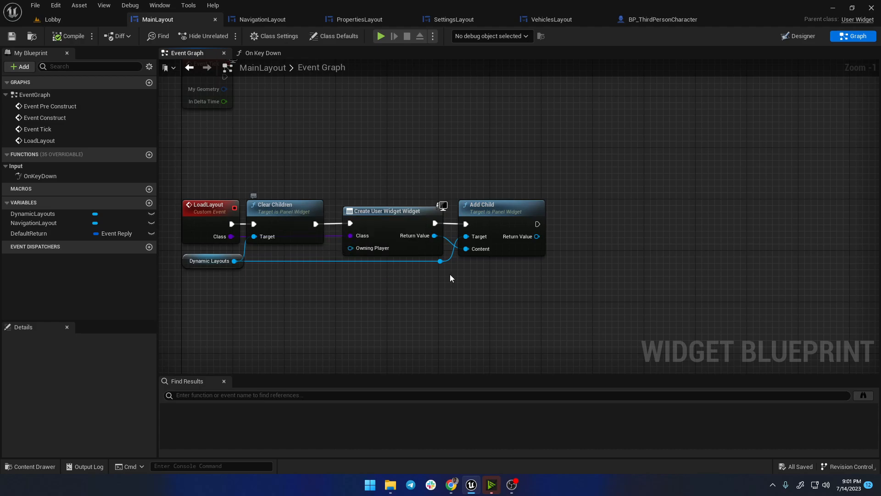
Step: Get all children of Dynamic Layouts below the LoadLayout chain and feed the returned array into a For Each Loop
drag(234, 261, 260, 305)
text(get chil)
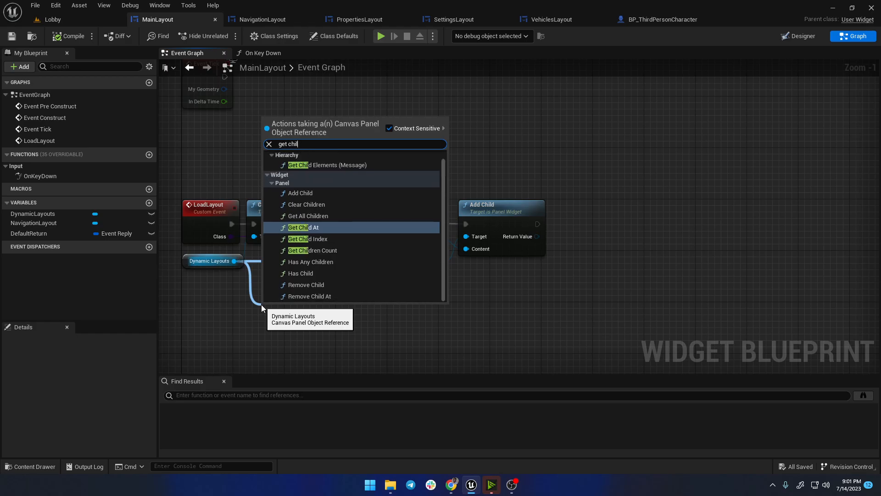
text(dren)
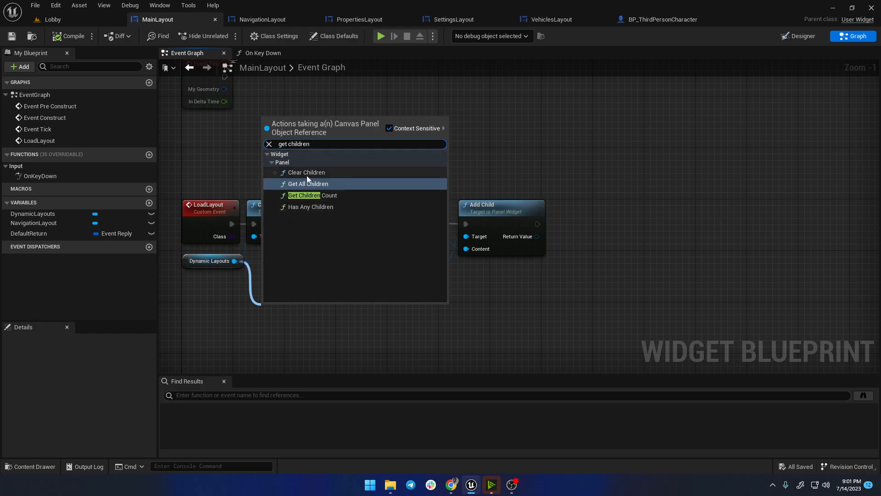
click(308, 184)
drag(334, 326, 366, 317)
text(foreach)
click(416, 187)
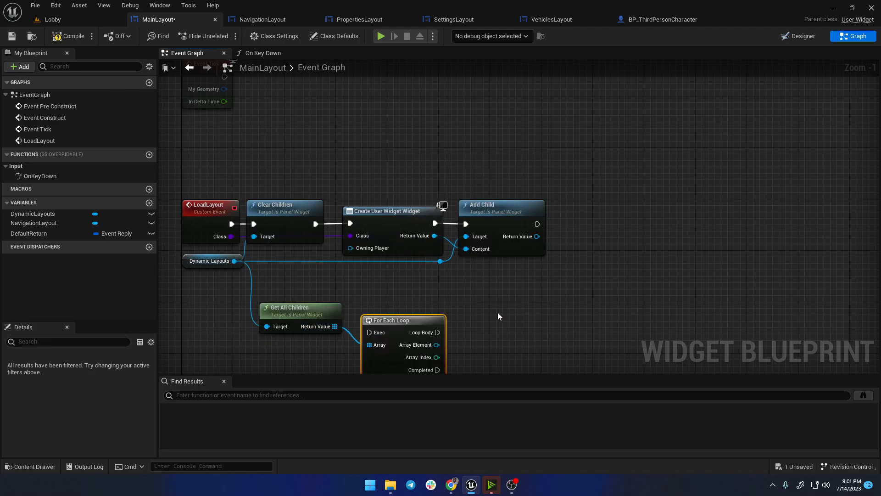
Step: Add a Remove from Parent node targeting the loop's Array Element and run it from Loop Body
right_drag(498, 313, 412, 248)
drag(363, 276, 398, 285)
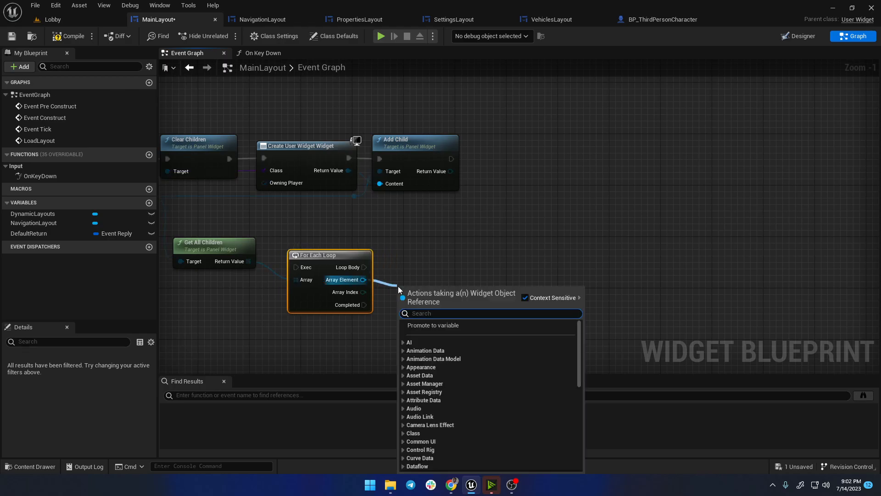
text(remove from parent)
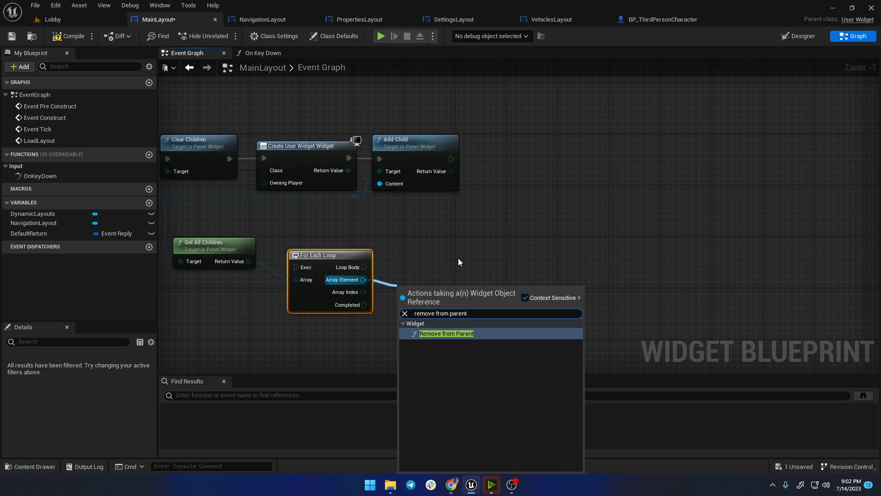
click(443, 333)
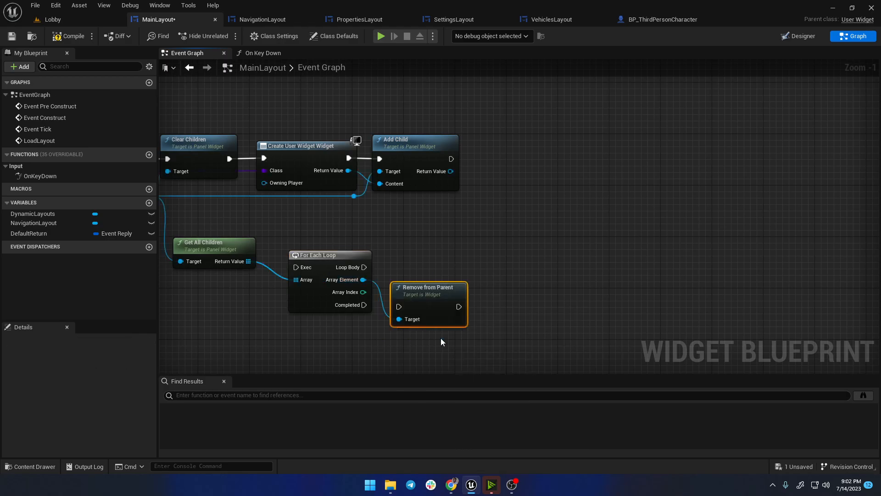
drag(434, 287, 433, 243)
drag(365, 267, 400, 262)
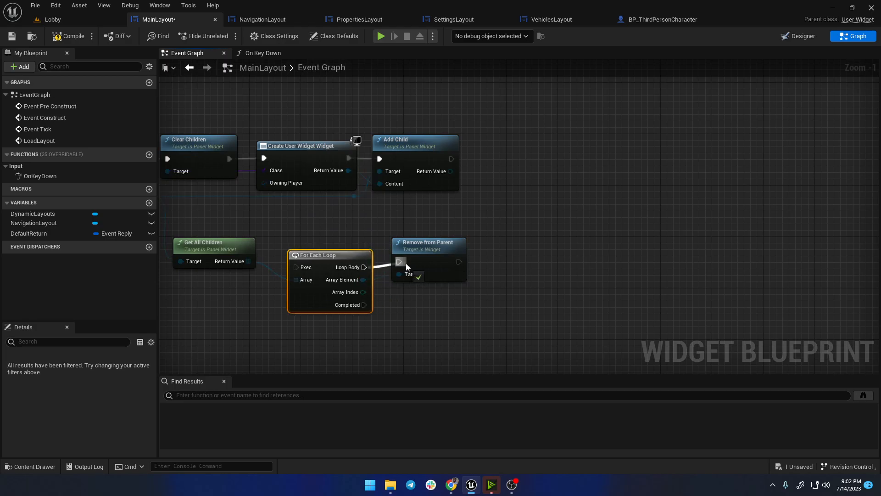
Step: Straighten the connections between the Get All Children, For Each Loop and Remove from Parent nodes
right_drag(284, 260, 418, 256)
drag(343, 207, 603, 308)
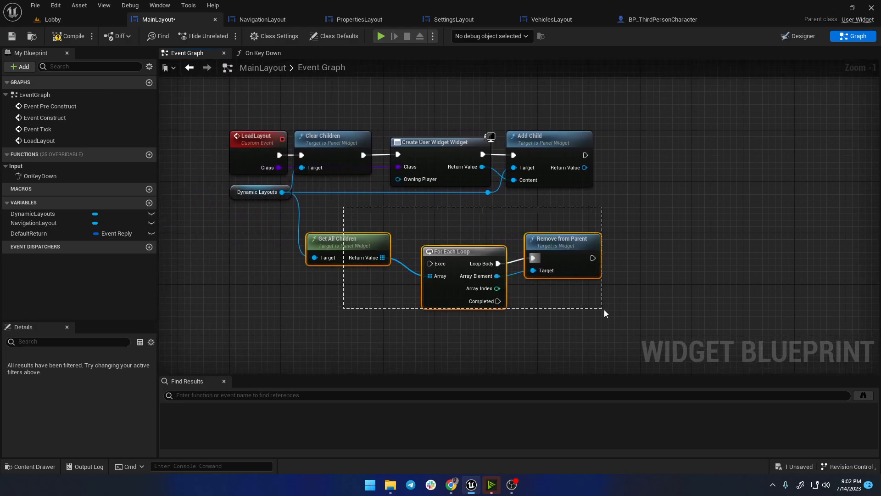
key(q)
Step: Delete the Get All Children, For Each Loop and Remove from Parent nodes and compile MainLayout
drag(241, 119, 596, 202)
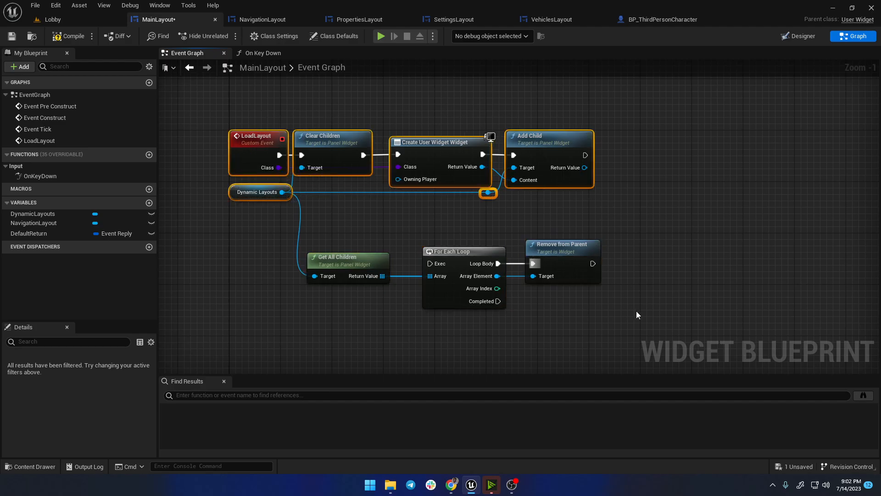
drag(634, 314, 312, 264)
key(Delete)
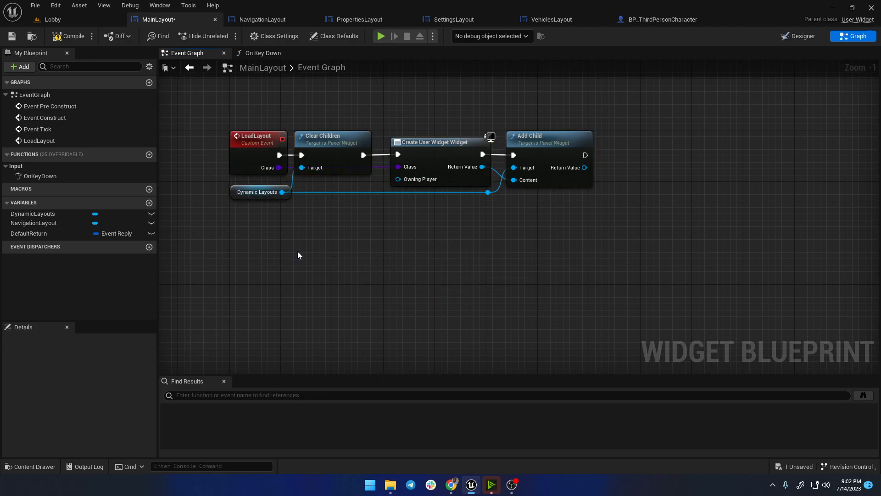
click(65, 36)
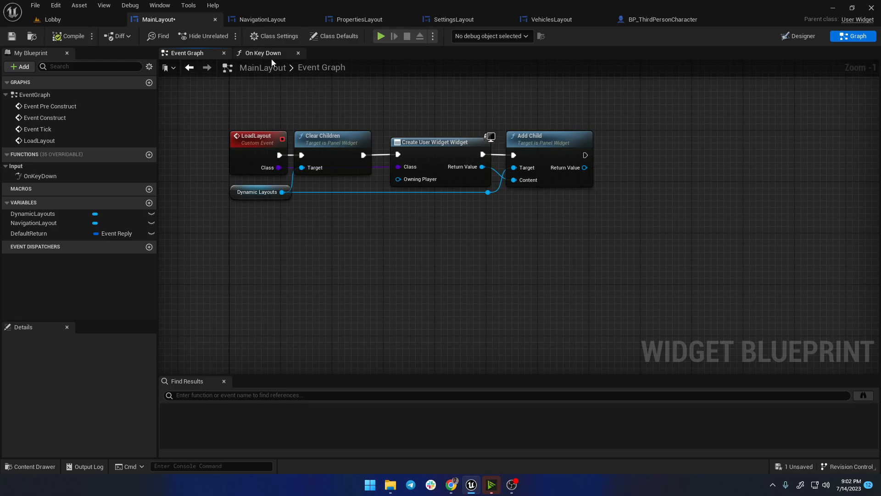
Step: Add a Background Blur widget to MainLayout's Canvas Panel, ahead of the Horizontal Box in the hierarchy
click(798, 36)
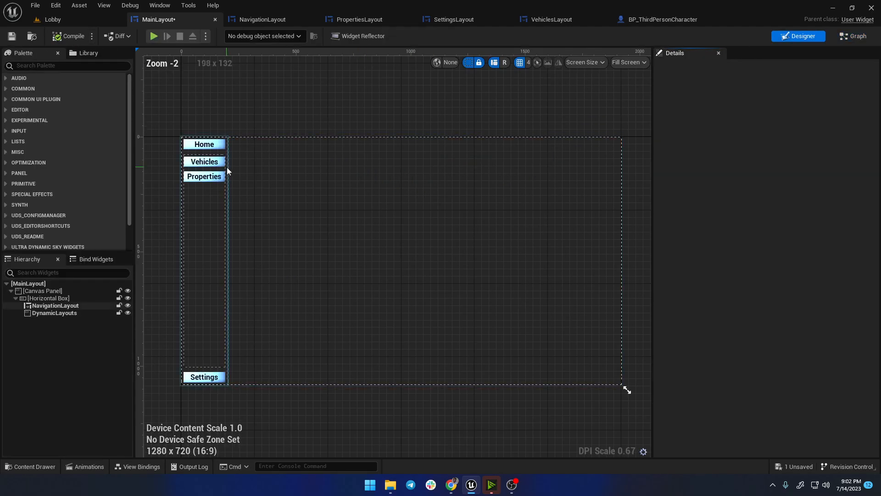
click(37, 292)
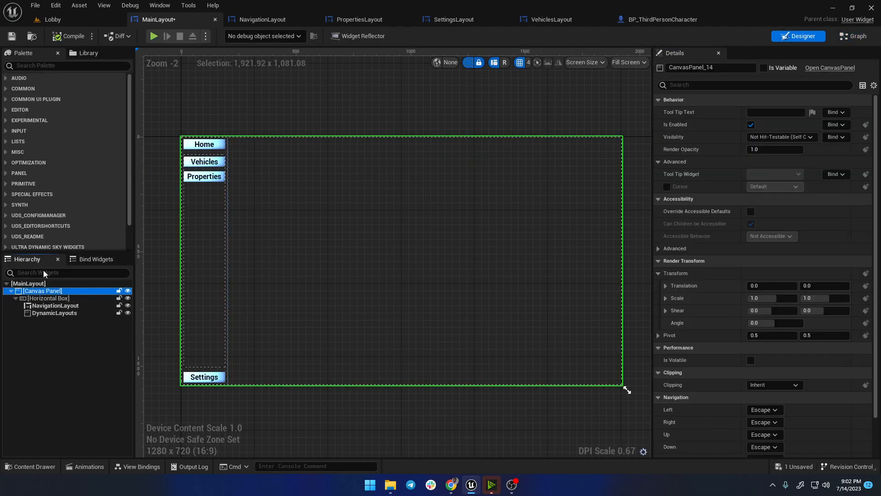
click(33, 65)
text(b)
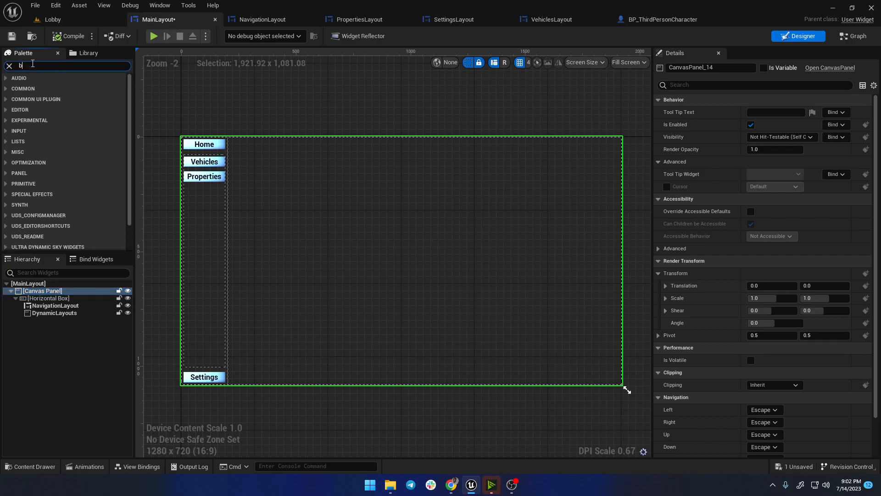
text(ack)
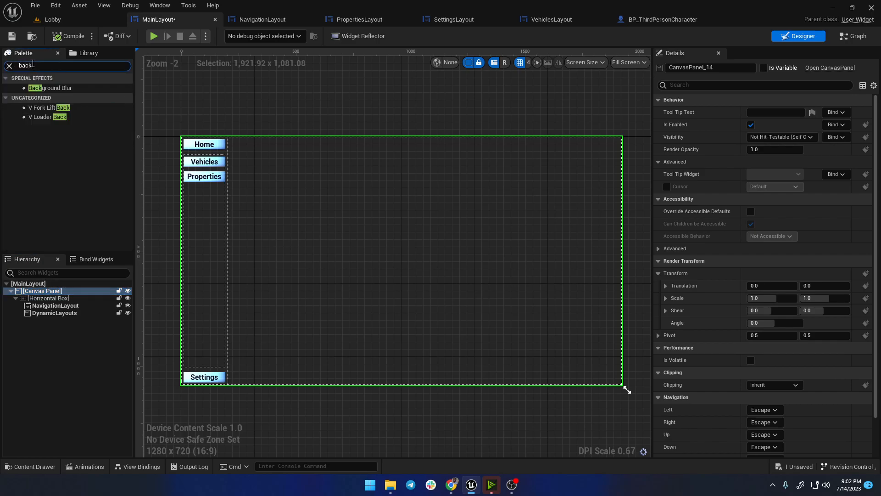
drag(54, 89, 35, 295)
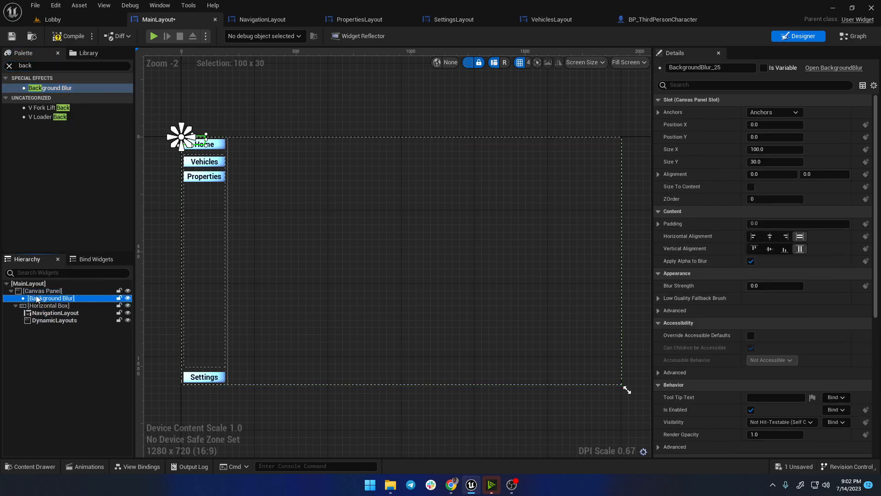
Step: Anchor the Background Blur to stretch over the full canvas, set Offset Right and Offset Bottom to 0, and enable Size To Content
scroll(205, 159, up, 6)
scroll(204, 158, down, 7)
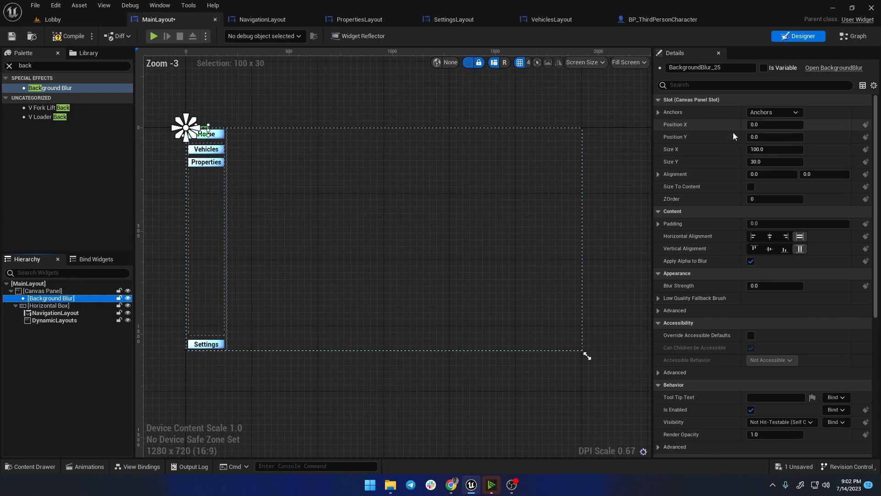
click(774, 112)
click(860, 226)
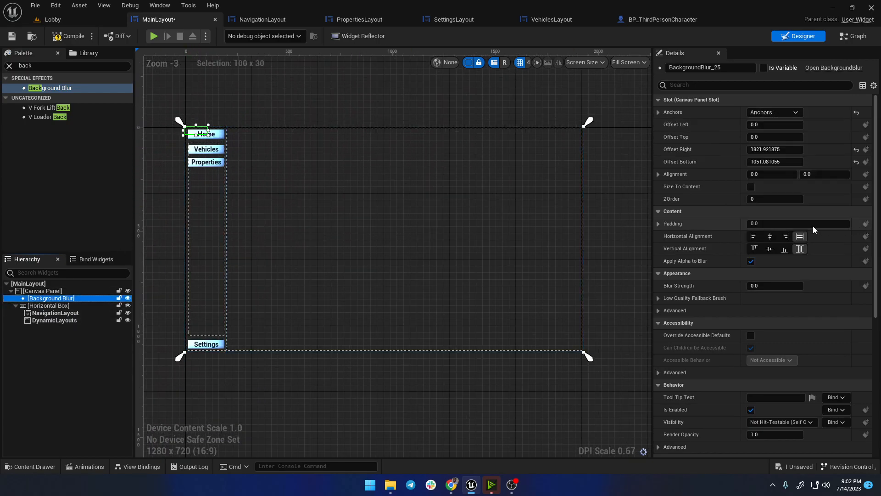
click(787, 150)
text(0)
key(Return)
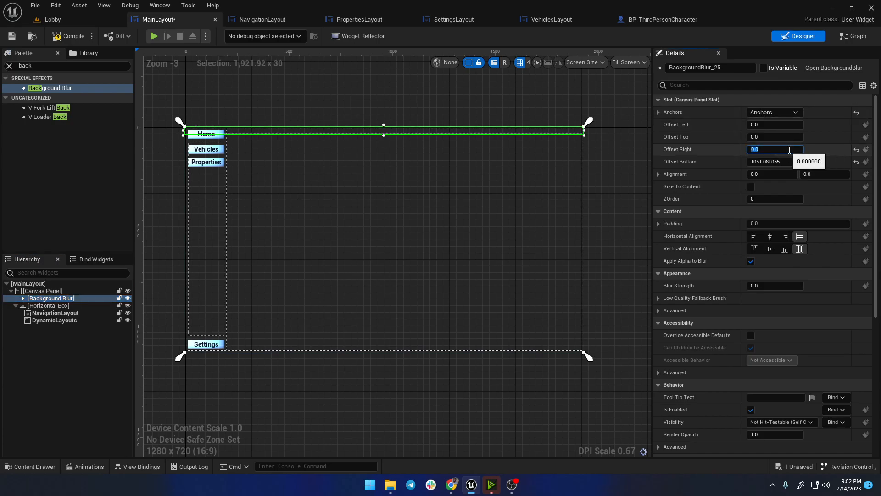
click(773, 162)
text(0)
key(Return)
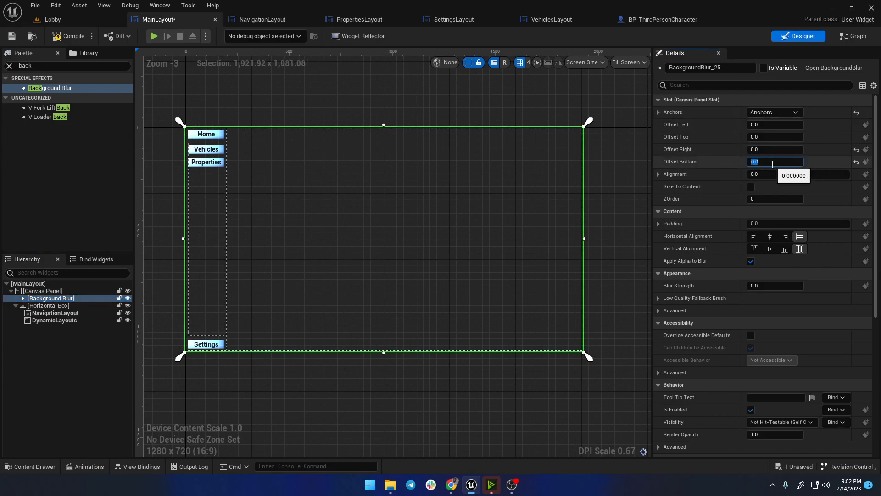
click(750, 187)
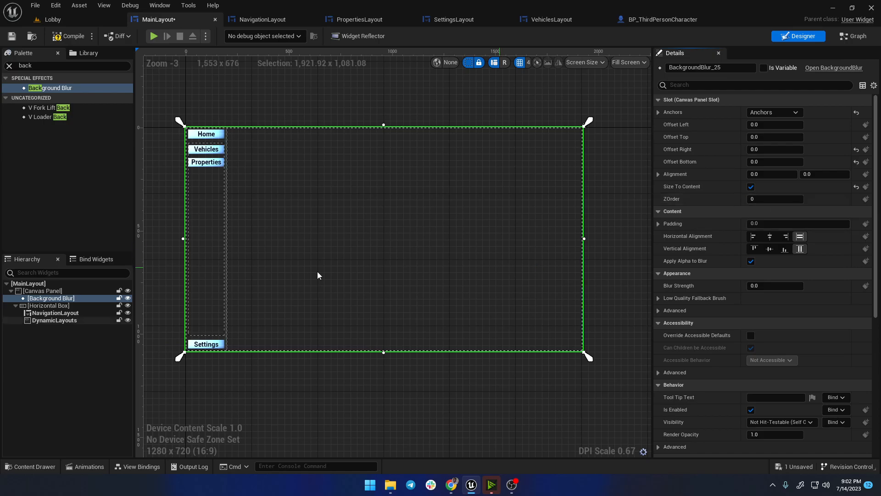
click(54, 306)
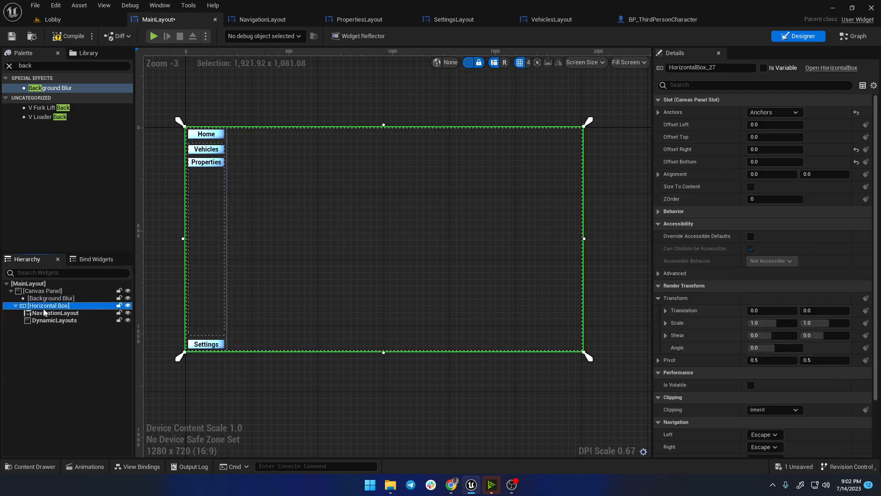
click(64, 36)
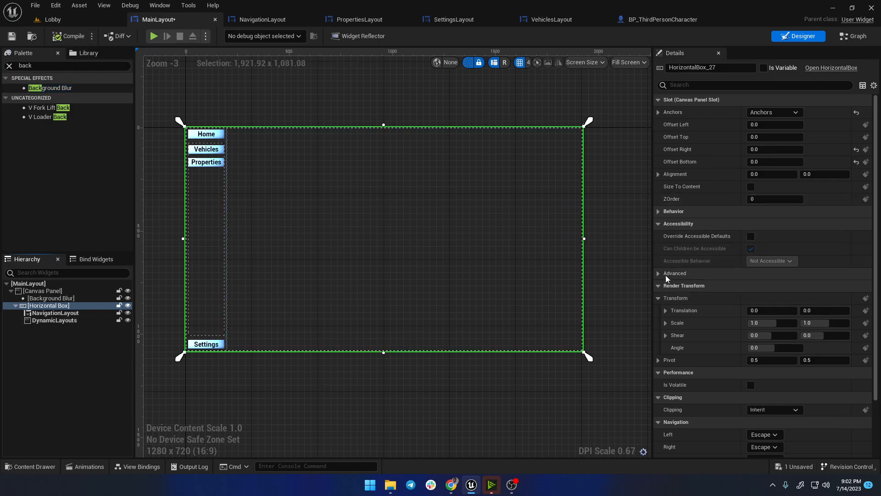
click(686, 275)
scroll(676, 313, down, 3)
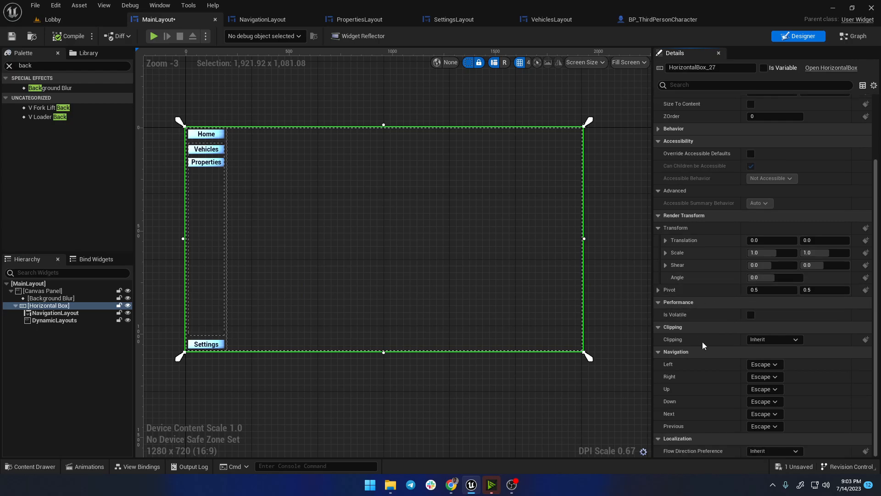
Step: Set the Background Blur's Low Quality Fallback Brush to draw as Box
click(49, 297)
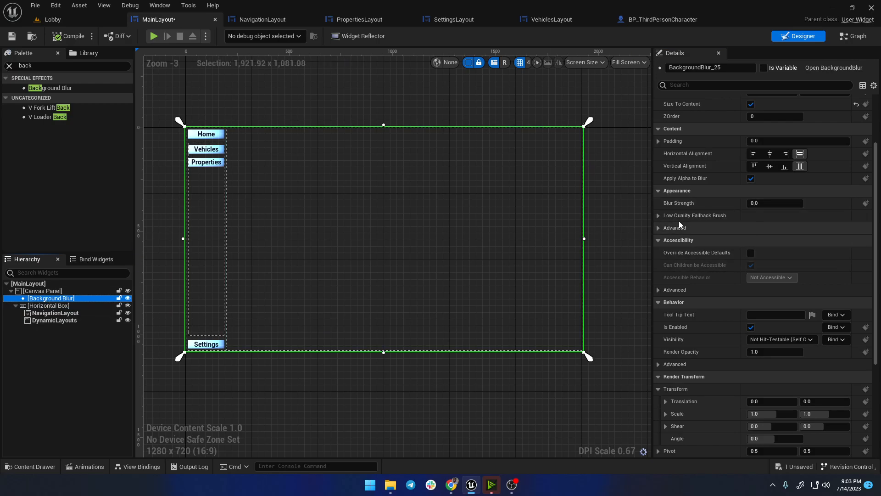
click(659, 215)
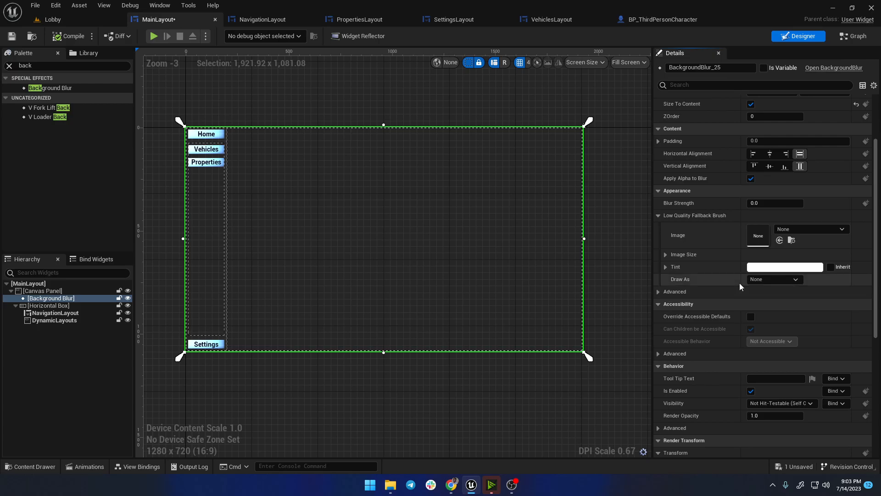
click(776, 279)
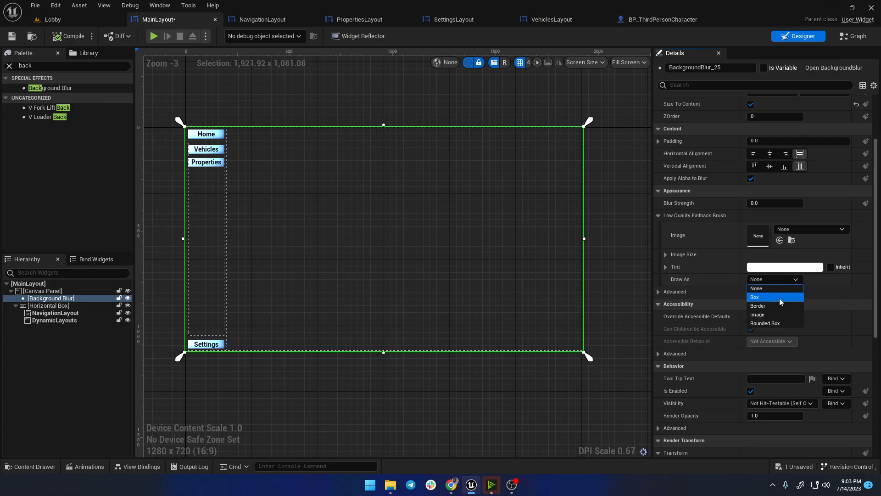
click(780, 298)
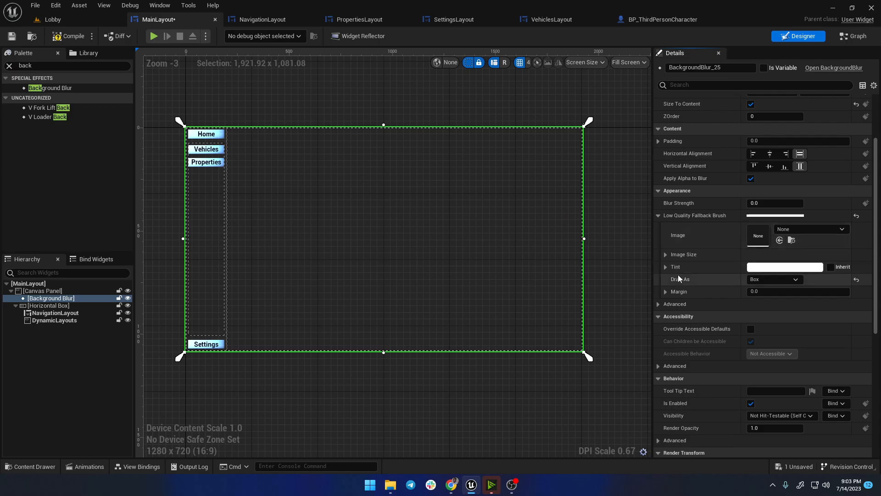
Step: Enable the Background Blur's Blur Radius override and set it to 137
click(667, 255)
scroll(709, 299, down, 5)
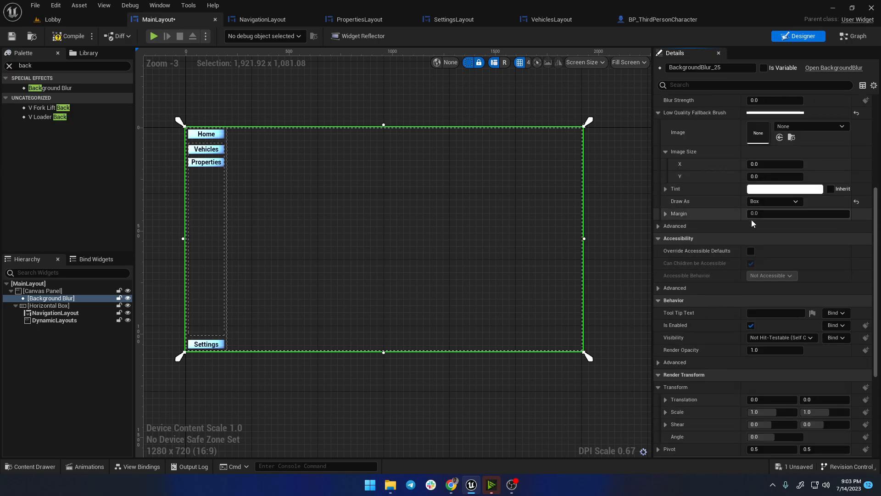
click(660, 229)
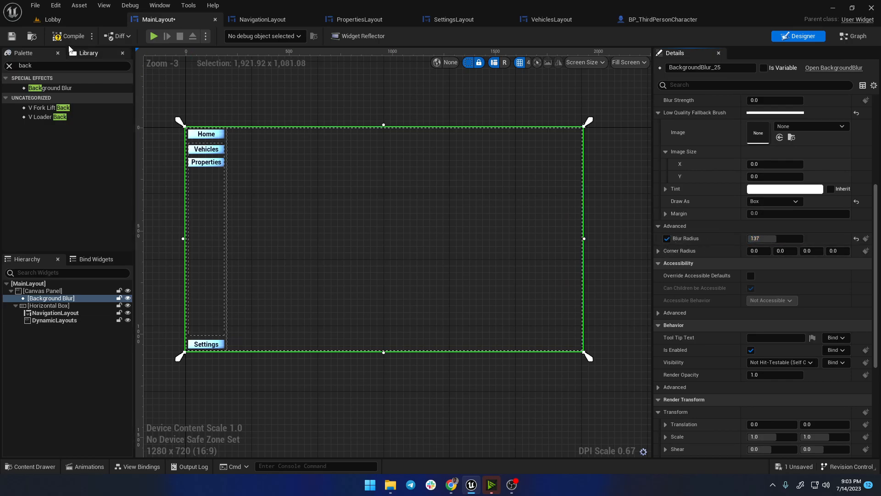
Step: Play the Lobby level to check the blur behind the opened menu, stop the session, and return to MainLayout
click(70, 20)
click(203, 37)
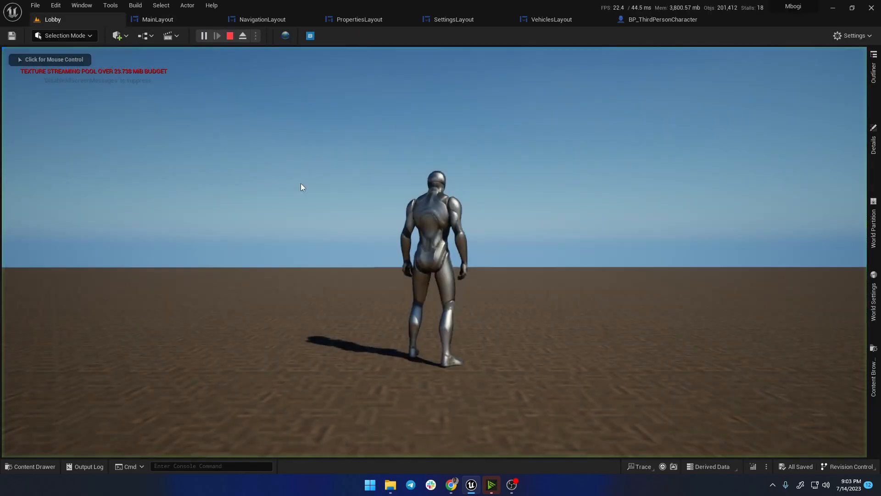
click(260, 202)
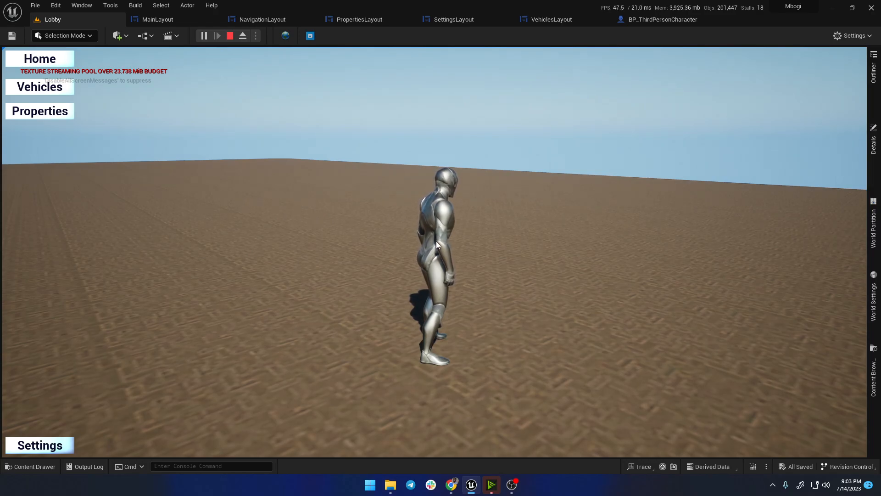
key(Escape)
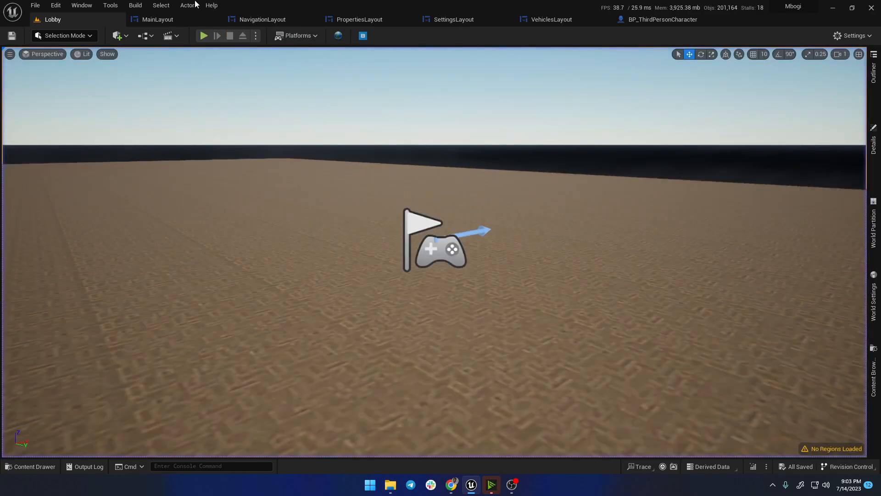
click(159, 21)
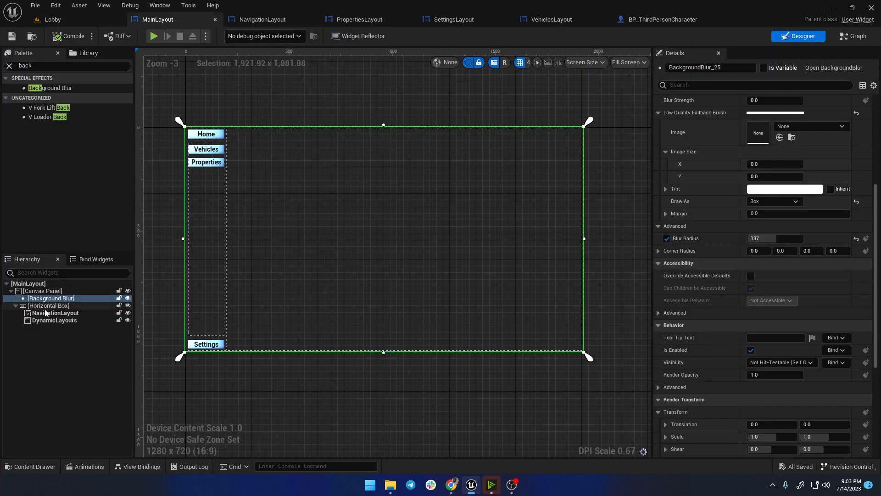
Step: Delete the Background Blur from MainLayout and add a Scale Box to the Canvas Panel, ahead of the Horizontal Box
key(Delete)
click(50, 292)
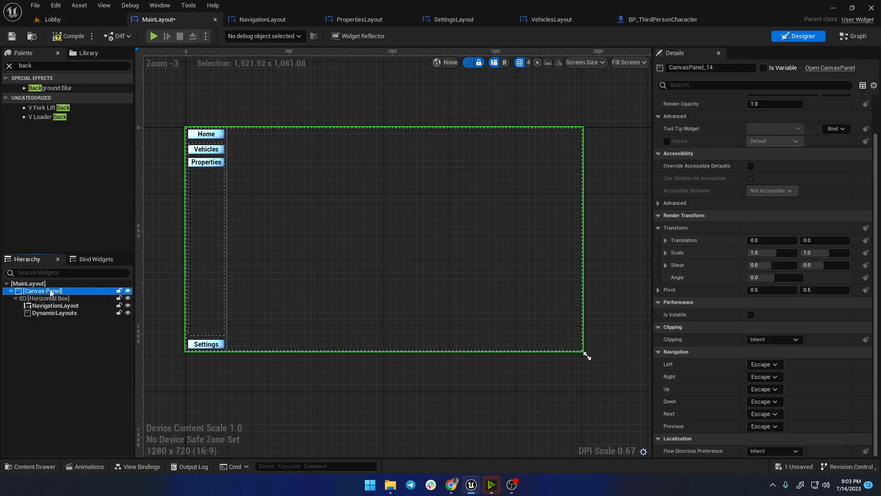
click(40, 63)
text(scale)
drag(39, 86, 35, 299)
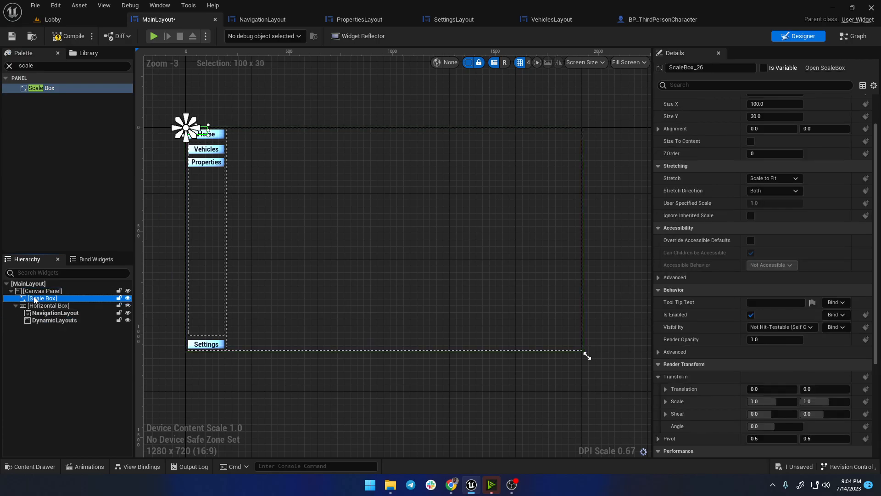
Step: Add an Image inside the Scale Box and assign the 1620px-uap_building_nairobi_kenya texture as its brush image
click(41, 67)
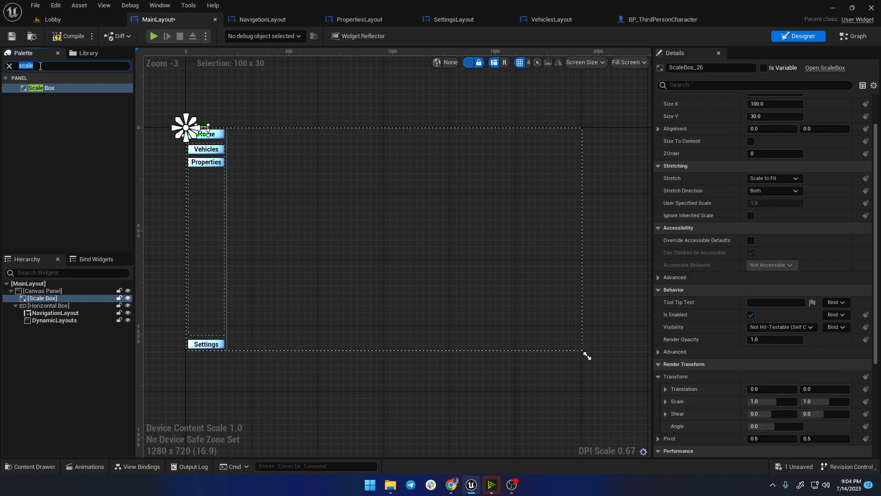
drag(36, 88, 45, 303)
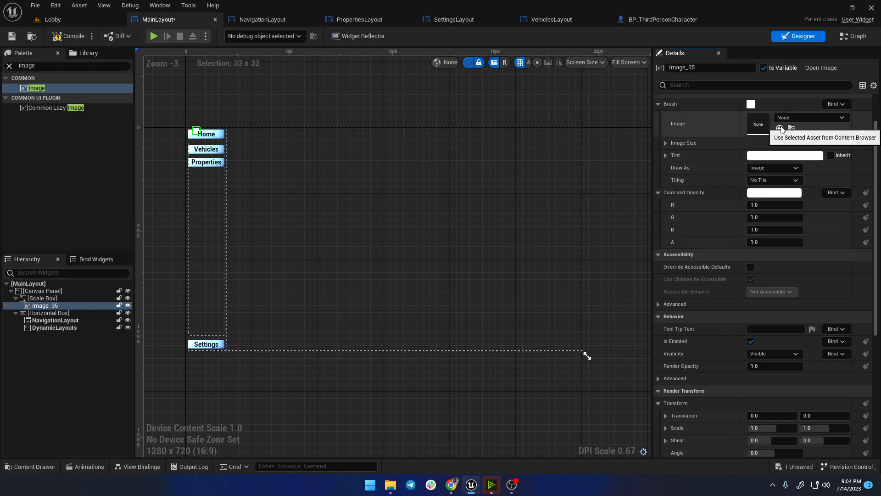
scroll(776, 182, up, 2)
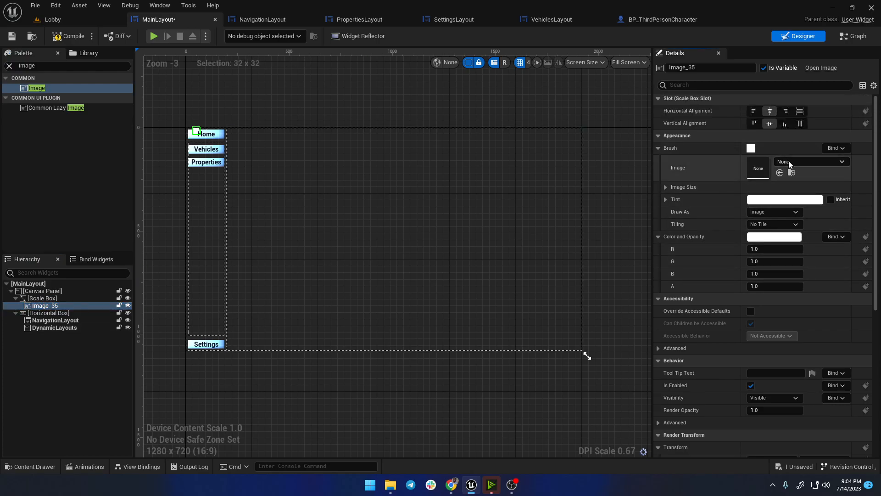
click(789, 161)
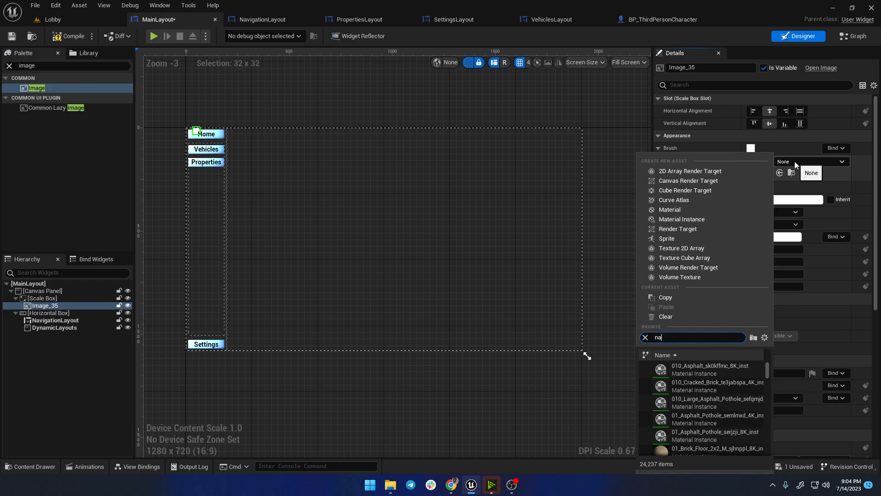
text(nair)
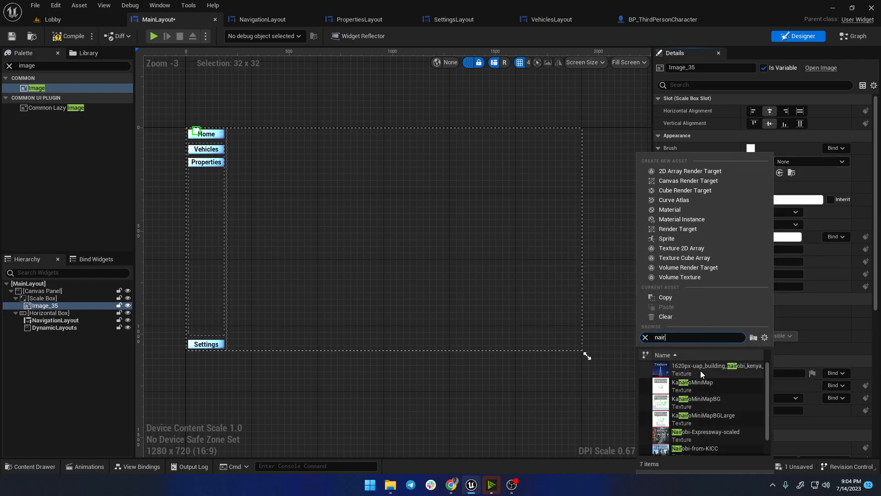
click(698, 365)
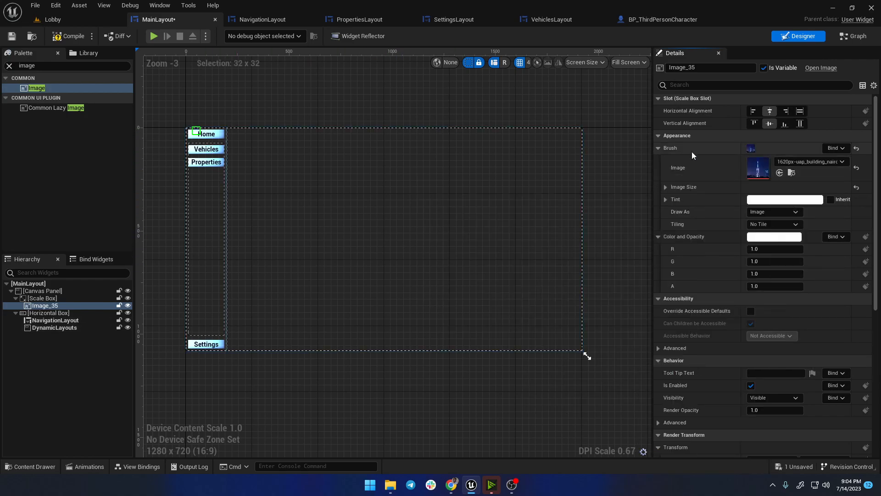
Step: Anchor the Scale Box to stretch over the full canvas and set Offset Right and Offset Bottom to 0
click(40, 299)
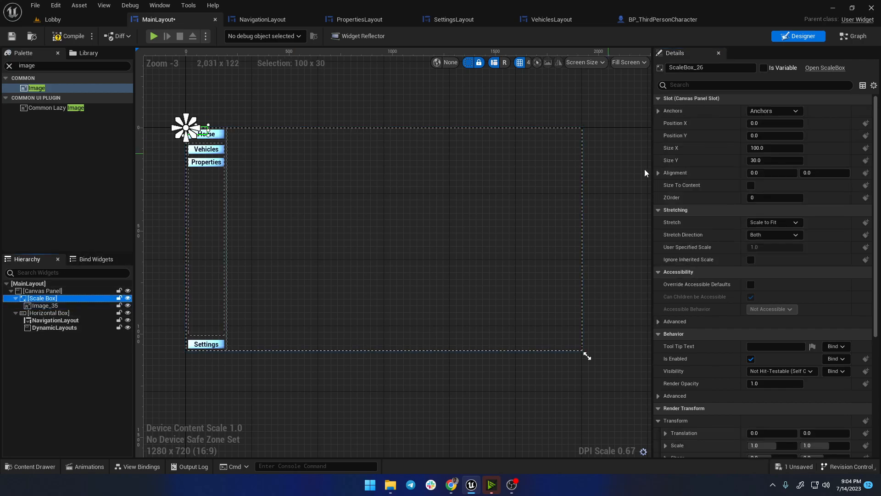
click(776, 111)
click(859, 235)
click(774, 148)
text(0)
click(776, 161)
text(0)
click(623, 173)
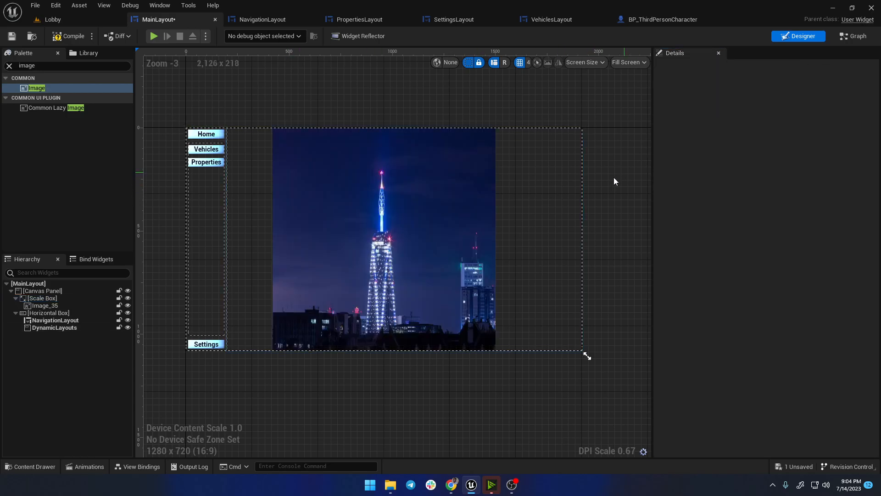
Step: Try Fill as the Scale Box's Stretch mode, and settle on Scale to Fill
click(45, 305)
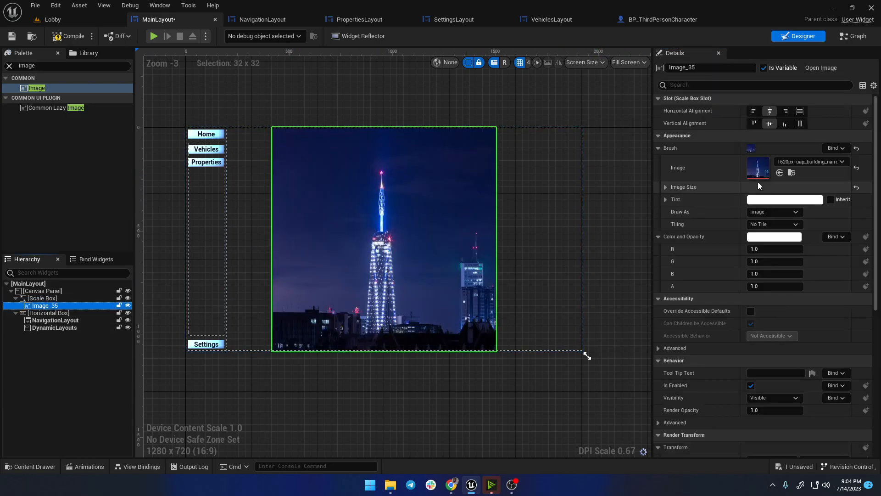
click(44, 299)
click(773, 222)
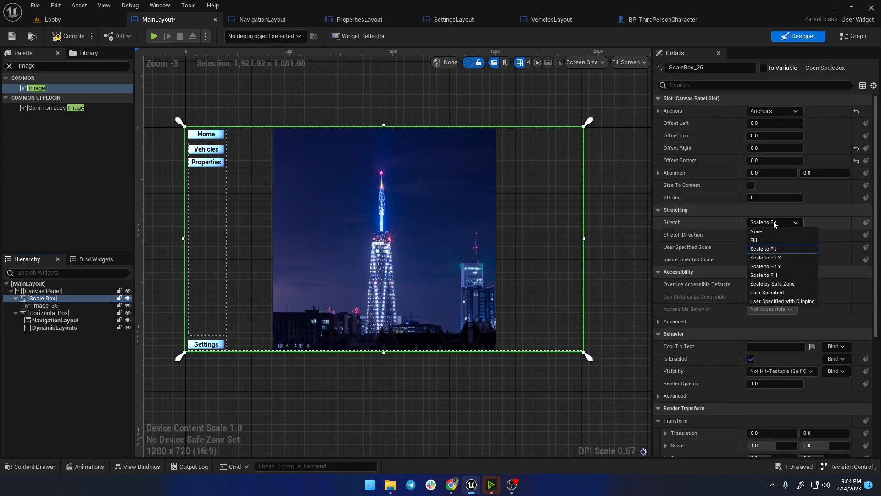
click(756, 240)
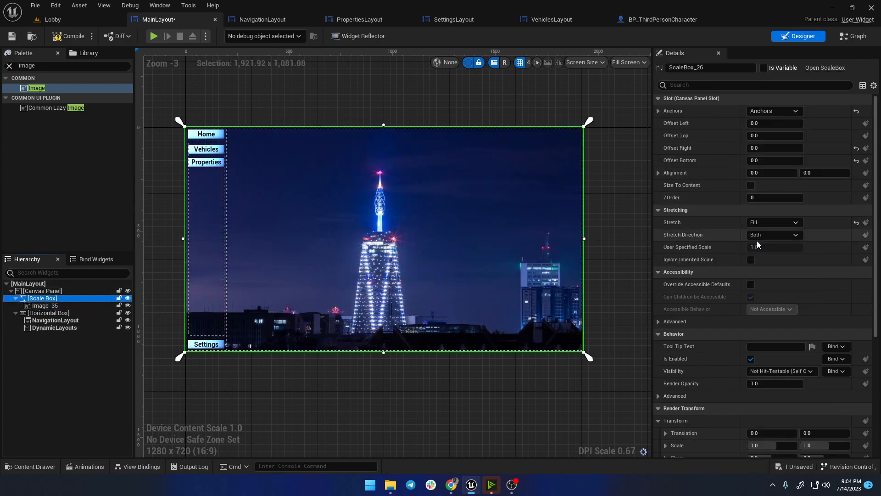
click(781, 223)
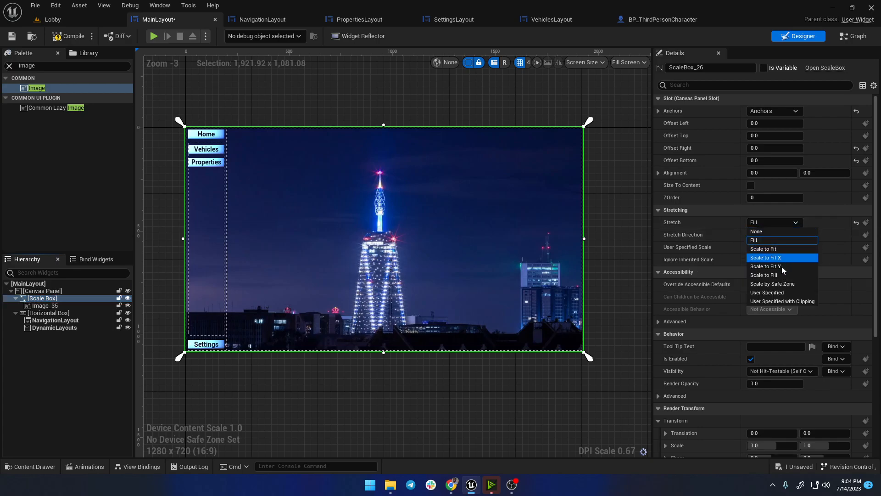
click(772, 275)
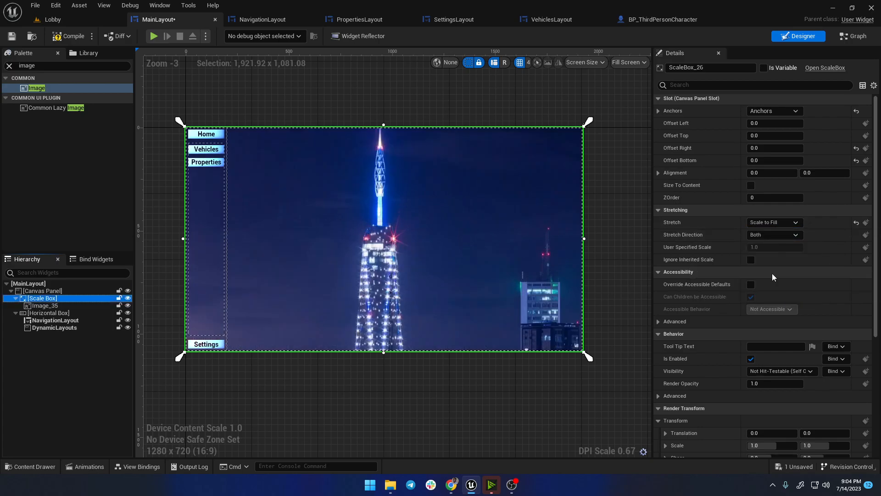
Step: Try Scale by Safe Zone and User Specified with Clipping as the Scale Box's Stretch mode, and return it to Scale to Fill
click(778, 235)
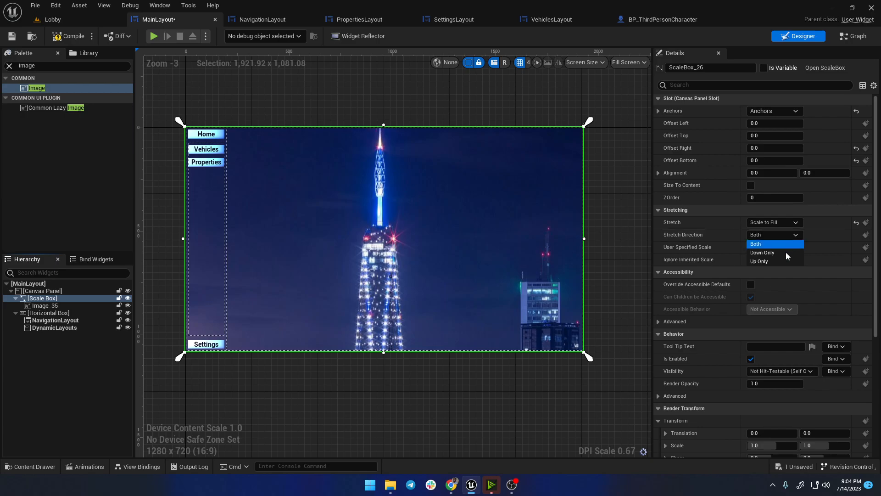
click(772, 244)
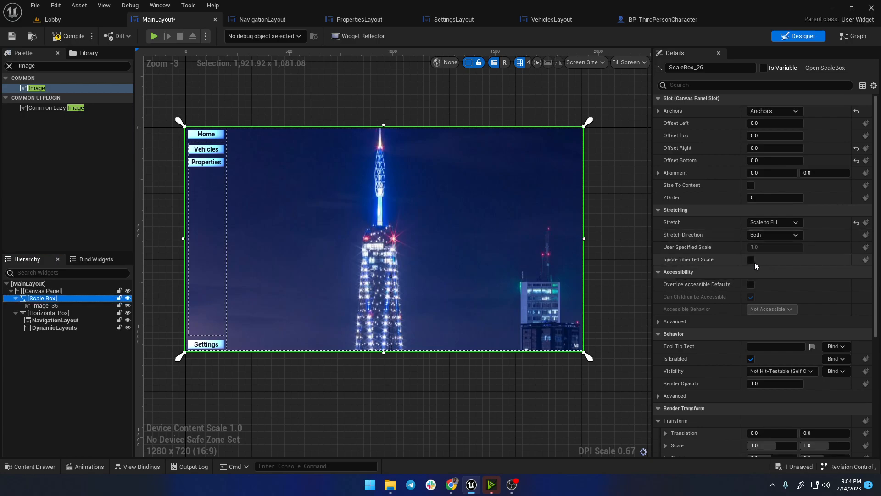
click(774, 222)
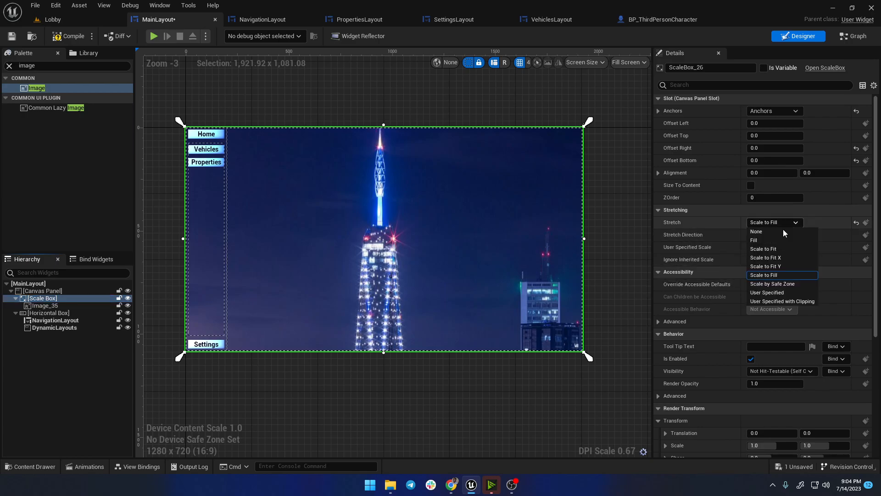
click(775, 284)
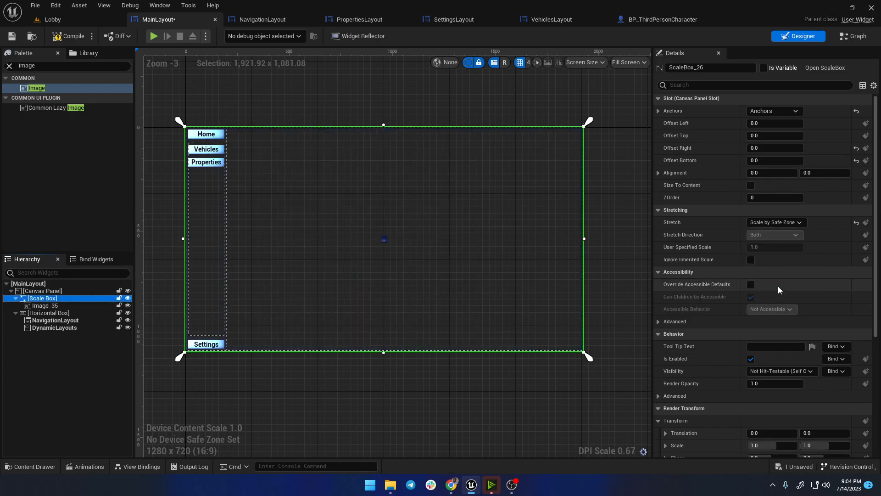
click(774, 223)
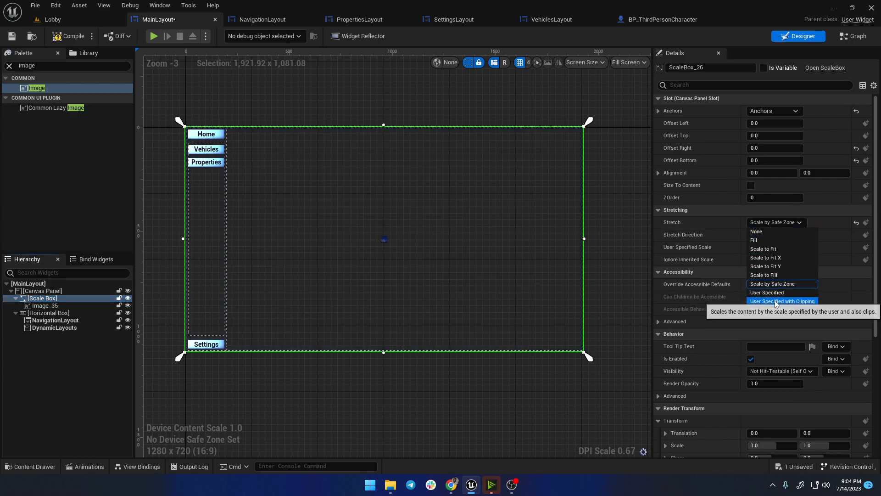
click(777, 305)
click(783, 222)
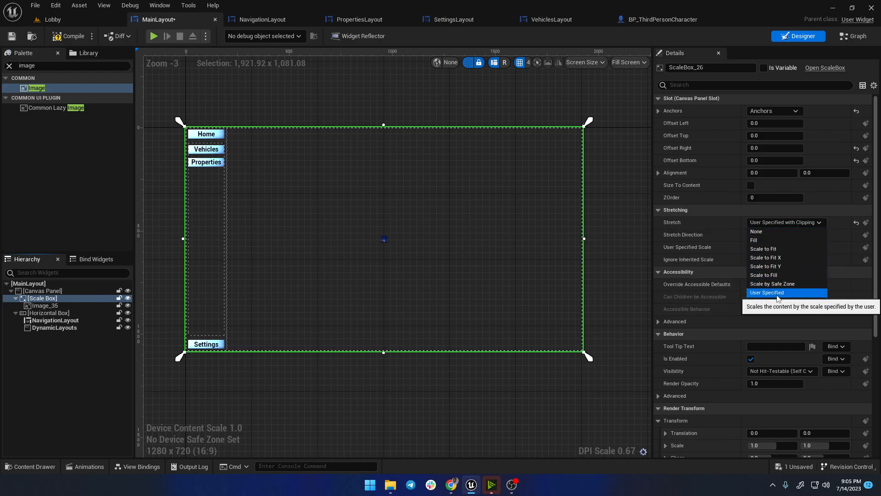
click(780, 275)
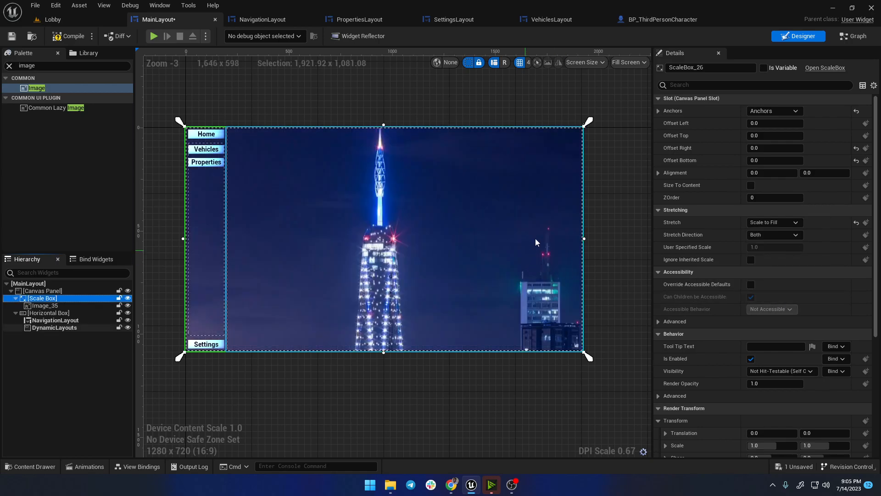
Step: Align the image to the bottom vertically within the Scale Box and compile MainLayout
click(50, 306)
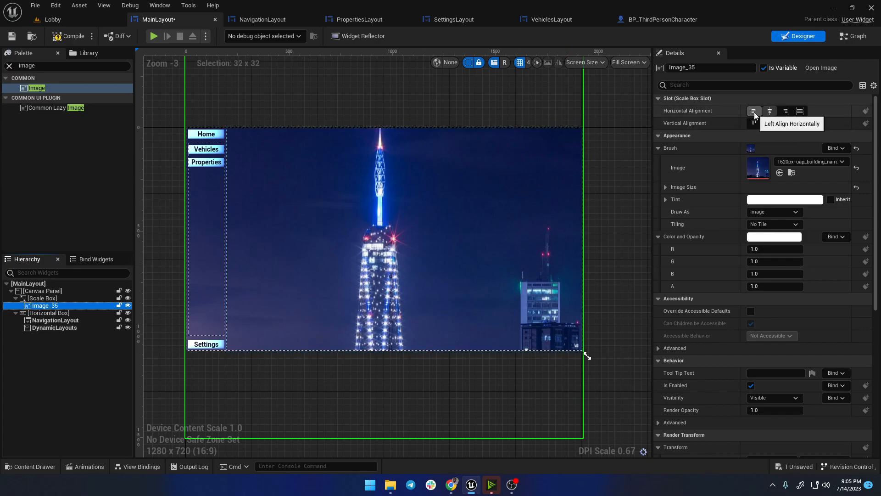
click(785, 125)
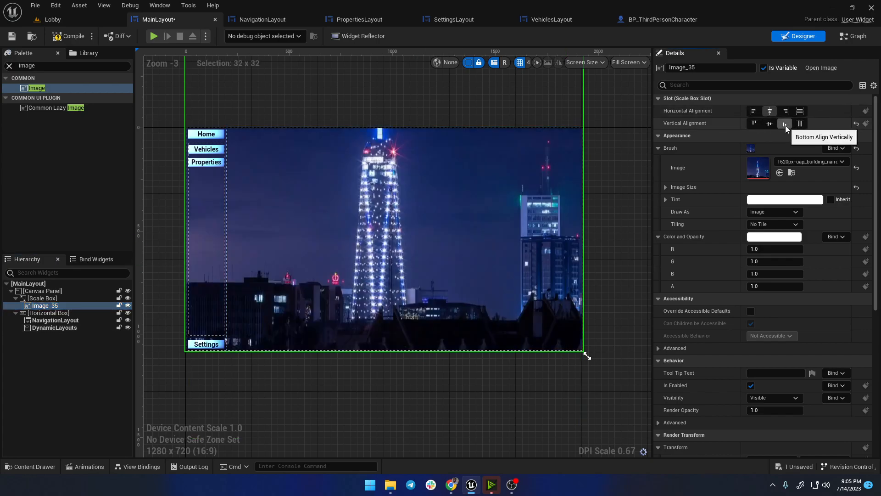
click(72, 37)
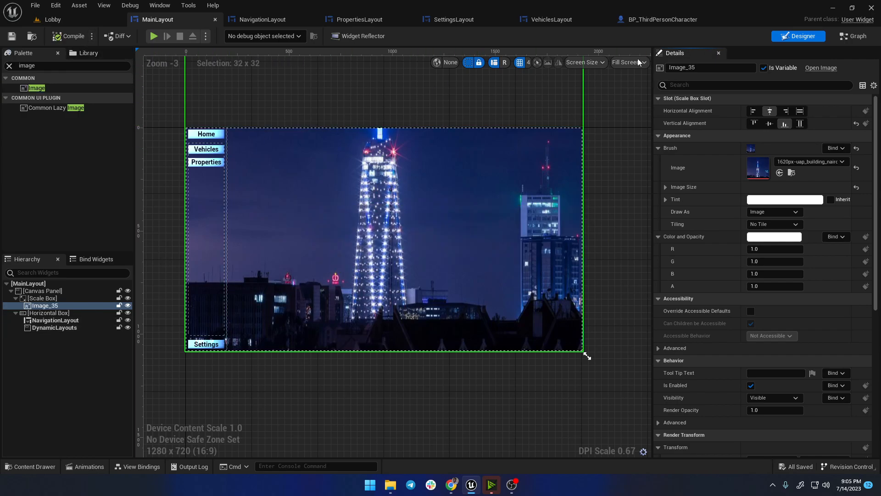
Step: In MainLayout's OnKeyDown function, insert a Print String between the Branch's True output and Remove from Parent
click(853, 36)
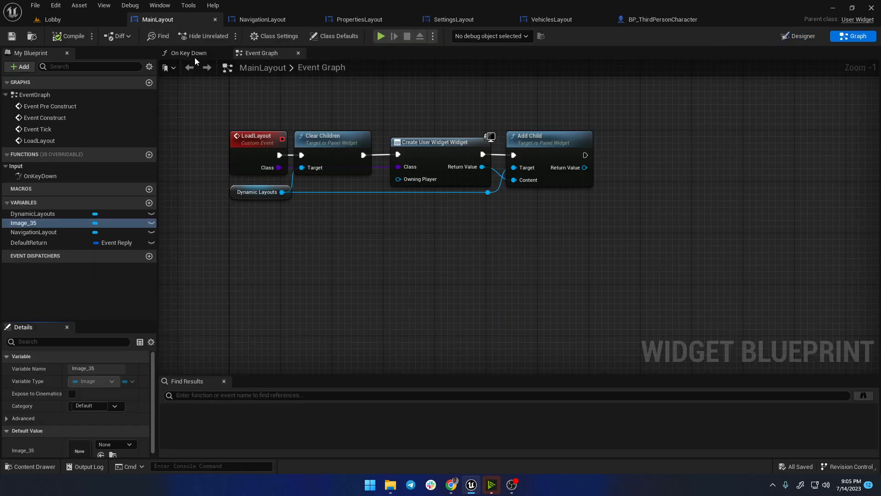
click(38, 176)
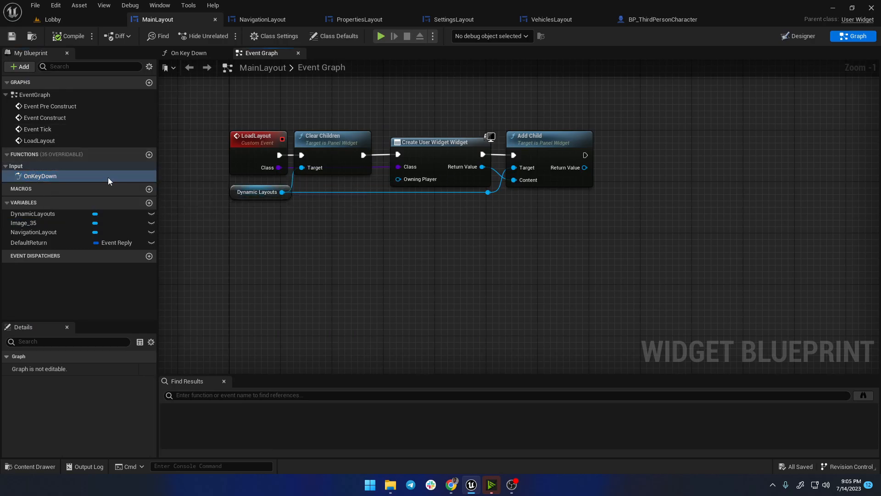
double_click(36, 176)
right_drag(334, 171, 299, 129)
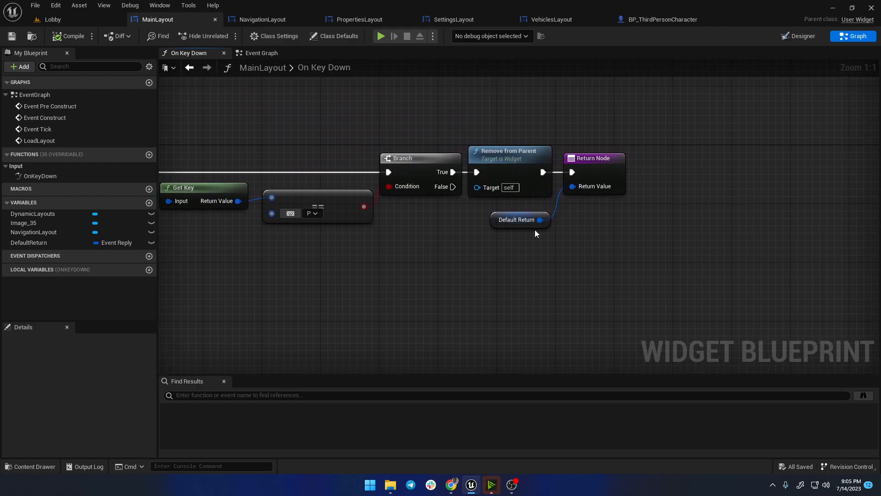
drag(528, 151, 673, 150)
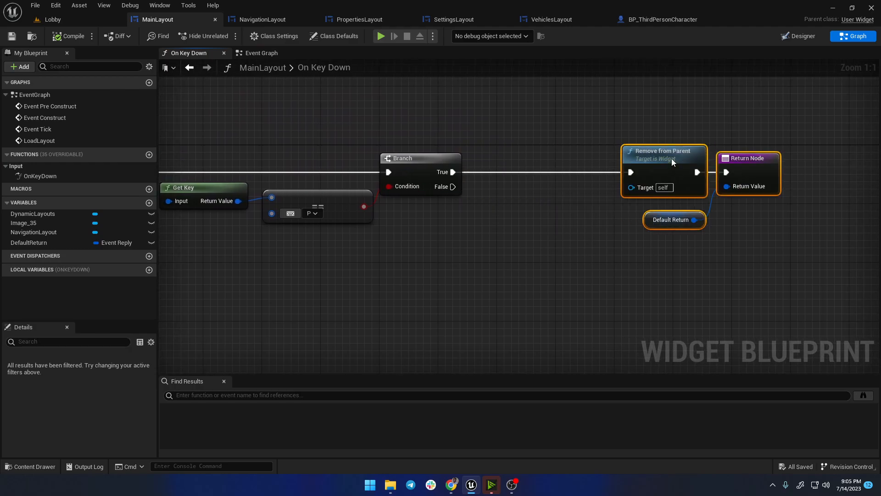
drag(454, 172, 483, 172)
text(print string)
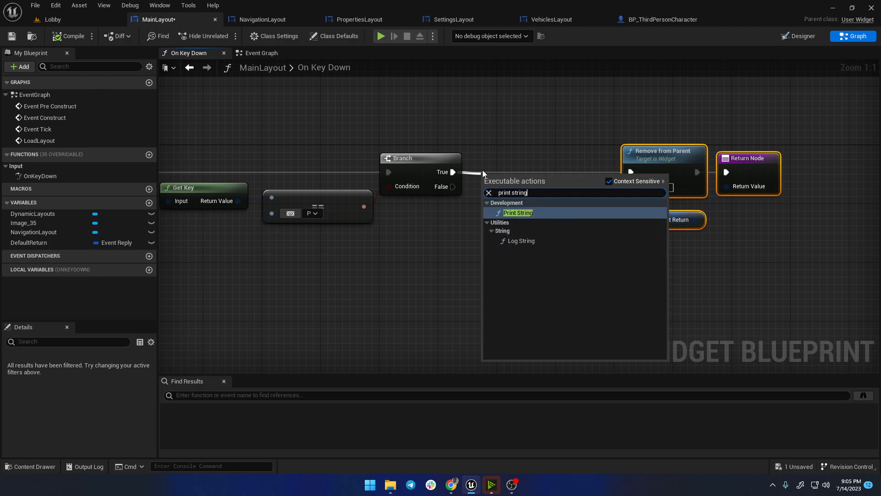
click(518, 212)
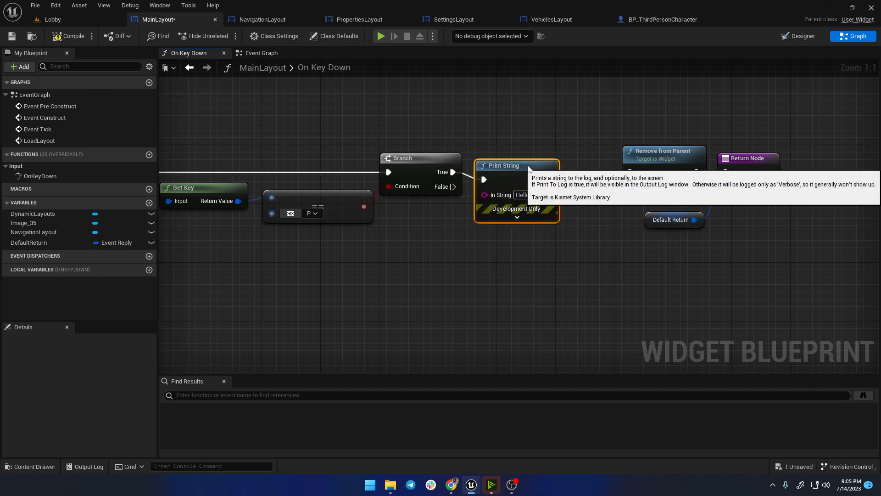
Step: Add a Get Key Display Name node from Get Key's Return Value and feed its result into Print String's In String
drag(238, 201, 260, 258)
text(get)
text(keydis)
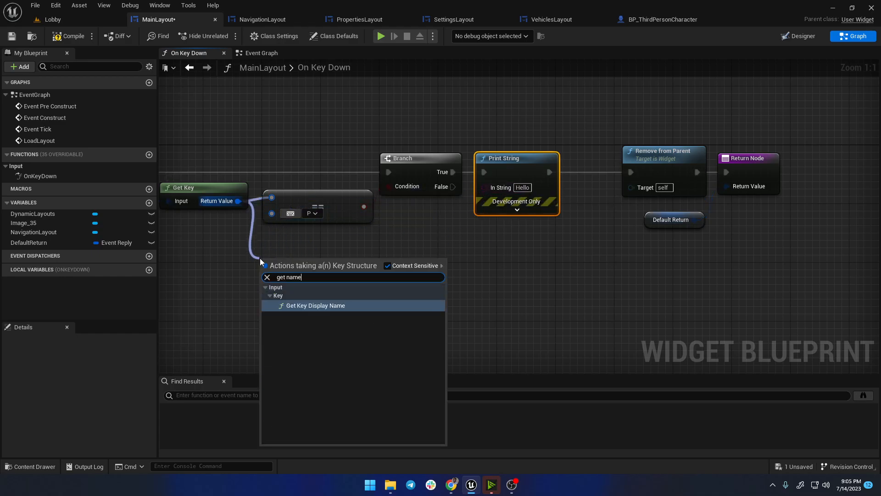
click(312, 296)
drag(381, 274, 484, 187)
drag(399, 218, 428, 255)
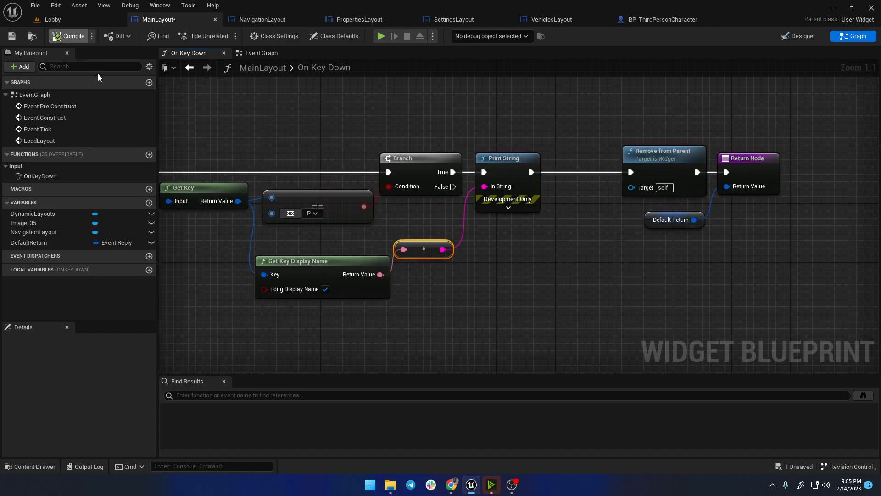
Step: Play the Lobby level with the menu open to test the key print-out, and stop the simulation
click(52, 20)
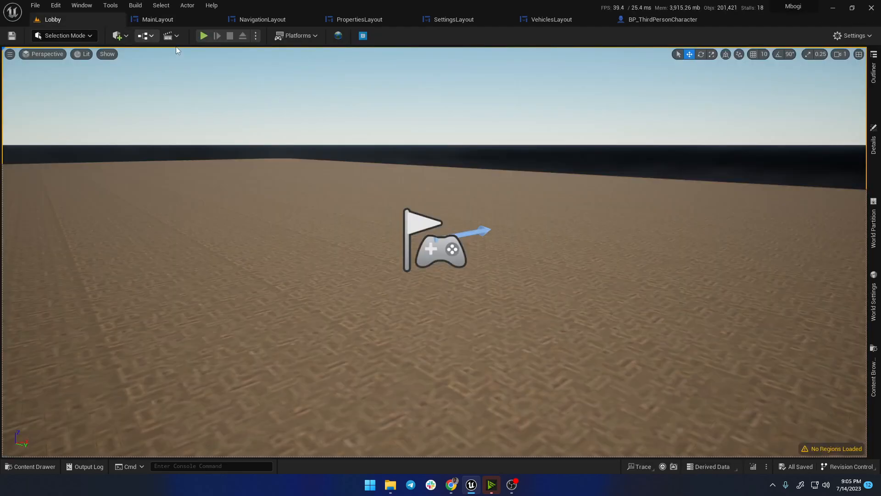
click(204, 36)
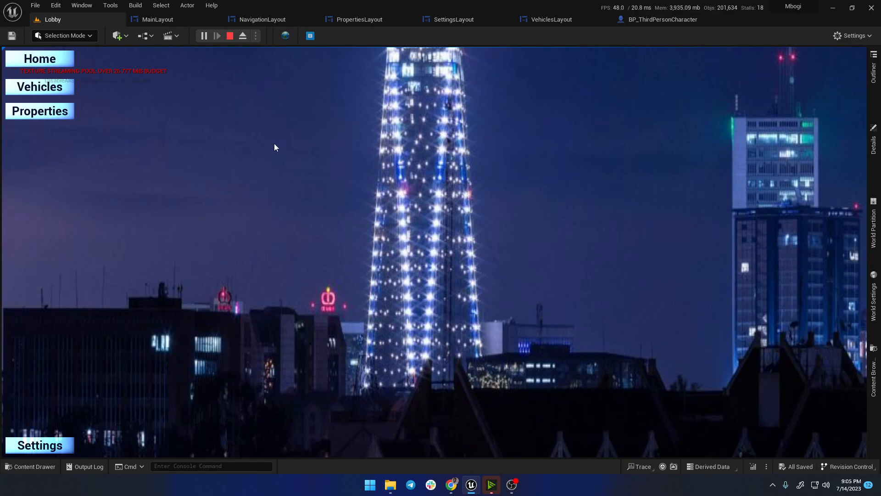
click(230, 35)
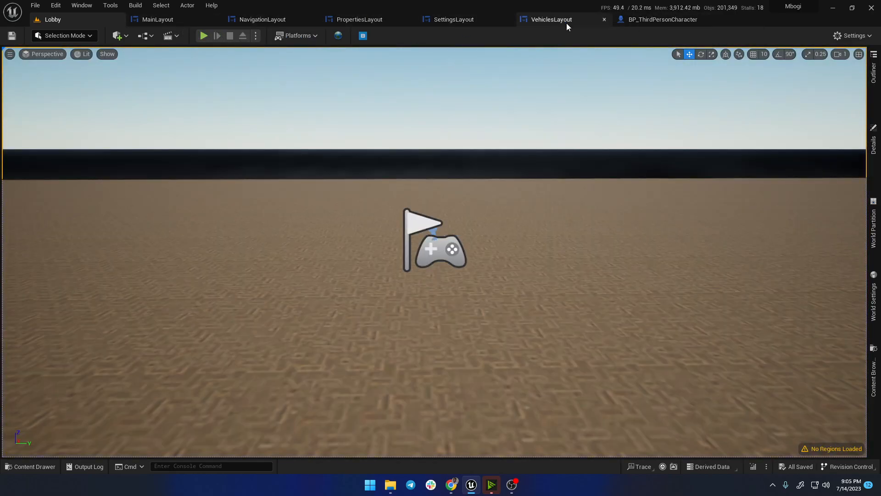
Step: Override the On Key Up function in the MainLayout widget
click(158, 20)
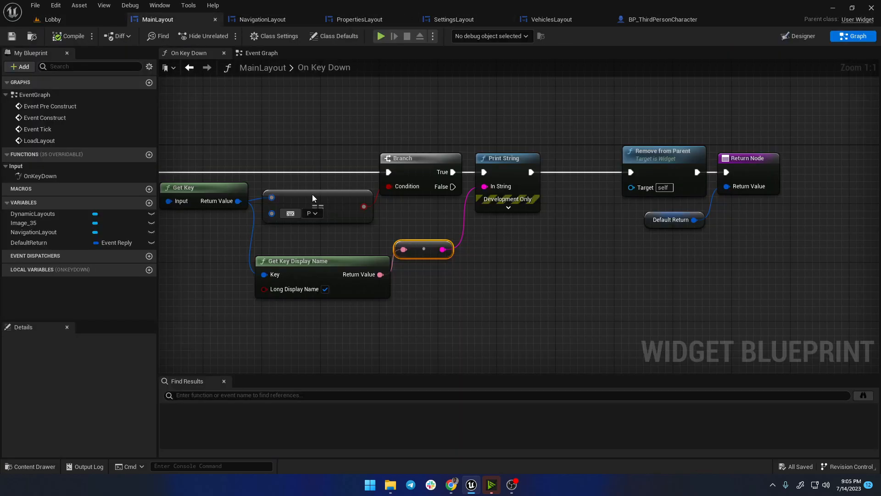
click(315, 213)
right_drag(225, 247, 308, 244)
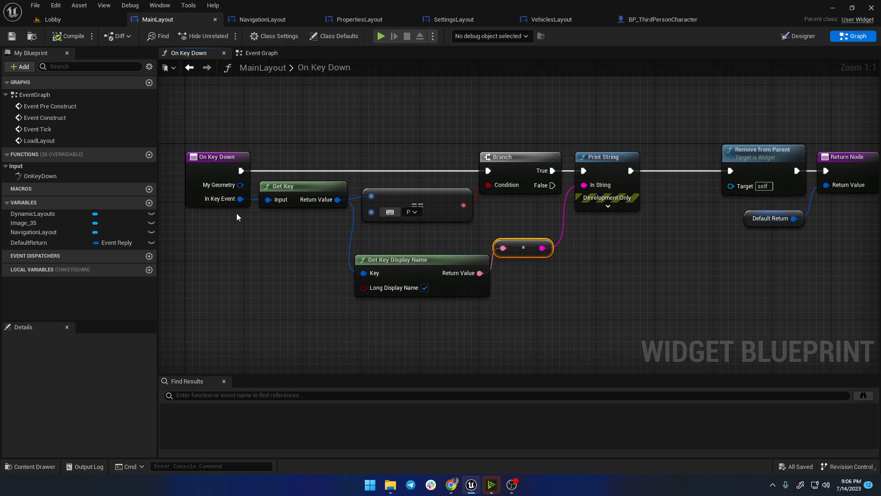
click(40, 175)
click(129, 155)
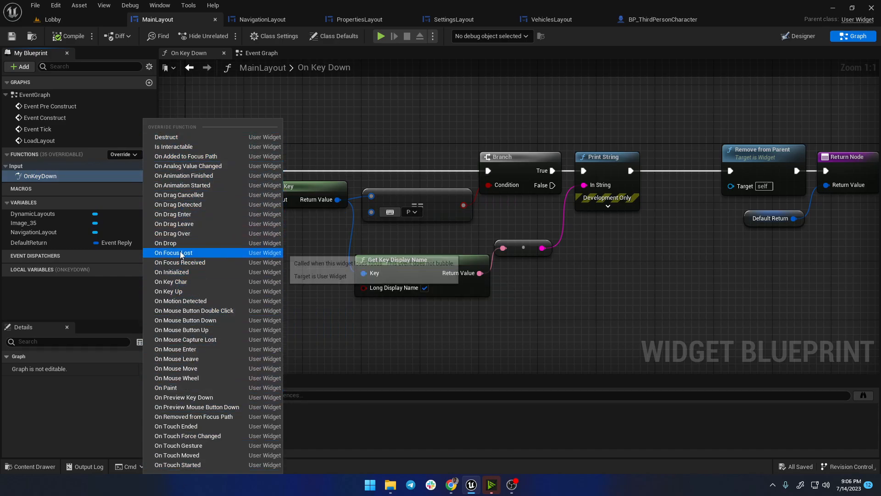
click(179, 291)
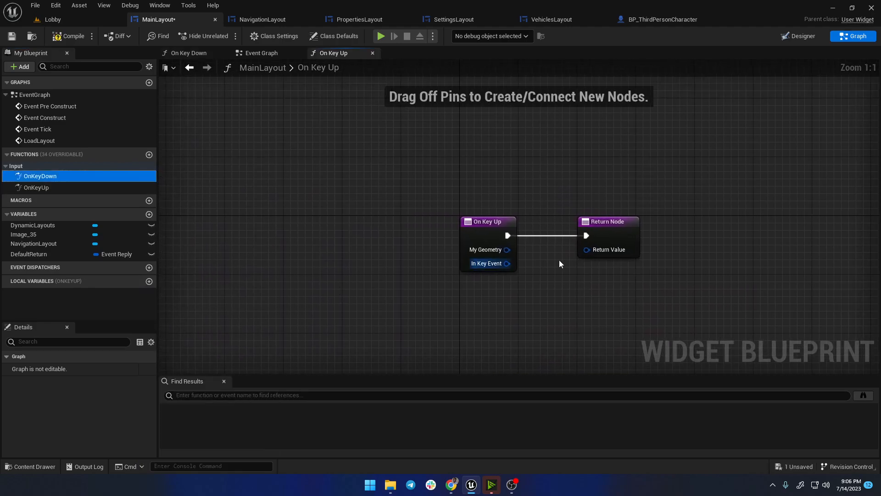
click(37, 187)
click(395, 247)
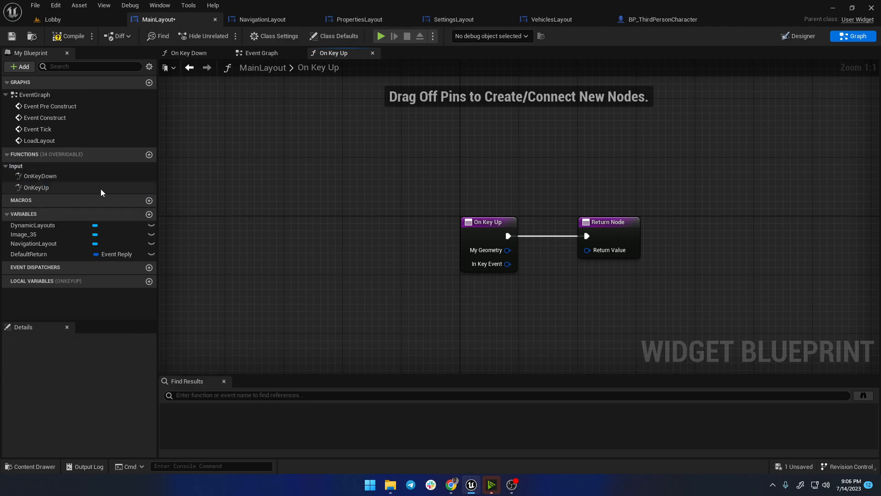
Step: In OnKeyDown, rewire Print String between the Branch's False output and the Return Node, with True going directly to Remove from Parent
click(46, 187)
double_click(48, 177)
scroll(359, 222, down, 2)
right_drag(620, 270, 571, 259)
drag(264, 131, 590, 305)
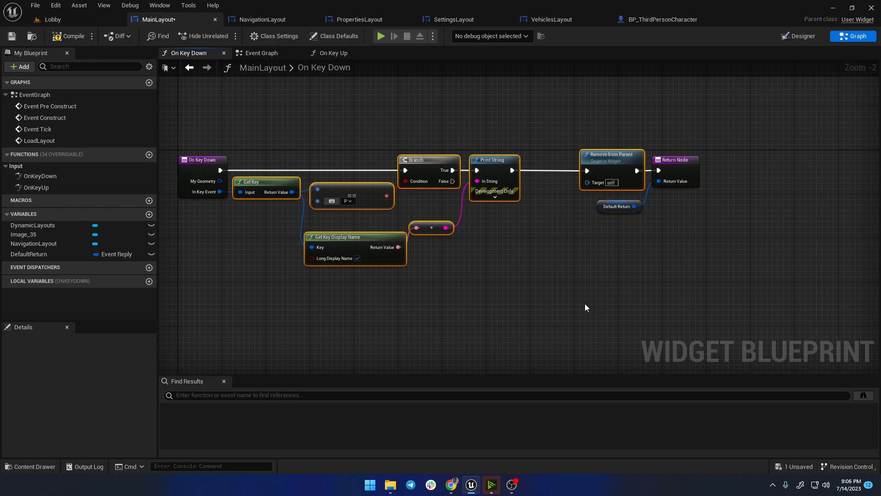
click(519, 258)
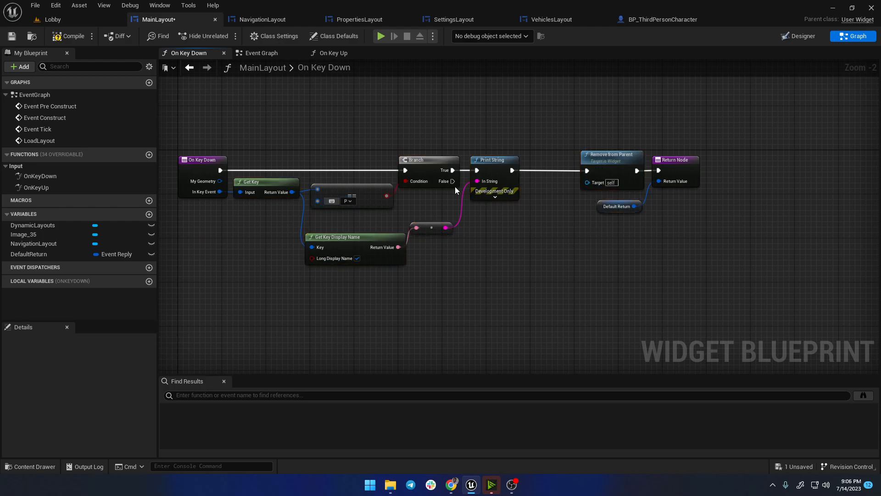
ctrl+drag(483, 170, 503, 222)
drag(454, 182, 483, 234)
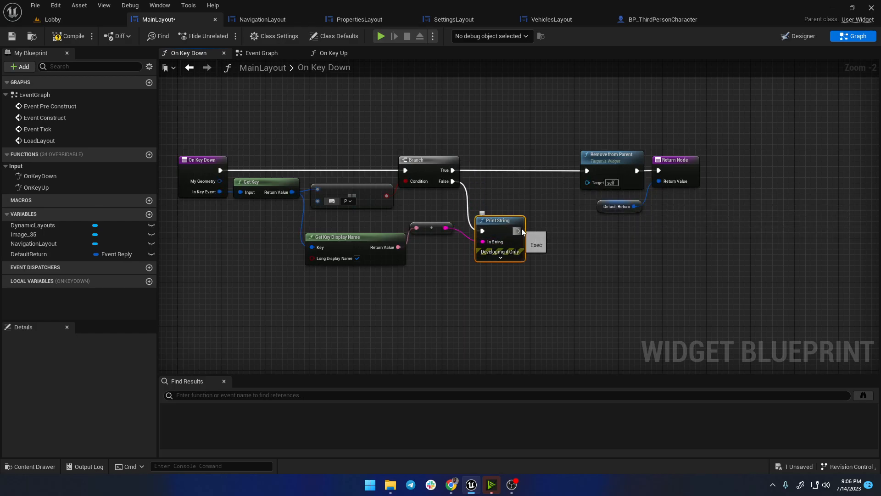
key(F7)
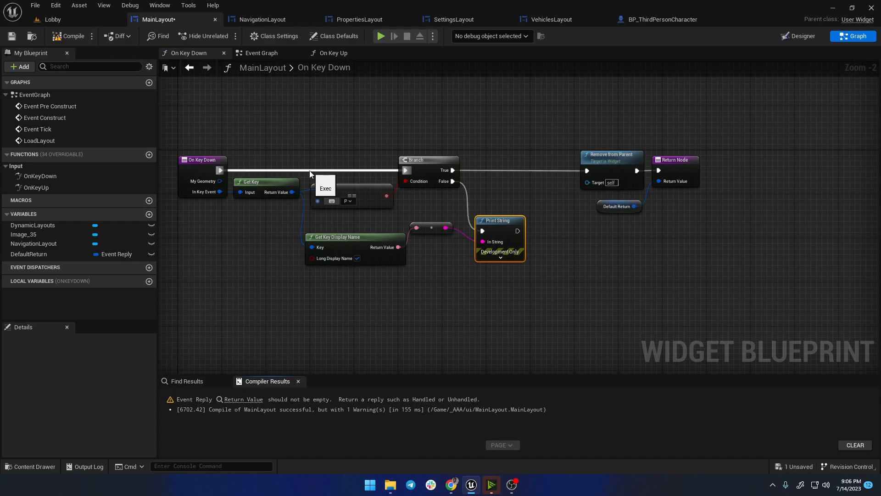
drag(505, 228, 659, 171)
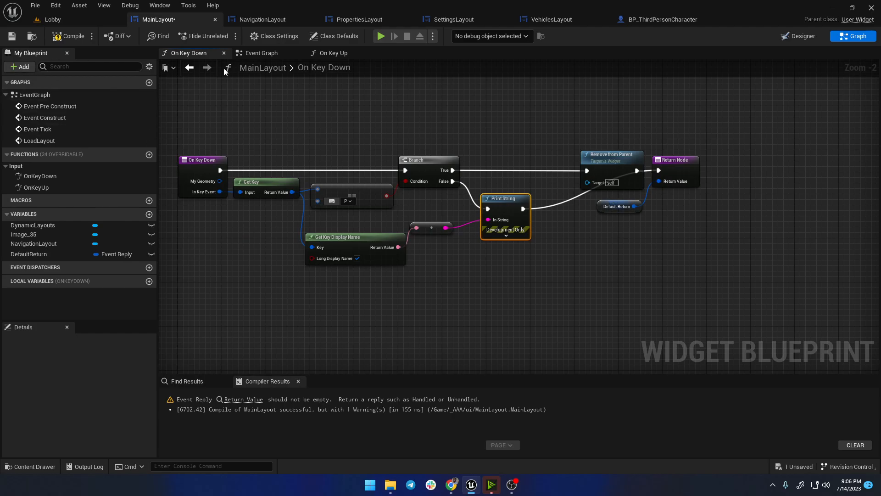
Step: In OnKeyUp, connect a DefaultReturn getter to the Return Node's Return Value and compile MainLayout
double_click(45, 185)
drag(32, 254, 589, 254)
click(567, 302)
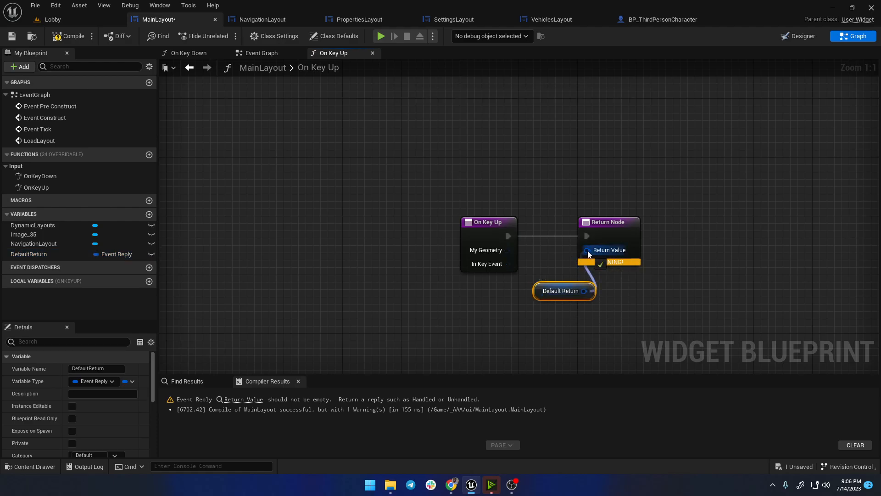
click(68, 36)
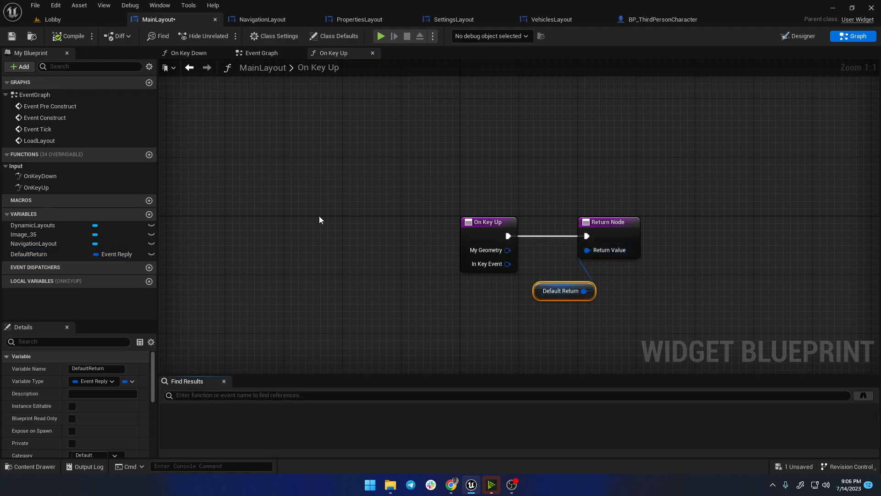
Step: Play the Lobby level, try the Vehicles and Settings buttons in the menu, and stop the simulation
click(52, 19)
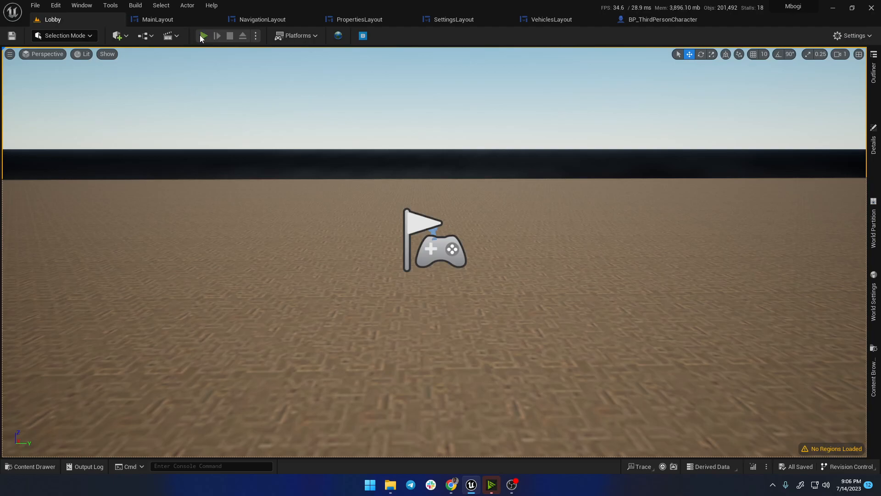
click(200, 34)
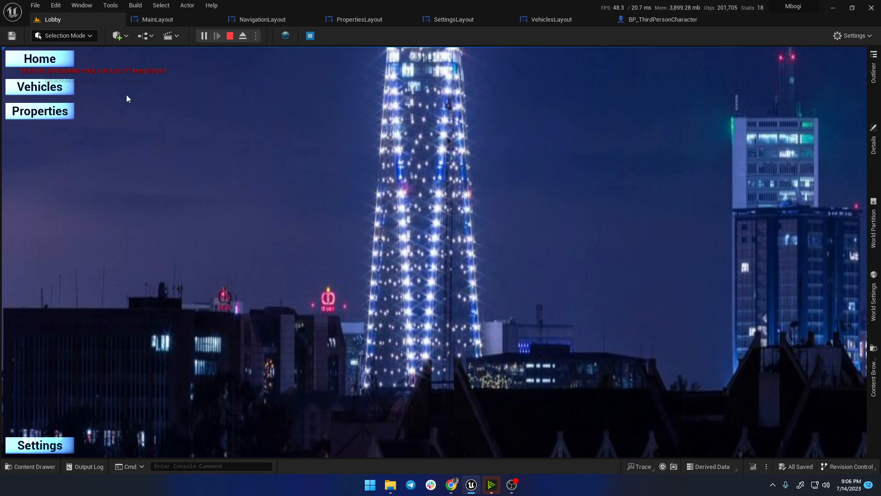
click(42, 93)
click(33, 449)
click(55, 86)
key(Escape)
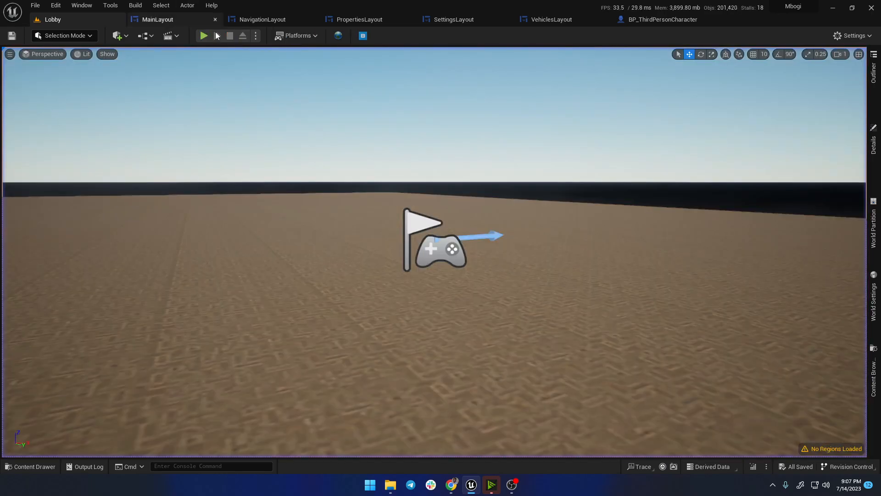
Step: In OnKeyDown, detach Print String from the Branch's False path, insert it between On Key Down and Branch, and compile MainLayout
click(177, 20)
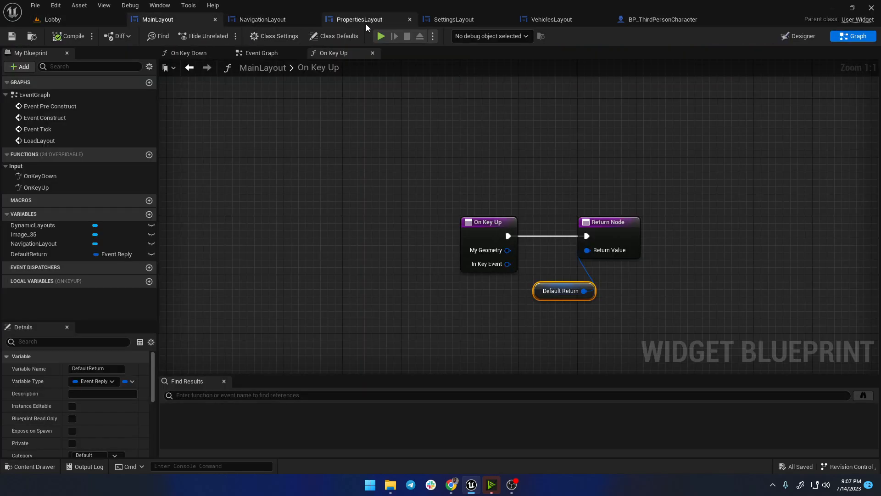
click(463, 213)
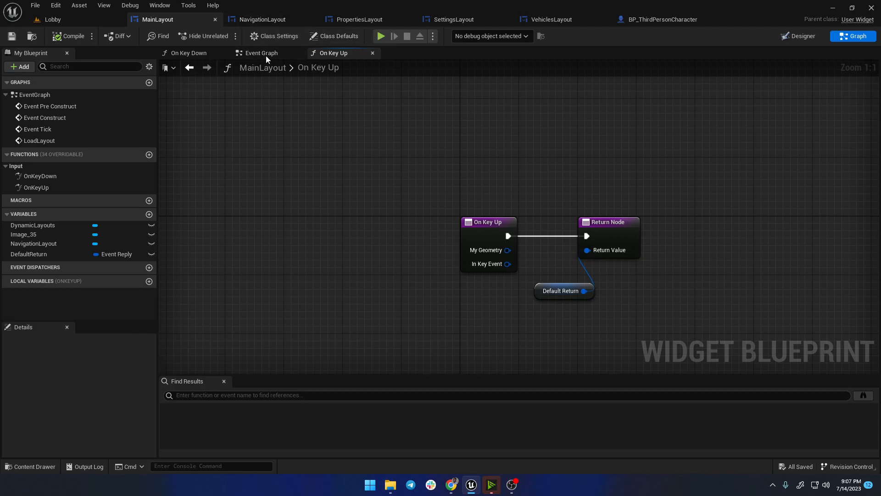
click(189, 53)
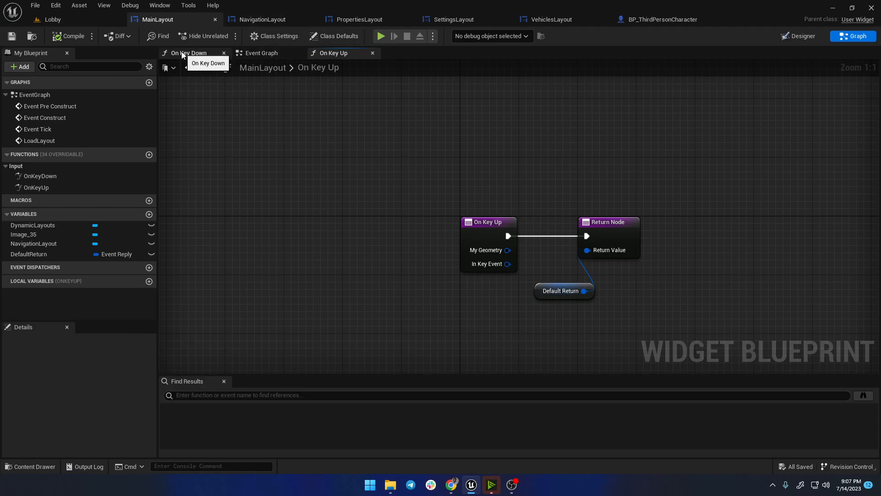
click(513, 208)
alt+click(489, 210)
drag(503, 199, 315, 163)
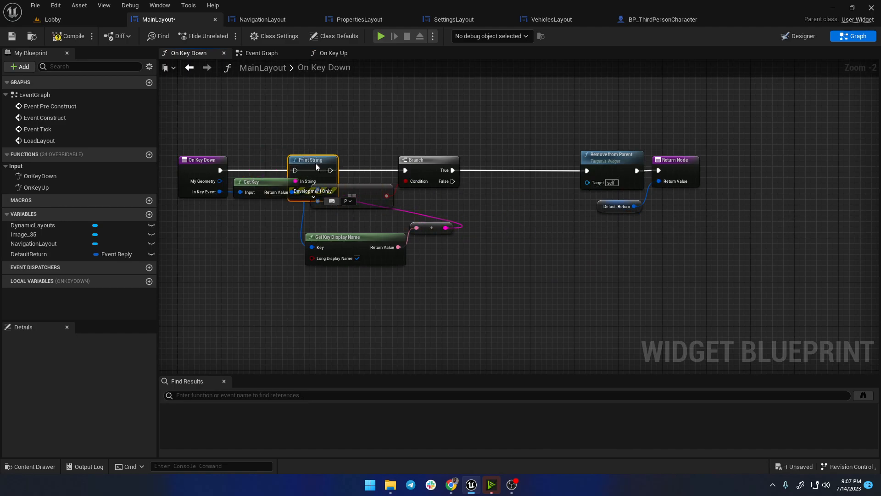
drag(220, 170, 405, 170)
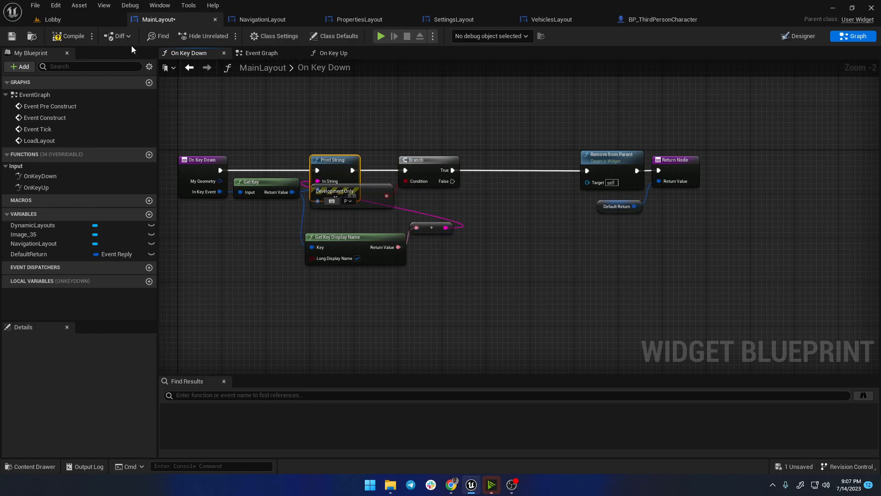
click(62, 37)
Step: Play the Lobby level, open the menu to test the key print-out, and stop the simulation from MainLayout
click(56, 19)
click(203, 35)
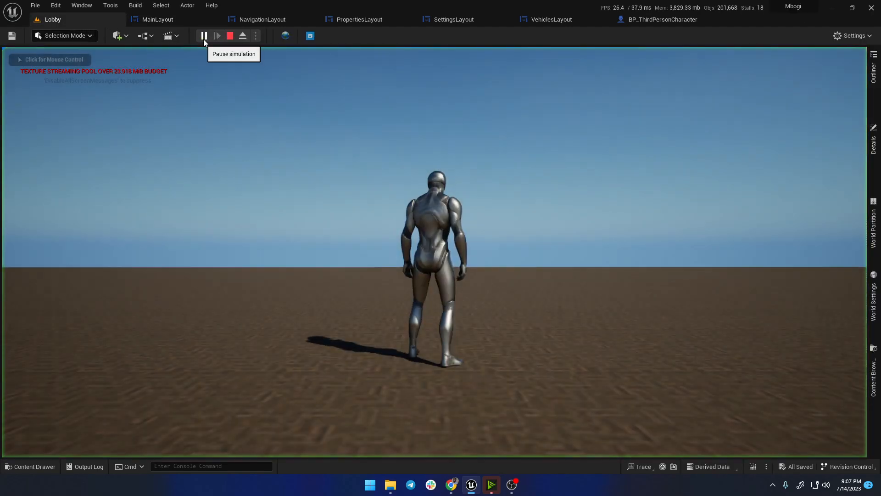
click(232, 35)
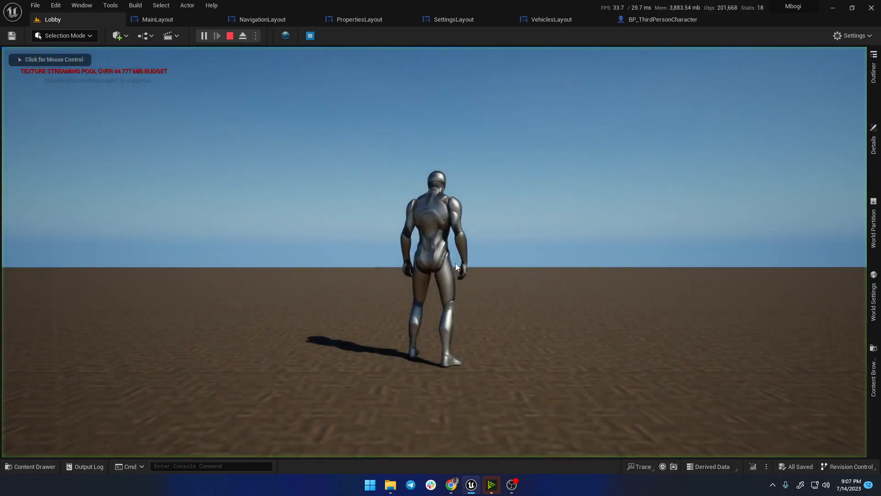
click(455, 263)
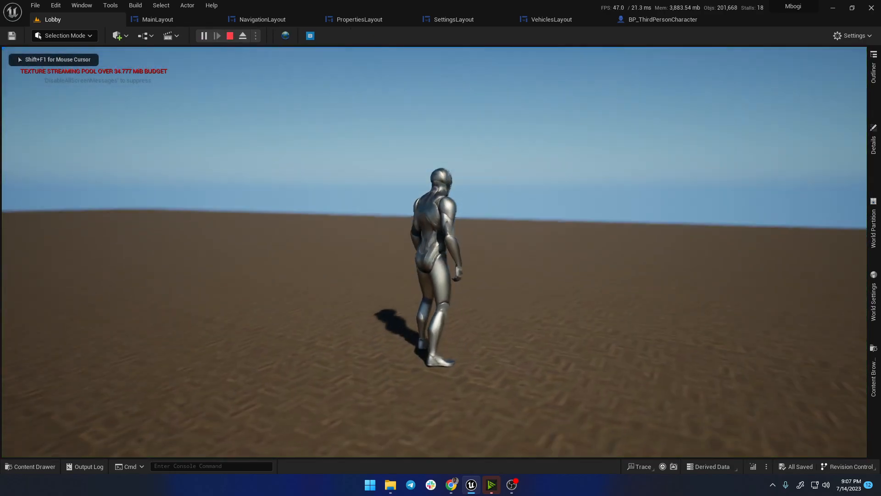
key(Tab)
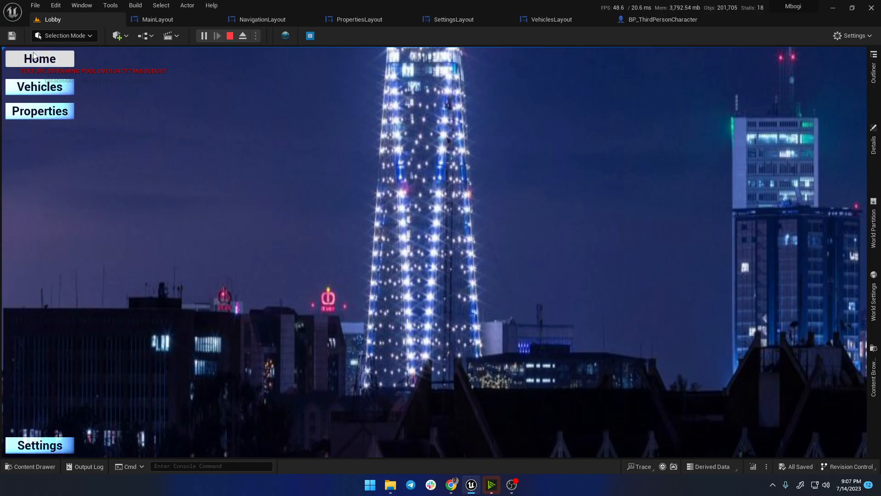
click(161, 5)
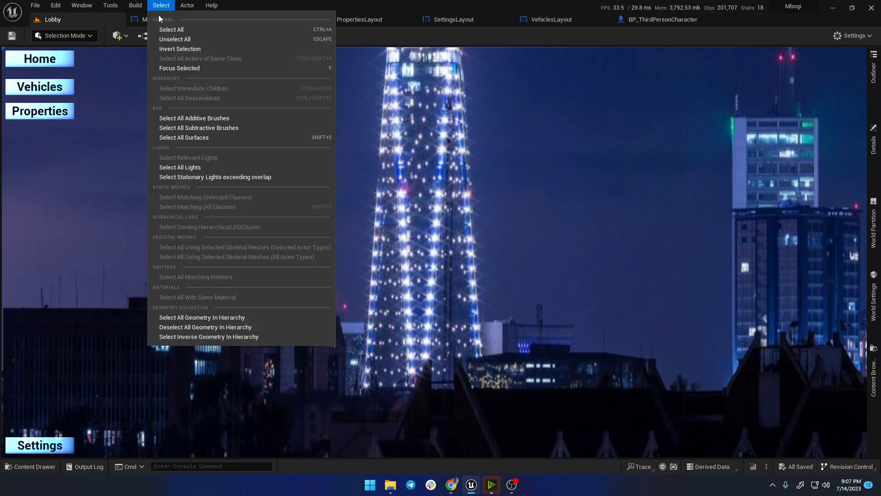
click(146, 20)
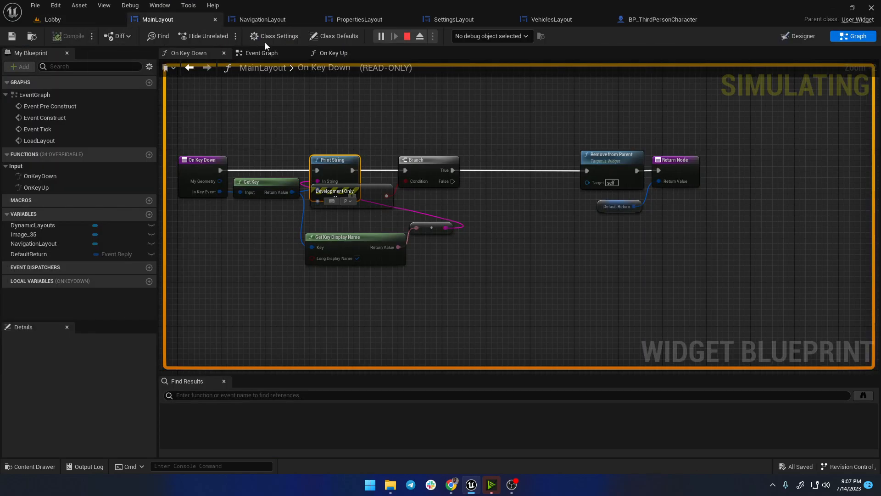
click(410, 37)
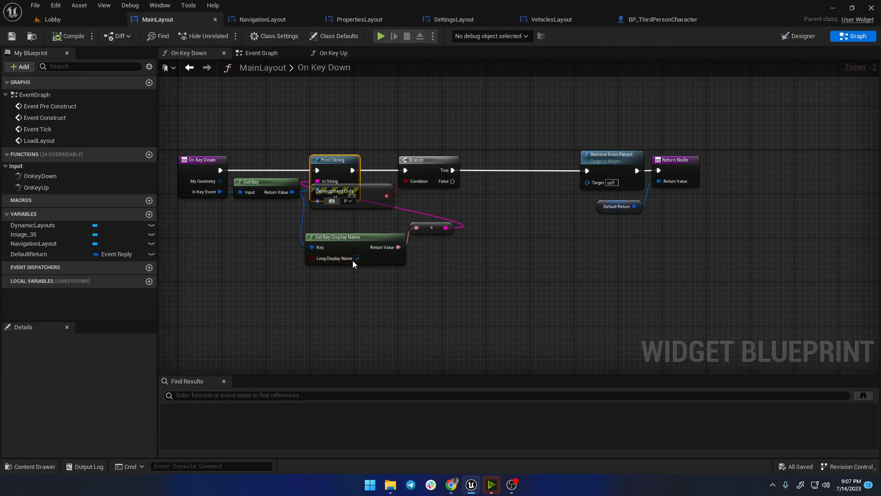
Step: Disconnect the key name from Print String, set its In String to "Pressed", and compile MainLayout
scroll(361, 248, up, 2)
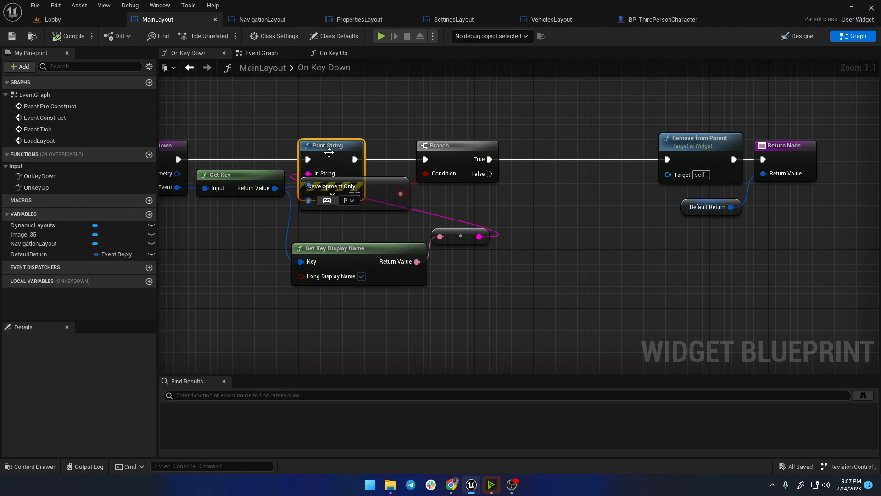
alt+click(479, 237)
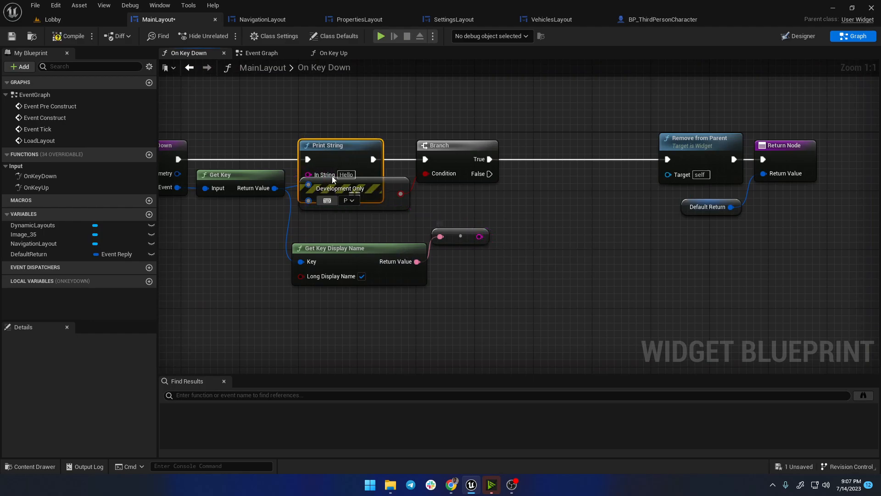
key(BackSpace)
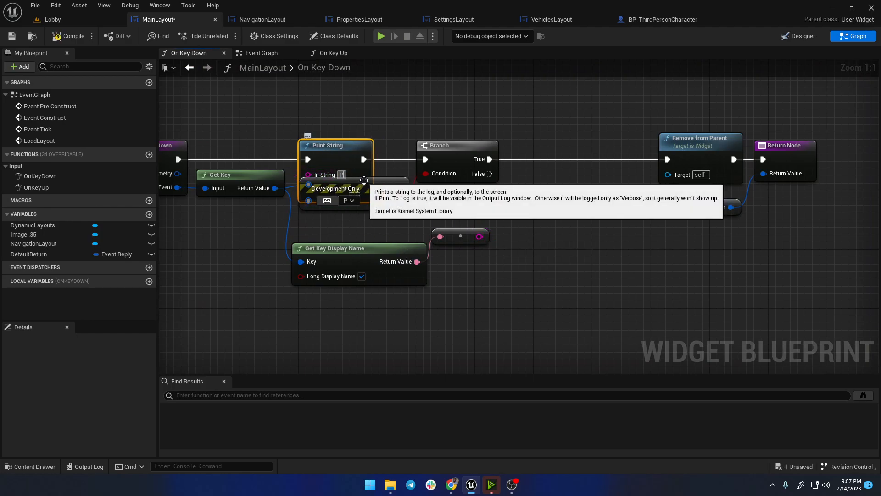
text(Pressed)
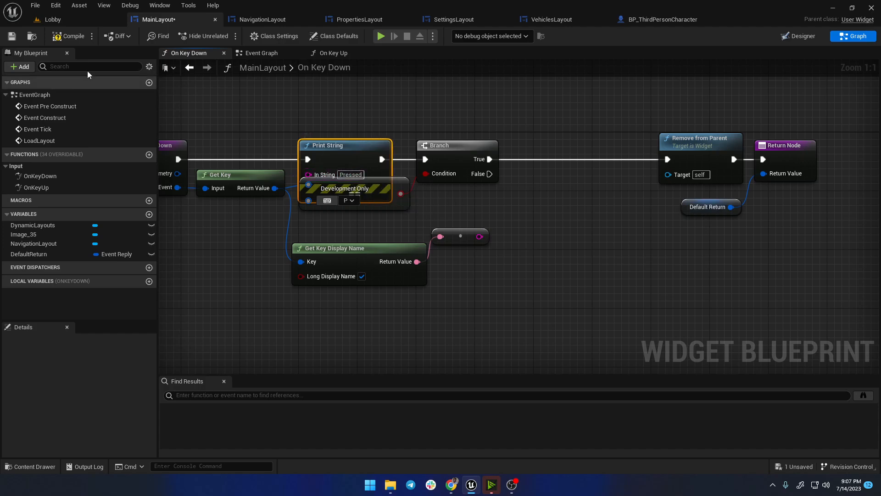
click(66, 40)
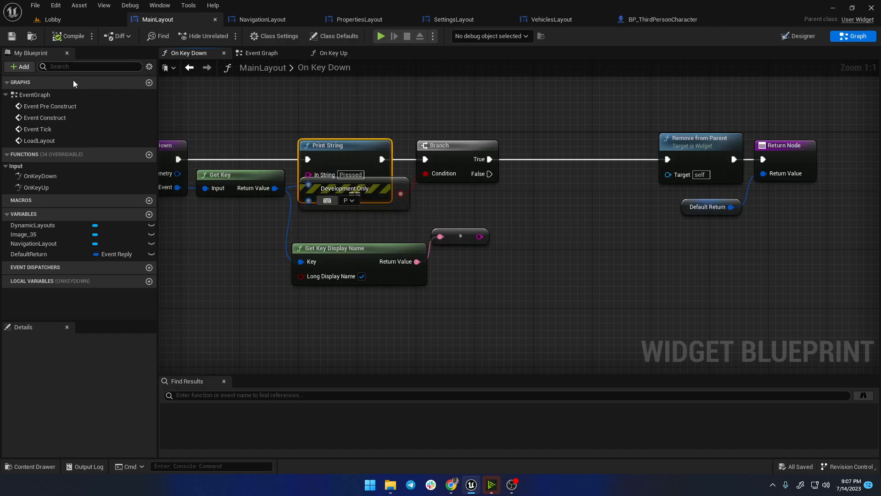
Step: Play the Lobby level twice to test the menu's key print-out, stopping the simulation each time
click(92, 19)
click(203, 36)
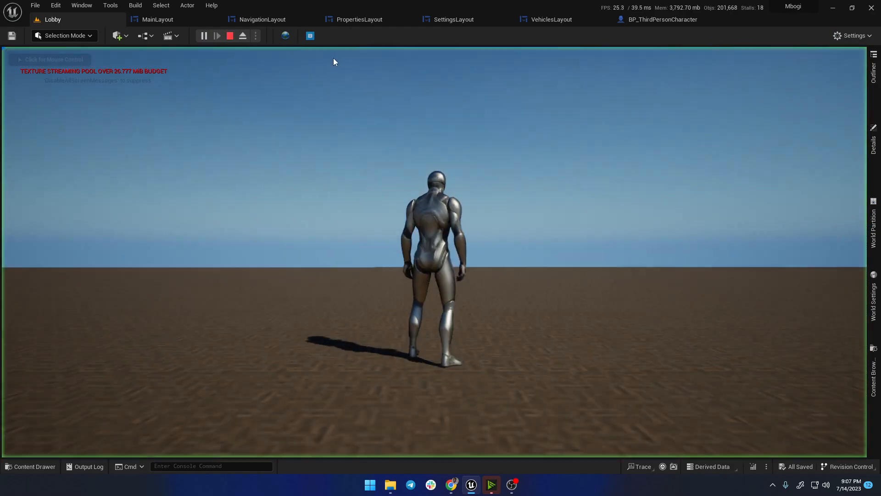
click(230, 36)
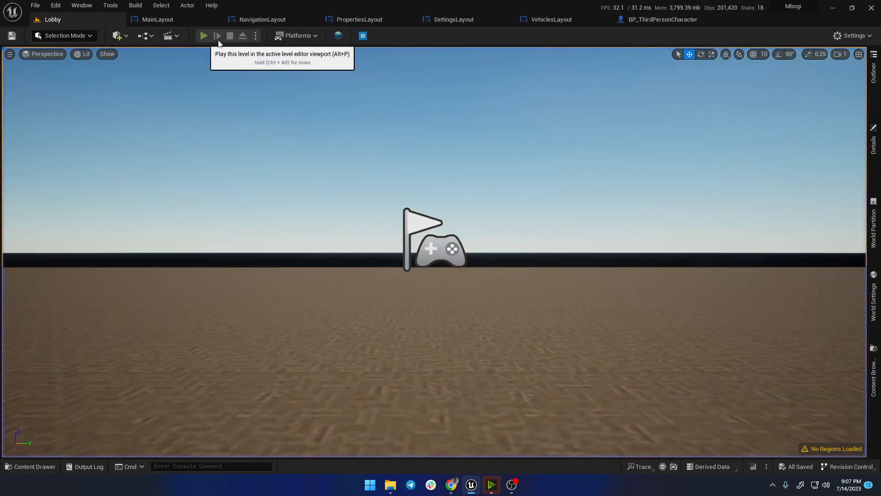
click(212, 36)
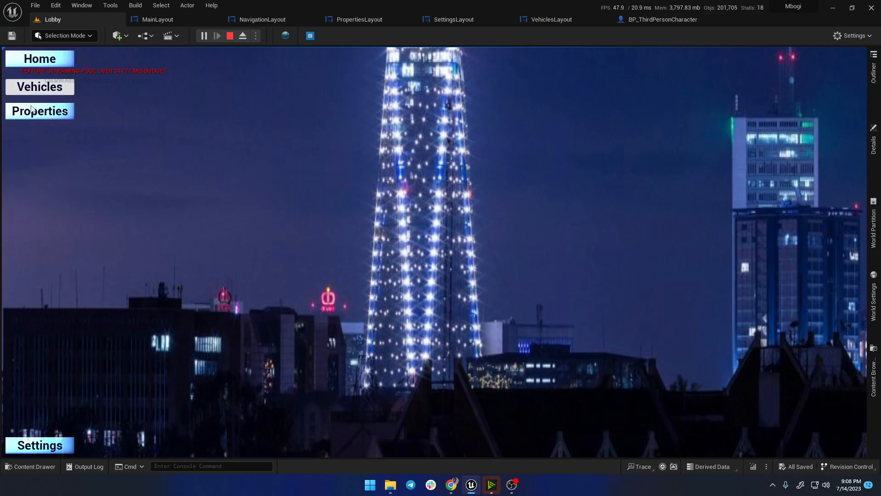
click(231, 36)
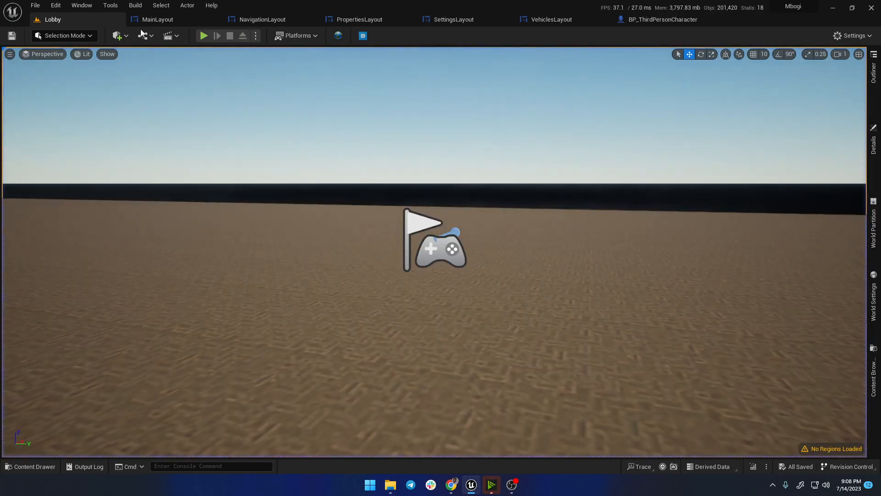
Step: In MainLayout's OnKeyDown graph, delete the Get Key Display Name node and its text conversion node
click(157, 20)
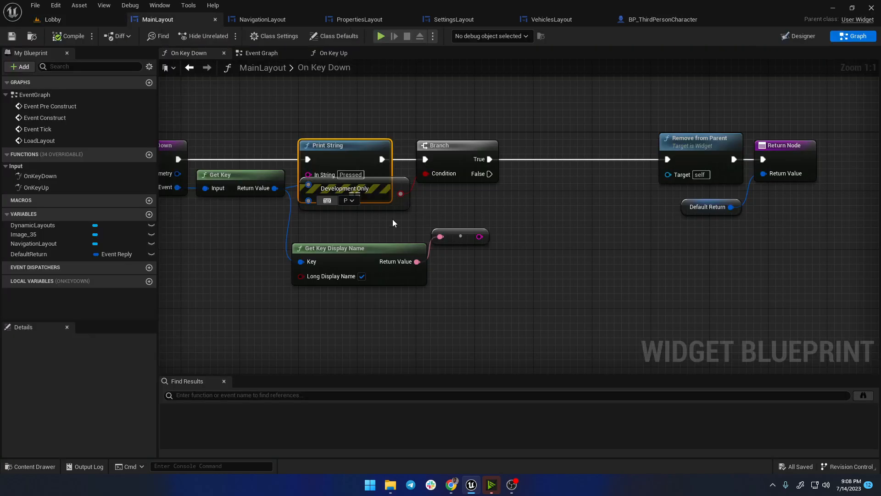
drag(396, 200, 380, 290)
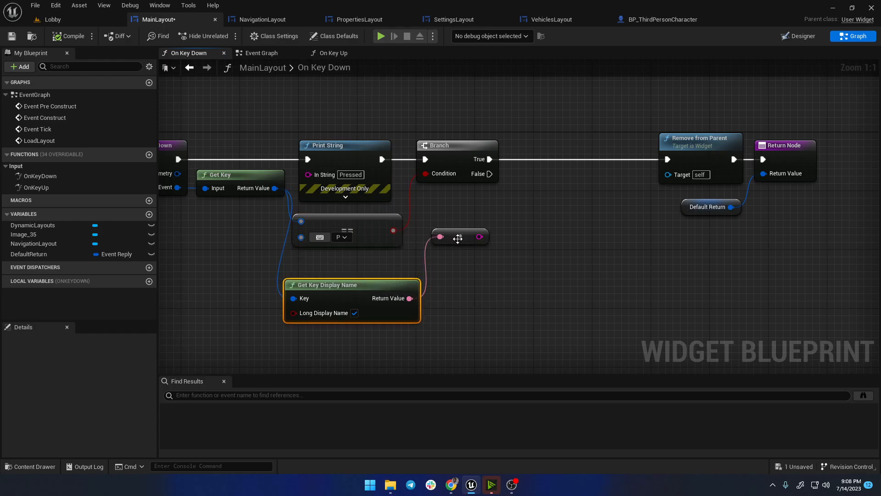
drag(457, 239, 458, 297)
drag(538, 340, 336, 298)
key(Delete)
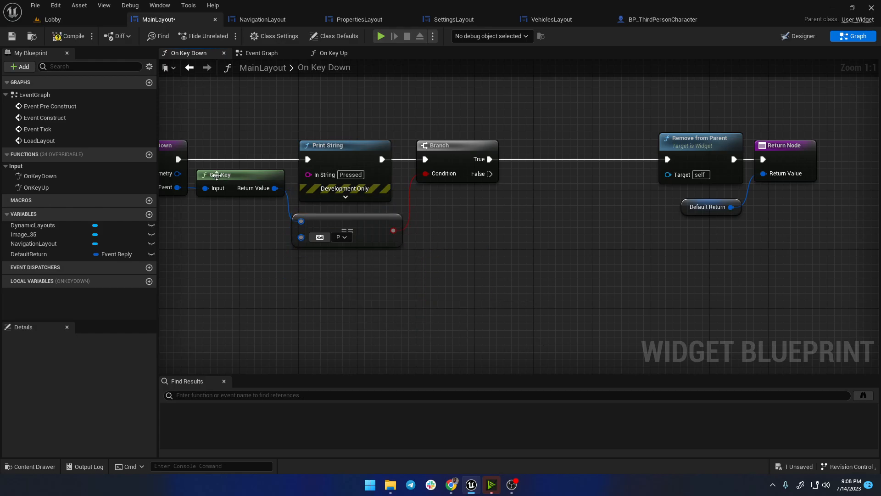
Step: Copy OnKeyDown's Get Key, key comparison, Print String, Branch and Remove from Parent nodes into OnKeyUp, and connect On Key Up to Print String
drag(208, 133, 671, 257)
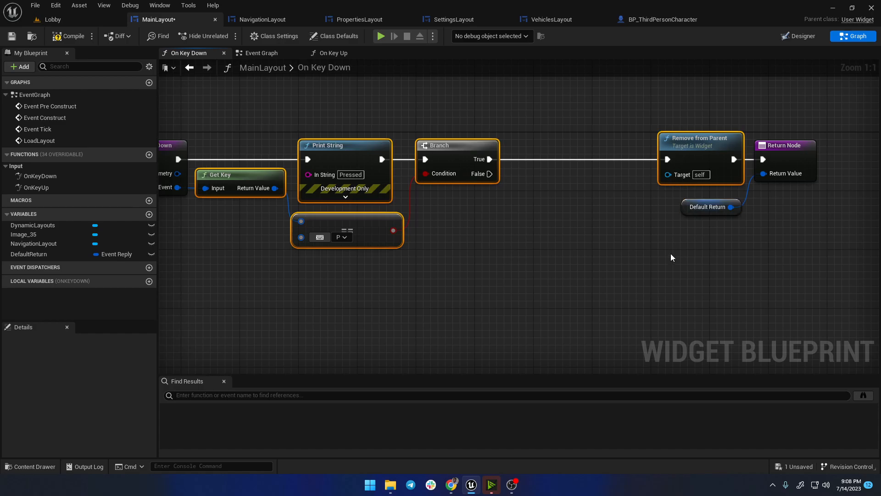
click(323, 54)
drag(480, 234, 193, 225)
drag(433, 223, 367, 241)
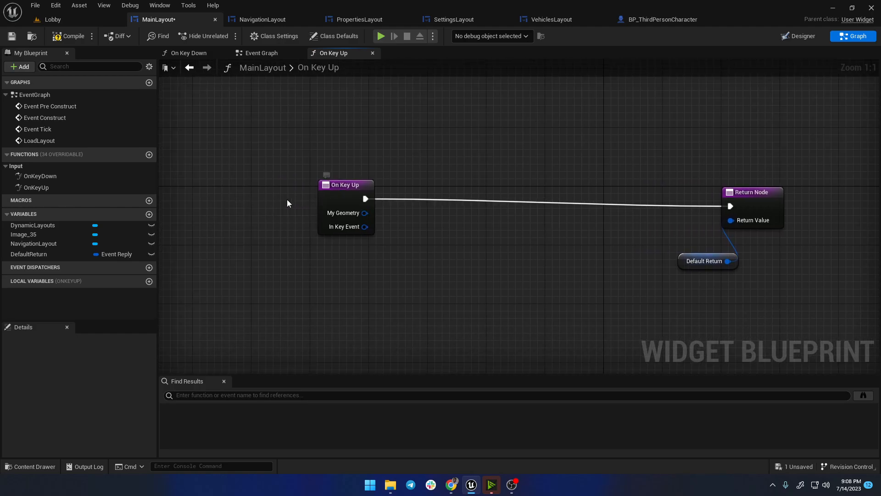
drag(324, 191, 258, 200)
key(ctrl+v)
drag(364, 248, 372, 197)
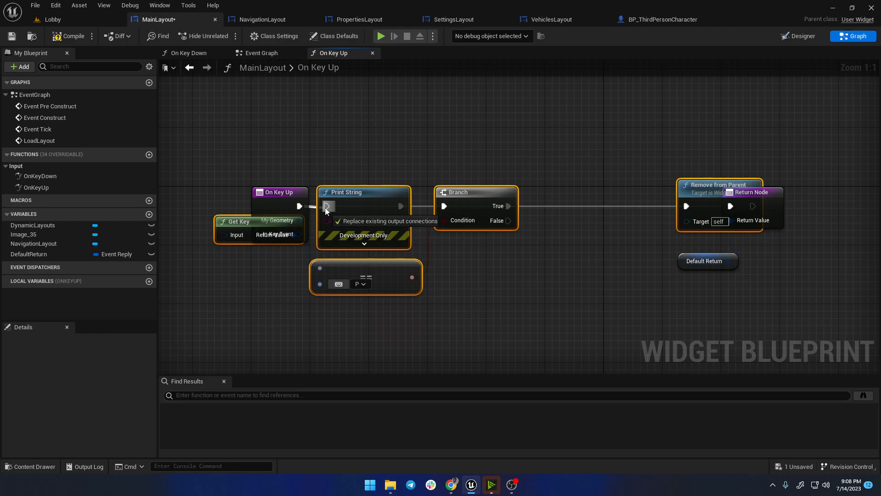
Step: In OnKeyUp, connect Remove from Parent to the Return Node and space out the pasted nodes
right_drag(592, 238, 539, 241)
drag(635, 183, 540, 184)
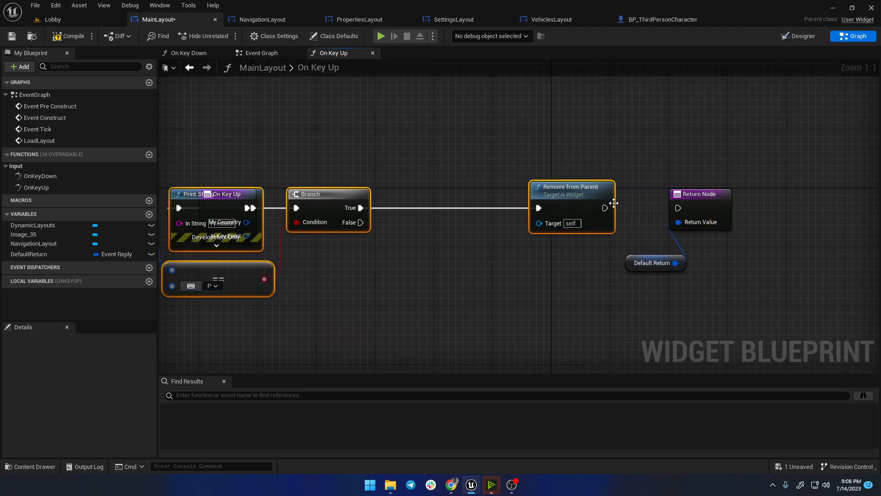
drag(605, 208, 679, 211)
drag(584, 194, 557, 200)
click(640, 193)
drag(296, 203, 319, 202)
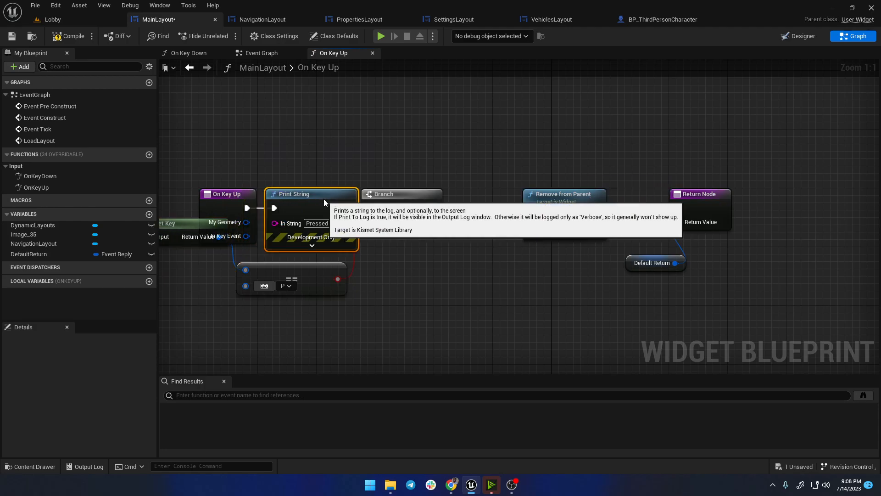
Step: Move Get Key clear of On Key Up, connect In Key Event to its Input, and compile MainLayout
click(81, 45)
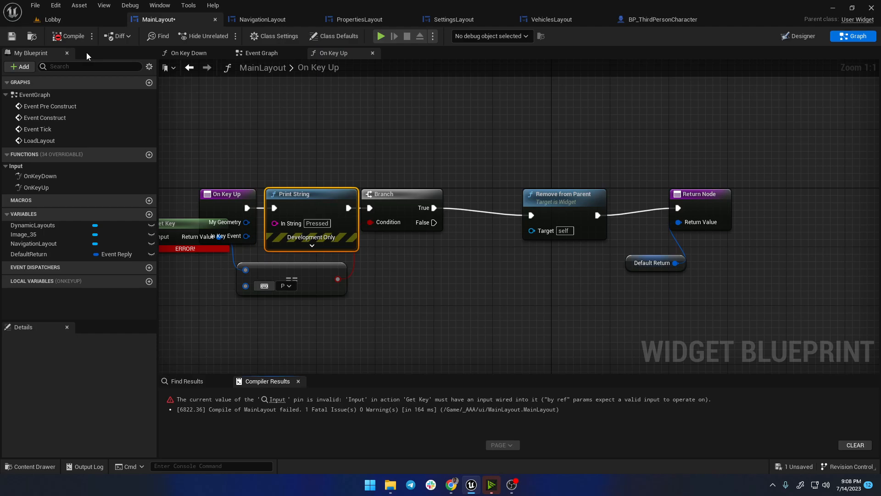
drag(187, 238, 237, 303)
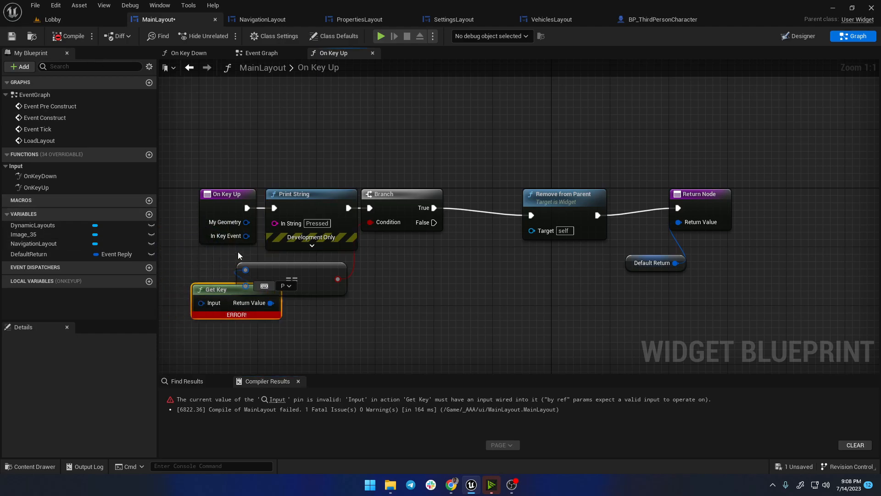
drag(246, 236, 244, 305)
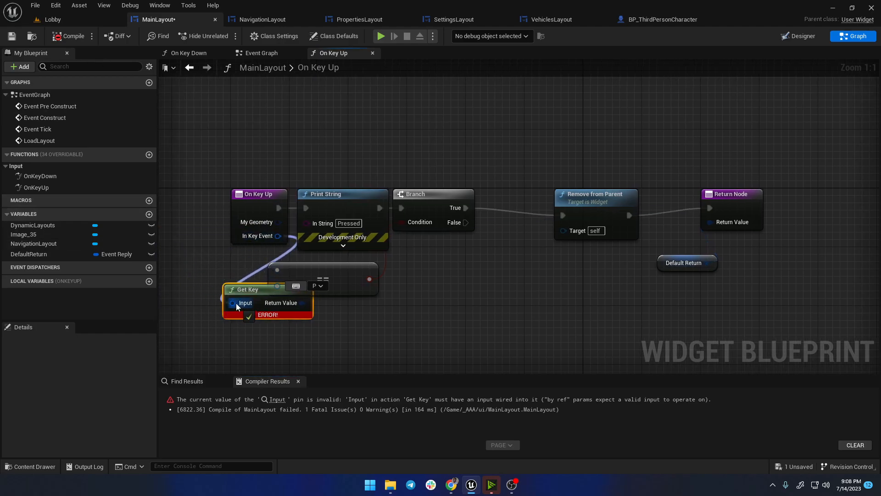
drag(250, 194, 190, 195)
click(69, 36)
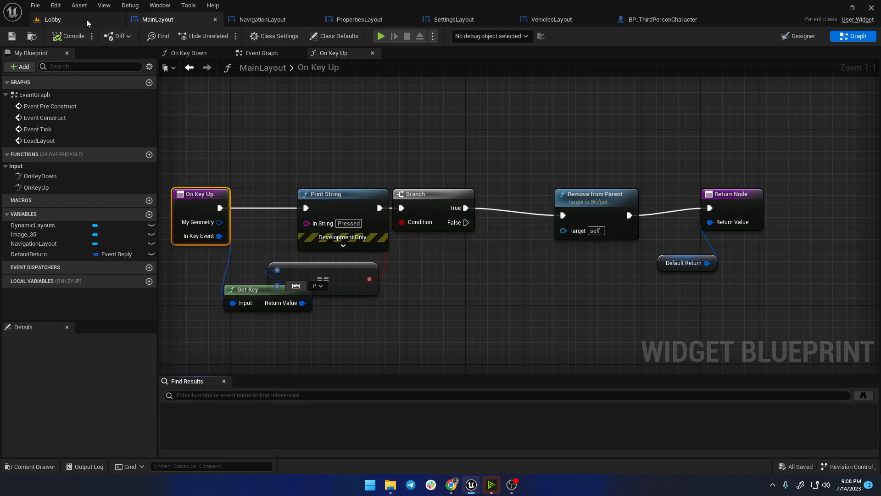
Step: Play the Lobby level to test the menu's key-up handling, stop the simulation, and open BP_ThirdPersonCharacter's event graph
click(65, 20)
key(alt+p)
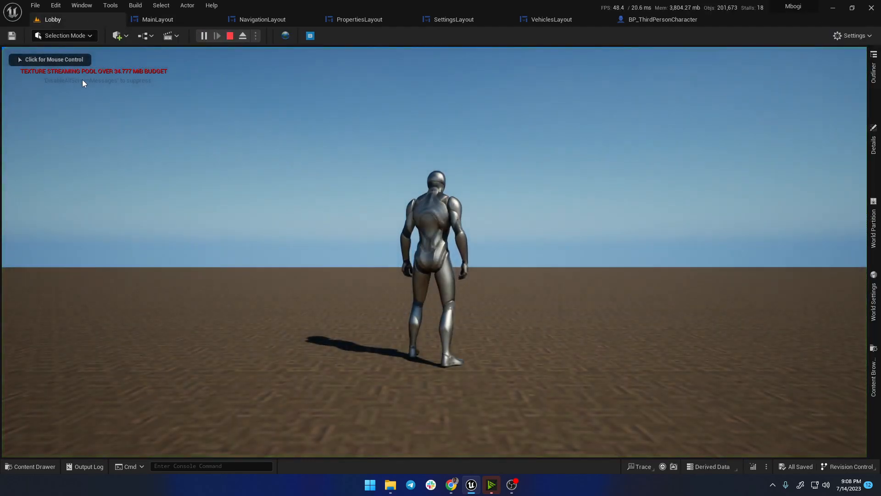
click(231, 37)
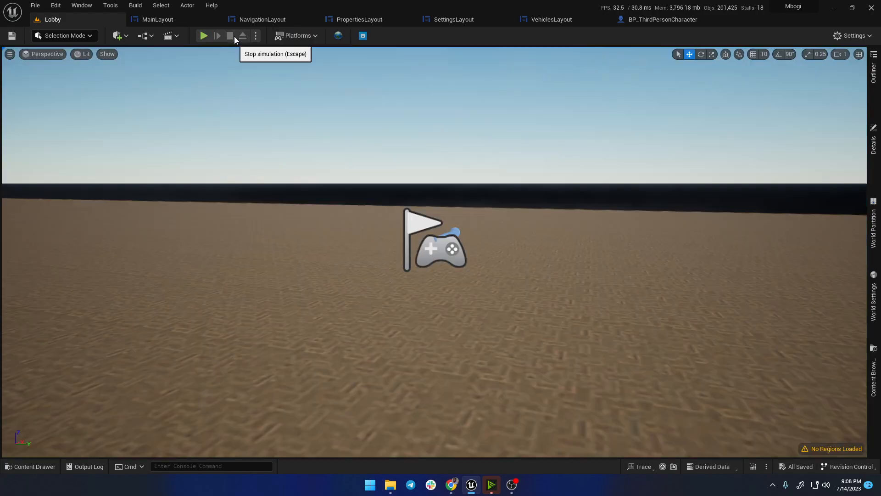
key(alt+p)
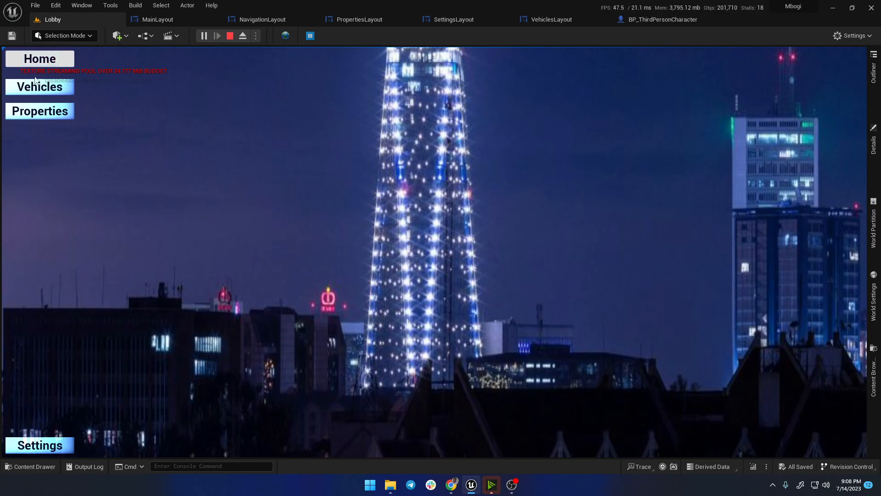
click(230, 36)
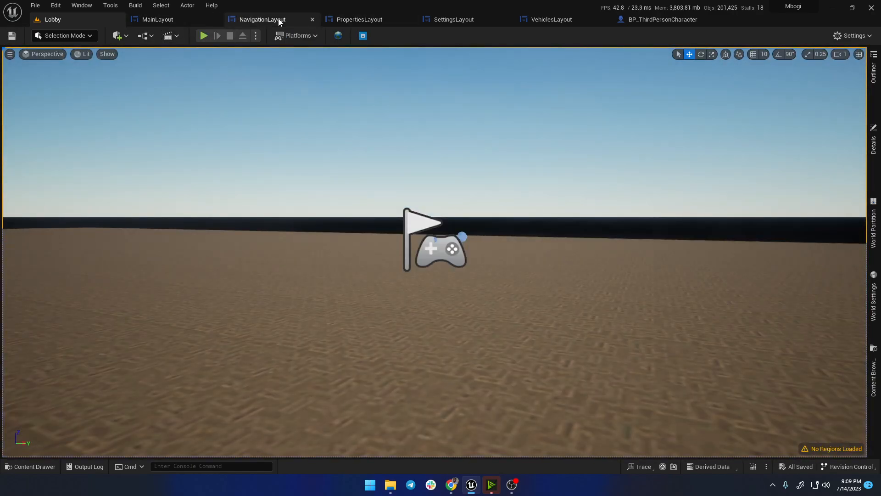
click(663, 20)
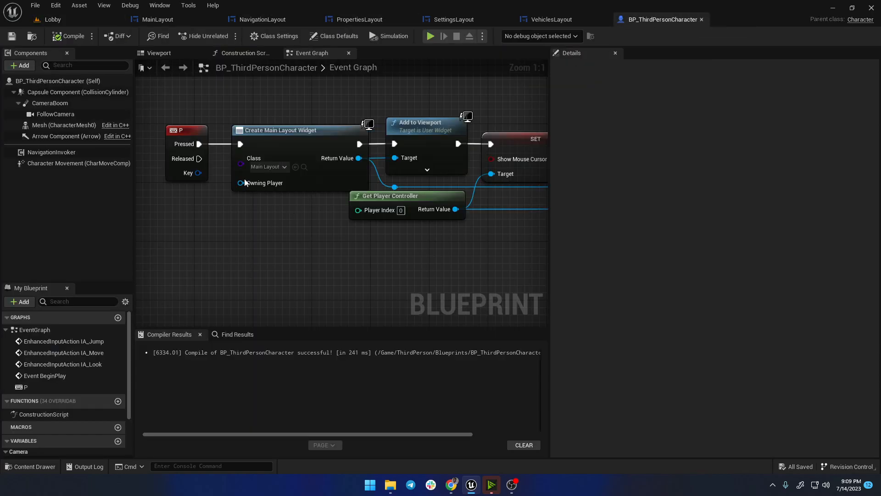
drag(199, 158, 367, 281)
text(from)
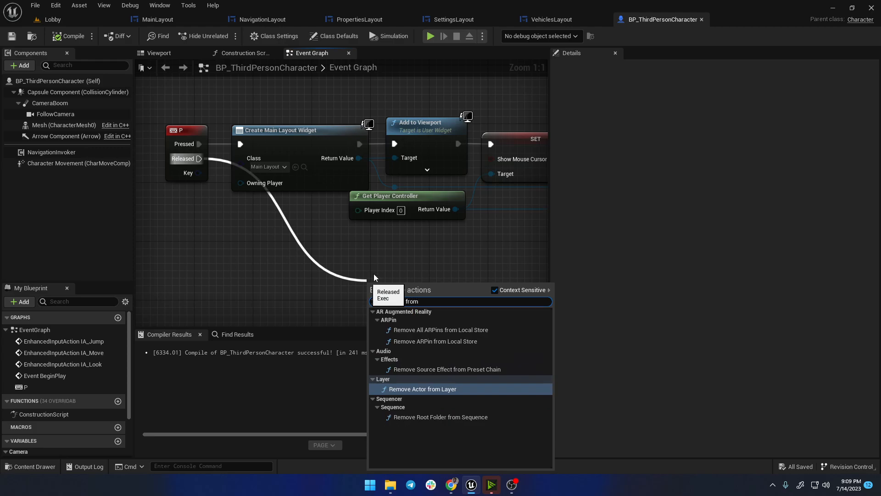
click(418, 389)
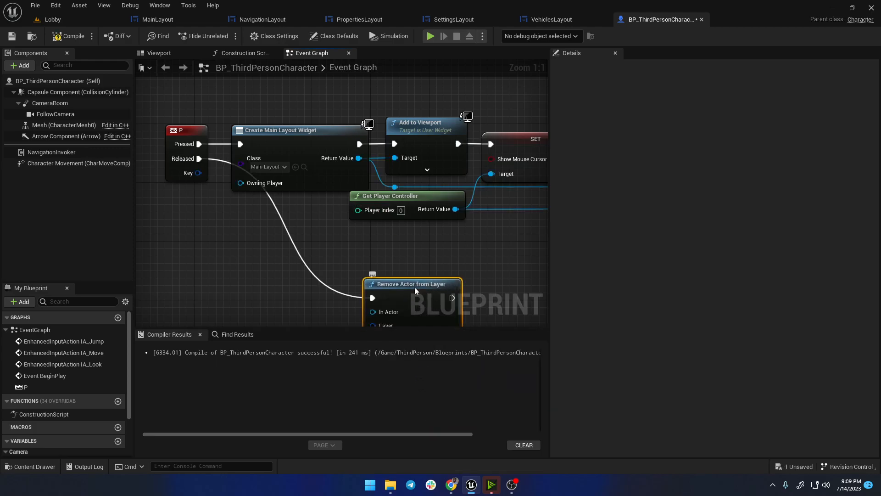
key(Delete)
Step: Add Remove from Parent on the P event's Released pin, target it at the Main Layout widget's Return Value, and compile
drag(197, 159, 285, 249)
text(remove from parent)
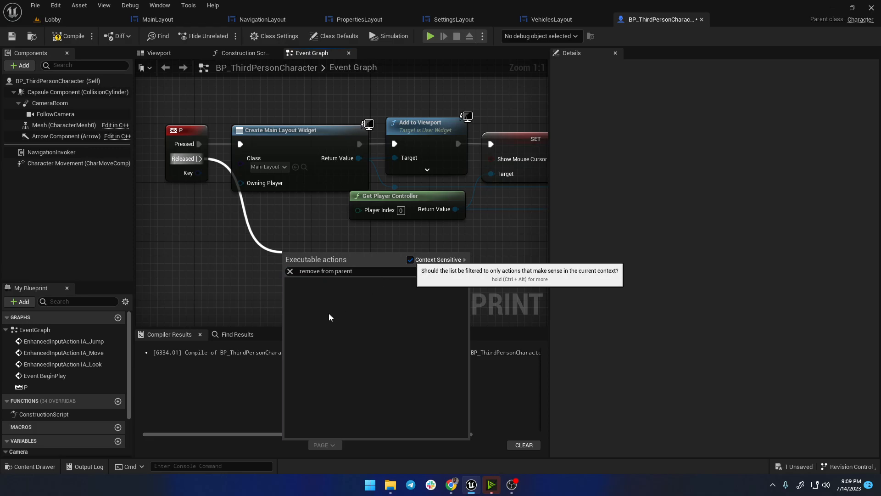
key(Return)
drag(285, 291, 359, 158)
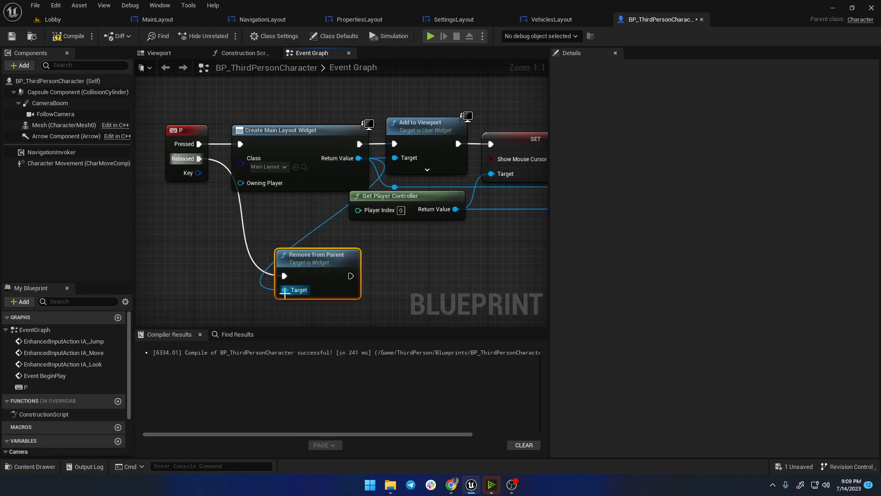
click(57, 40)
Step: Play the Lobby level to test opening and closing the menu, and stop the simulation from BP_ThirdPersonCharacter
click(48, 20)
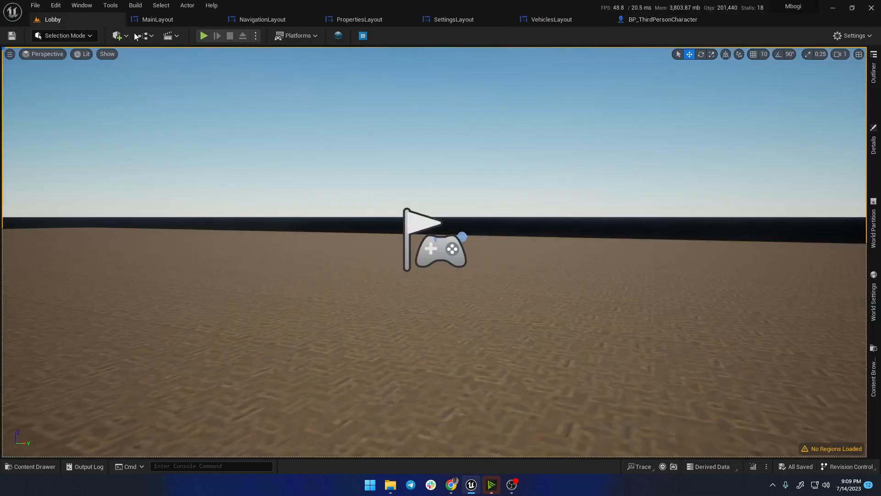
click(204, 36)
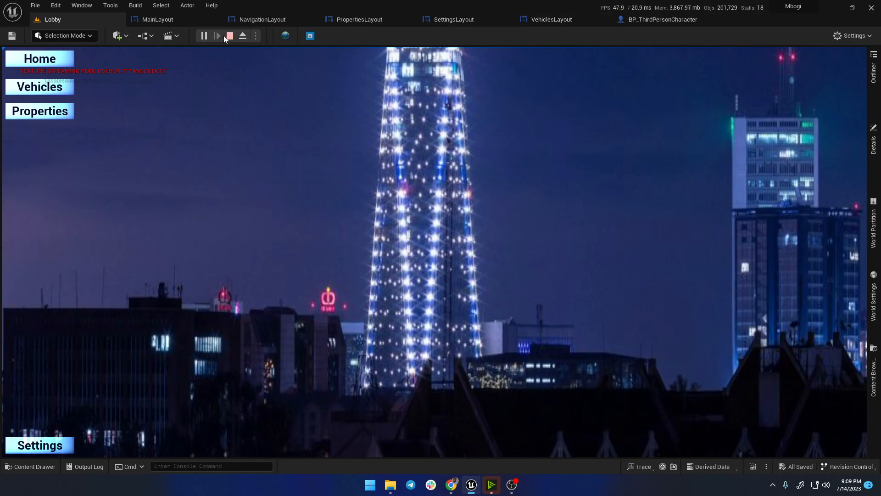
key(m)
click(660, 22)
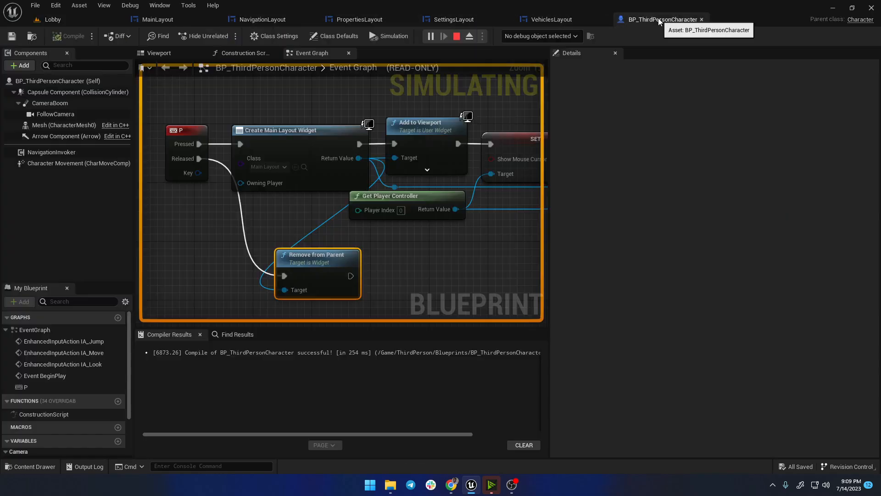
click(457, 35)
Step: Insert a Flip Flop between P's Pressed pin and Create Main Layout Widget, drive Remove from Parent from B instead of Released, and compile
right_drag(183, 232, 268, 230)
drag(281, 136, 185, 141)
text(flip)
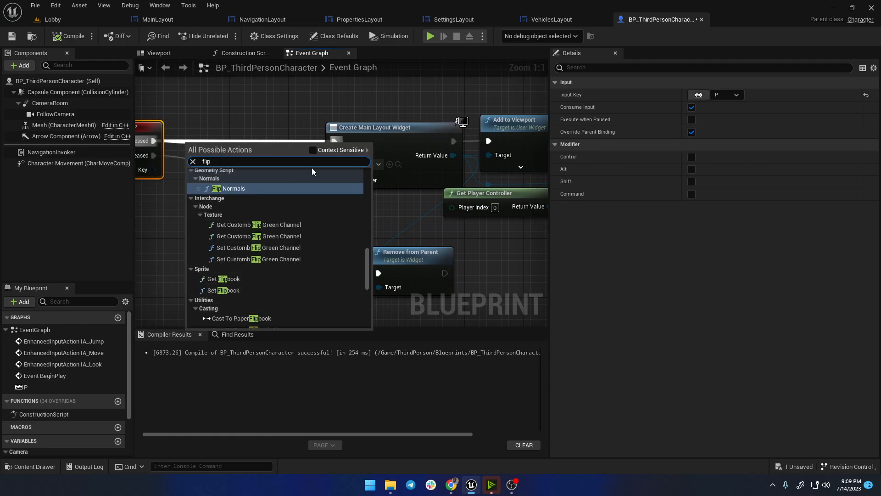
click(313, 152)
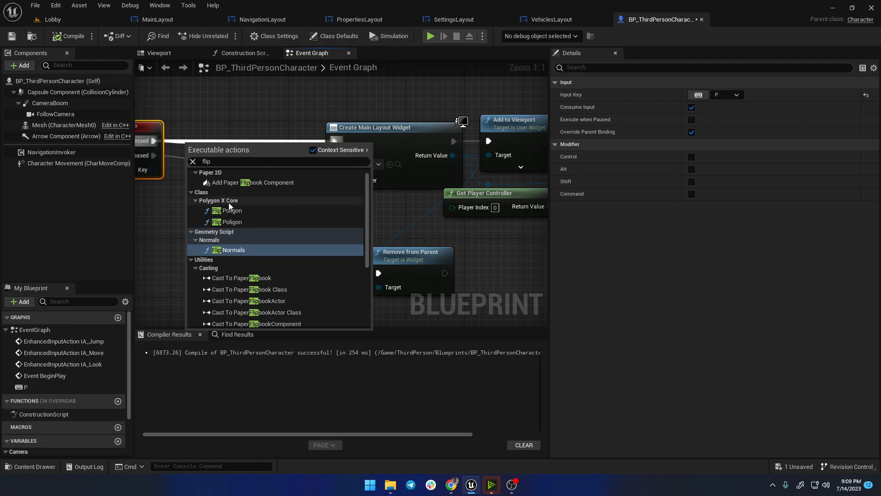
scroll(229, 258, down, 5)
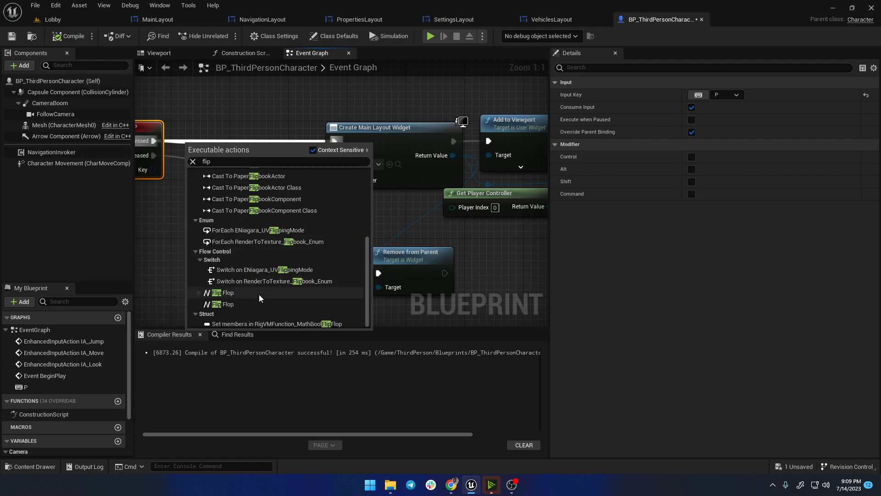
click(224, 292)
drag(208, 137, 207, 124)
drag(224, 156, 385, 274)
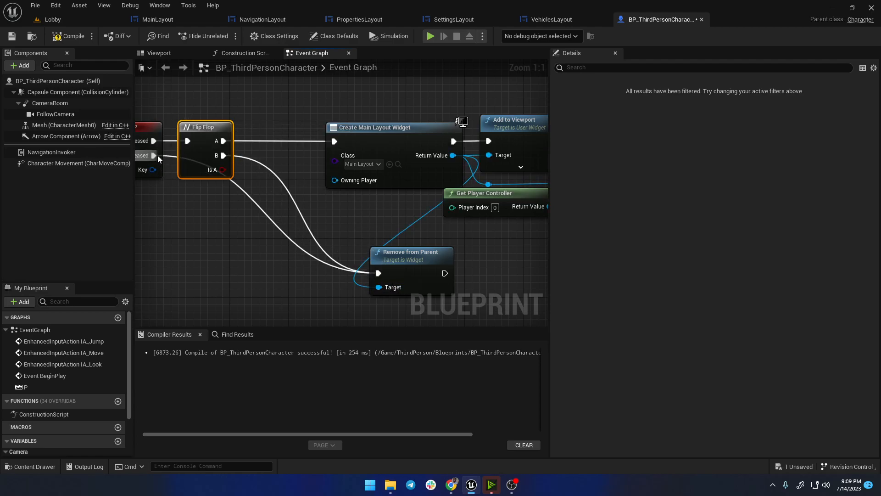
click(70, 37)
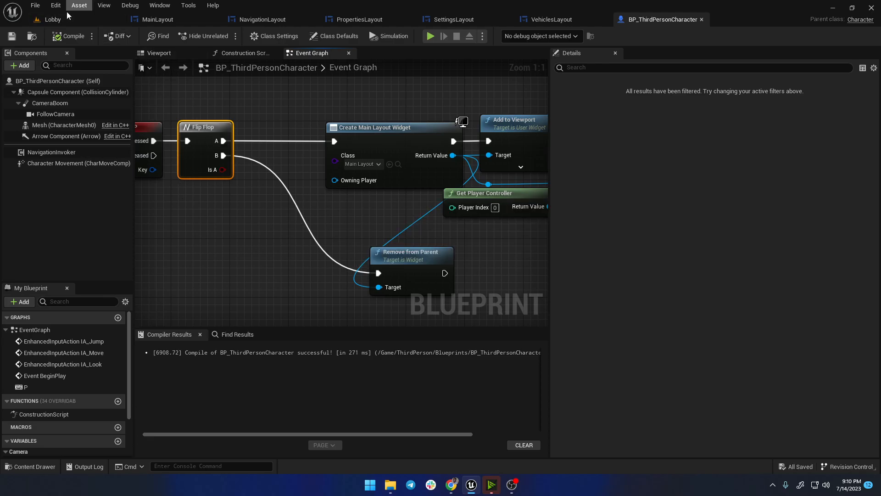
Step: Play the Lobby level and try the menu's Vehicles, Properties and Settings buttons
click(106, 19)
click(204, 36)
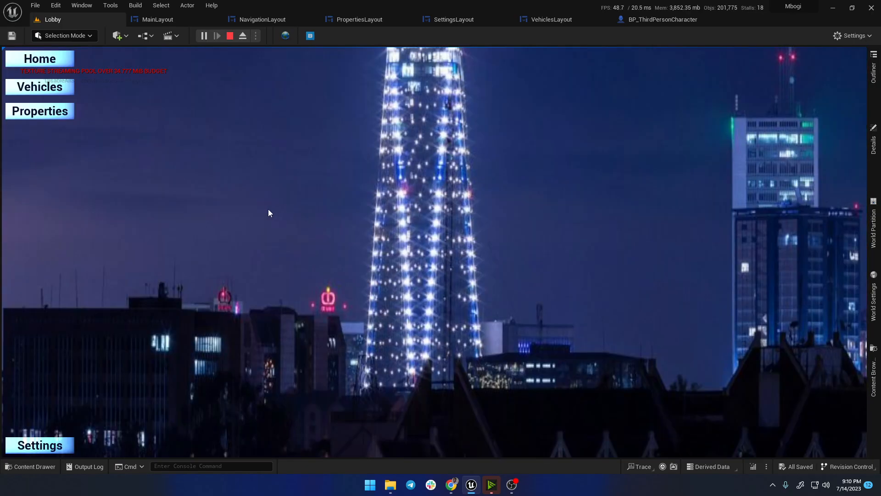
click(31, 90)
click(44, 110)
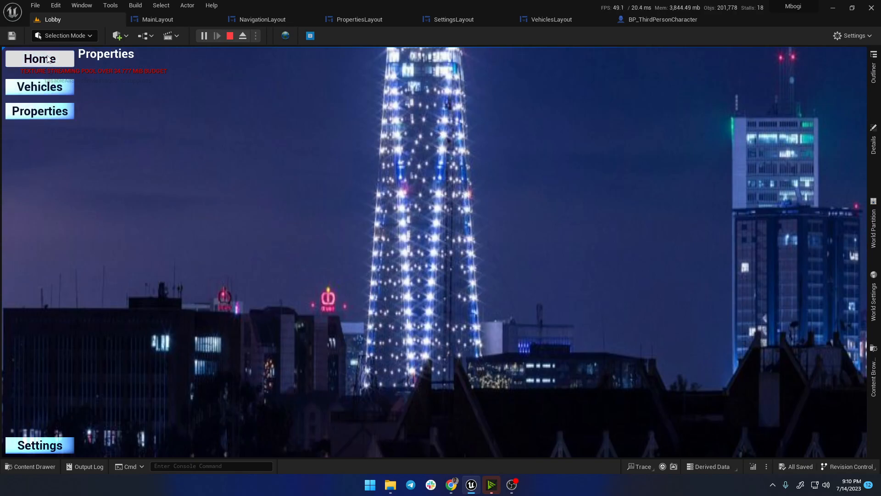
click(46, 88)
click(44, 111)
click(40, 450)
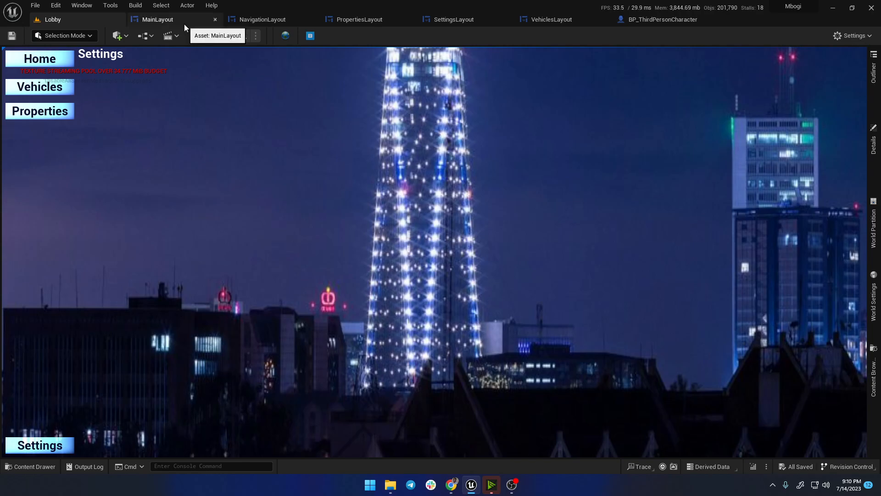